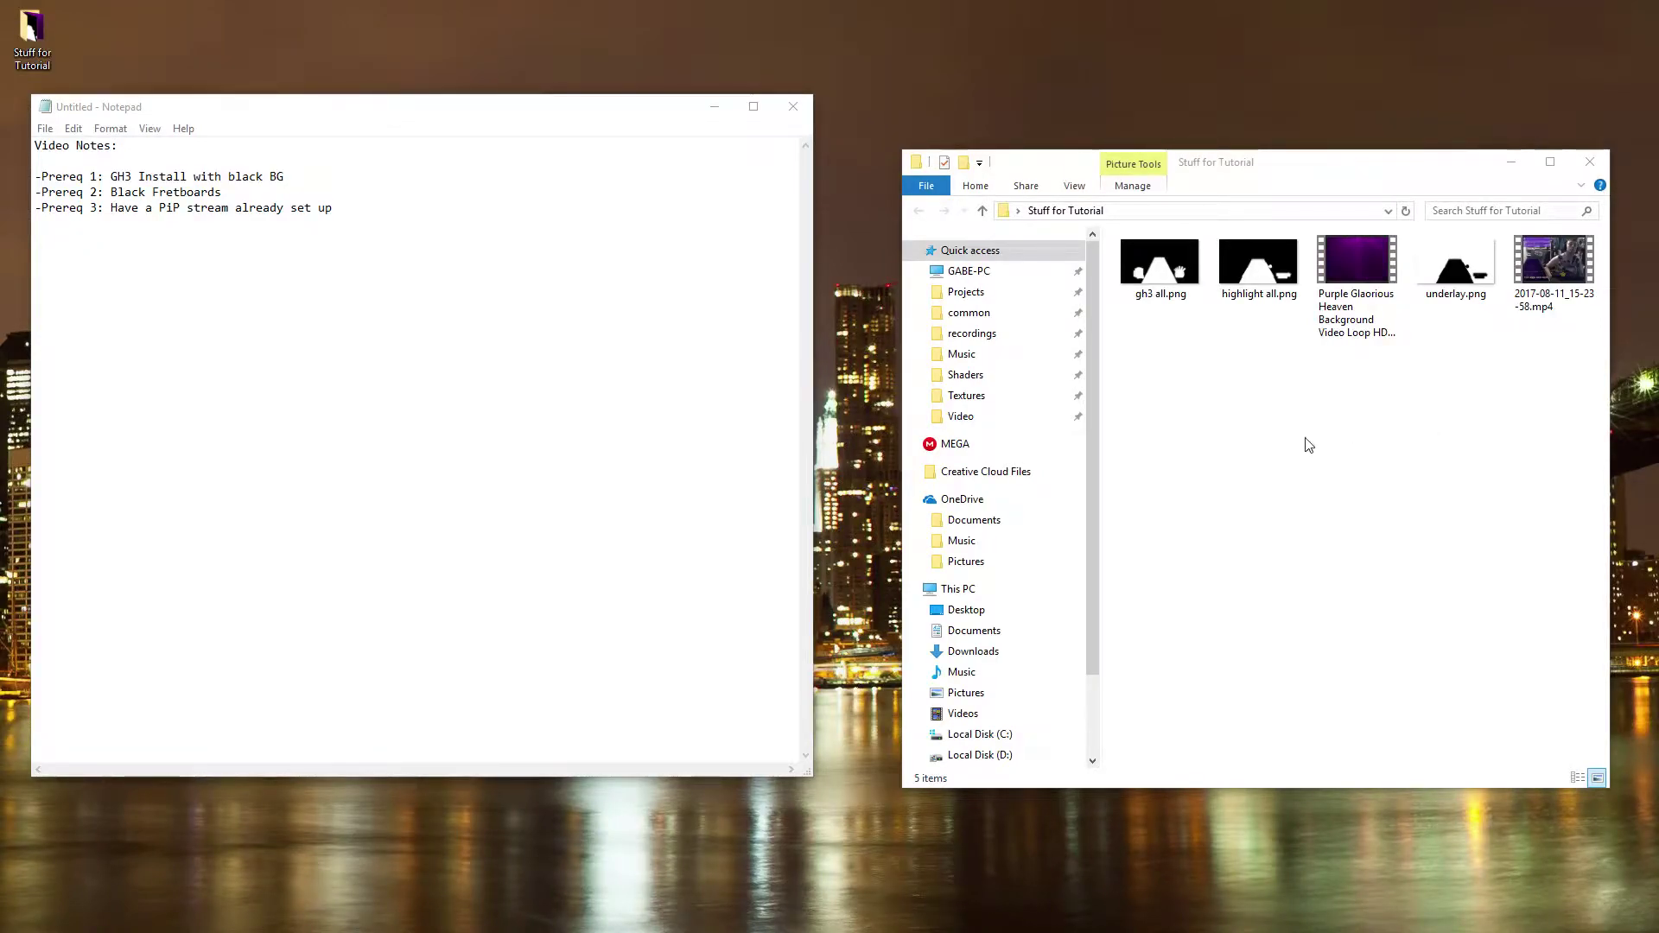
Step: Preview the recorded gameplay video from the tutorial folder, skipping ahead, then close it
{"action": "left_click_drag", "start_coordinate": [1224, 170], "coordinate": [1158, 125]}
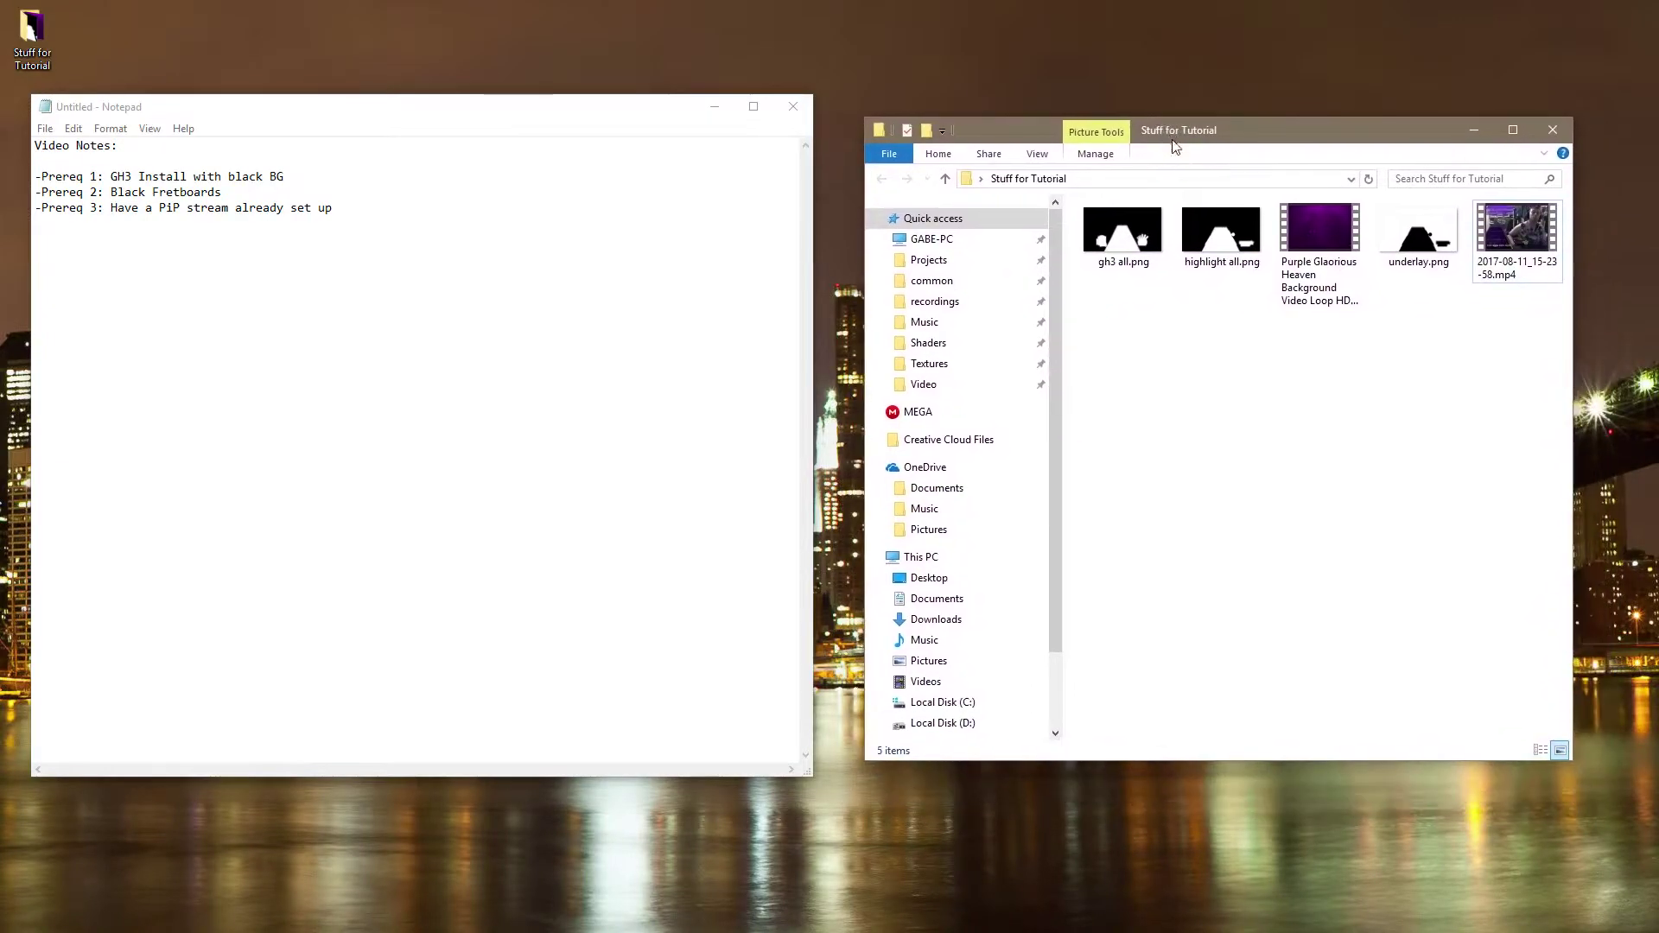
{"action": "double_click", "coordinate": [1512, 250]}
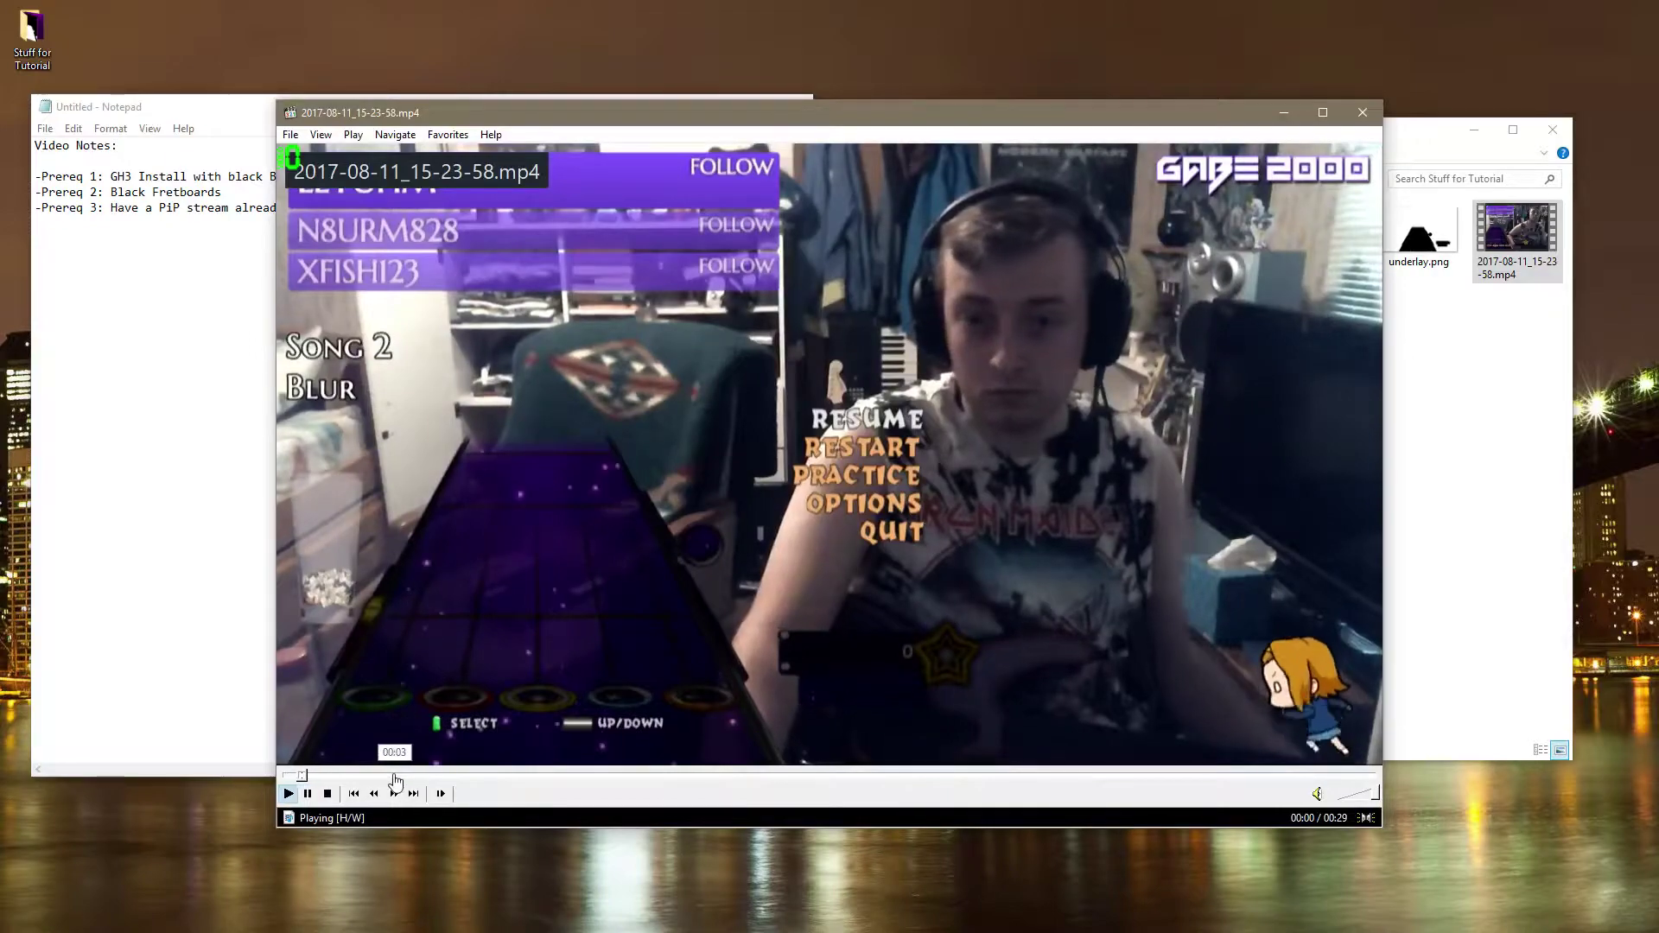
{"action": "left_click", "coordinate": [394, 775]}
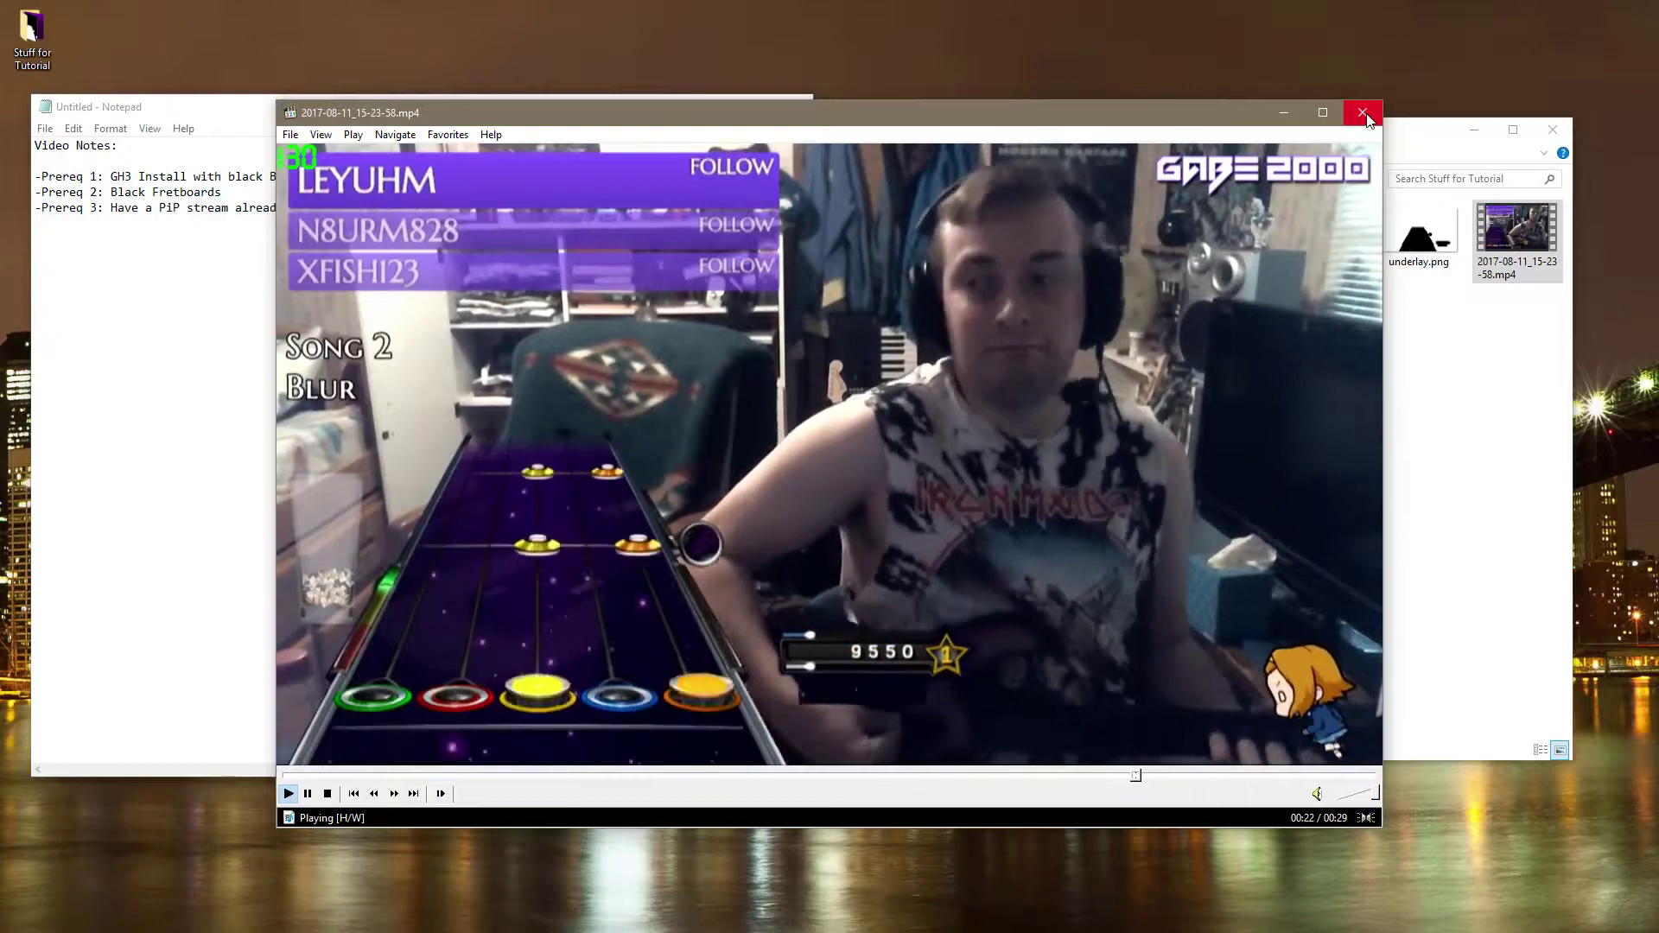
{"action": "left_click", "coordinate": [1367, 115]}
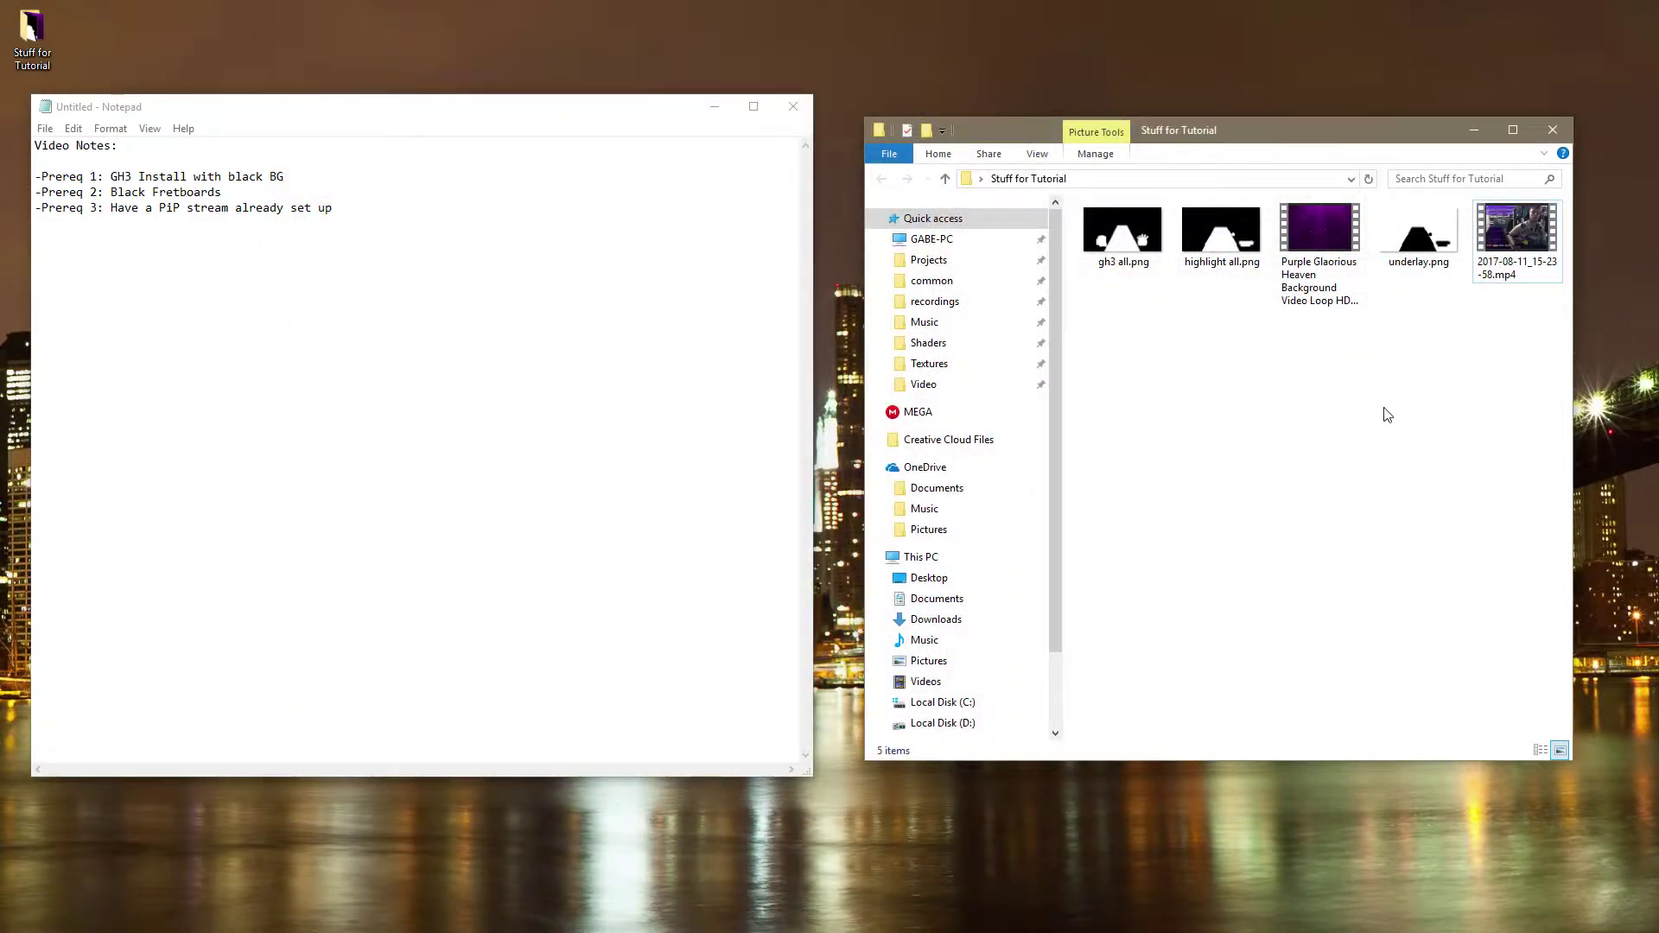
Step: Browse the tutorial images underlay.png, highlight all.png and gh3 all.png, ending on the mp4 recording
{"action": "left_click", "coordinate": [1417, 237]}
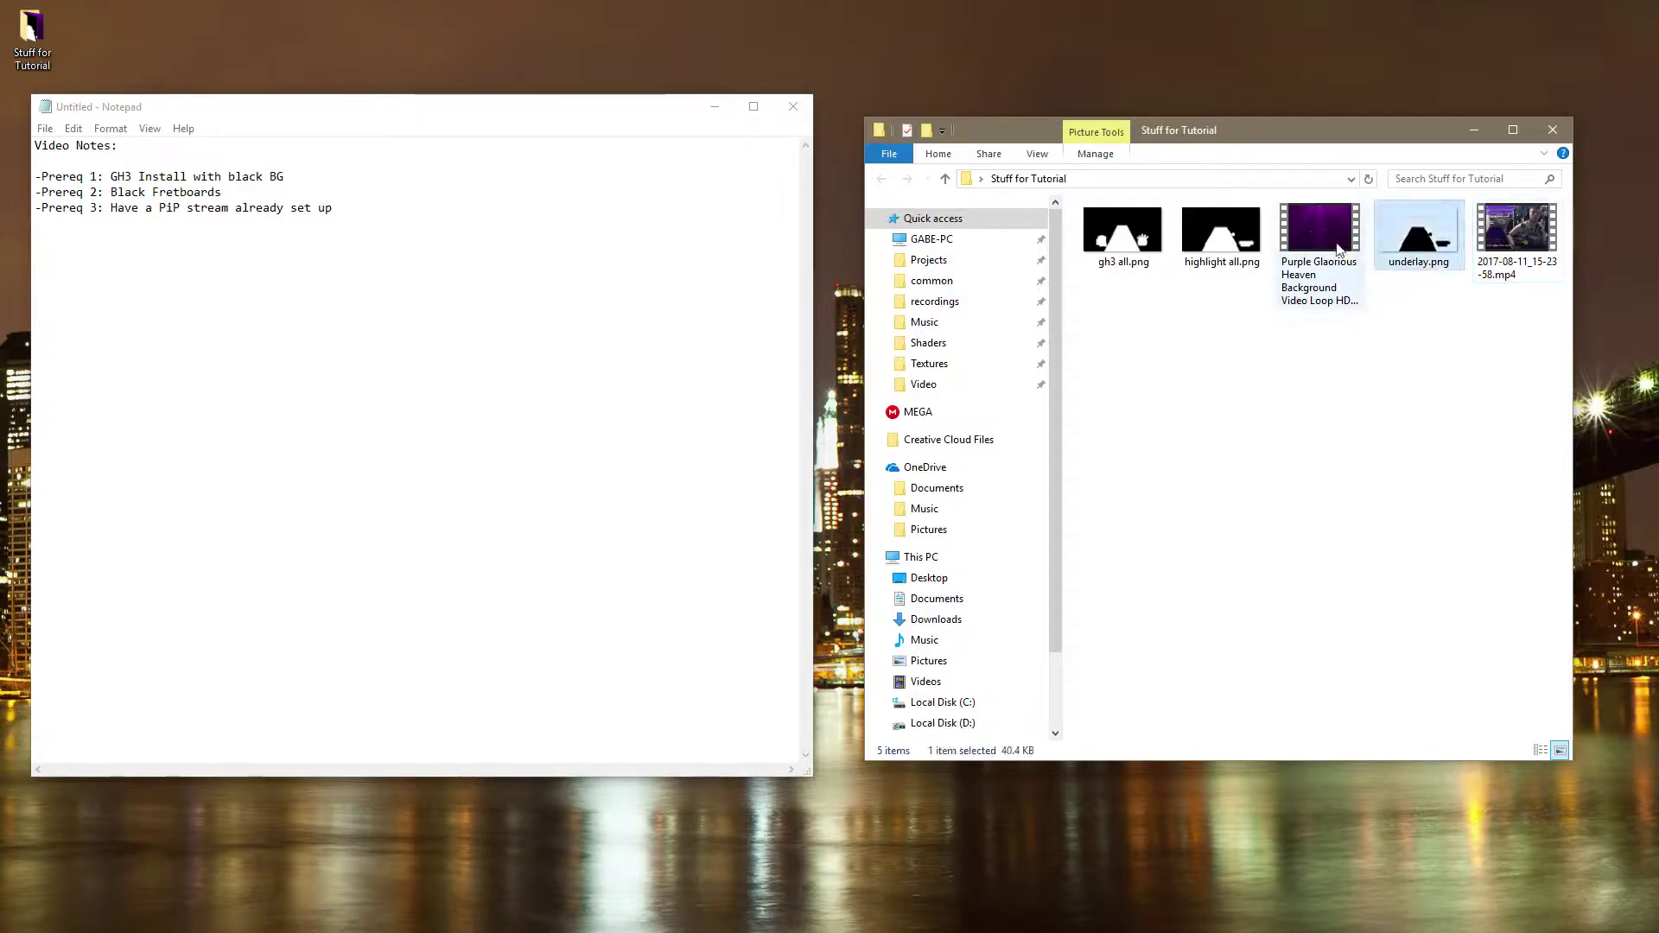
{"action": "left_click", "coordinate": [1220, 246]}
{"action": "left_click", "coordinate": [1281, 352]}
{"action": "left_click", "coordinate": [1123, 237]}
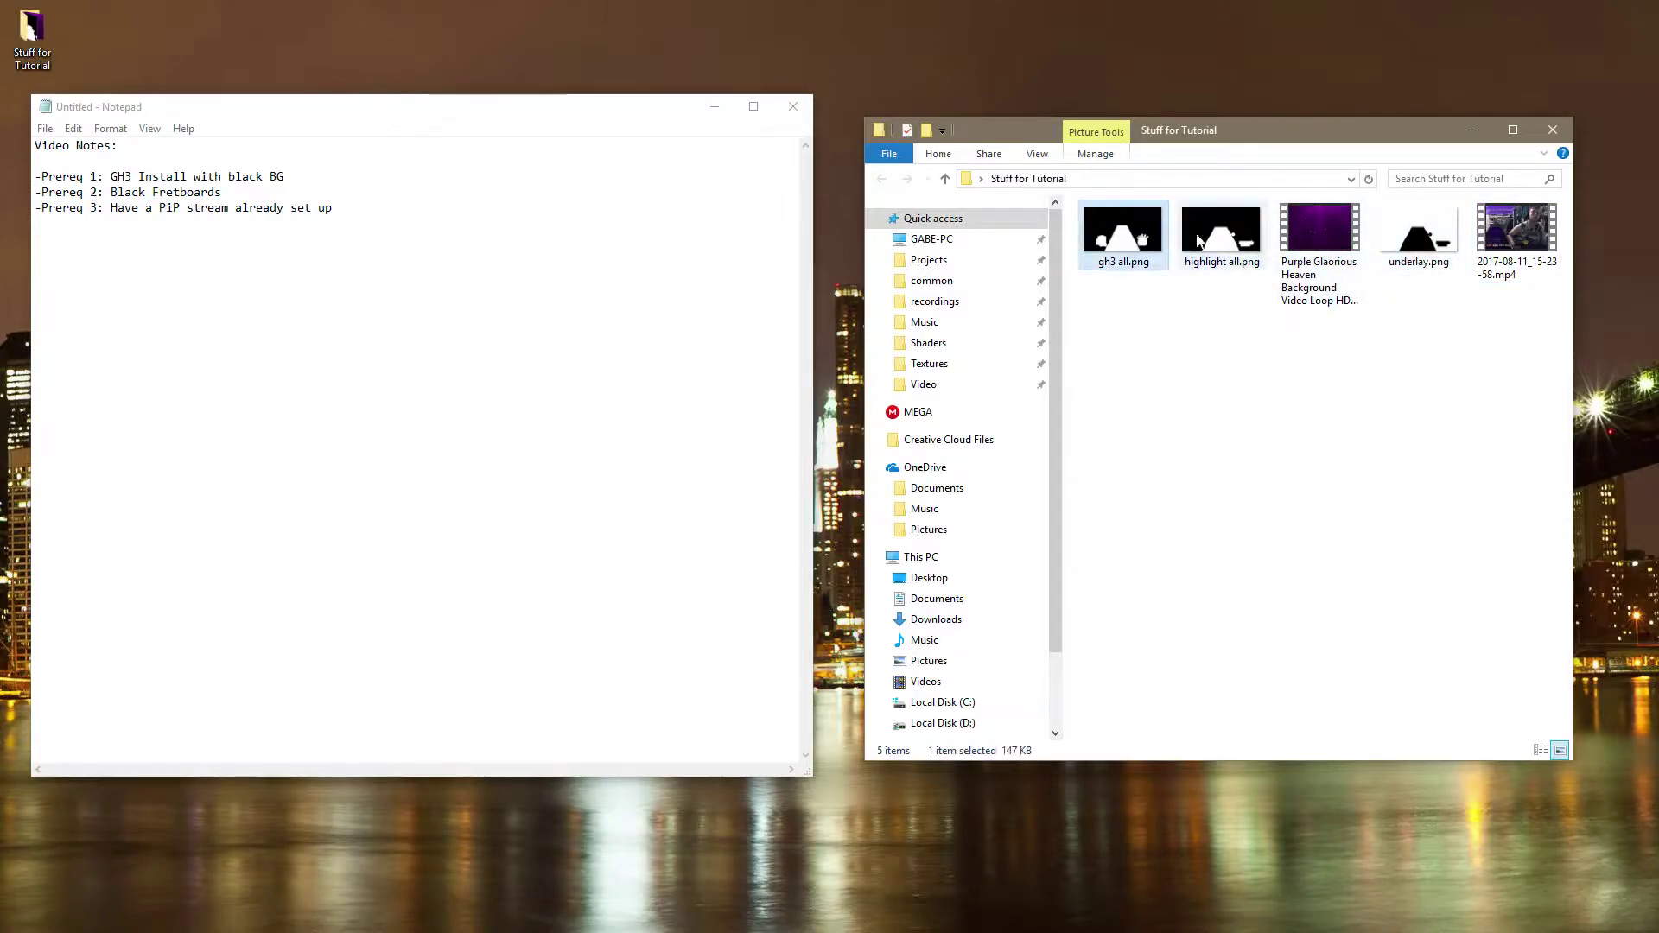
{"action": "left_click", "coordinate": [1217, 239]}
{"action": "key", "text": "Right"}
{"action": "key", "text": "Right"}
{"action": "key", "text": "Right"}
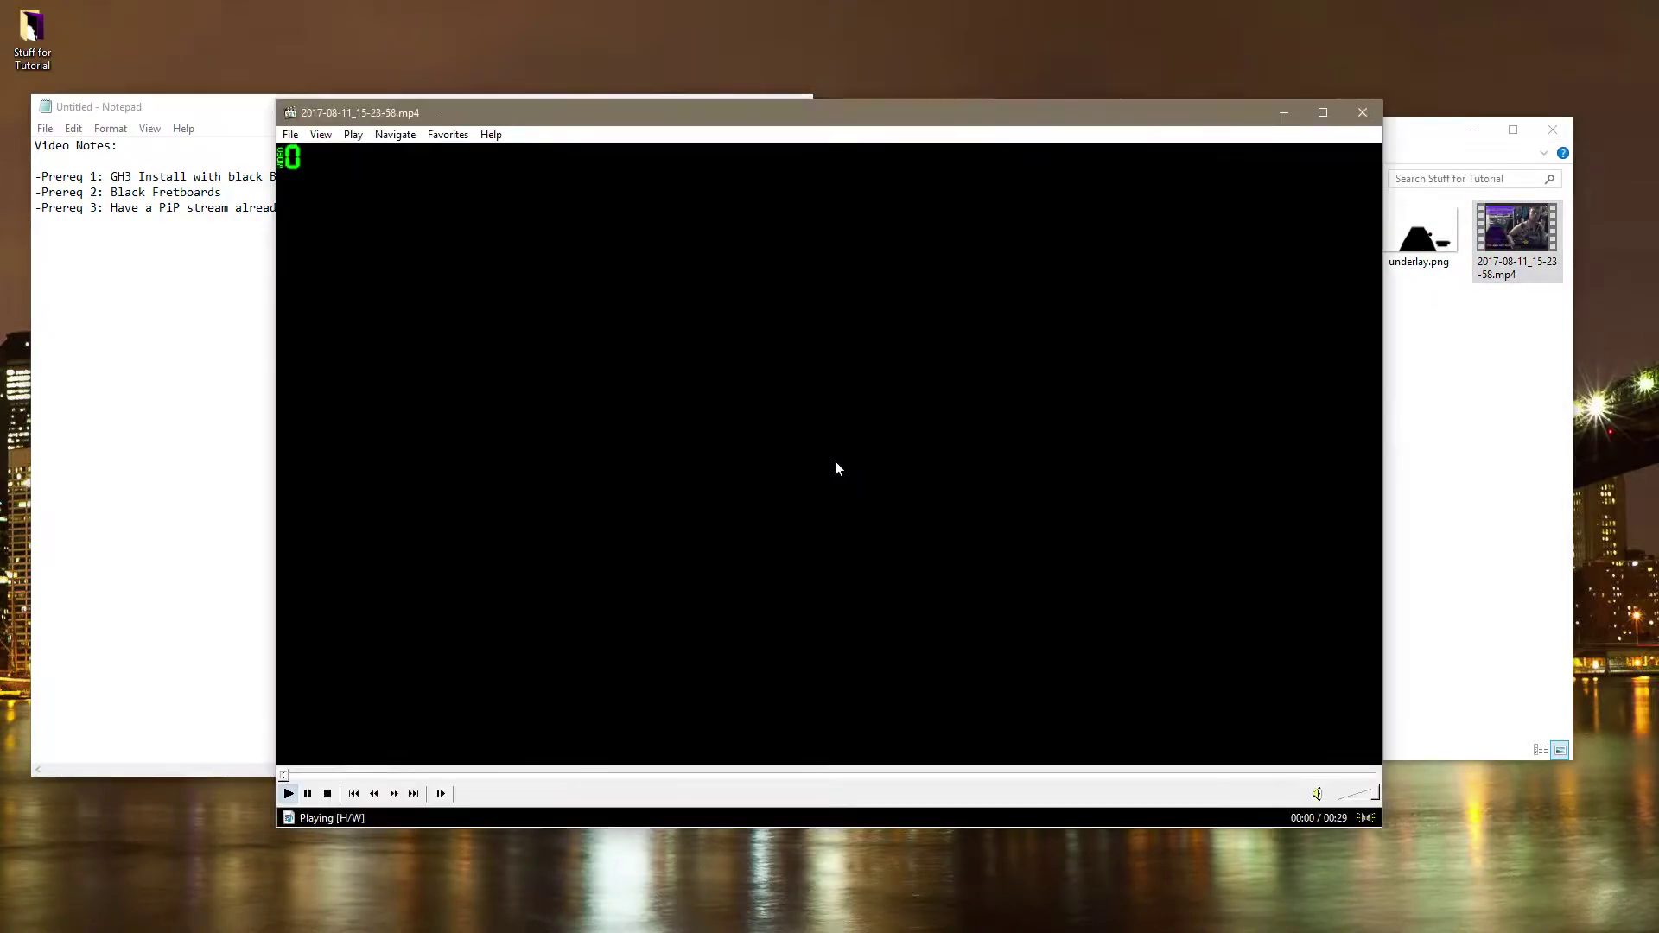
Step: Review the gameplay recording around 00:12, pausing and resuming, then close the player
{"action": "left_click", "coordinate": [834, 460]}
{"action": "left_click", "coordinate": [742, 775]}
{"action": "left_click", "coordinate": [565, 633]}
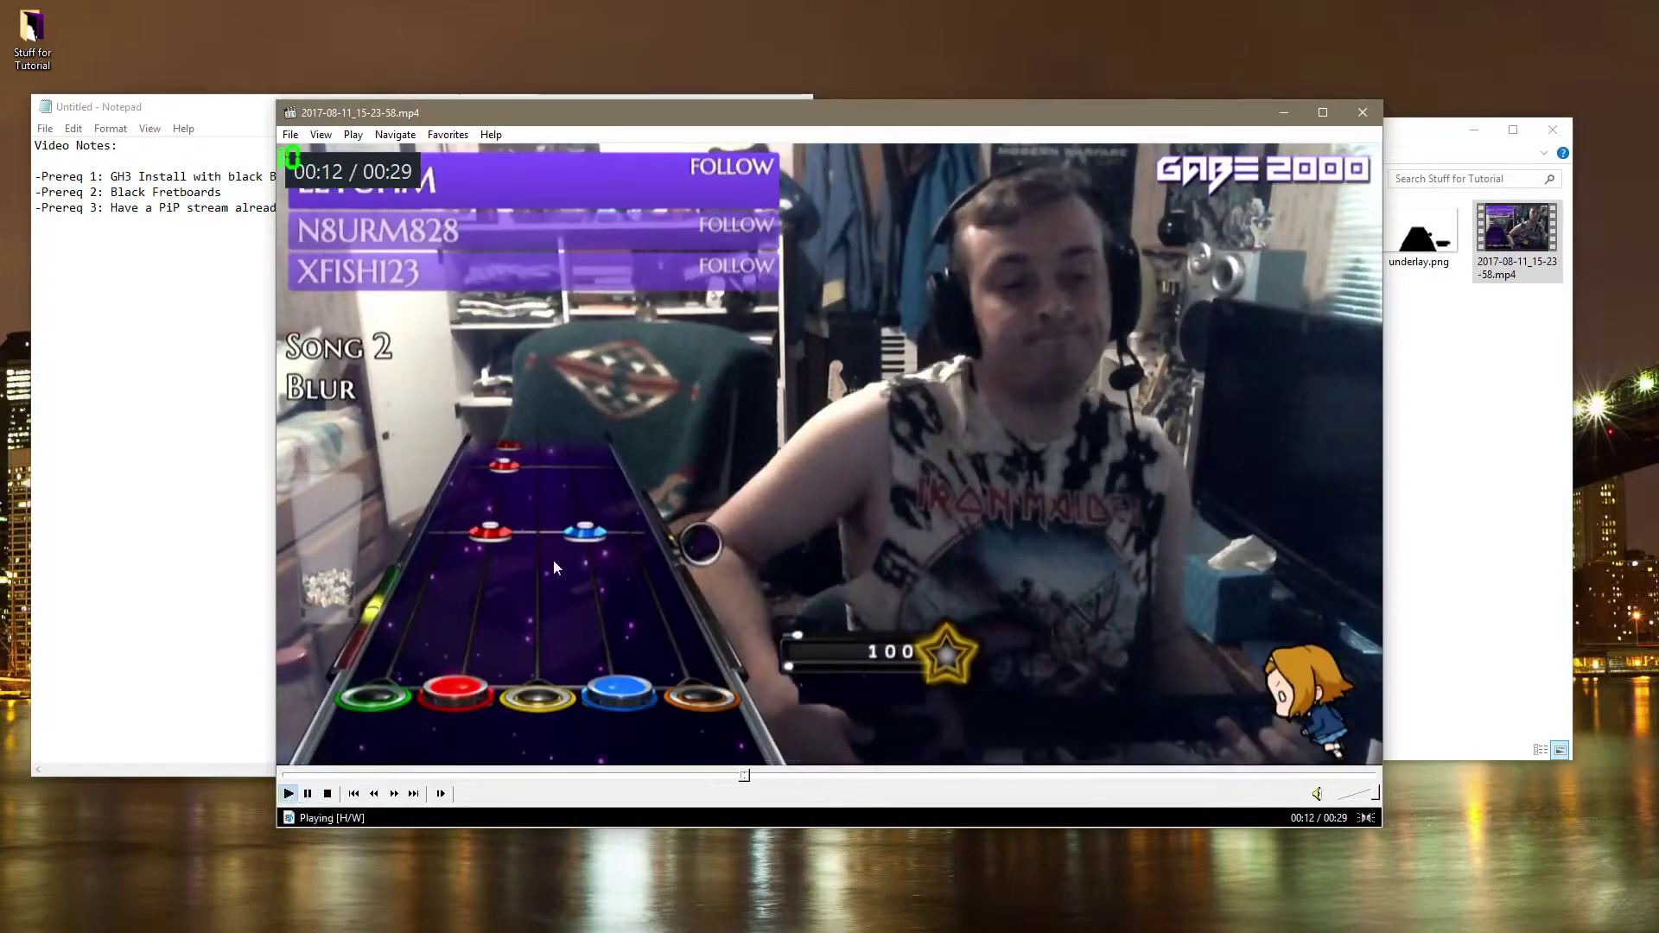
{"action": "left_click", "coordinate": [616, 628]}
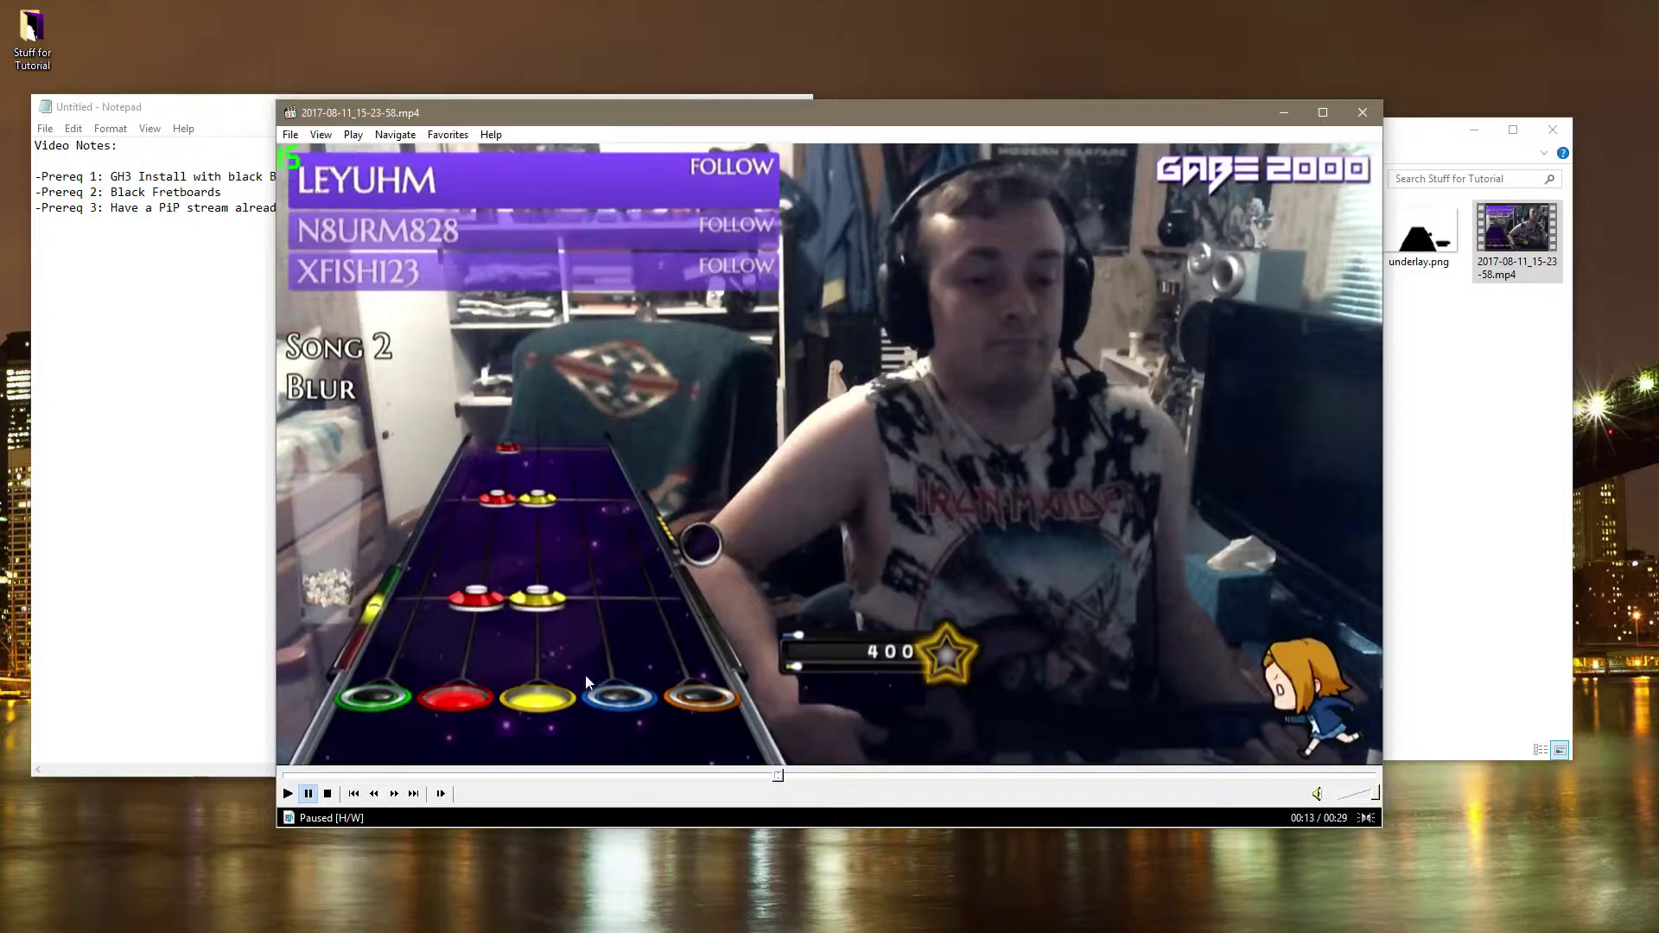
{"action": "left_click", "coordinate": [568, 528]}
{"action": "left_click", "coordinate": [576, 552]}
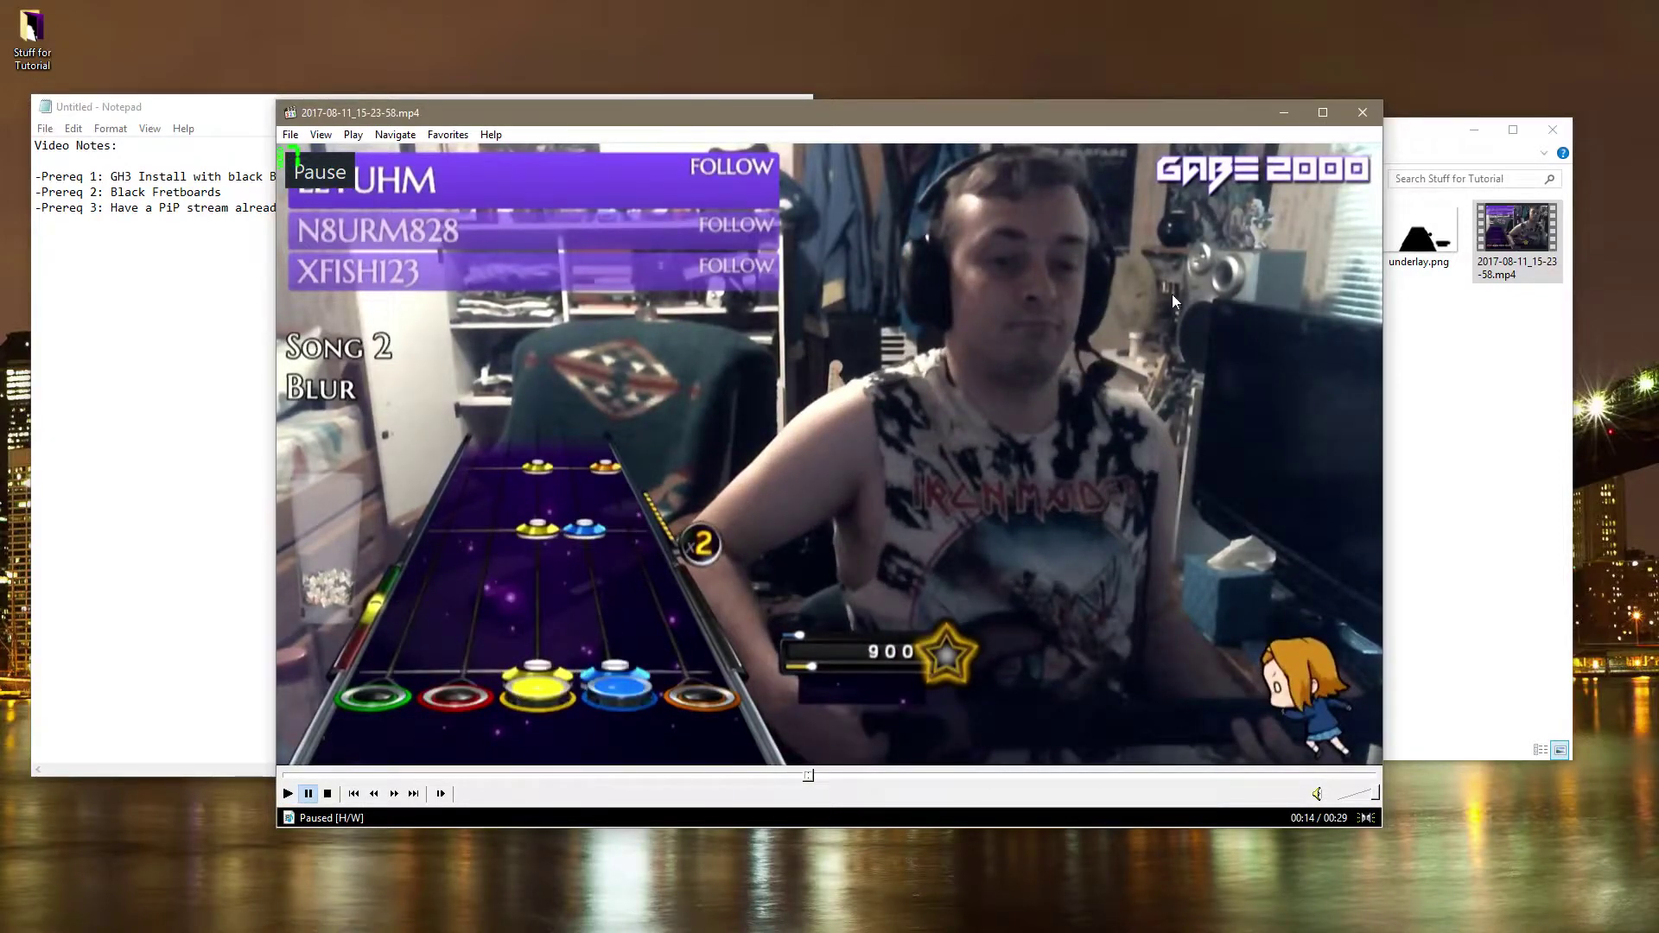
{"action": "left_click", "coordinate": [1362, 112]}
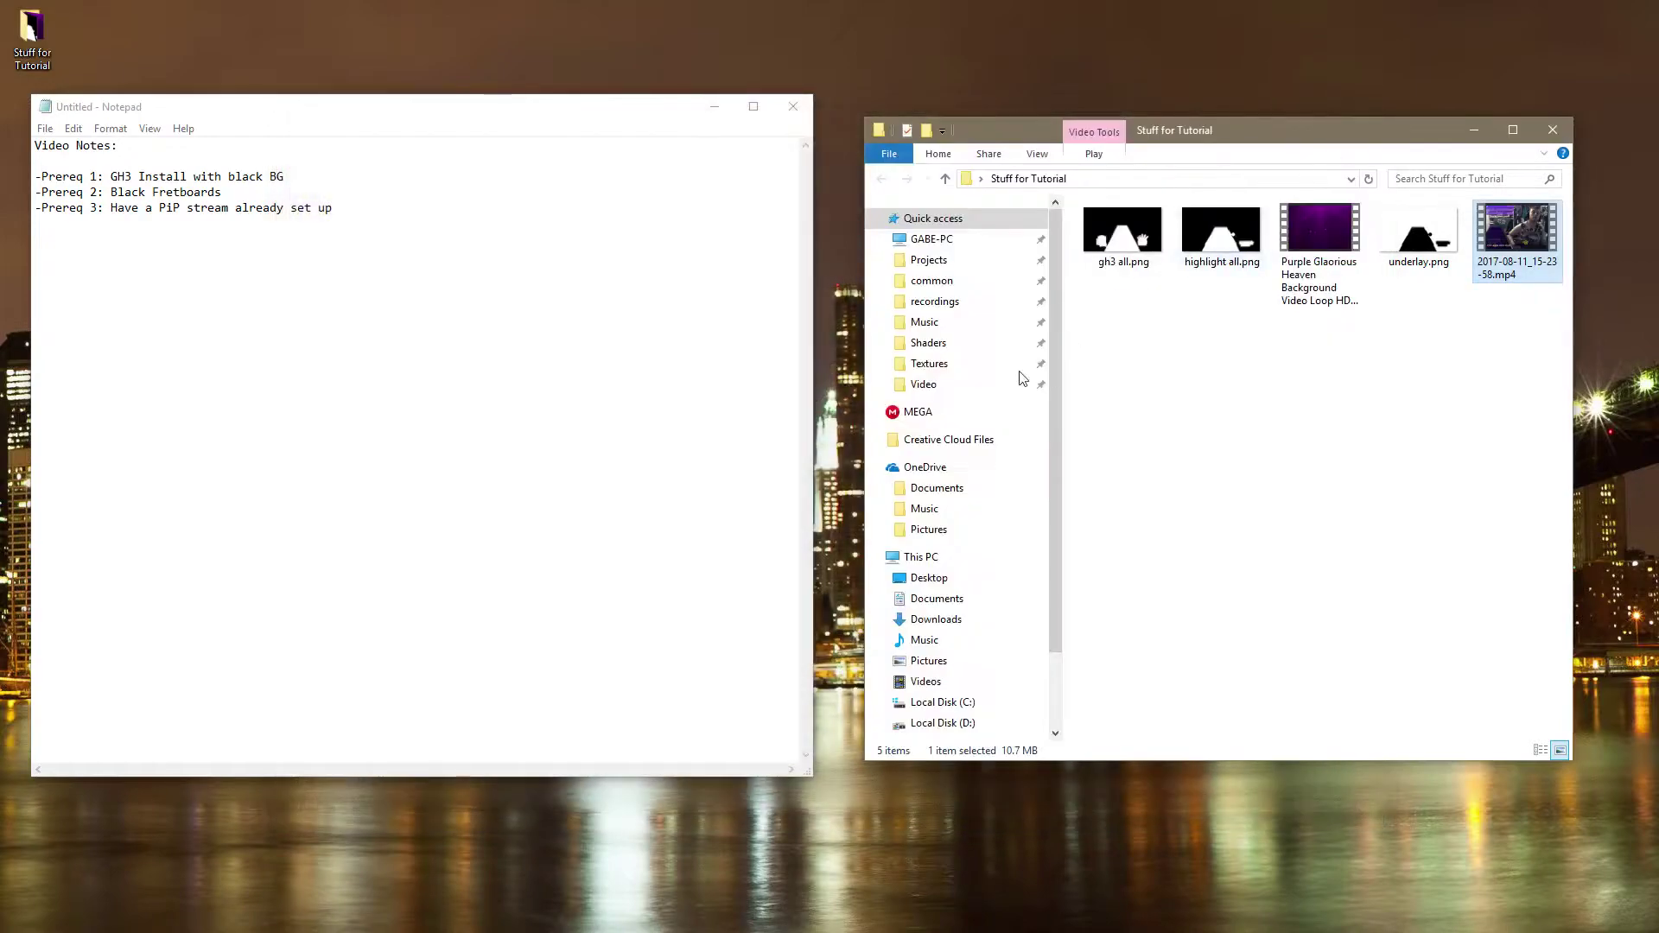
Step: Highlight the three Prereq lines in the video notes
{"action": "left_click_drag", "start_coordinate": [333, 208], "coordinate": [35, 176]}
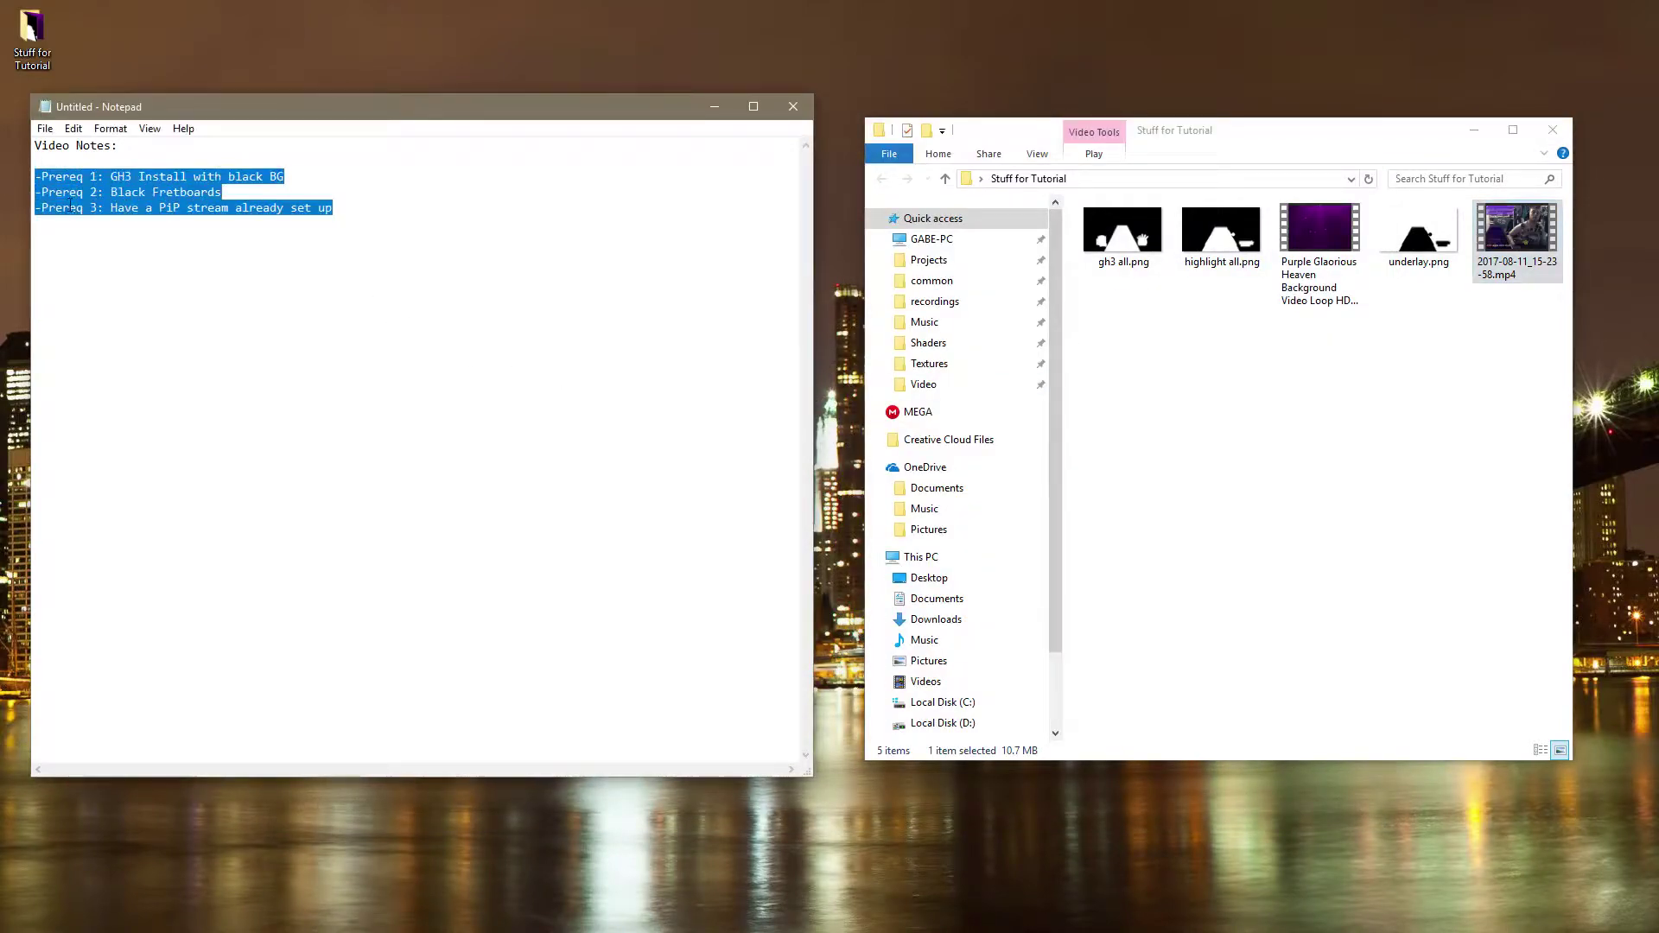
{"action": "left_click", "coordinate": [308, 292]}
{"action": "left_click_drag", "start_coordinate": [308, 292], "coordinate": [34, 225]}
{"action": "left_click", "coordinate": [32, 176]}
{"action": "left_click", "coordinate": [344, 233]}
{"action": "left_click_drag", "start_coordinate": [344, 233], "coordinate": [35, 177]}
{"action": "left_click", "coordinate": [35, 175]}
{"action": "left_click", "coordinate": [34, 177]}
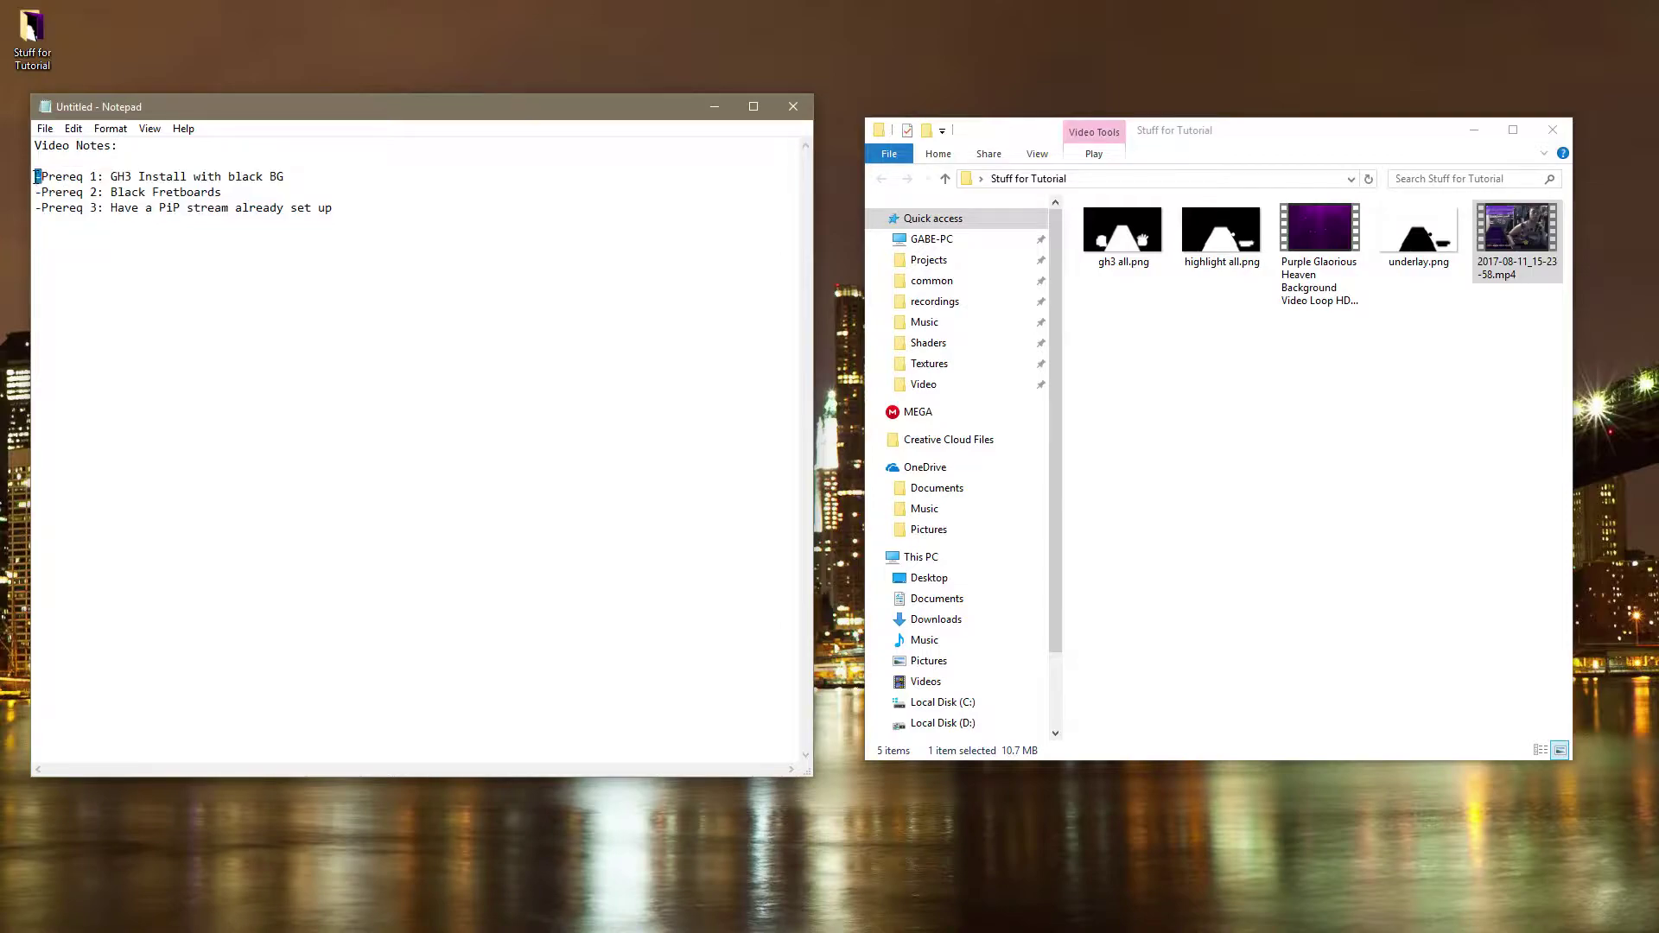
{"action": "left_click", "coordinate": [358, 252]}
Step: Highlight individual prerequisite words, such as black in Prereq 1 and Fretboards on line 2
{"action": "double_click", "coordinate": [266, 176]}
{"action": "left_click", "coordinate": [300, 172]}
{"action": "left_click_drag", "start_coordinate": [285, 176], "coordinate": [325, 174]}
{"action": "left_click", "coordinate": [328, 177]}
{"action": "key", "text": "ctrl+shift+Left"}
{"action": "key", "text": "ctrl+shift+Left"}
{"action": "key", "text": "ctrl+shift+Left"}
{"action": "key", "text": "ctrl+shift+Left"}
{"action": "key", "text": "ctrl+shift+Left"}
{"action": "key", "text": "ctrl+shift+Left"}
{"action": "key", "text": "ctrl+shift+Left"}
{"action": "key", "text": "ctrl+shift+Left"}
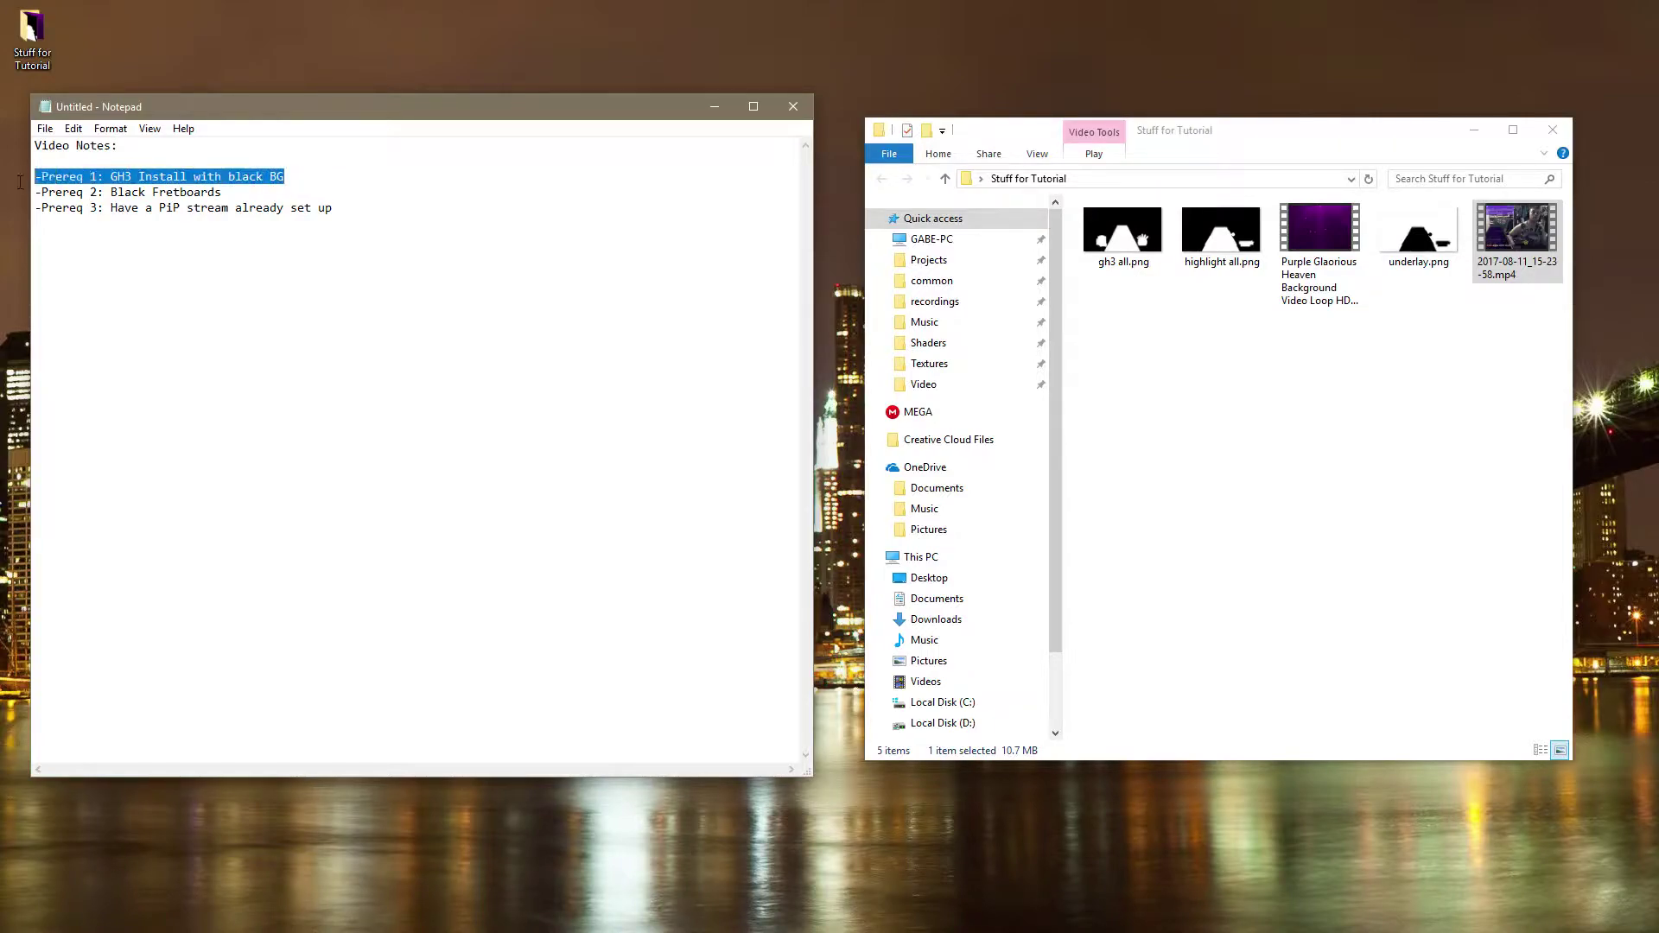
{"action": "left_click", "coordinate": [280, 178]}
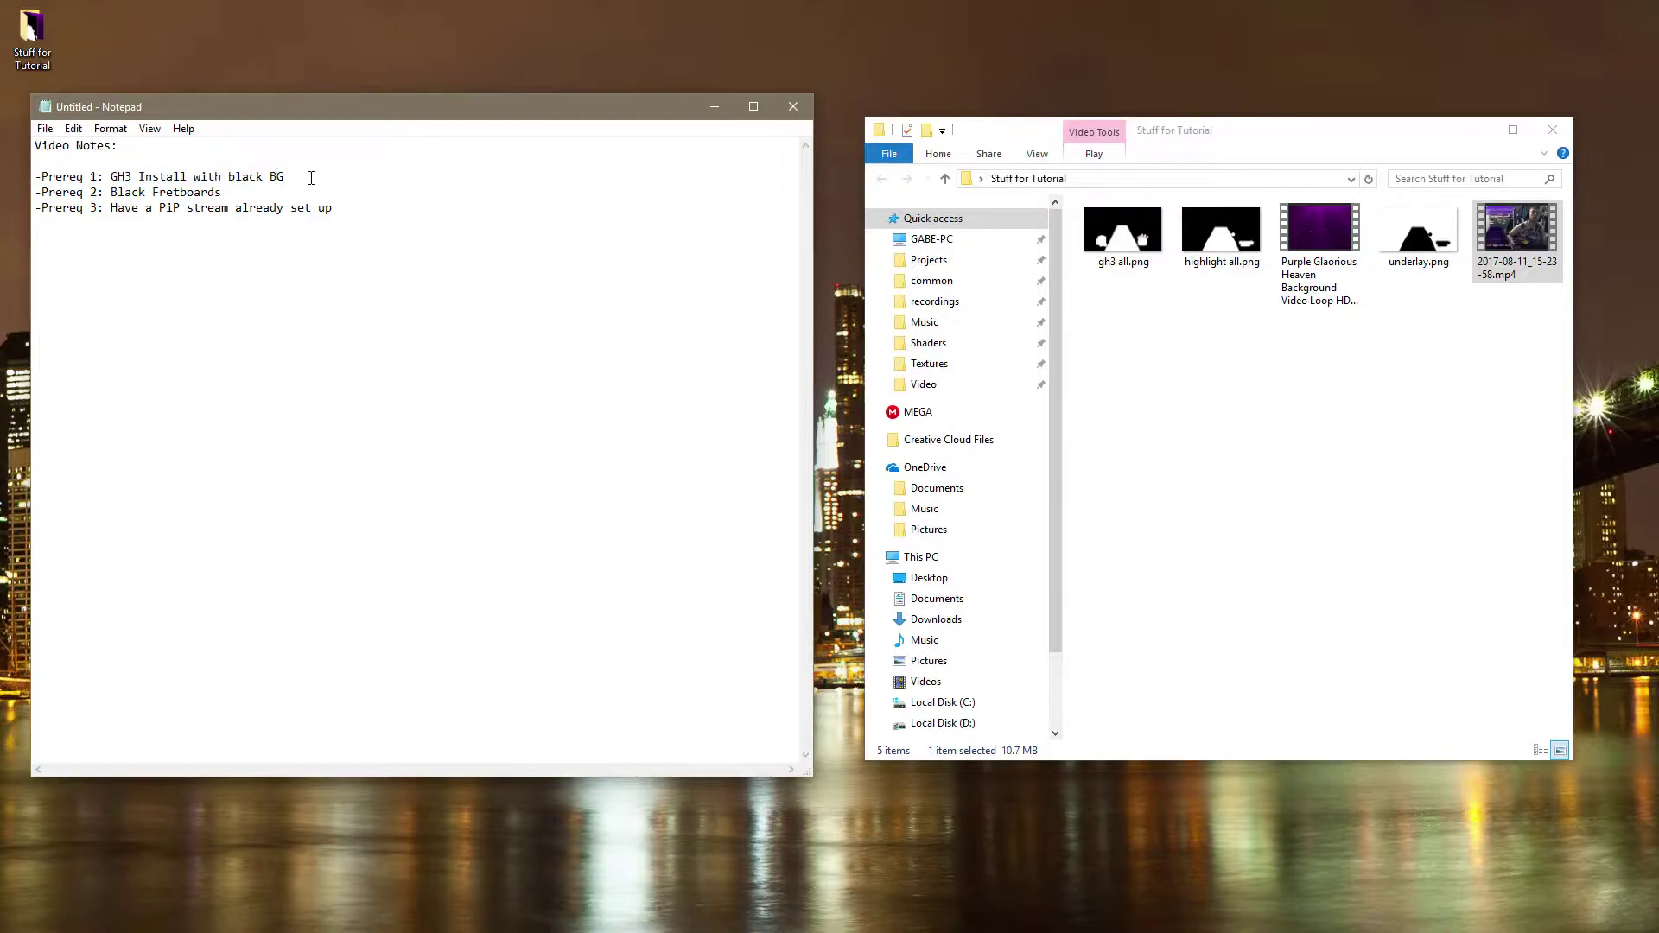
{"action": "left_click", "coordinate": [297, 192]}
{"action": "key", "text": "ctrl+shift+Left"}
{"action": "left_click", "coordinate": [284, 194]}
{"action": "double_click", "coordinate": [184, 192]}
{"action": "left_click", "coordinate": [184, 191]}
Step: Reopen the gameplay recording, pause it at 00:08, and close the player
{"action": "double_click", "coordinate": [1516, 240]}
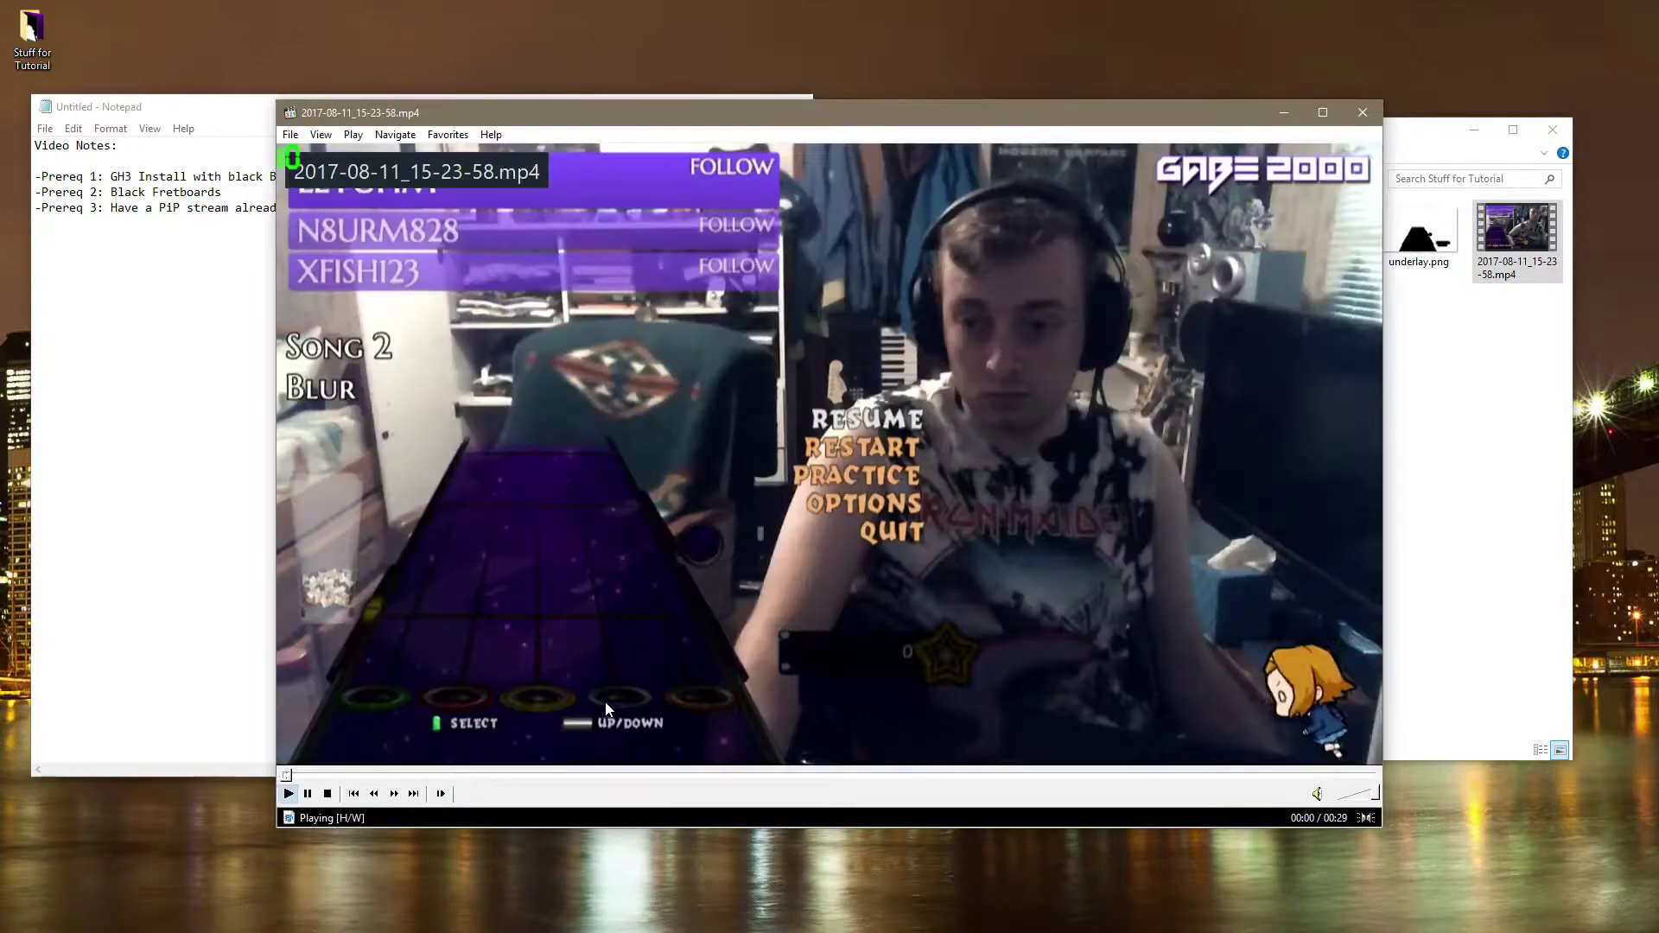
{"action": "left_click", "coordinate": [591, 775]}
{"action": "left_click", "coordinate": [560, 652]}
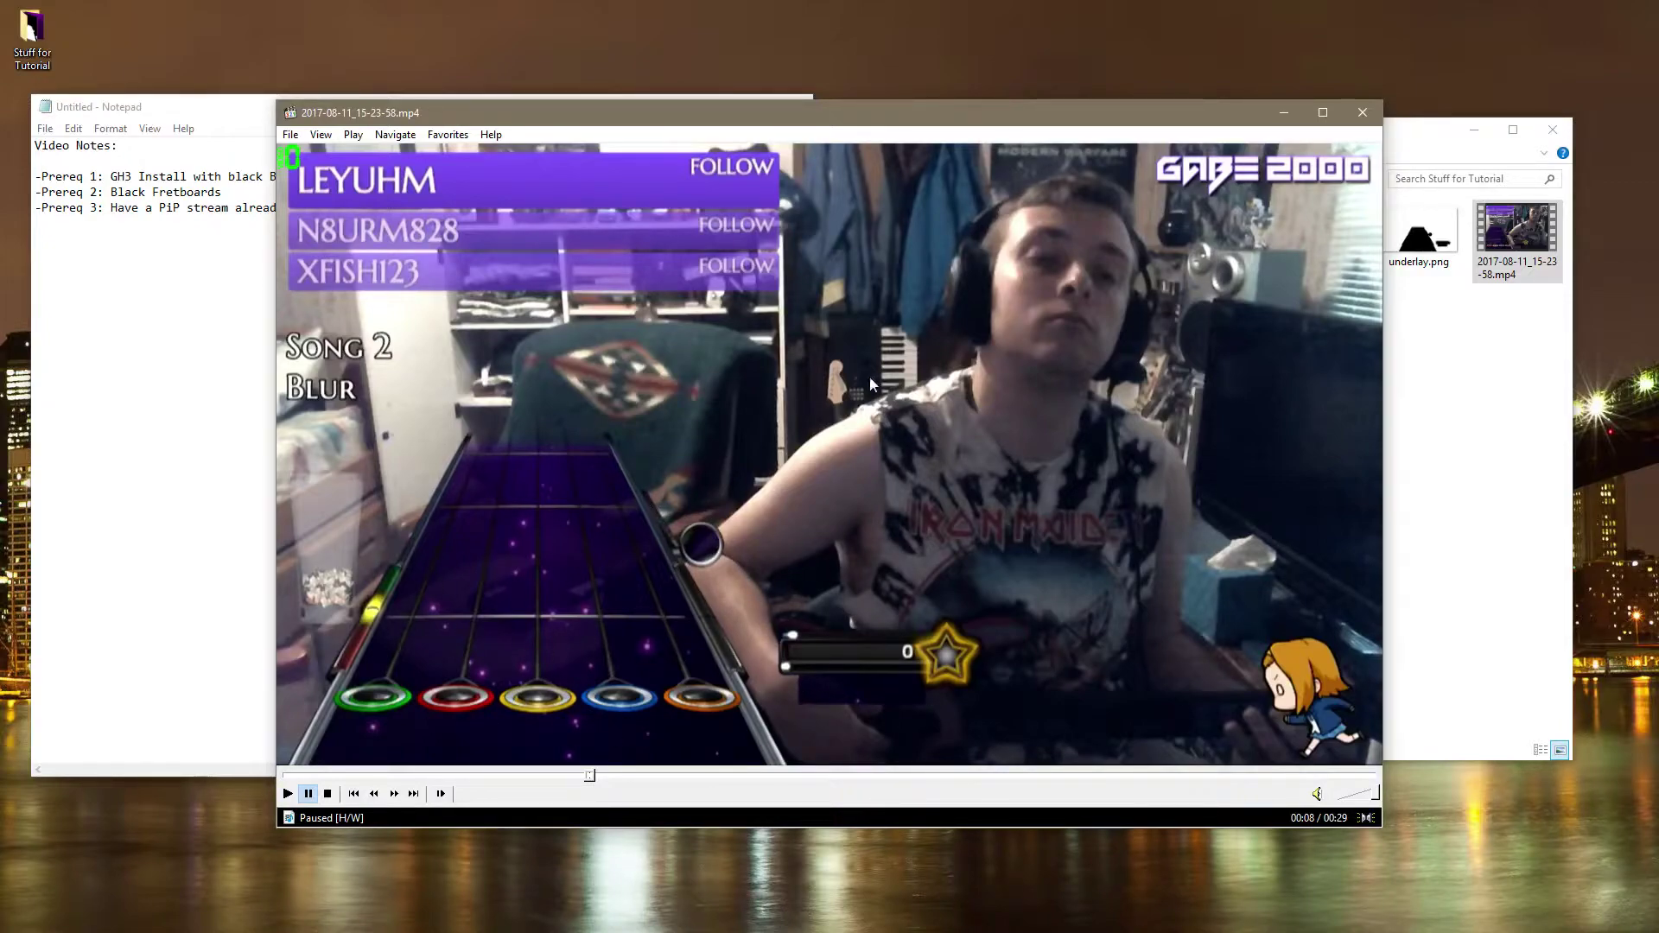
{"action": "left_click", "coordinate": [1362, 112]}
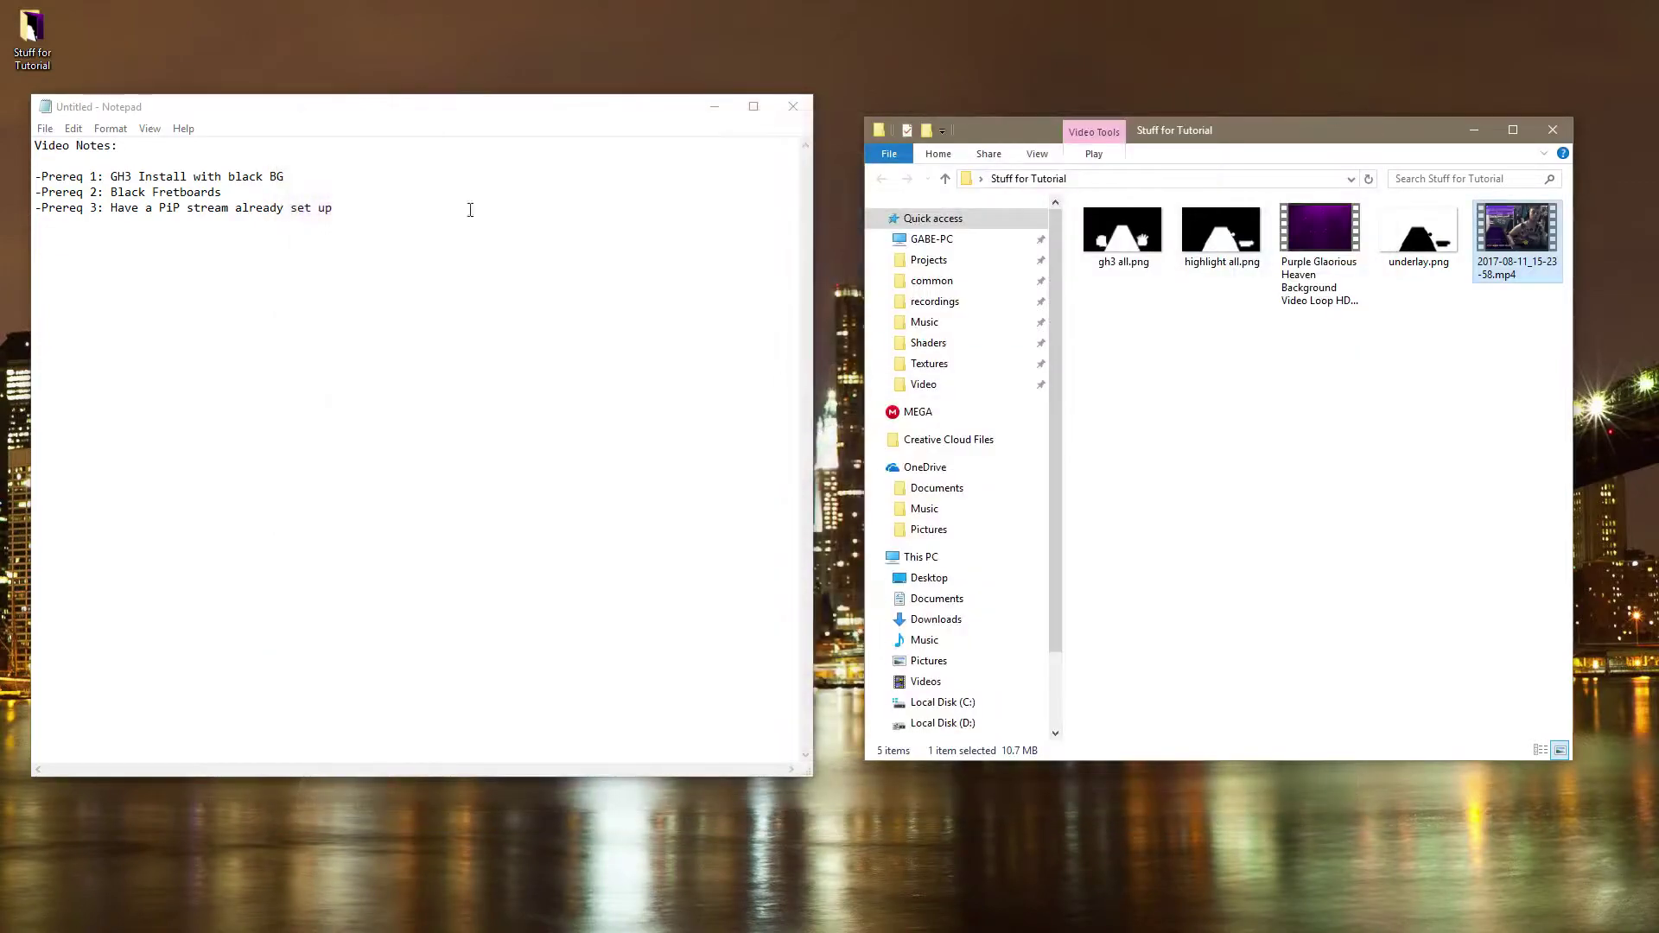
Step: Return to the video notes and highlight the Prereq 3 line
{"action": "left_click", "coordinate": [339, 184]}
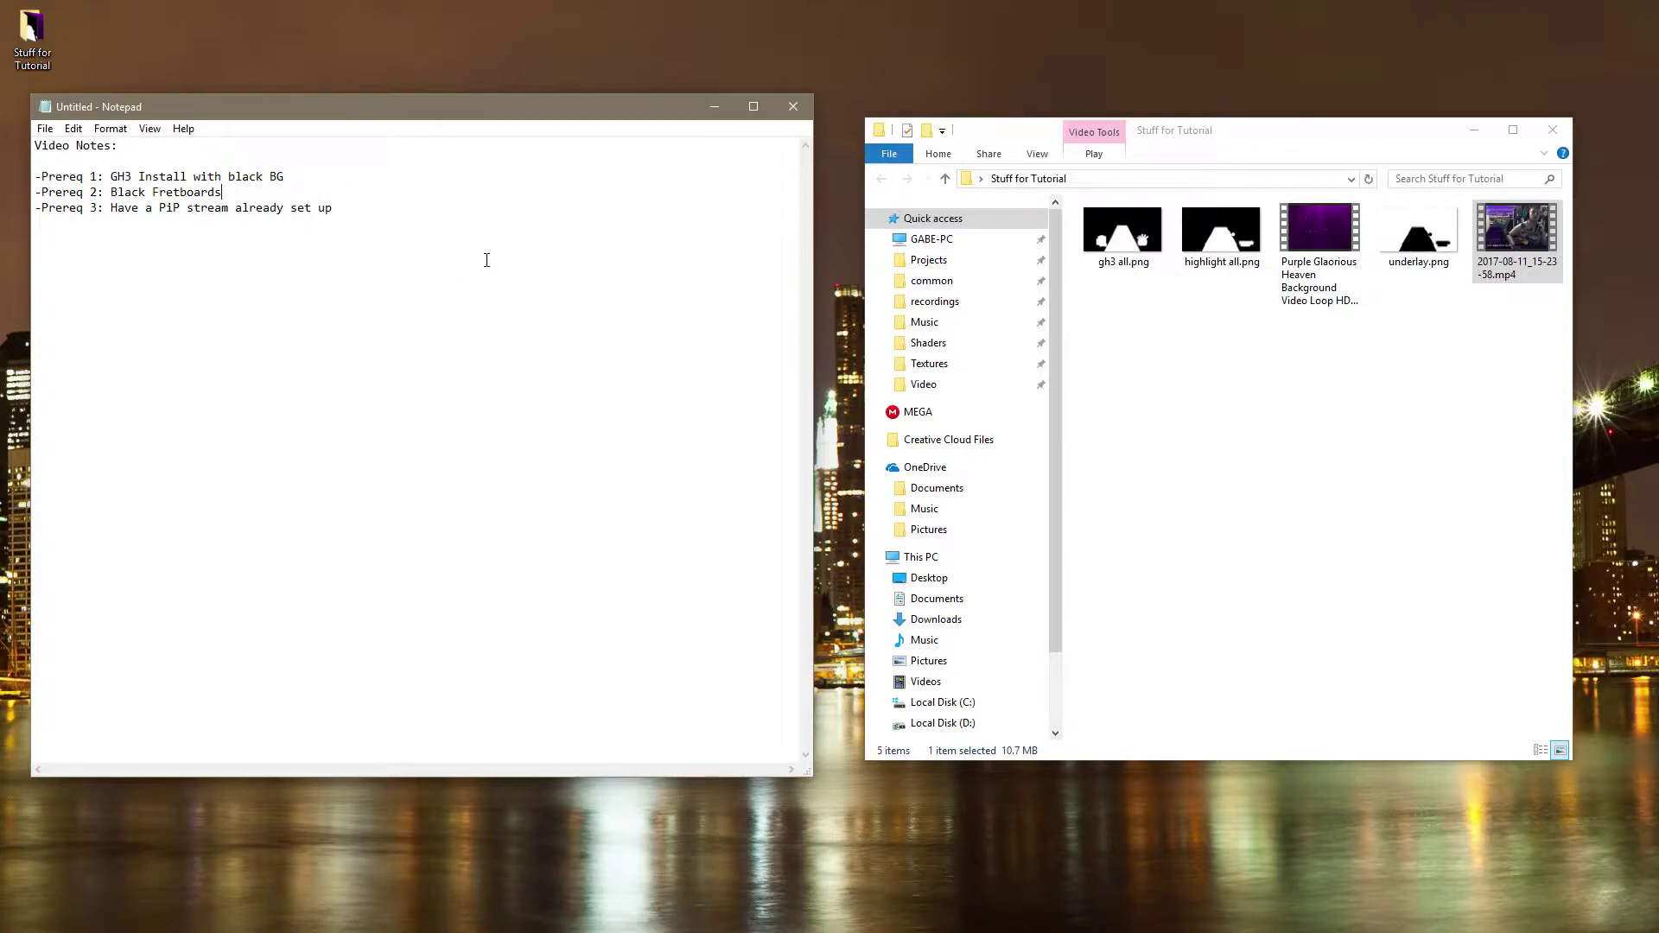
{"action": "mouse_move", "coordinate": [373, 210]}
{"action": "left_mouse_down"}
{"action": "mouse_move", "coordinate": [192, 177]}
{"action": "mouse_move", "coordinate": [441, 215]}
{"action": "mouse_move", "coordinate": [36, 176]}
{"action": "mouse_move", "coordinate": [377, 211]}
{"action": "left_mouse_up"}
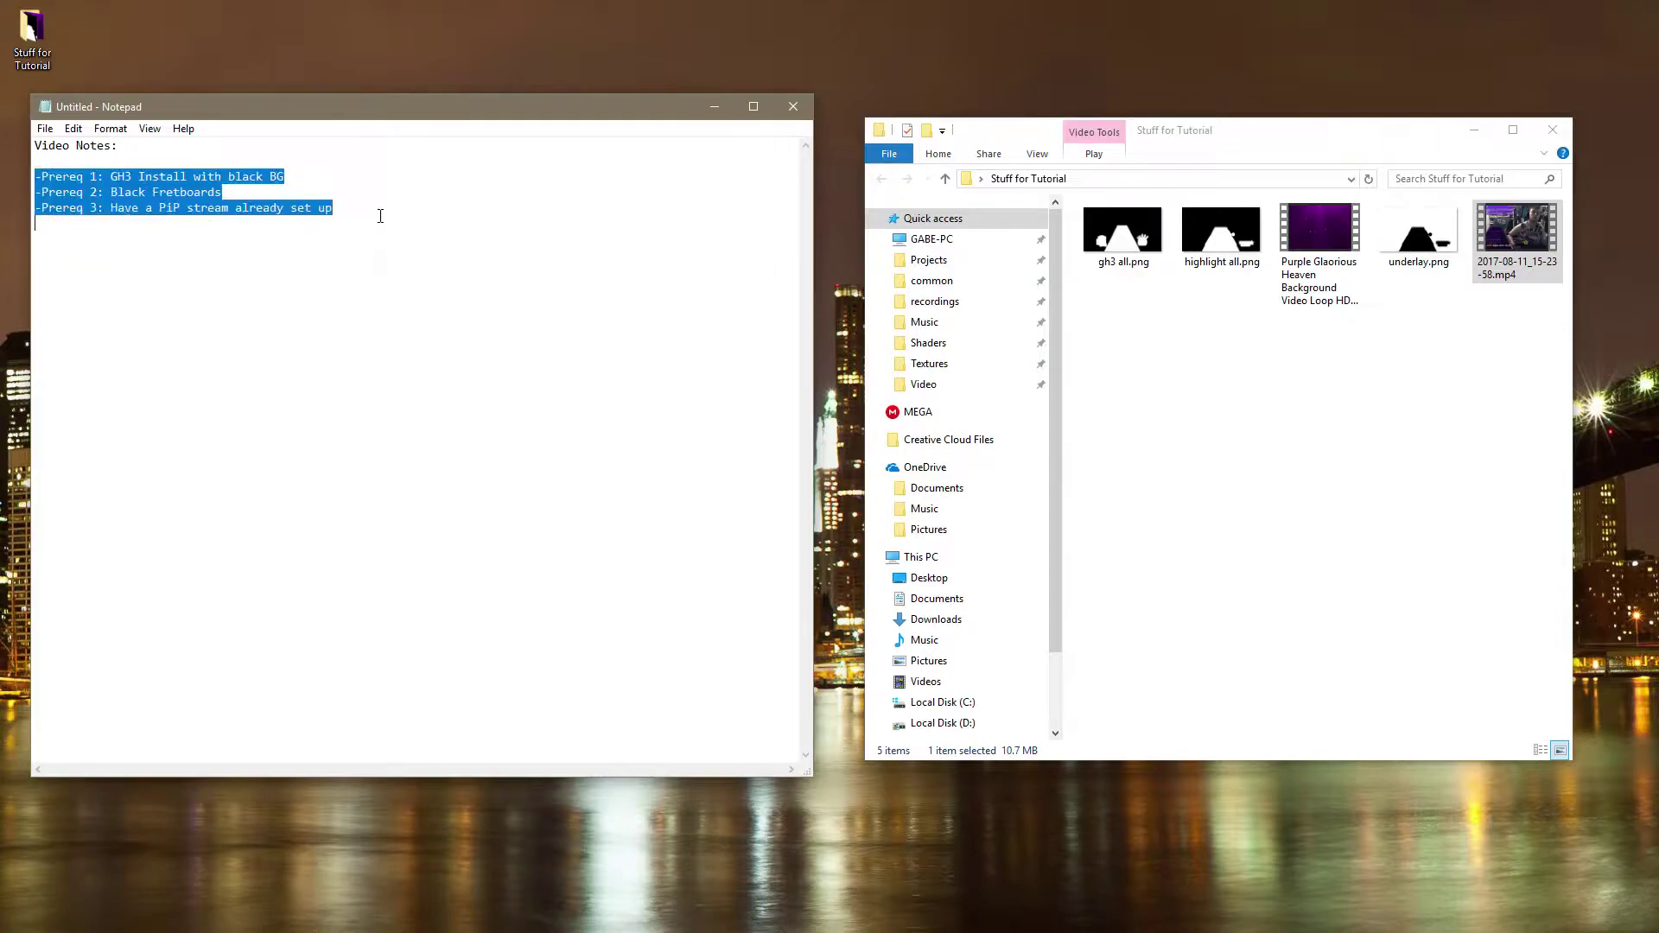
{"action": "left_click", "coordinate": [380, 216]}
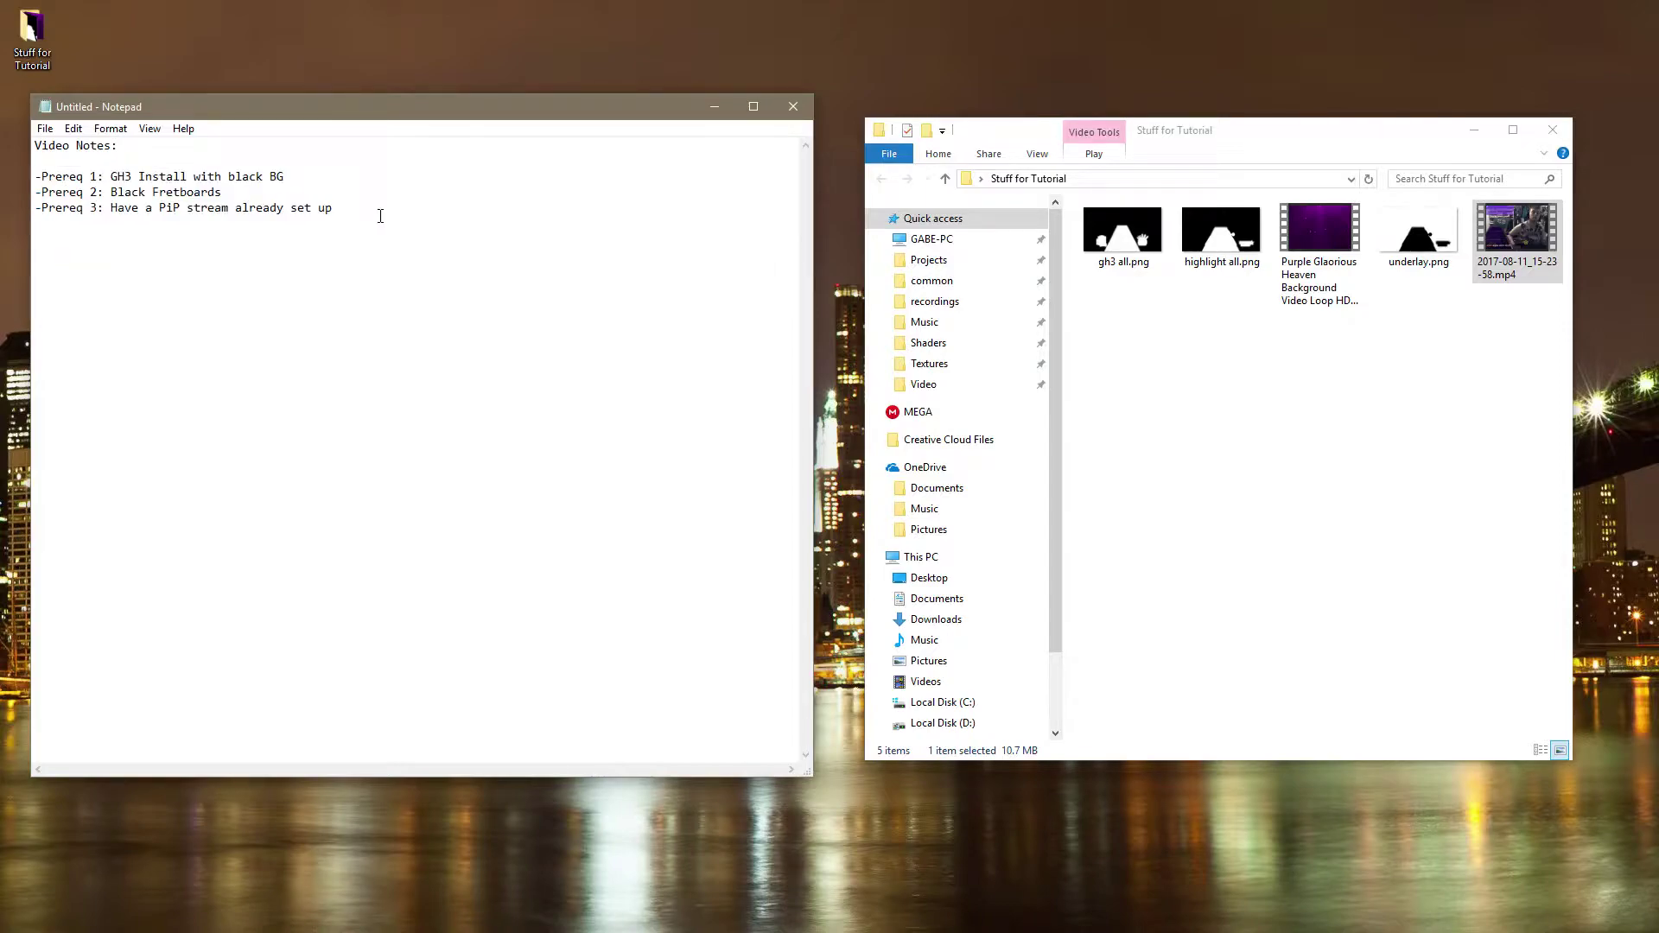
{"action": "left_click_drag", "start_coordinate": [353, 215], "coordinate": [45, 210]}
{"action": "left_click", "coordinate": [45, 211]}
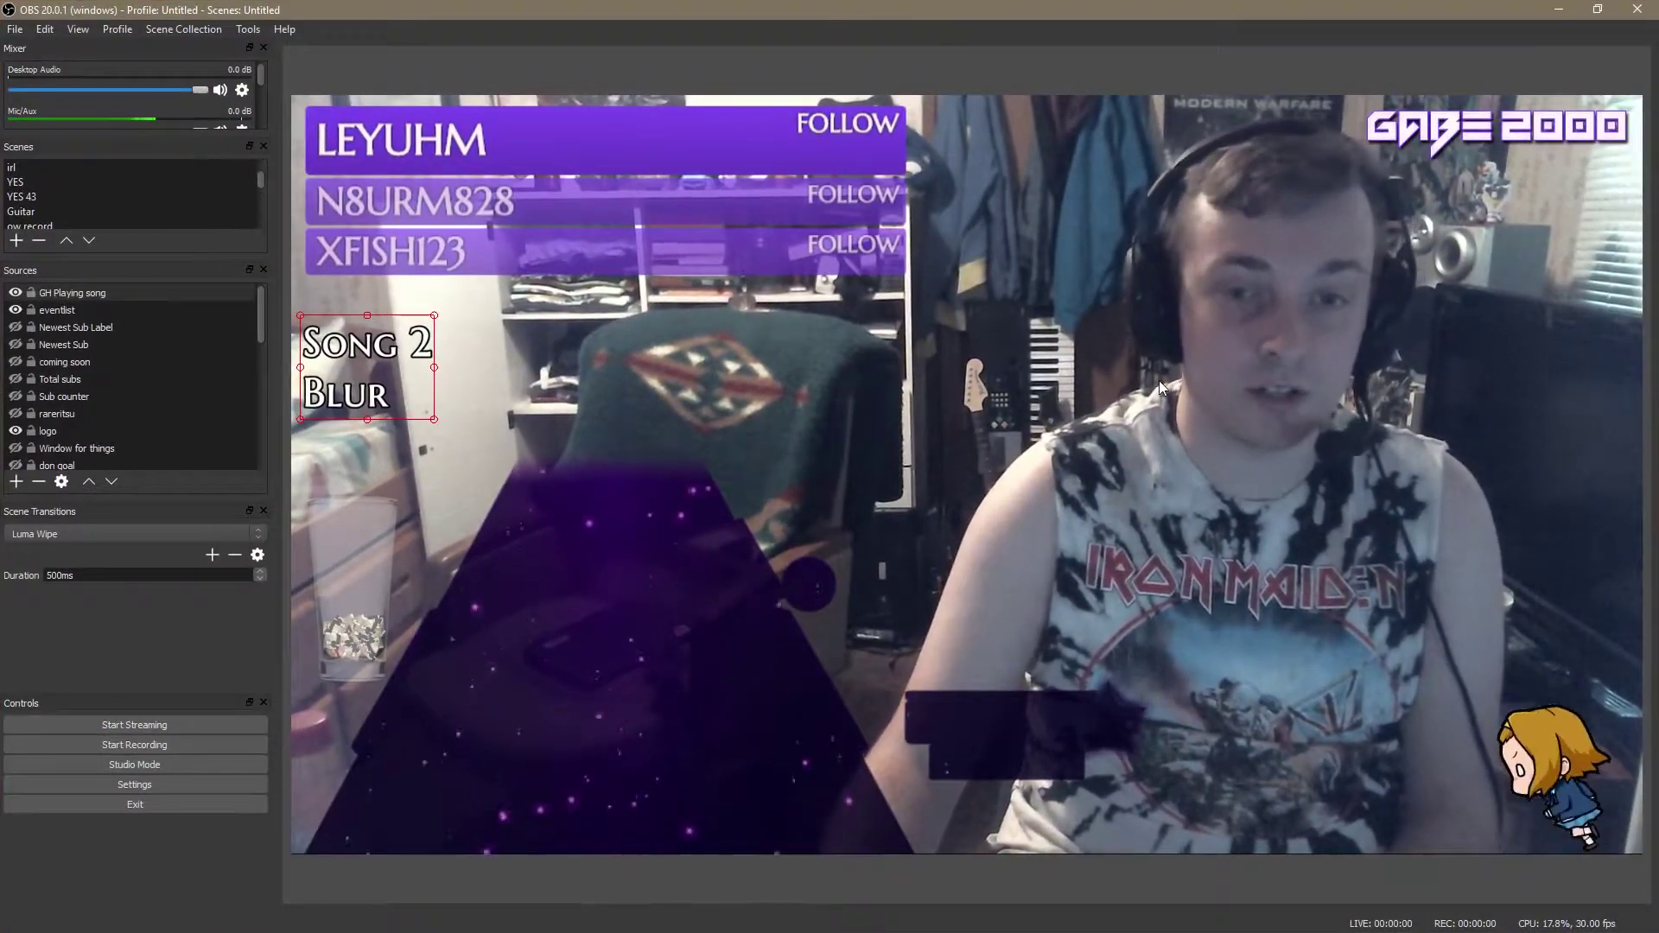
Step: Make 'tutorial starting point' the active scene in the OBS Scenes list
{"action": "scroll", "coordinate": [100, 216], "scroll_direction": "down", "scroll_amount": 5}
{"action": "scroll", "coordinate": [100, 216], "scroll_direction": "down", "scroll_amount": 2}
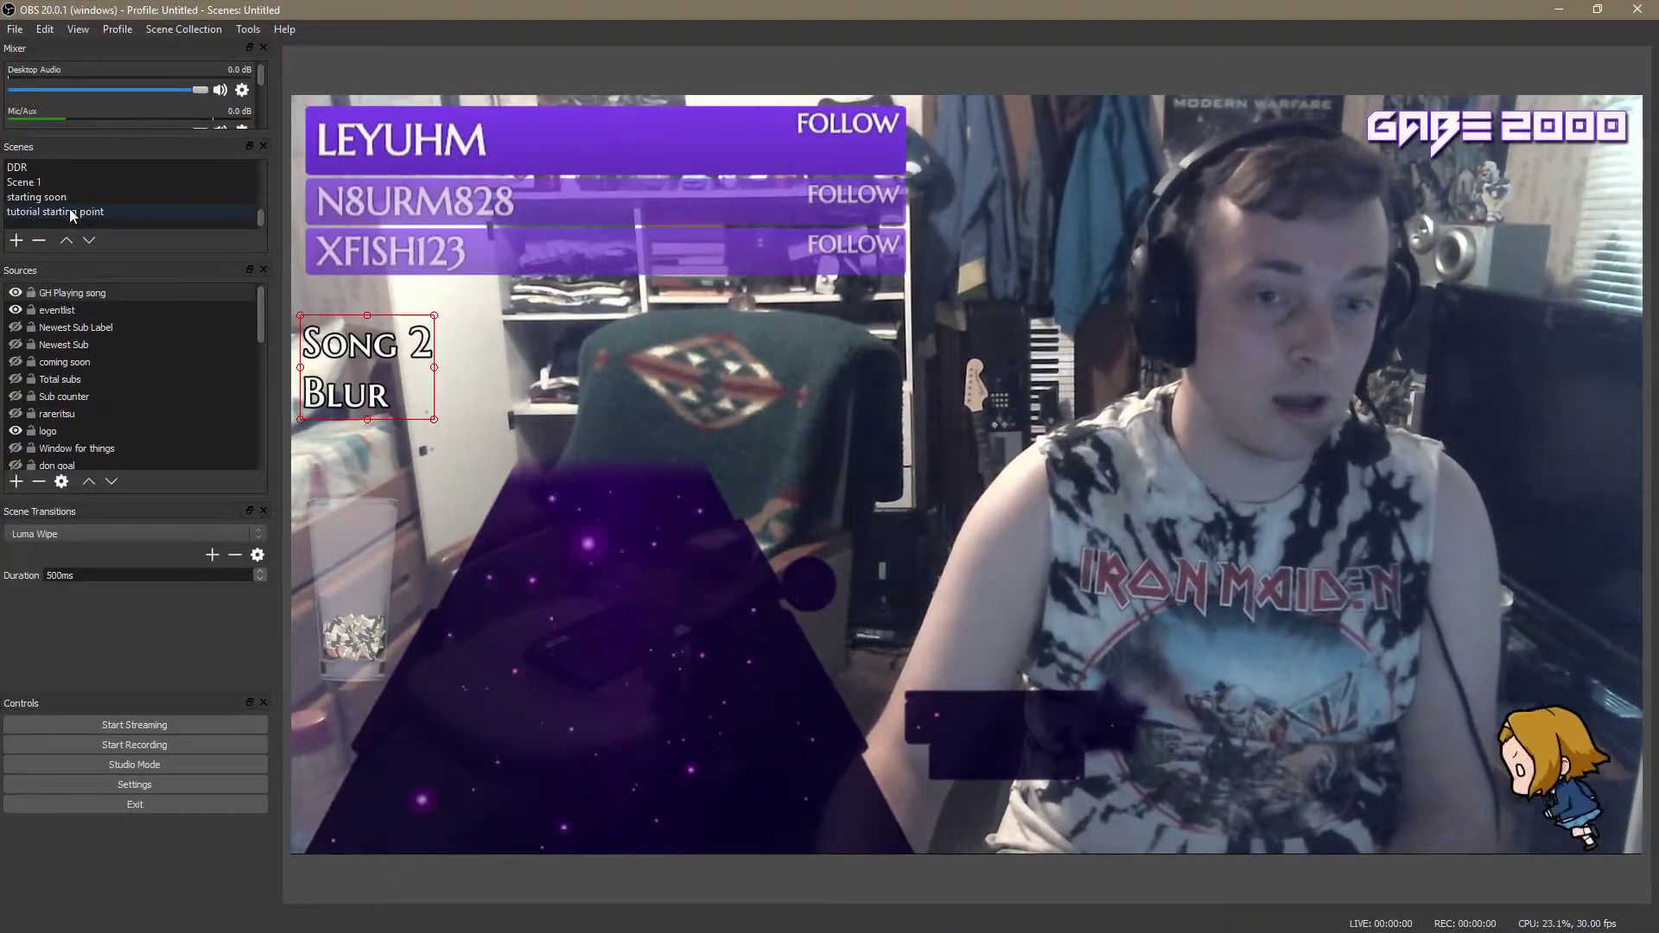
{"action": "left_click", "coordinate": [69, 209]}
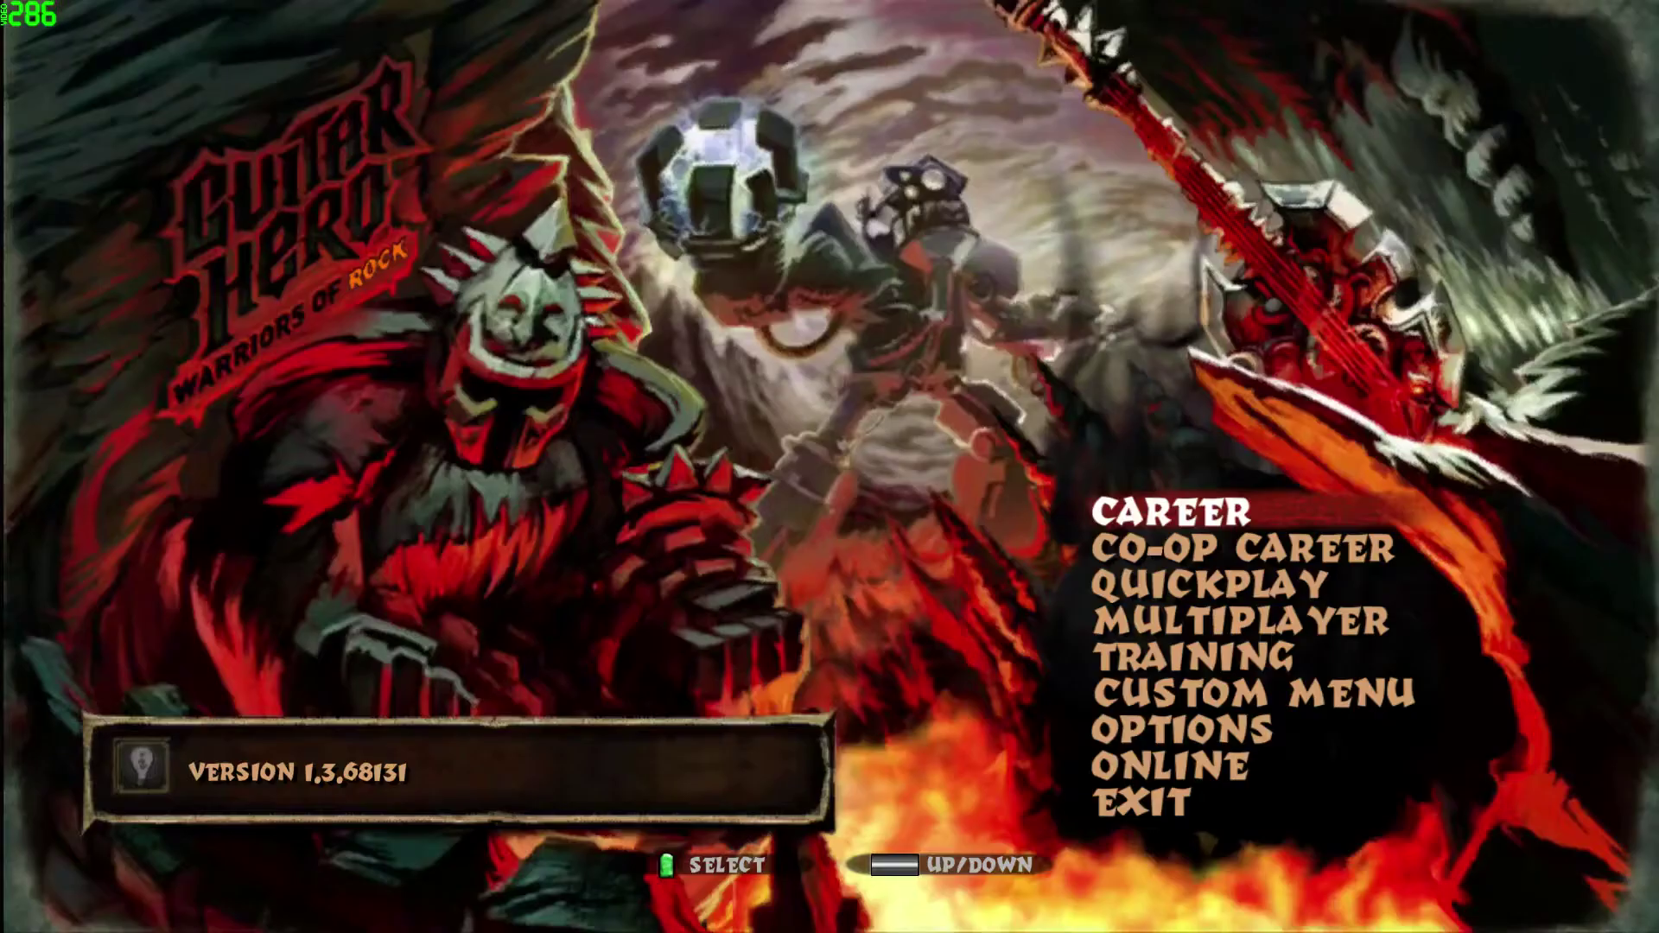
Step: Turn on the No Fail cheat and change the Hyperspeed setting
{"action": "key", "text": "Down"}
{"action": "key", "text": "Return"}
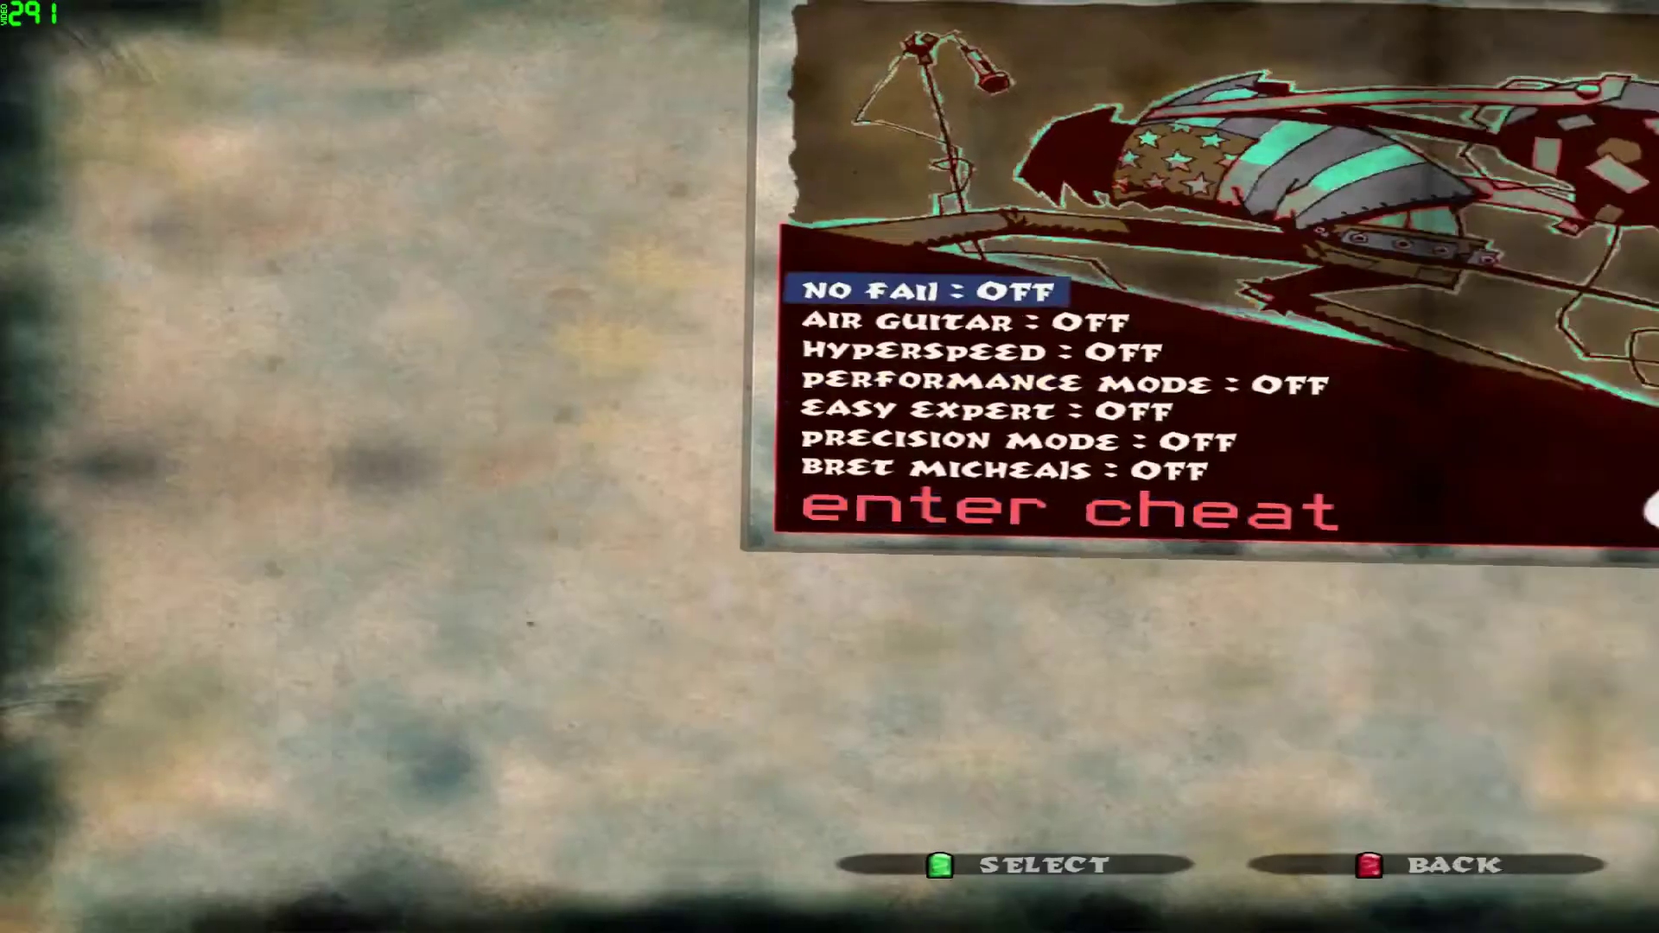
{"action": "key", "text": "Return"}
{"action": "key", "text": "Down"}
{"action": "key", "text": "Down"}
{"action": "key", "text": "Return"}
{"action": "key", "text": "Return"}
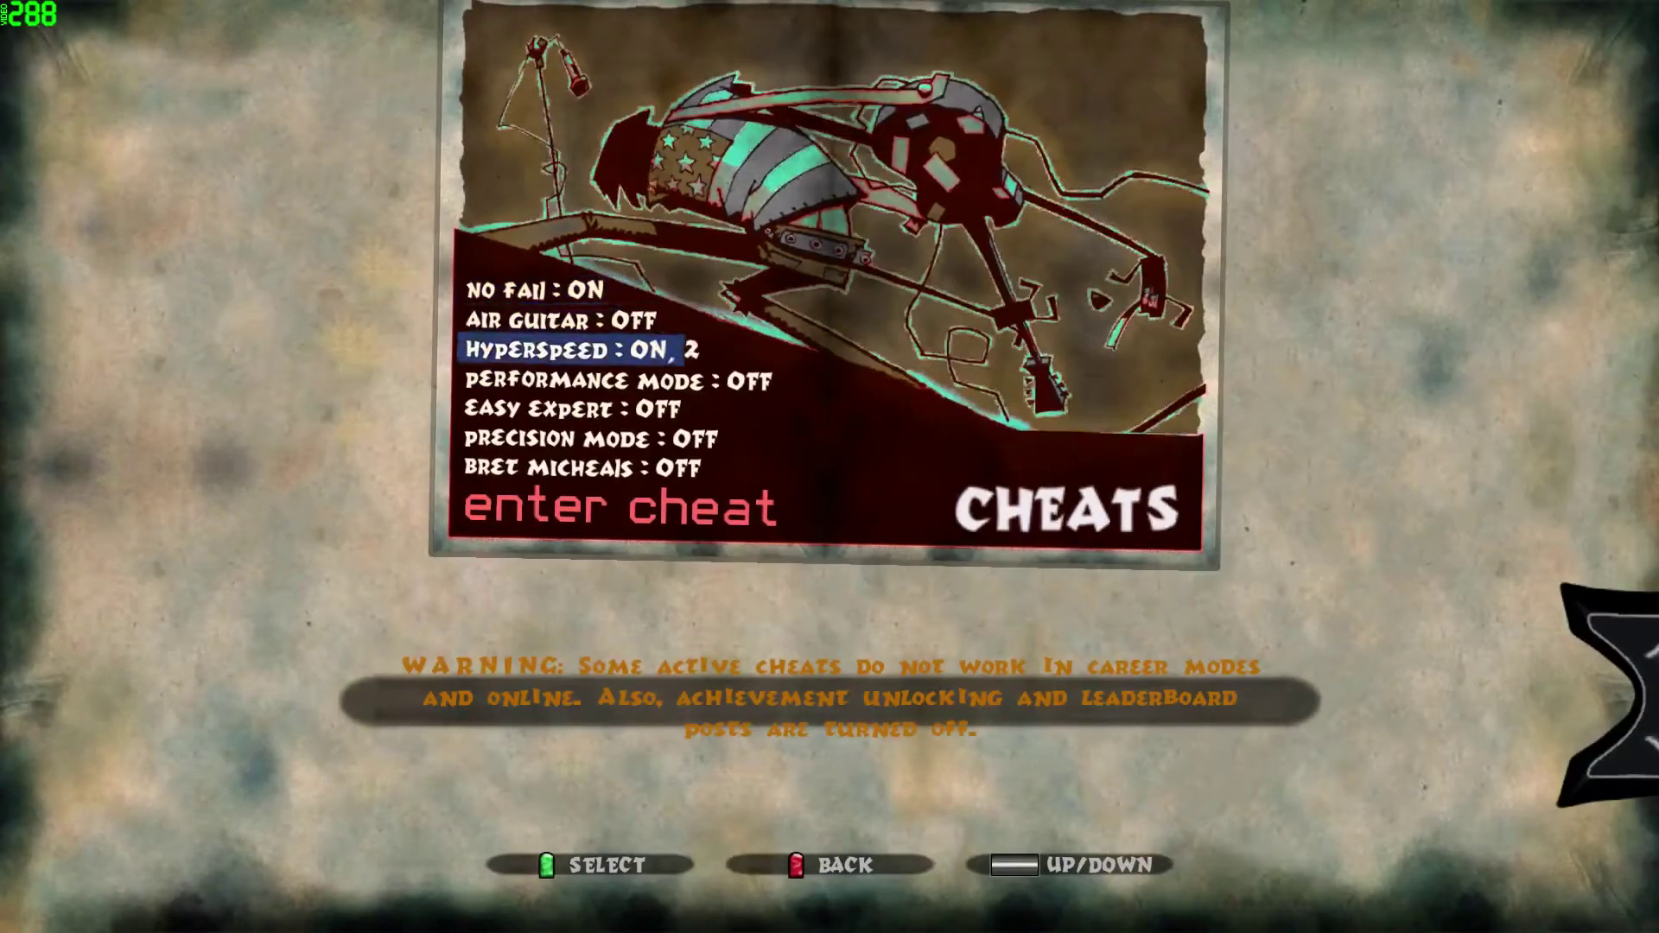
{"action": "key", "text": "Return"}
{"action": "key", "text": "Return"}
{"action": "key", "text": "Return"}
{"action": "key", "text": "Return"}
{"action": "key", "text": "Return"}
{"action": "key", "text": "Escape"}
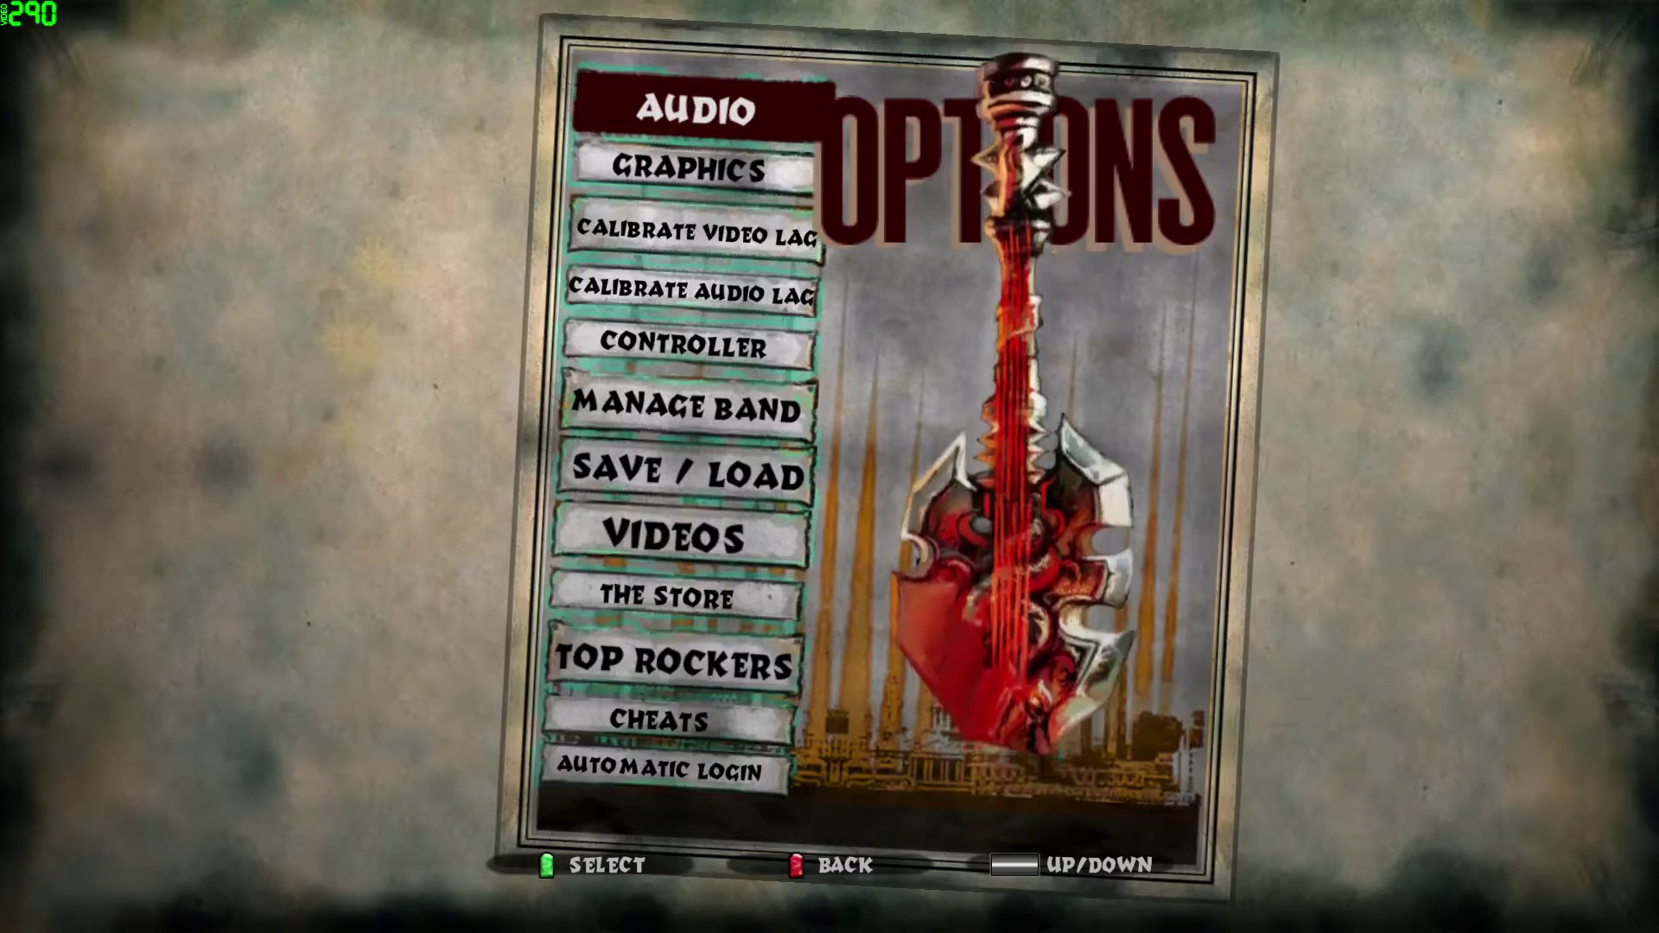
Step: Return to the main menu, answering No to the exit warning
{"action": "key", "text": "Escape"}
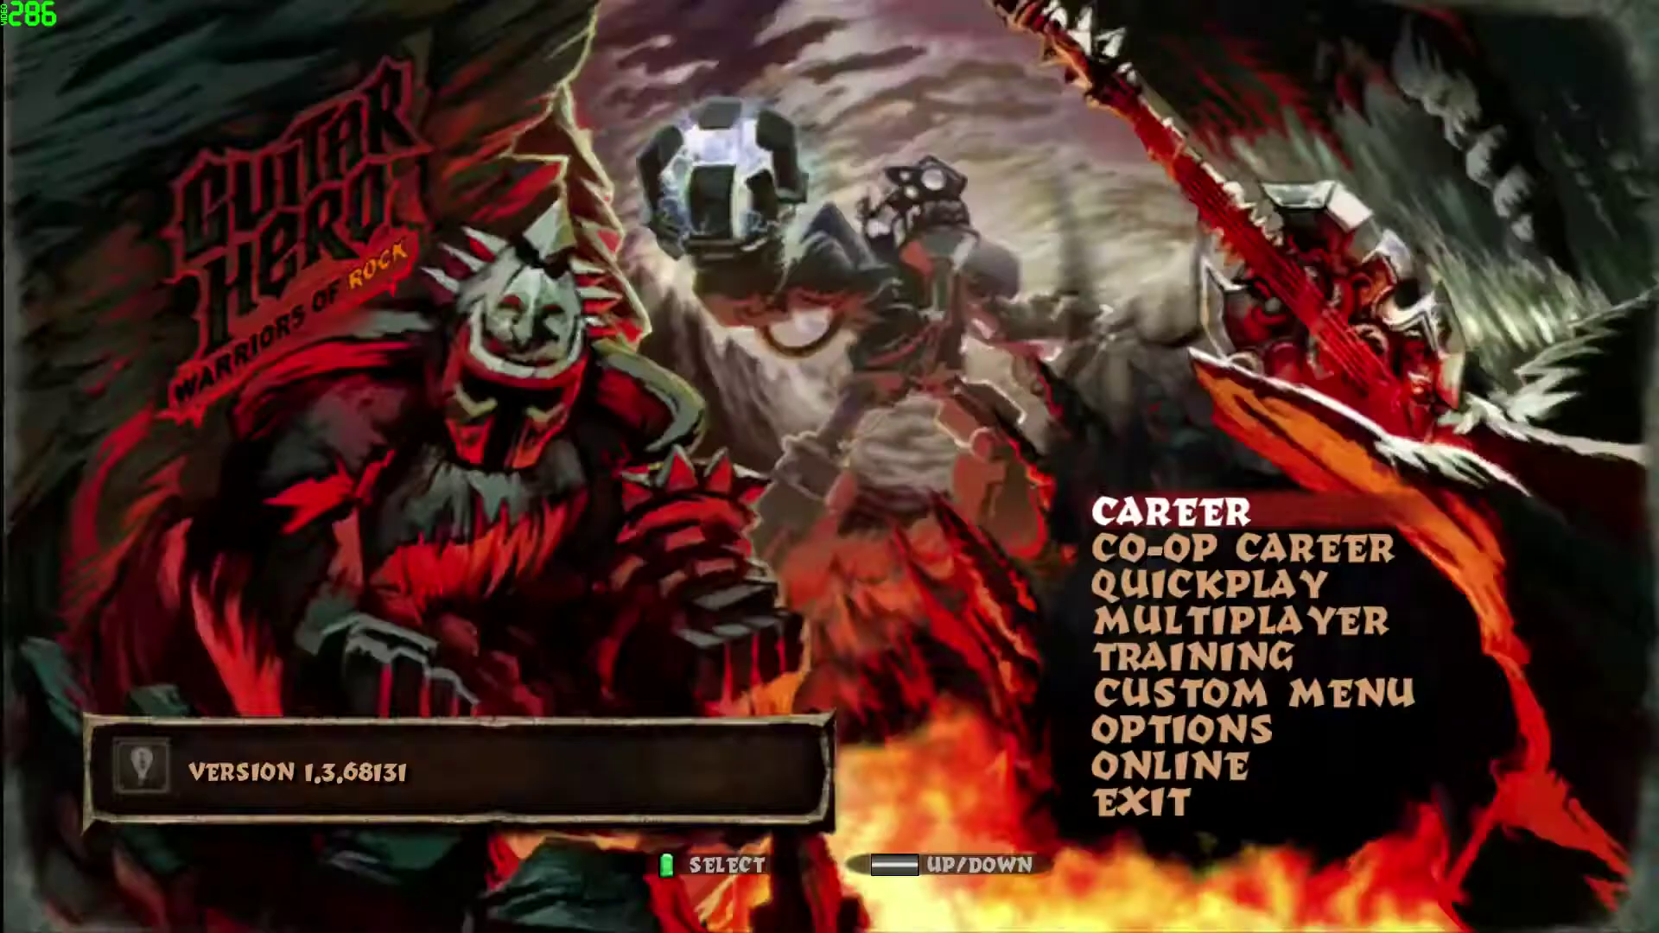
{"action": "key", "text": "Escape"}
{"action": "key", "text": "Down"}
{"action": "key", "text": "Return"}
Step: Start a Quickplay song on Expert and pause it
{"action": "key", "text": "Down"}
{"action": "key", "text": "Down"}
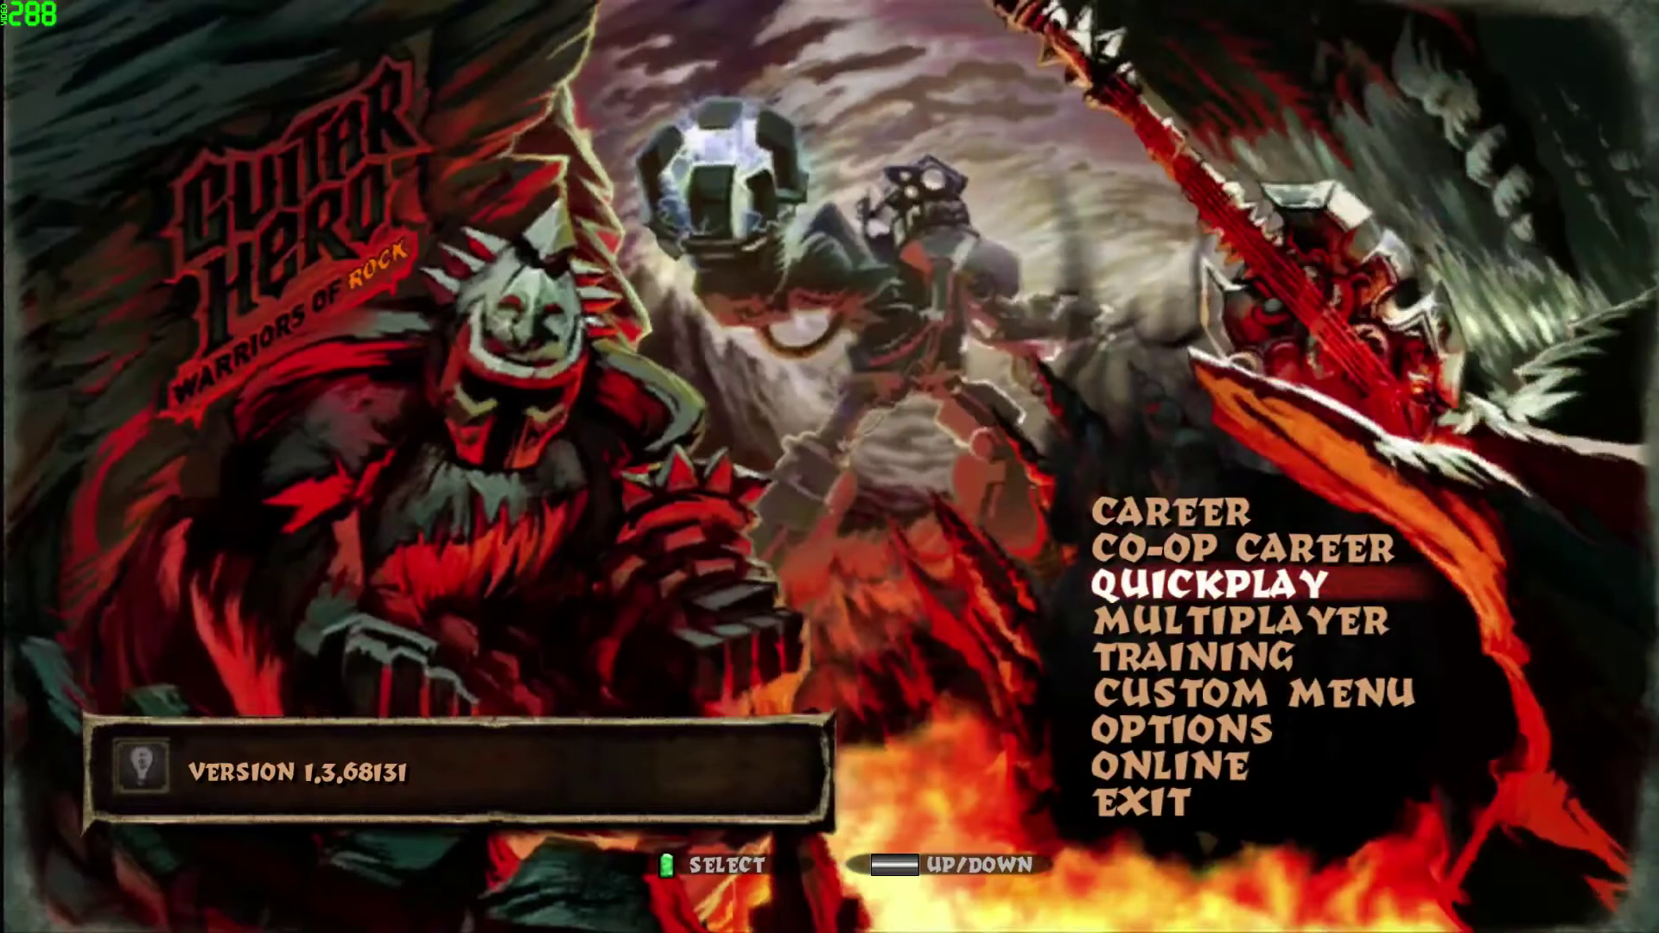
{"action": "key", "text": "Return"}
{"action": "key", "text": "Return"}
{"action": "key", "text": "Escape"}
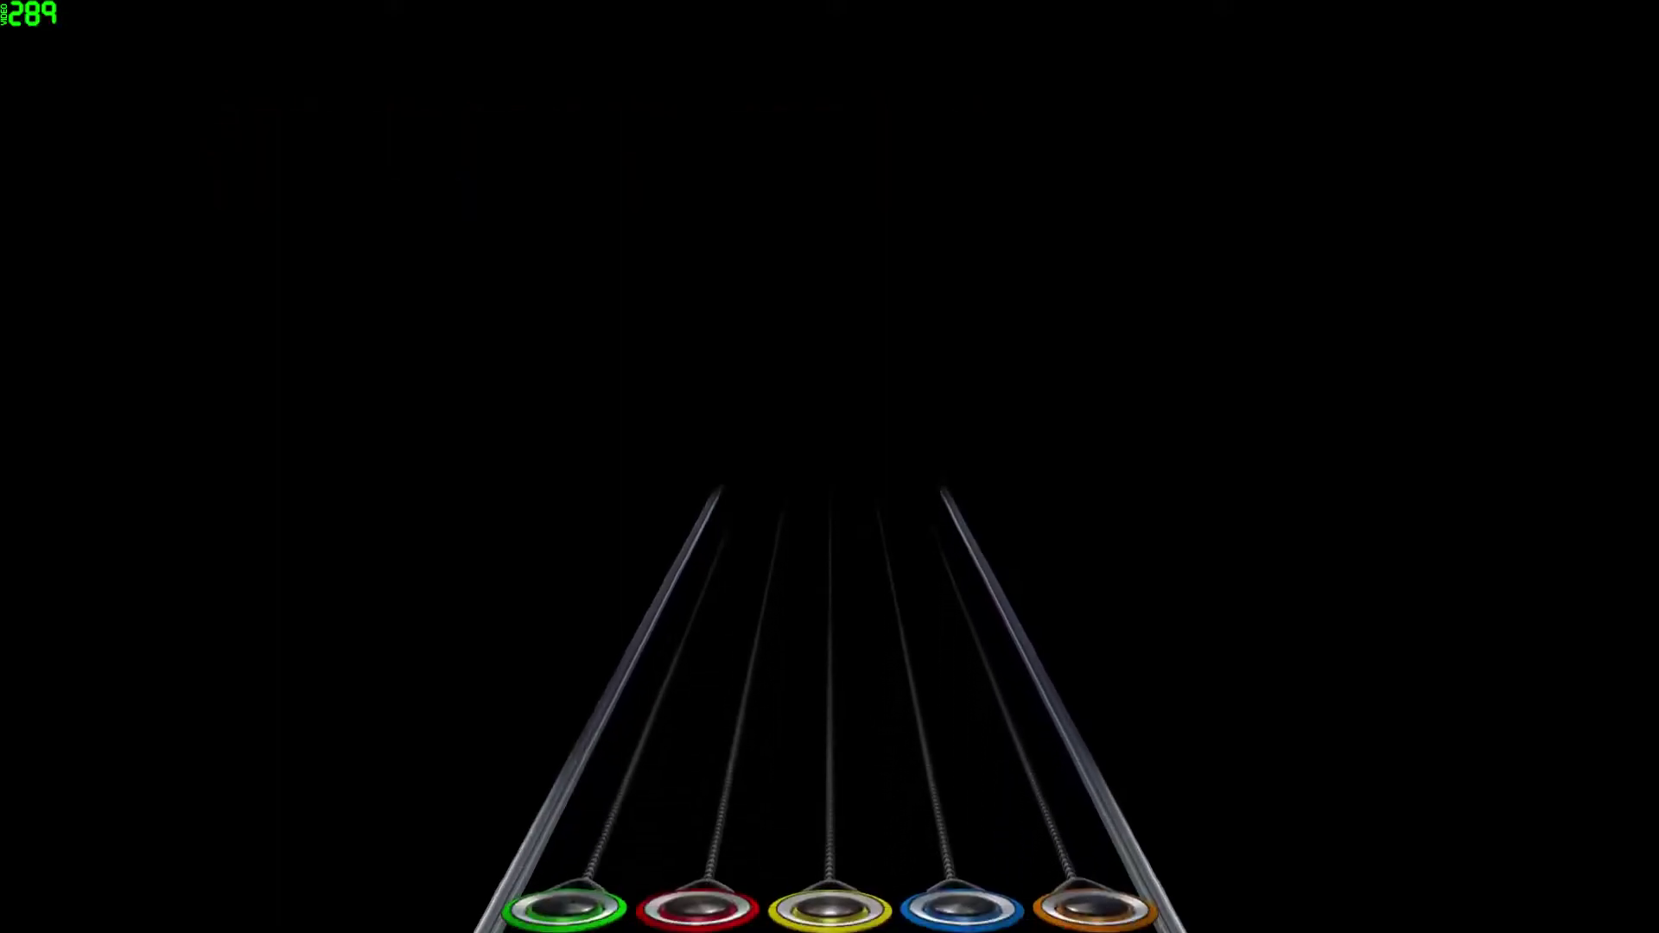
{"action": "key", "text": "Escape"}
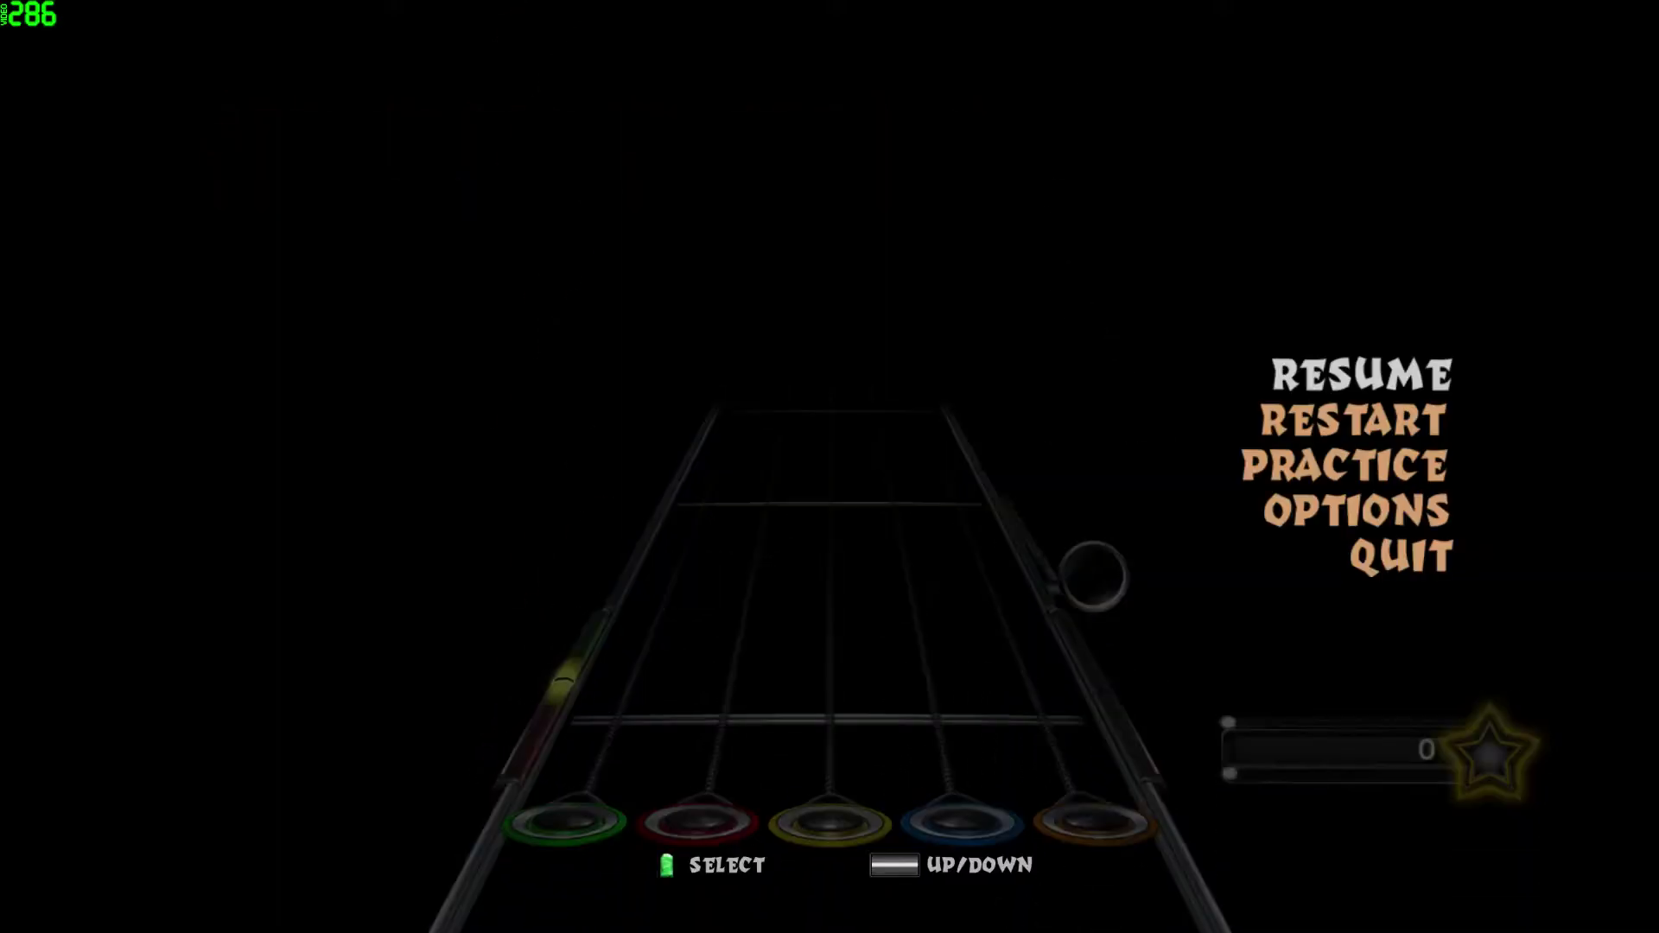
{"action": "key", "text": "Escape"}
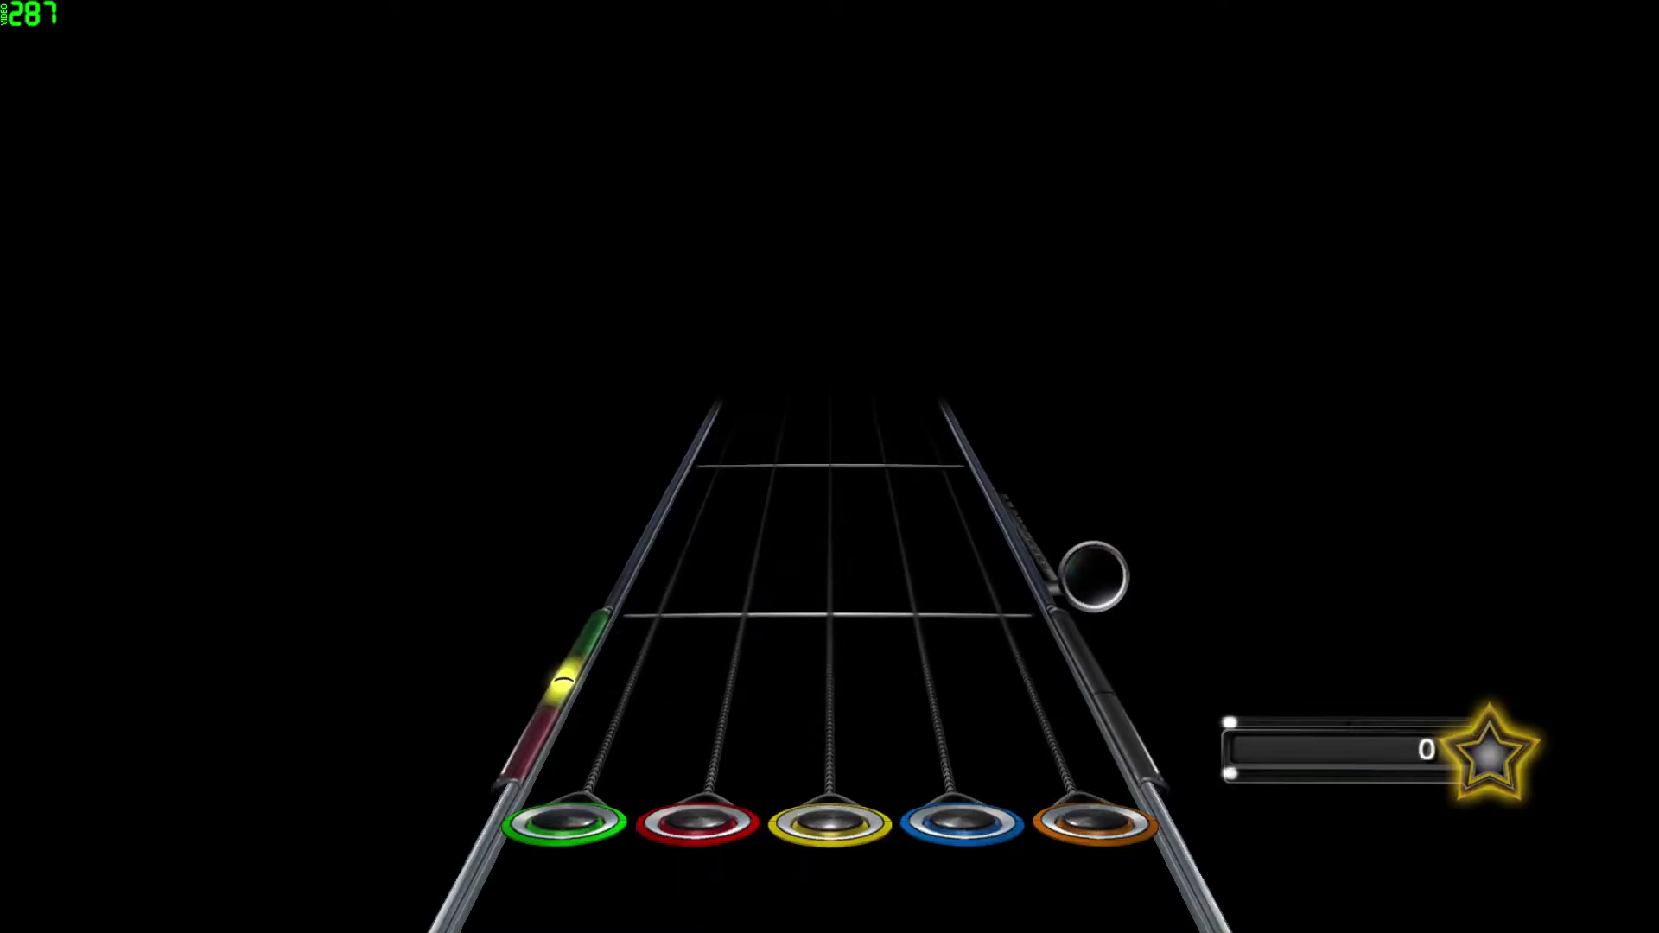
{"action": "key", "text": "Escape"}
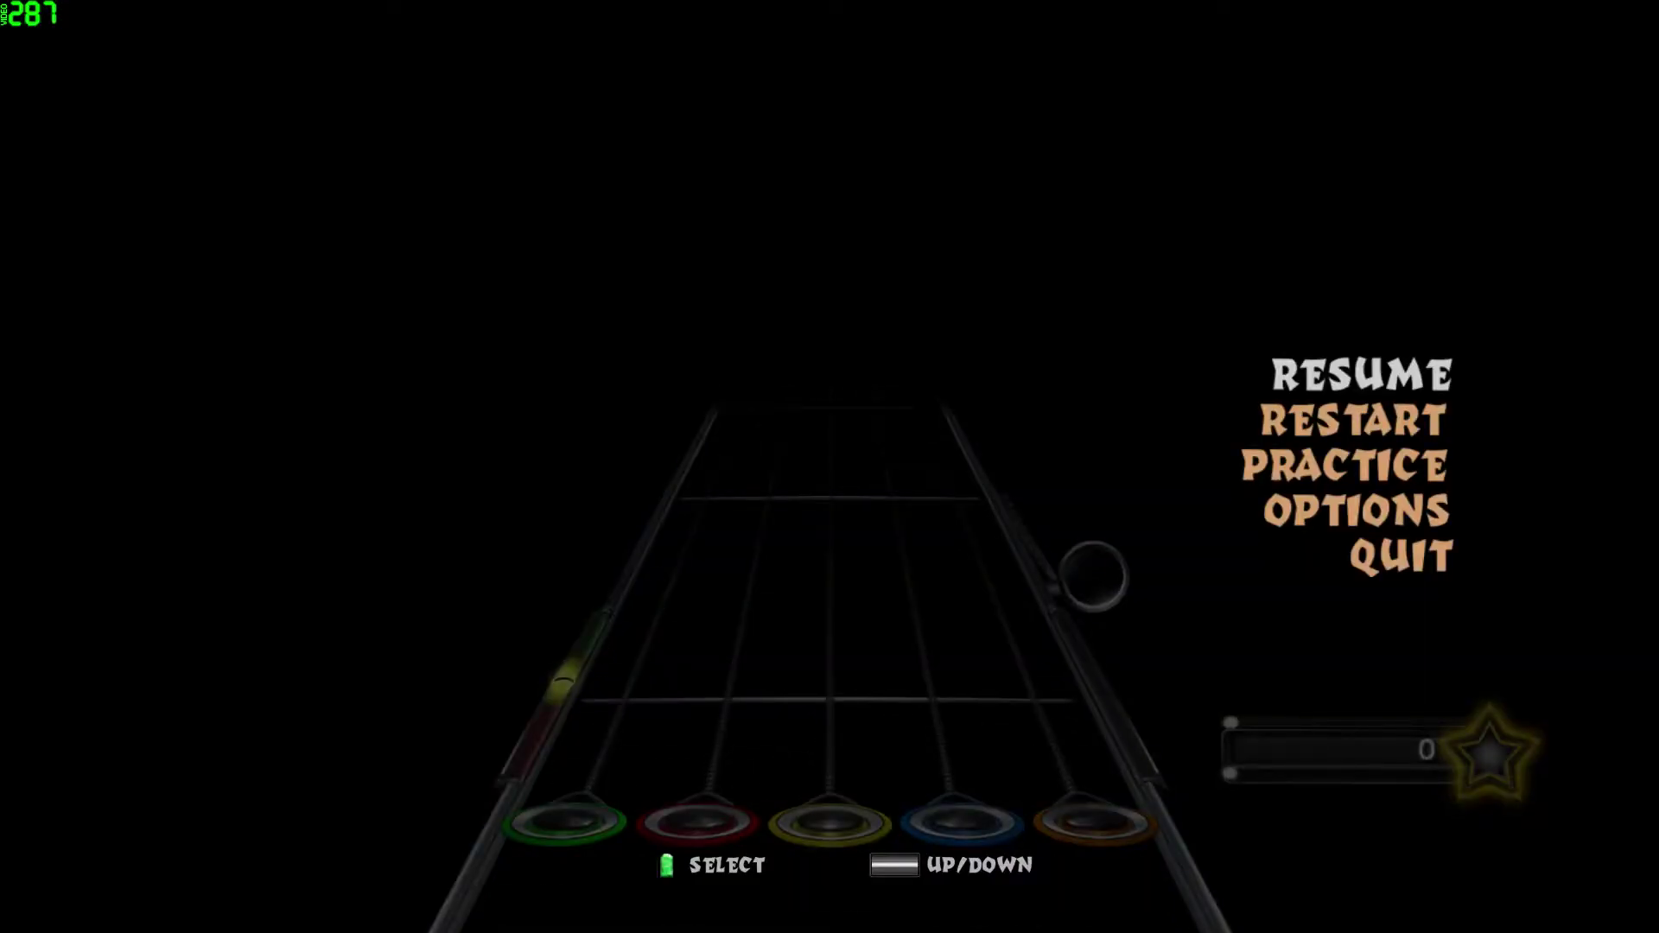
{"action": "key", "text": "alt+Tab"}
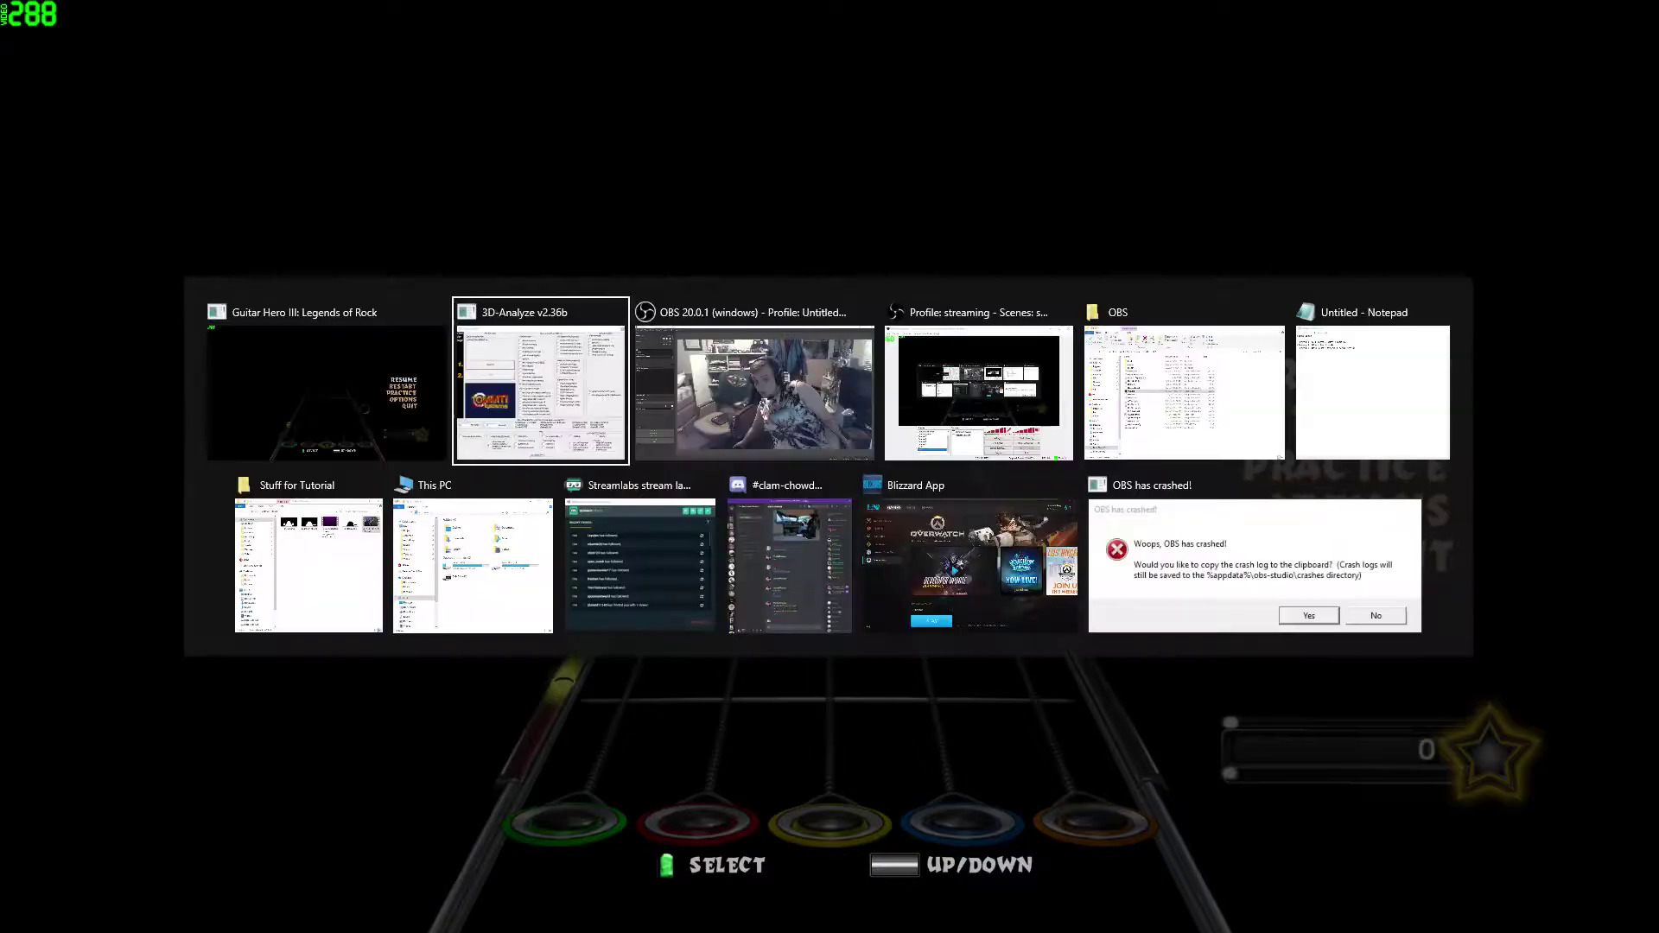
{"action": "key", "text": "alt+Tab"}
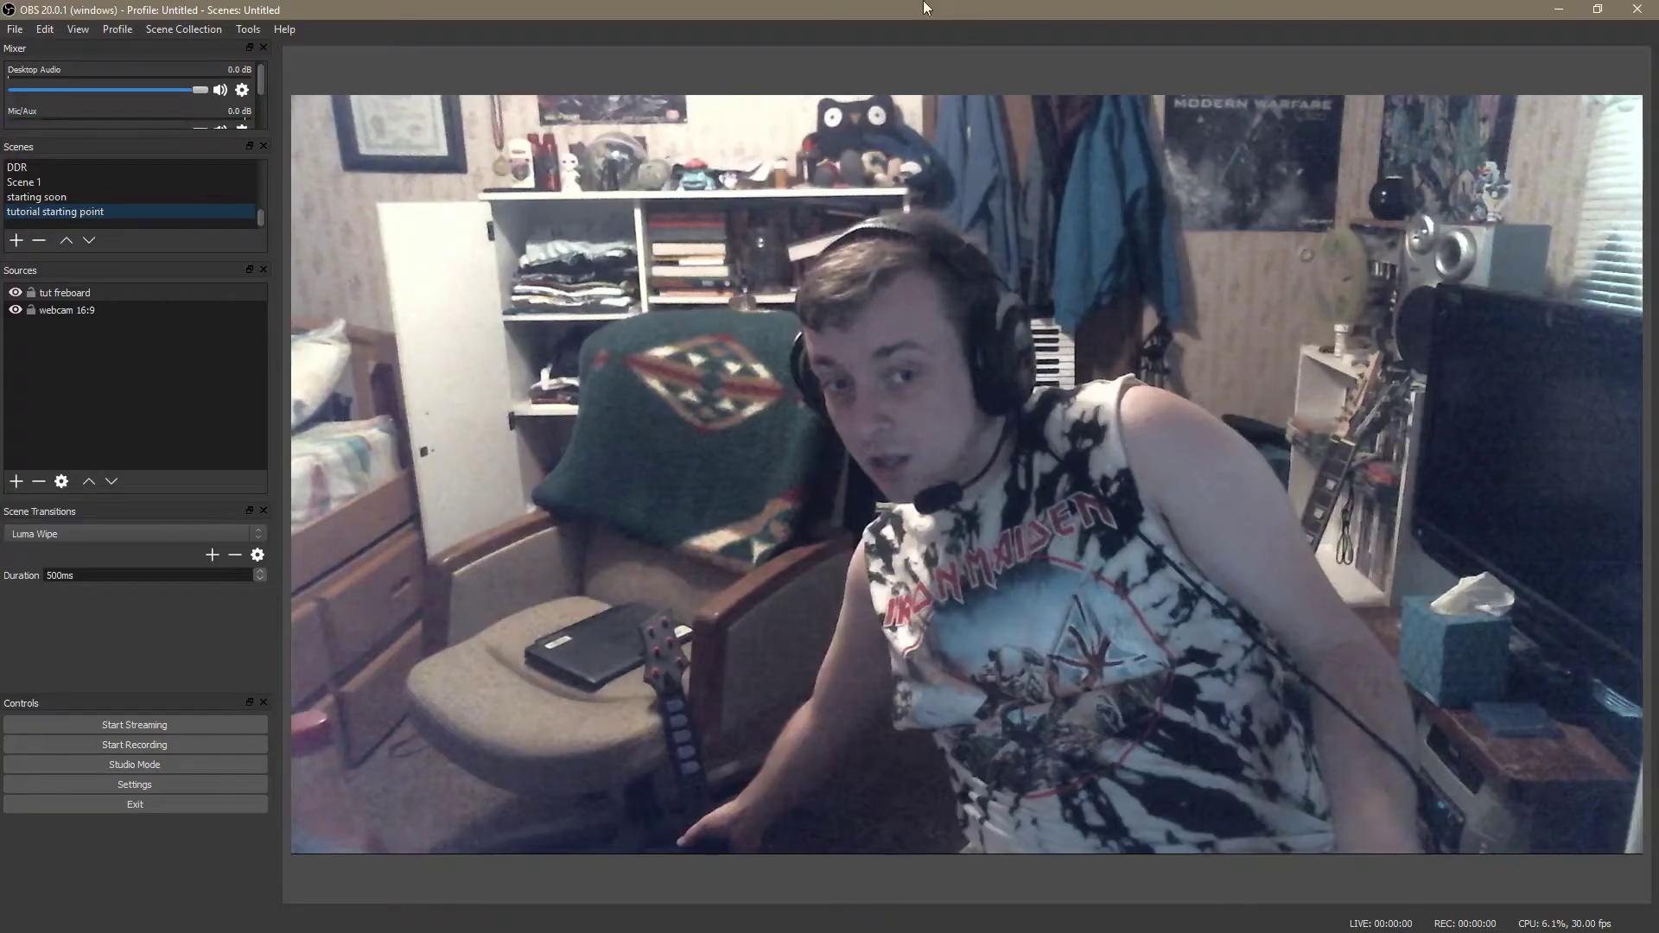
{"action": "key", "text": "alt+Tab"}
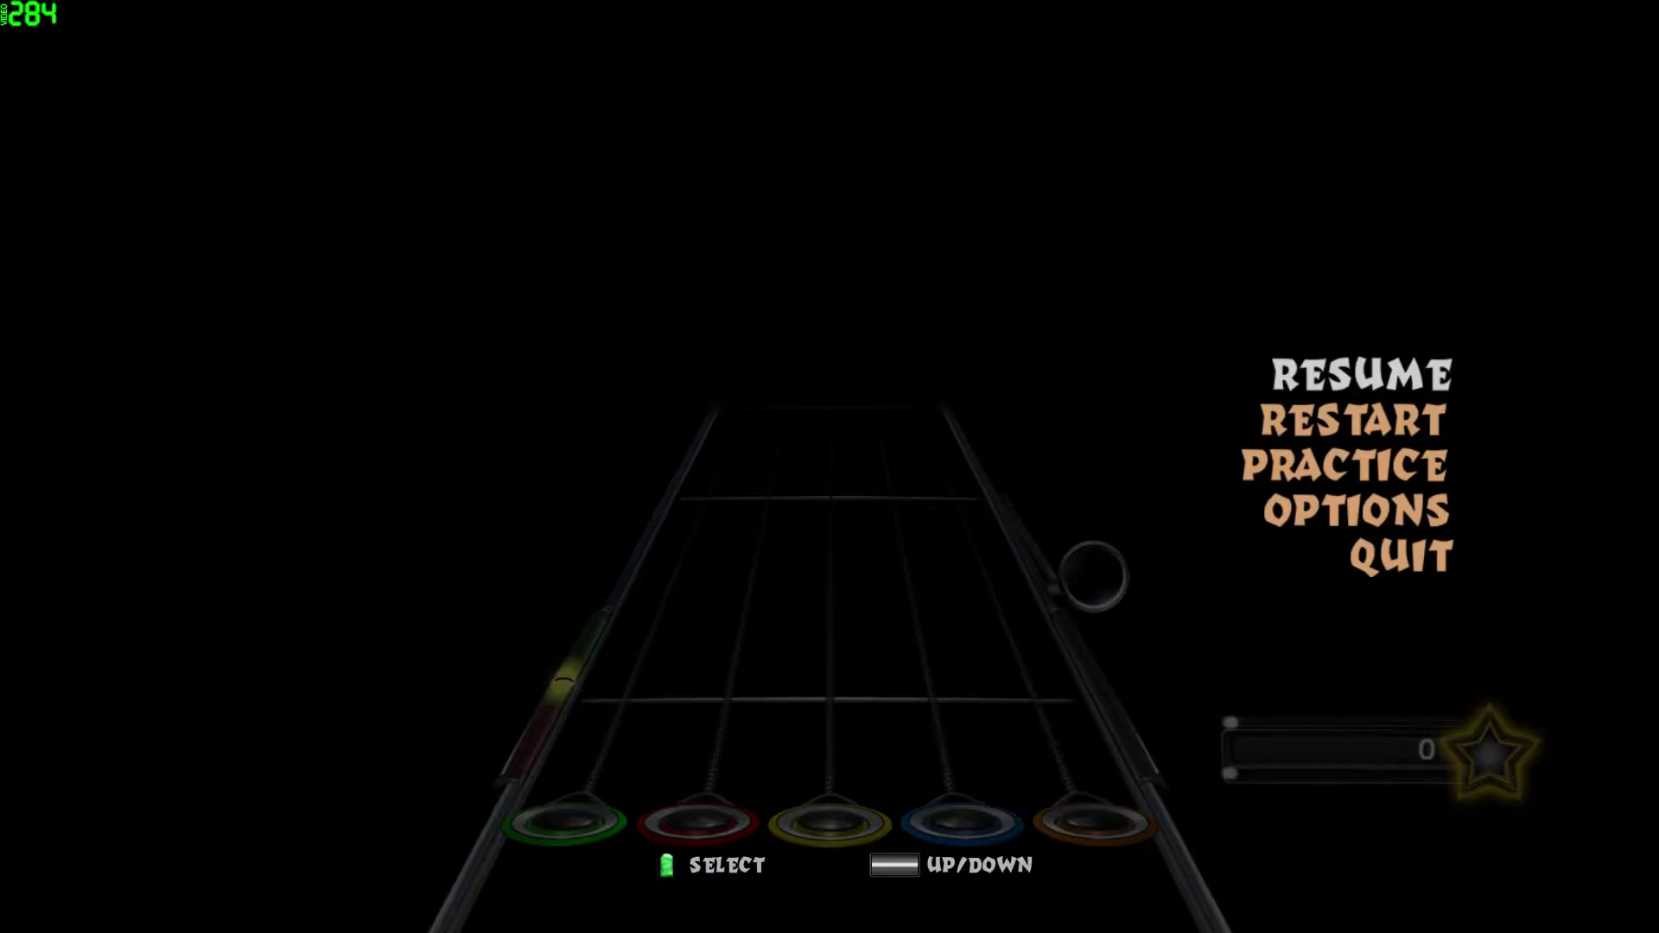
{"action": "key", "text": "alt+Tab"}
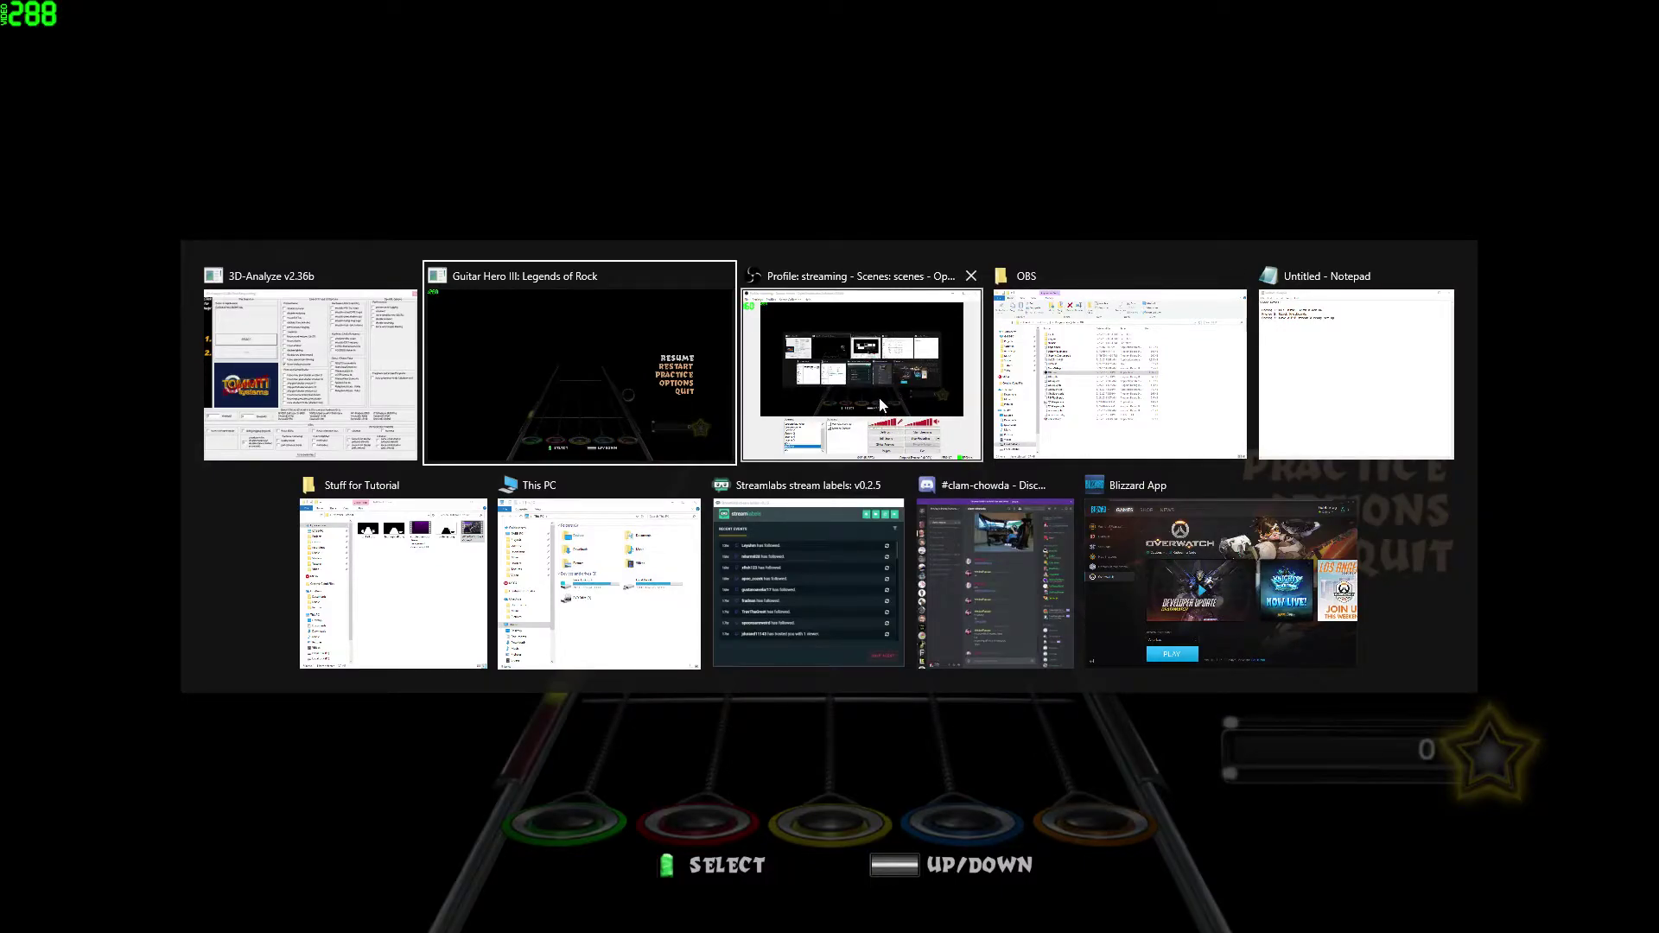
{"action": "key", "text": "Escape"}
{"action": "key", "text": "alt+Tab"}
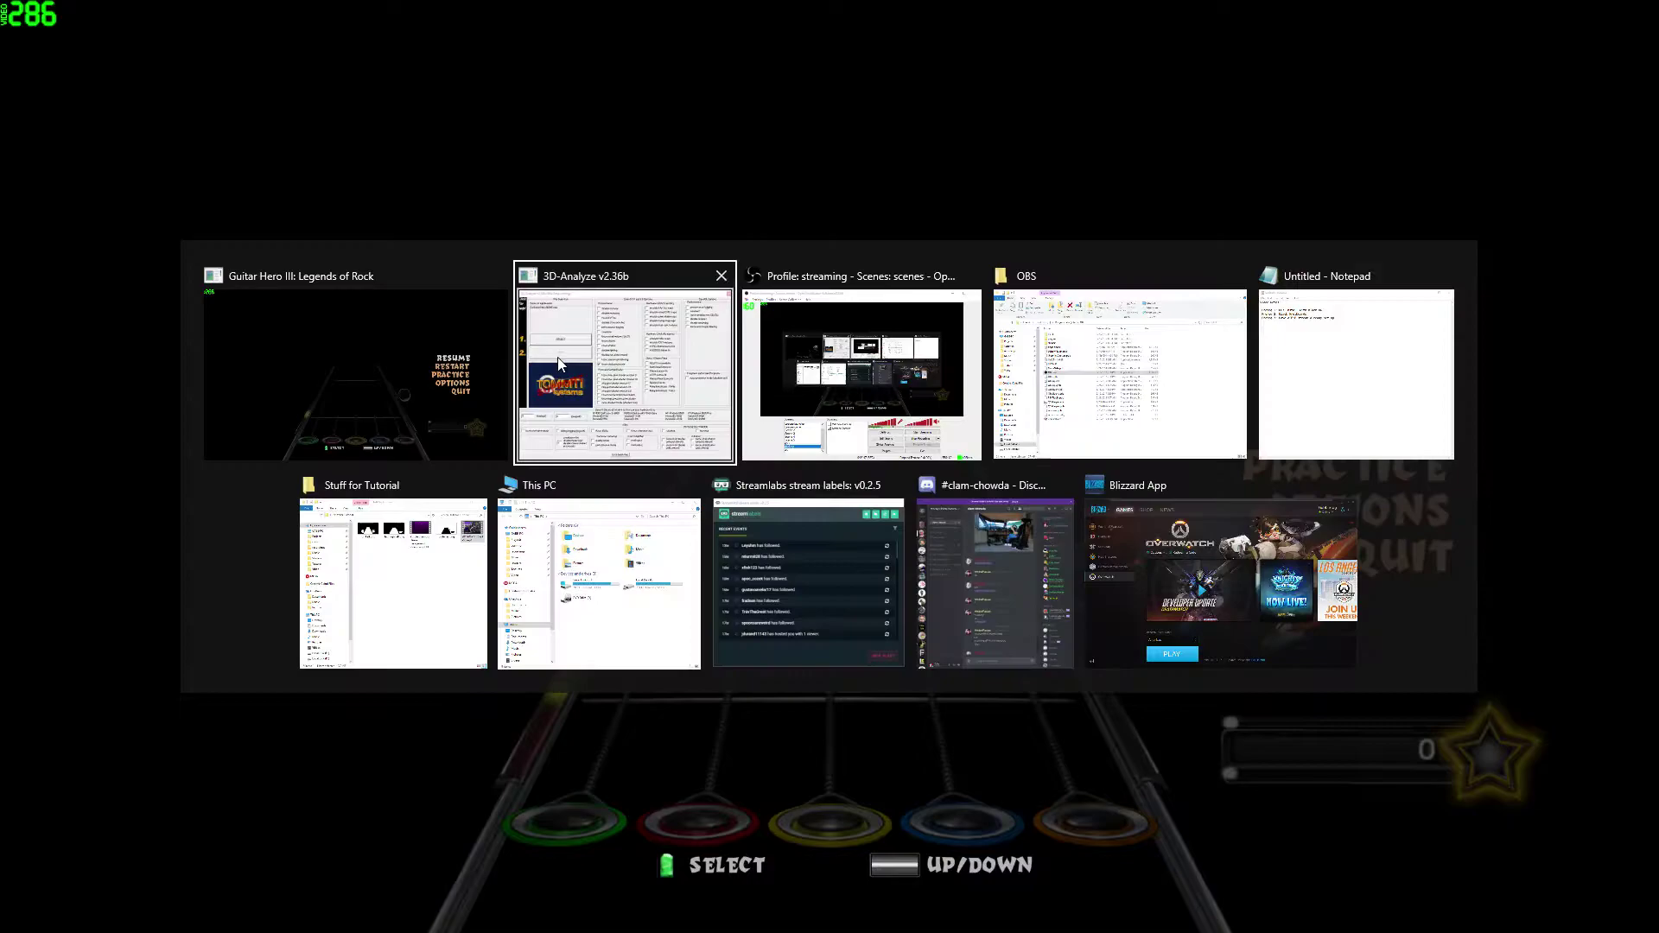
{"action": "key", "text": "alt+Tab"}
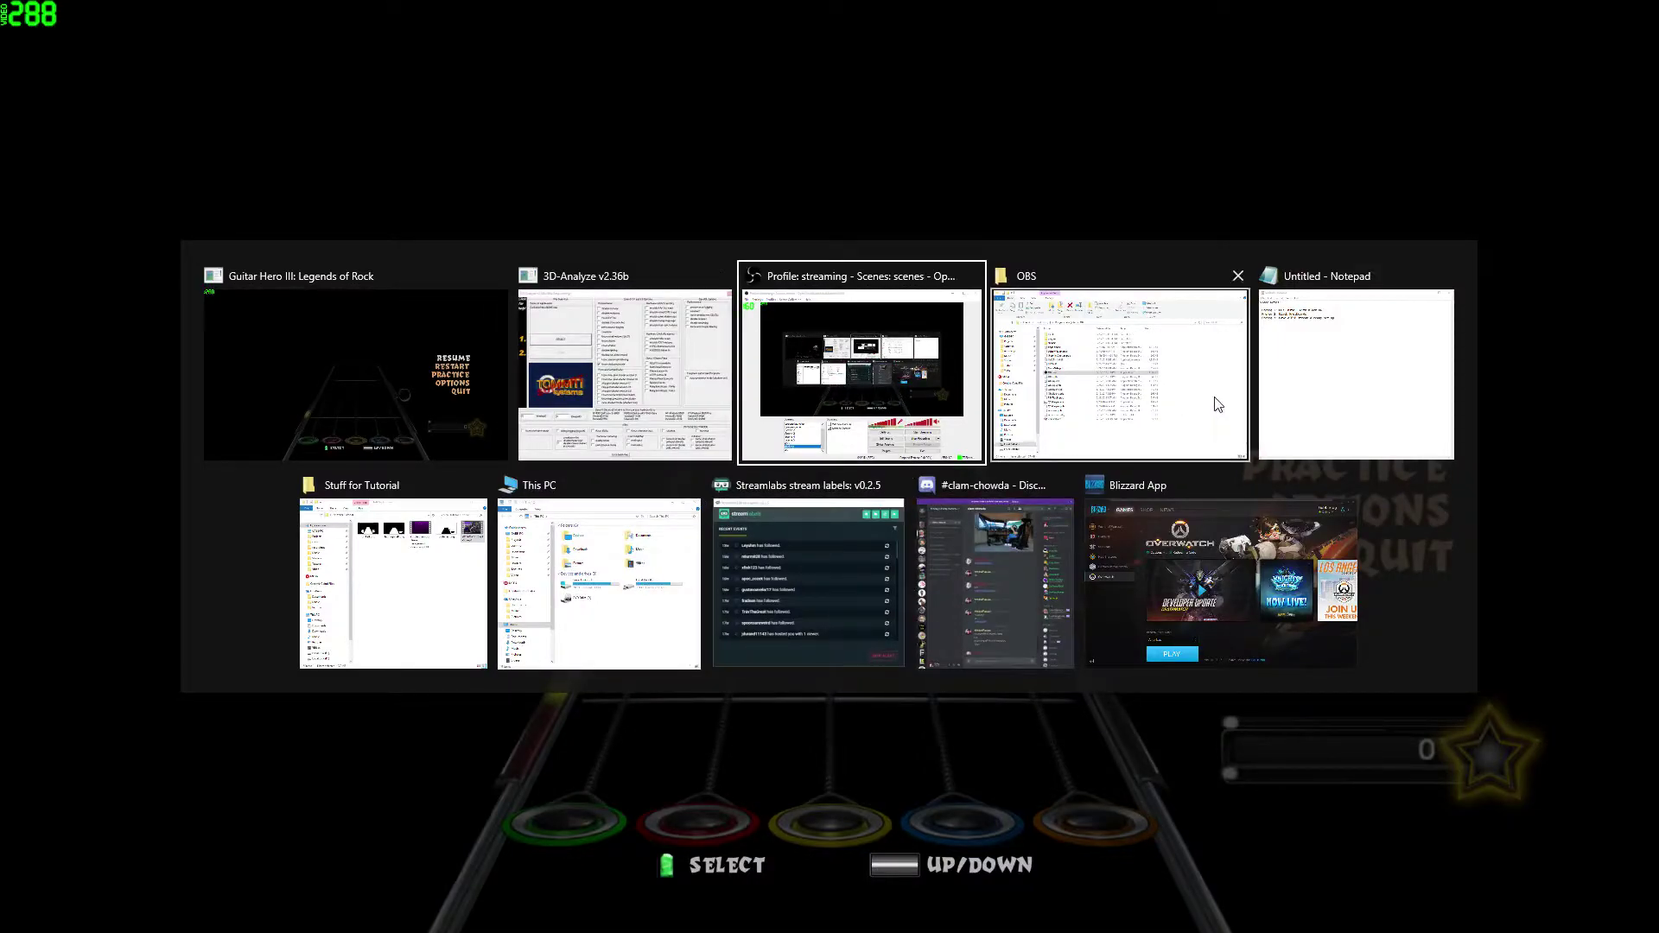
{"action": "key", "text": "Escape"}
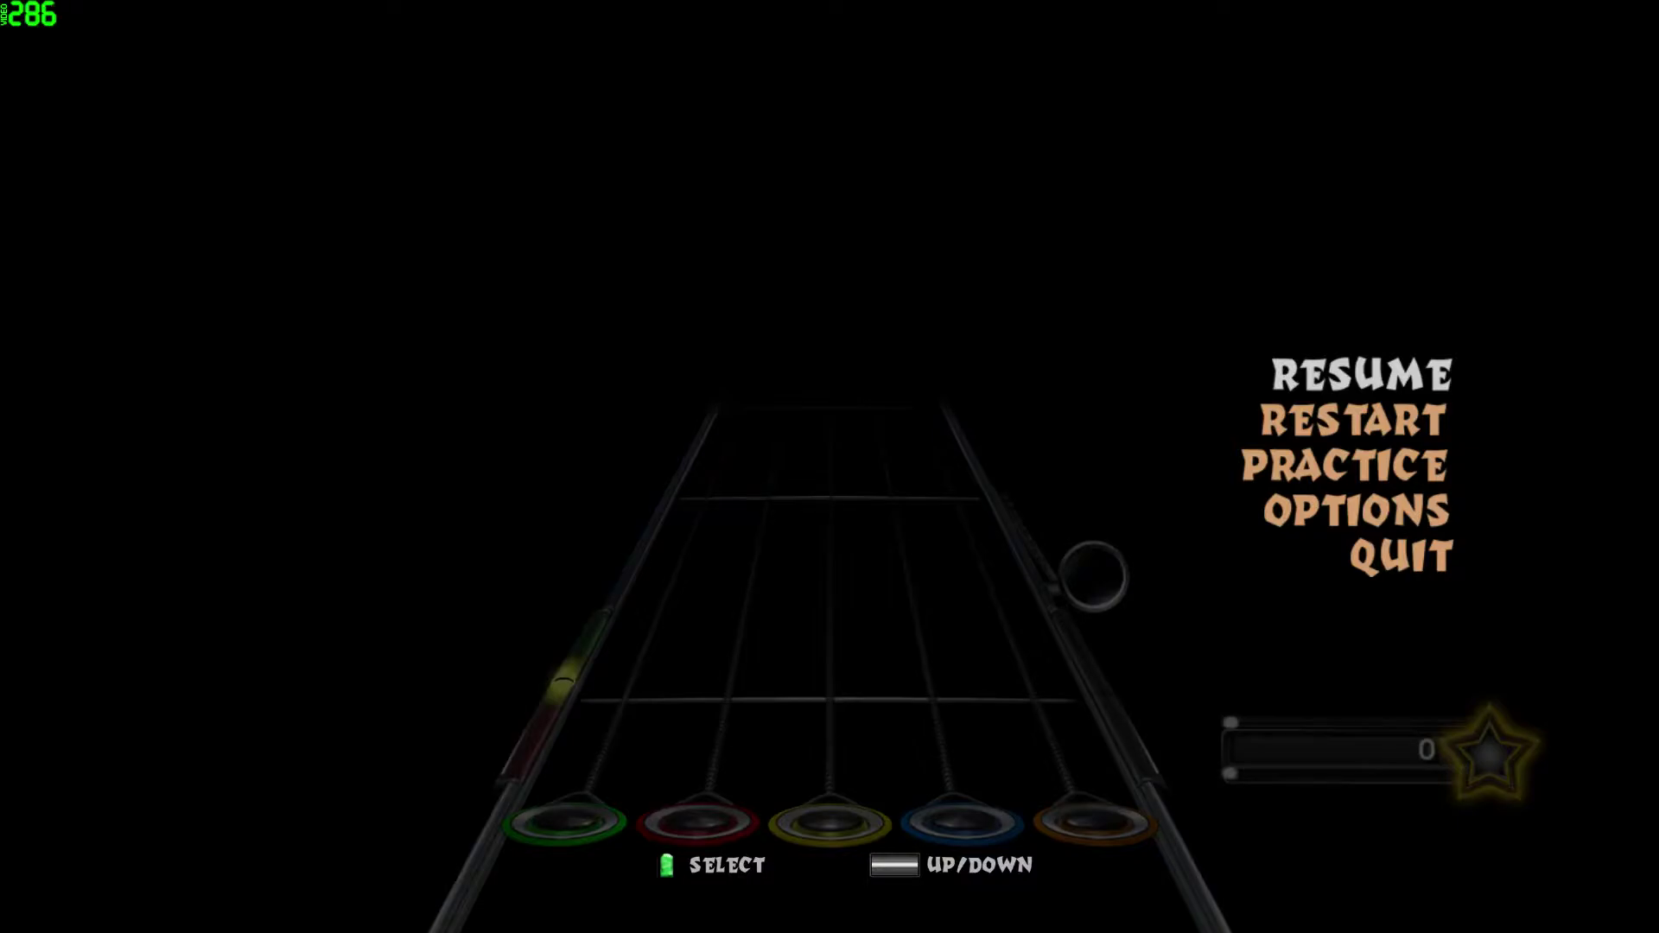
Step: Switch from the paused game back to OBS Studio with Alt+Tab
{"action": "key", "text": "alt+Tab"}
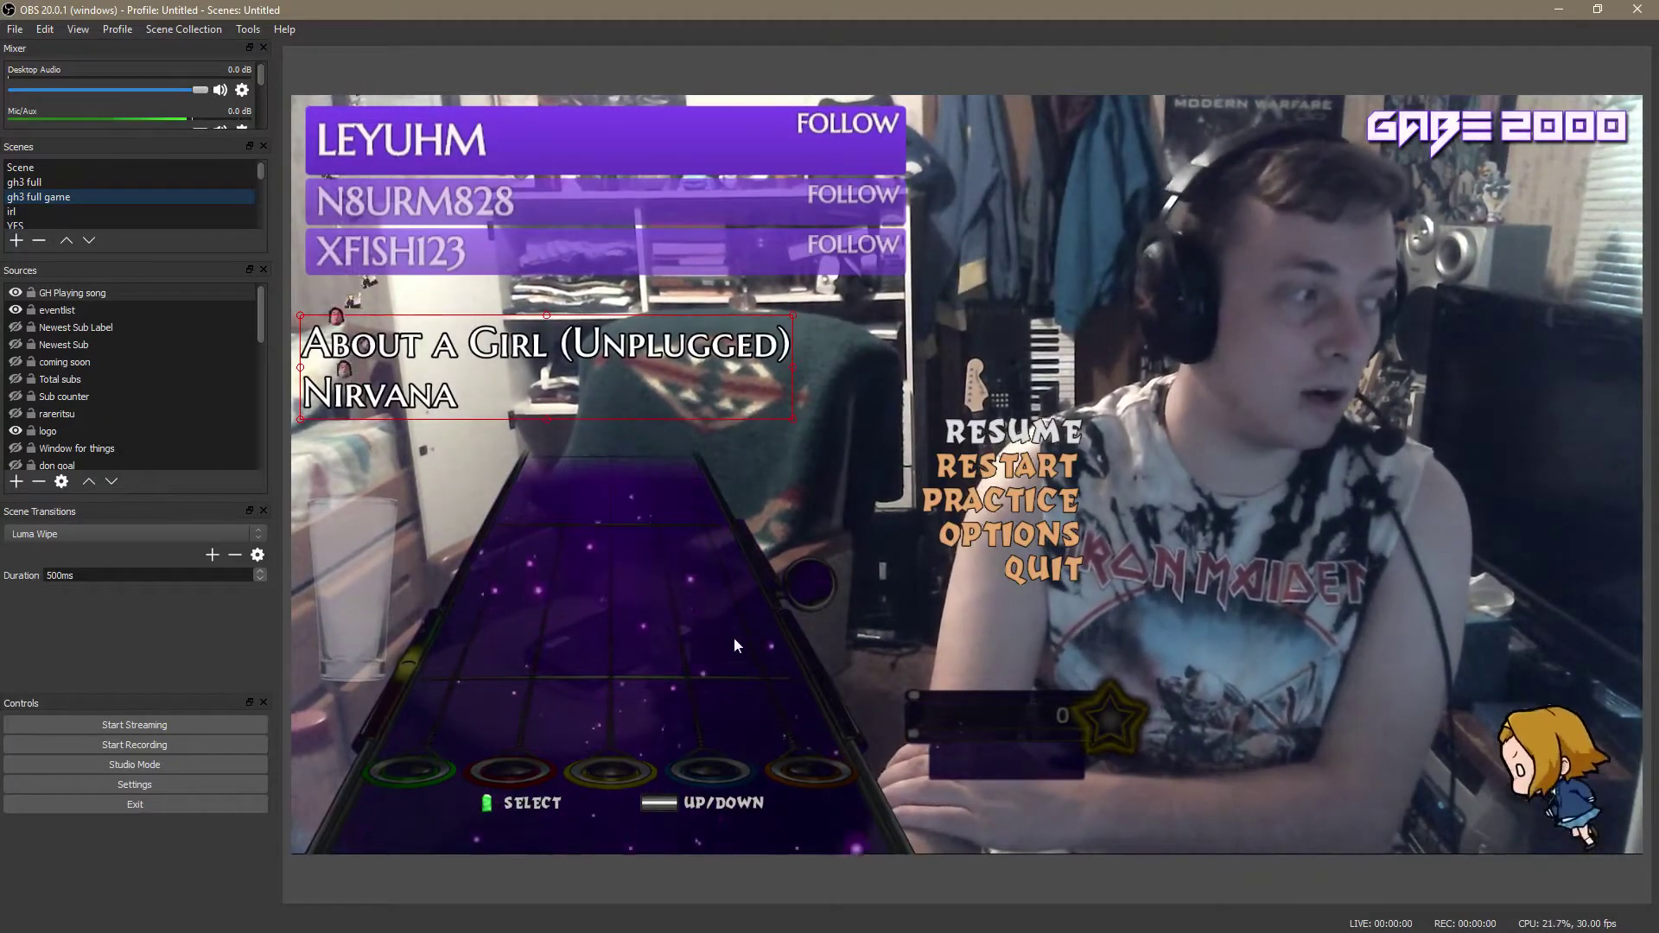
Step: Select 'tutorial starting point' further down the Scenes list
{"action": "scroll", "coordinate": [101, 202], "scroll_direction": "down", "scroll_amount": 5}
{"action": "left_click", "coordinate": [105, 210]}
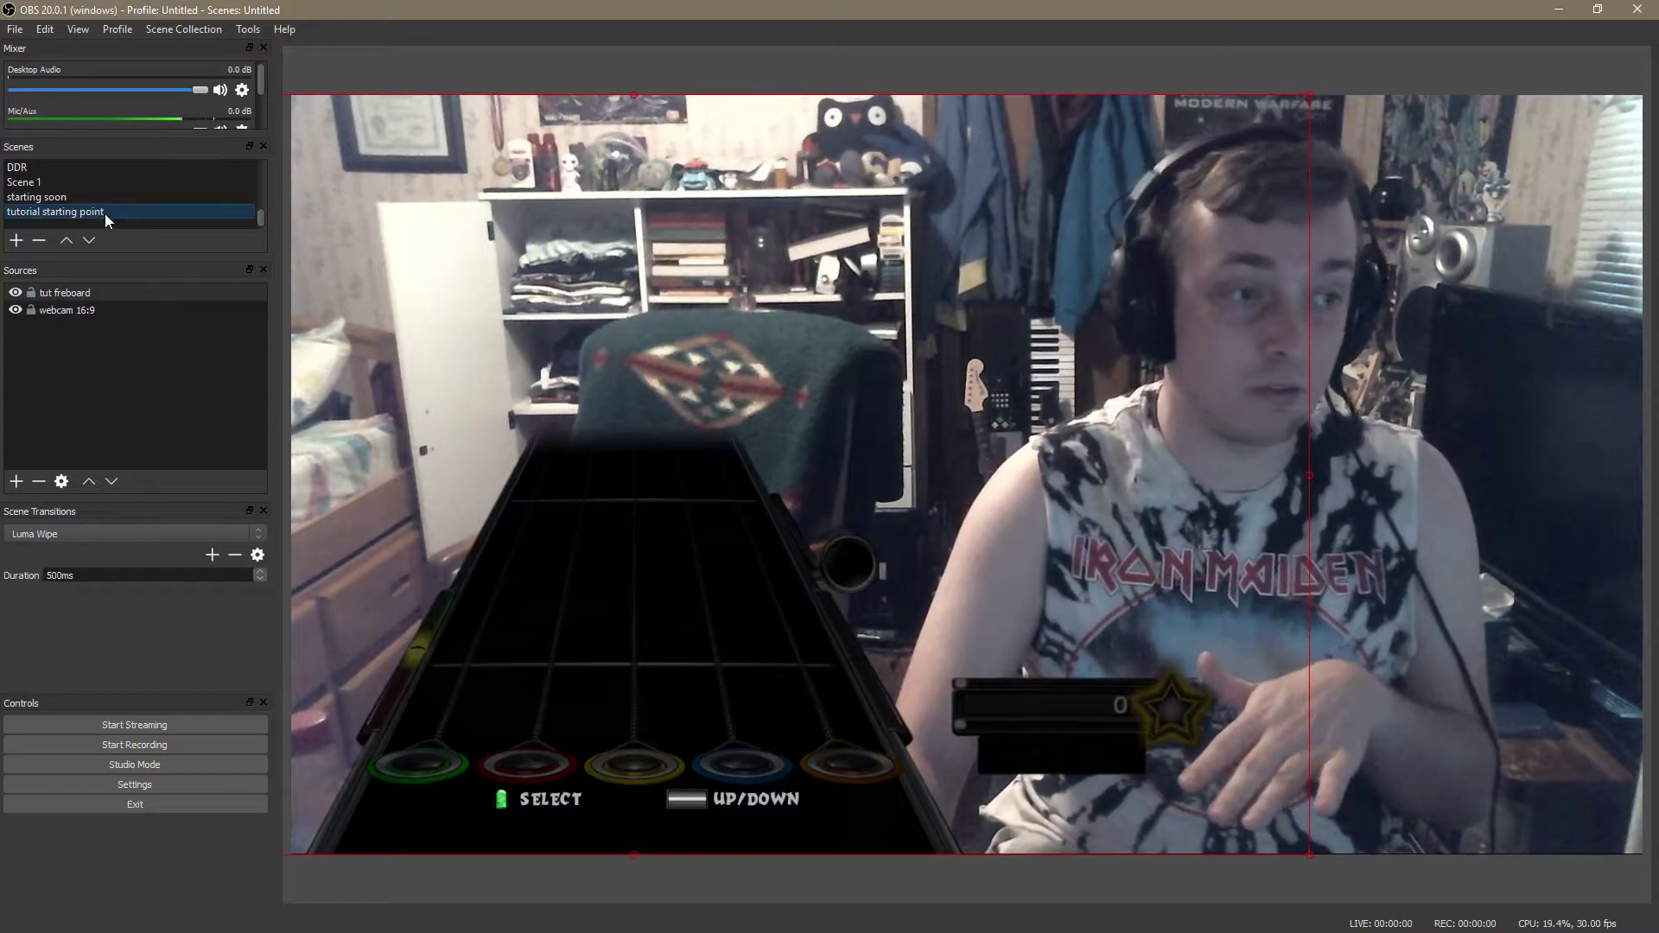
{"action": "right_click", "coordinate": [106, 214]}
{"action": "left_click", "coordinate": [60, 292]}
{"action": "right_click", "coordinate": [90, 294]}
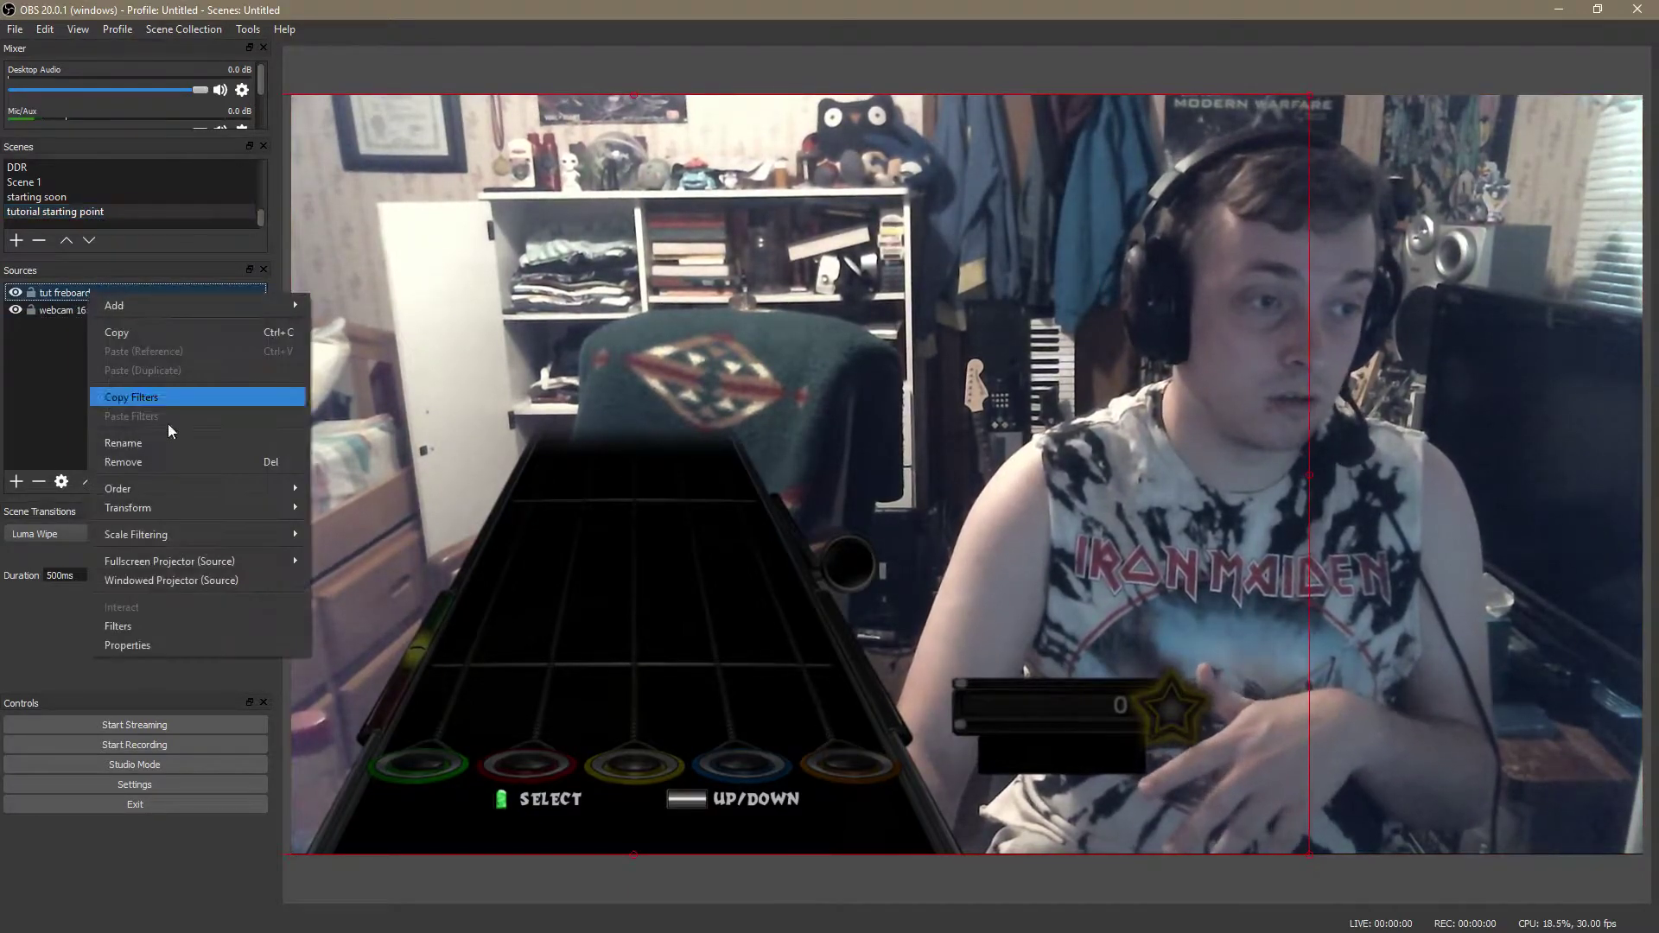
{"action": "left_click", "coordinate": [183, 627]}
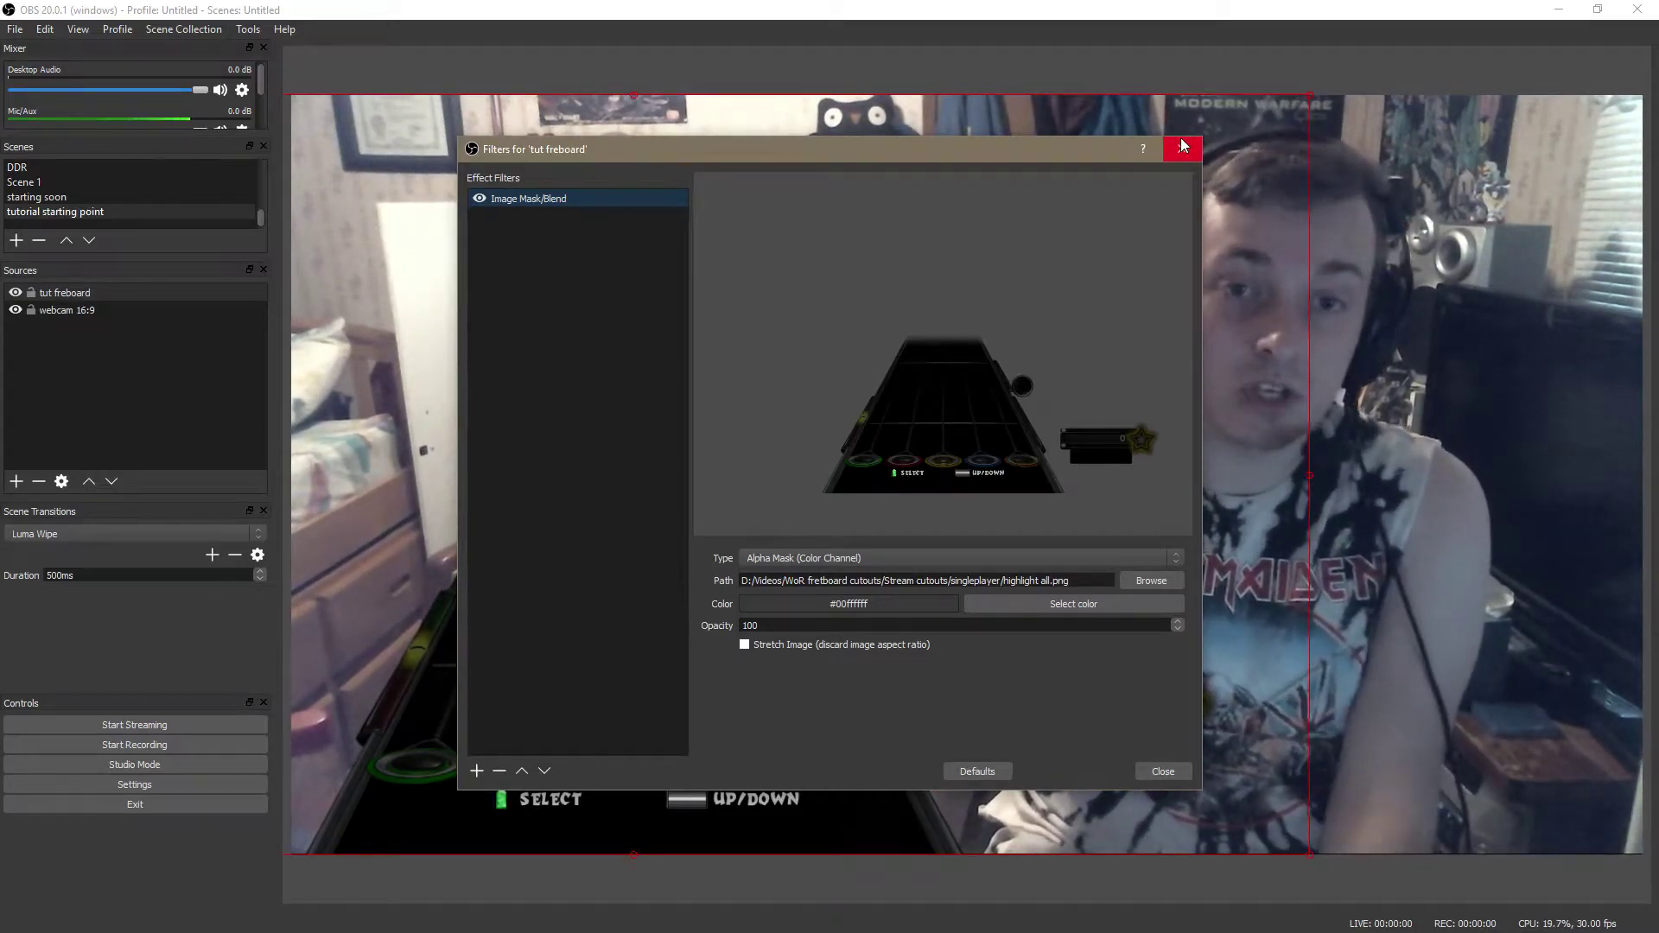
{"action": "left_click", "coordinate": [1184, 150]}
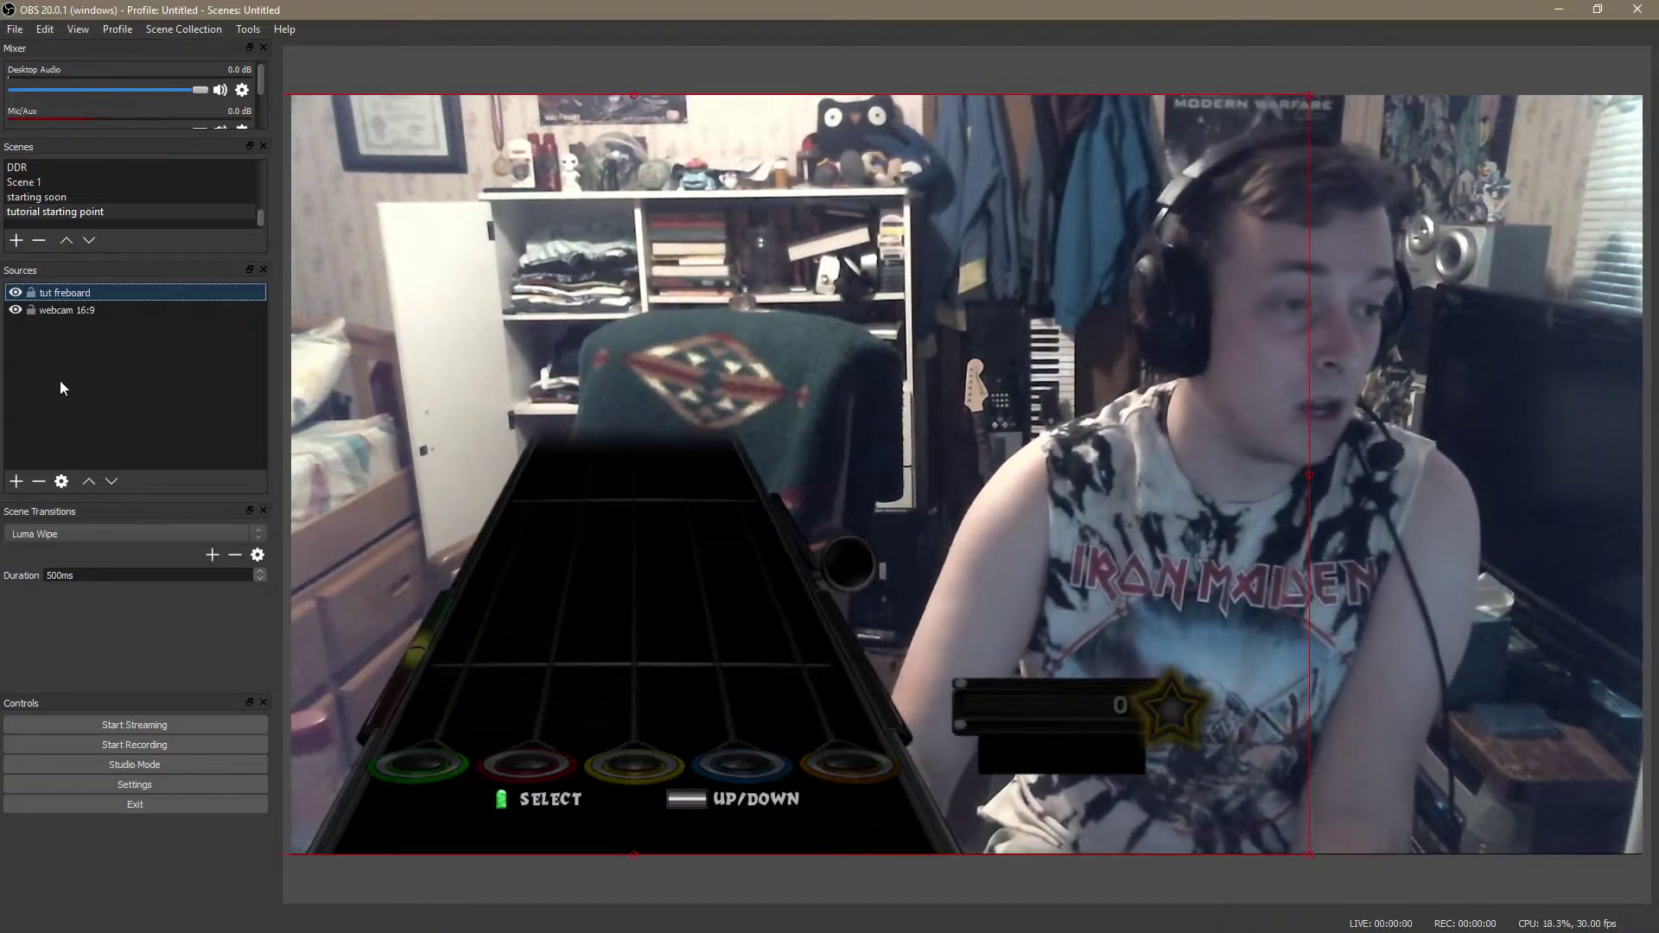
{"action": "left_click", "coordinate": [82, 352]}
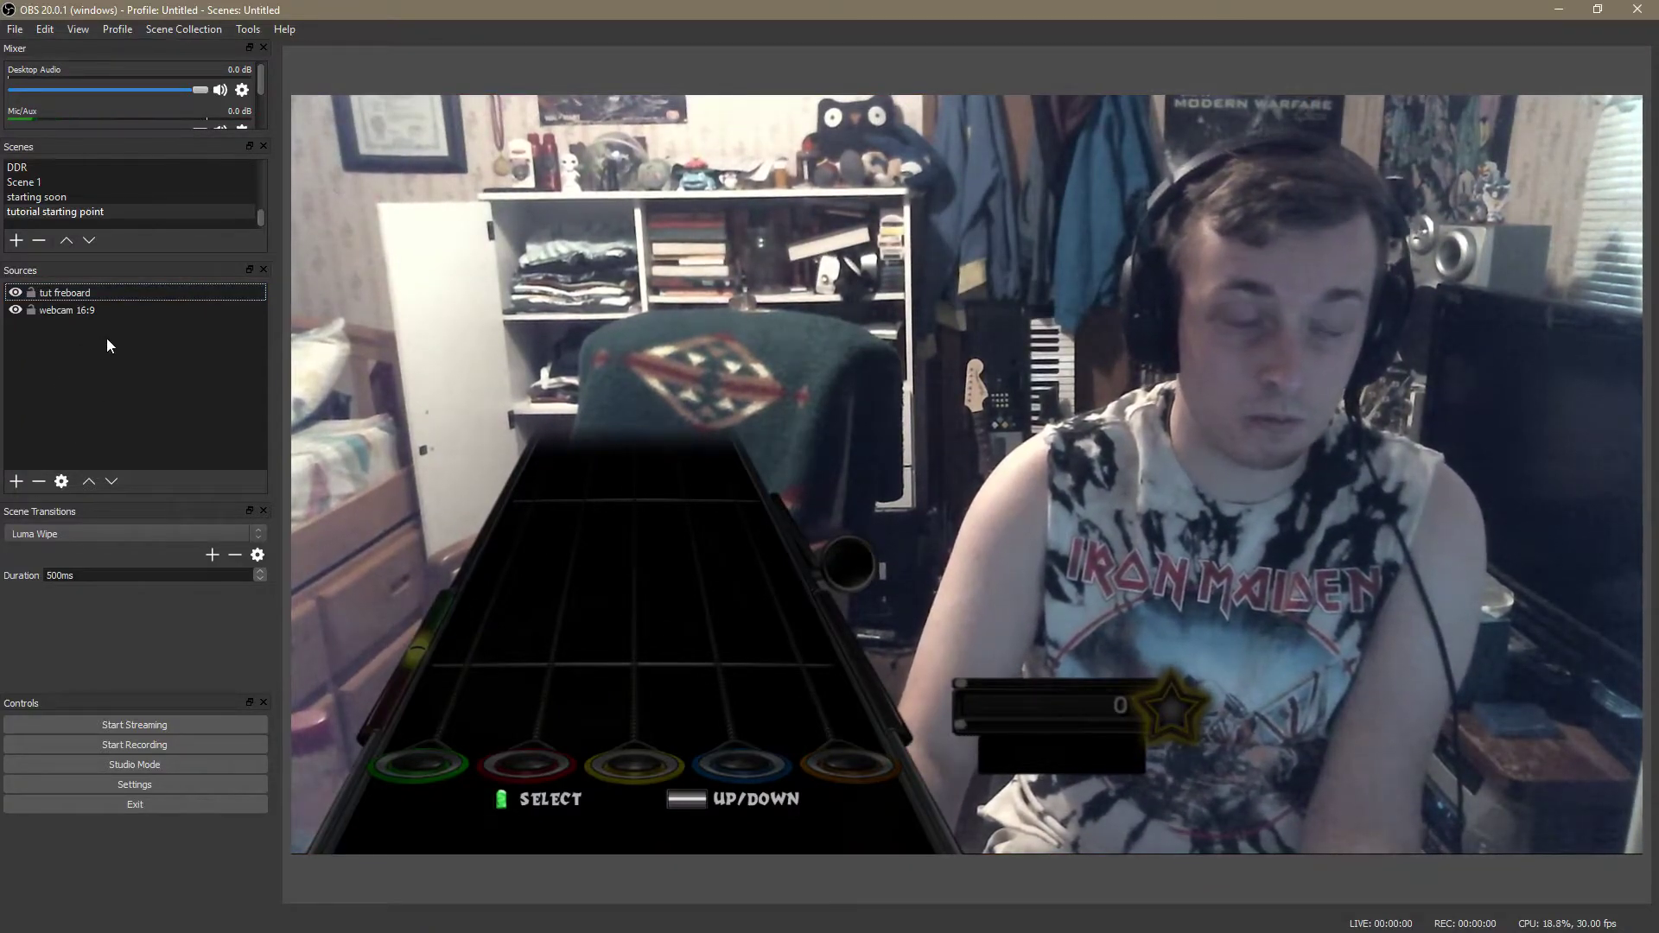
{"action": "left_click", "coordinate": [60, 292]}
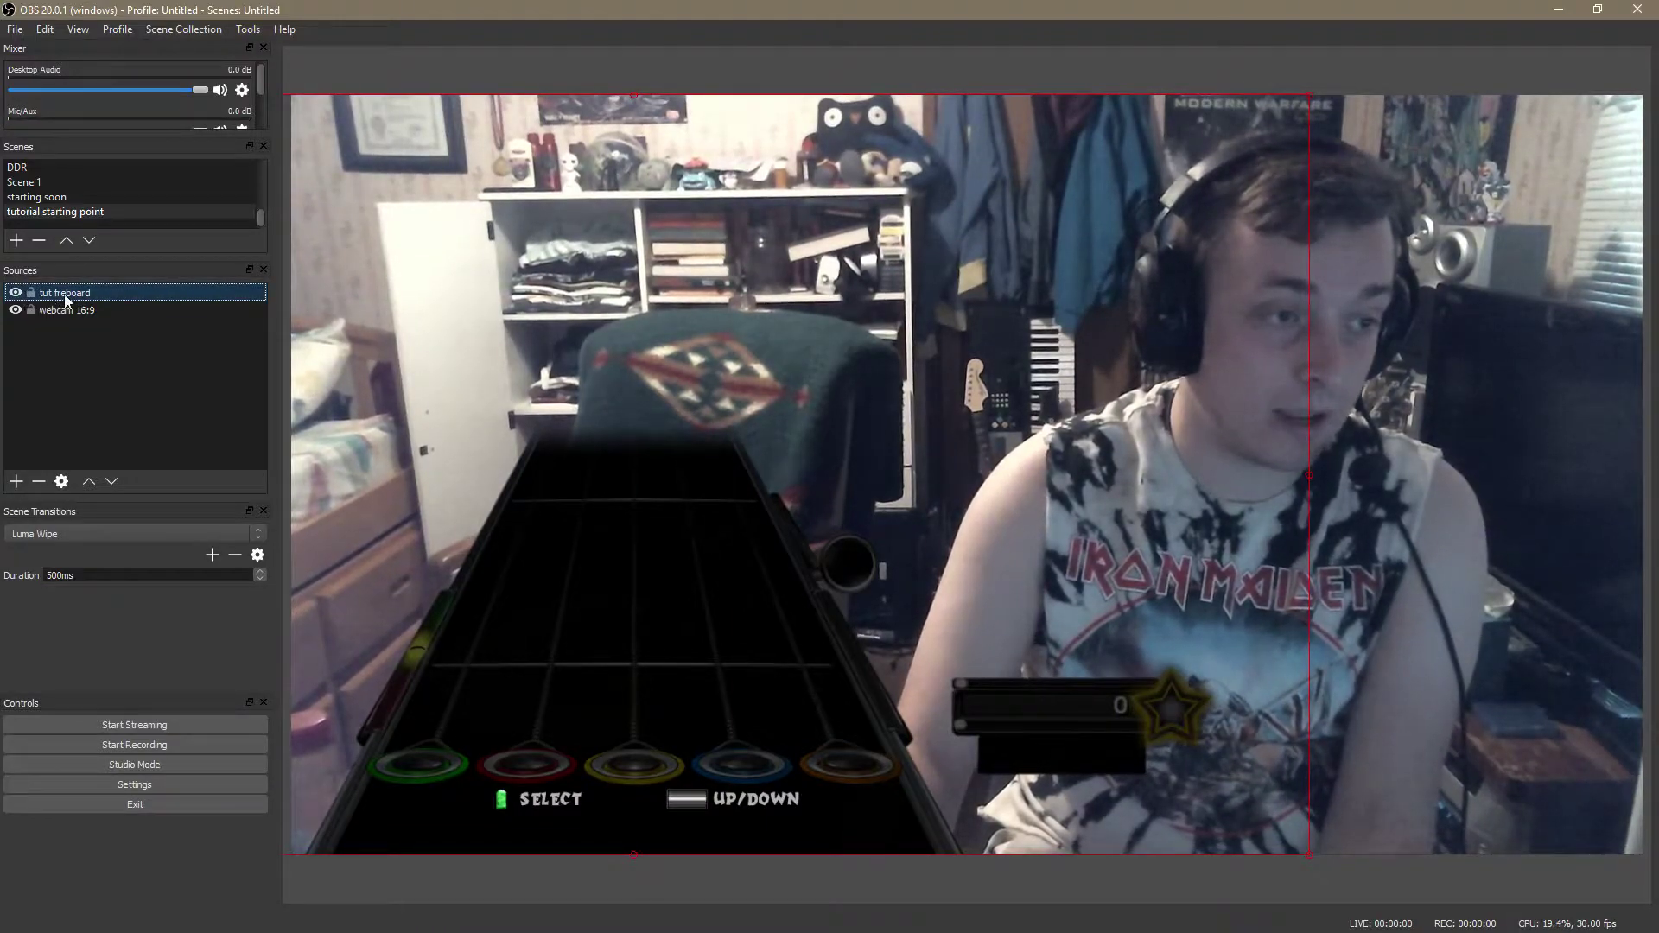
Step: Disable the Image Mask/Blend filter on the tut freboard source
{"action": "right_click", "coordinate": [62, 295]}
{"action": "left_click", "coordinate": [129, 626]}
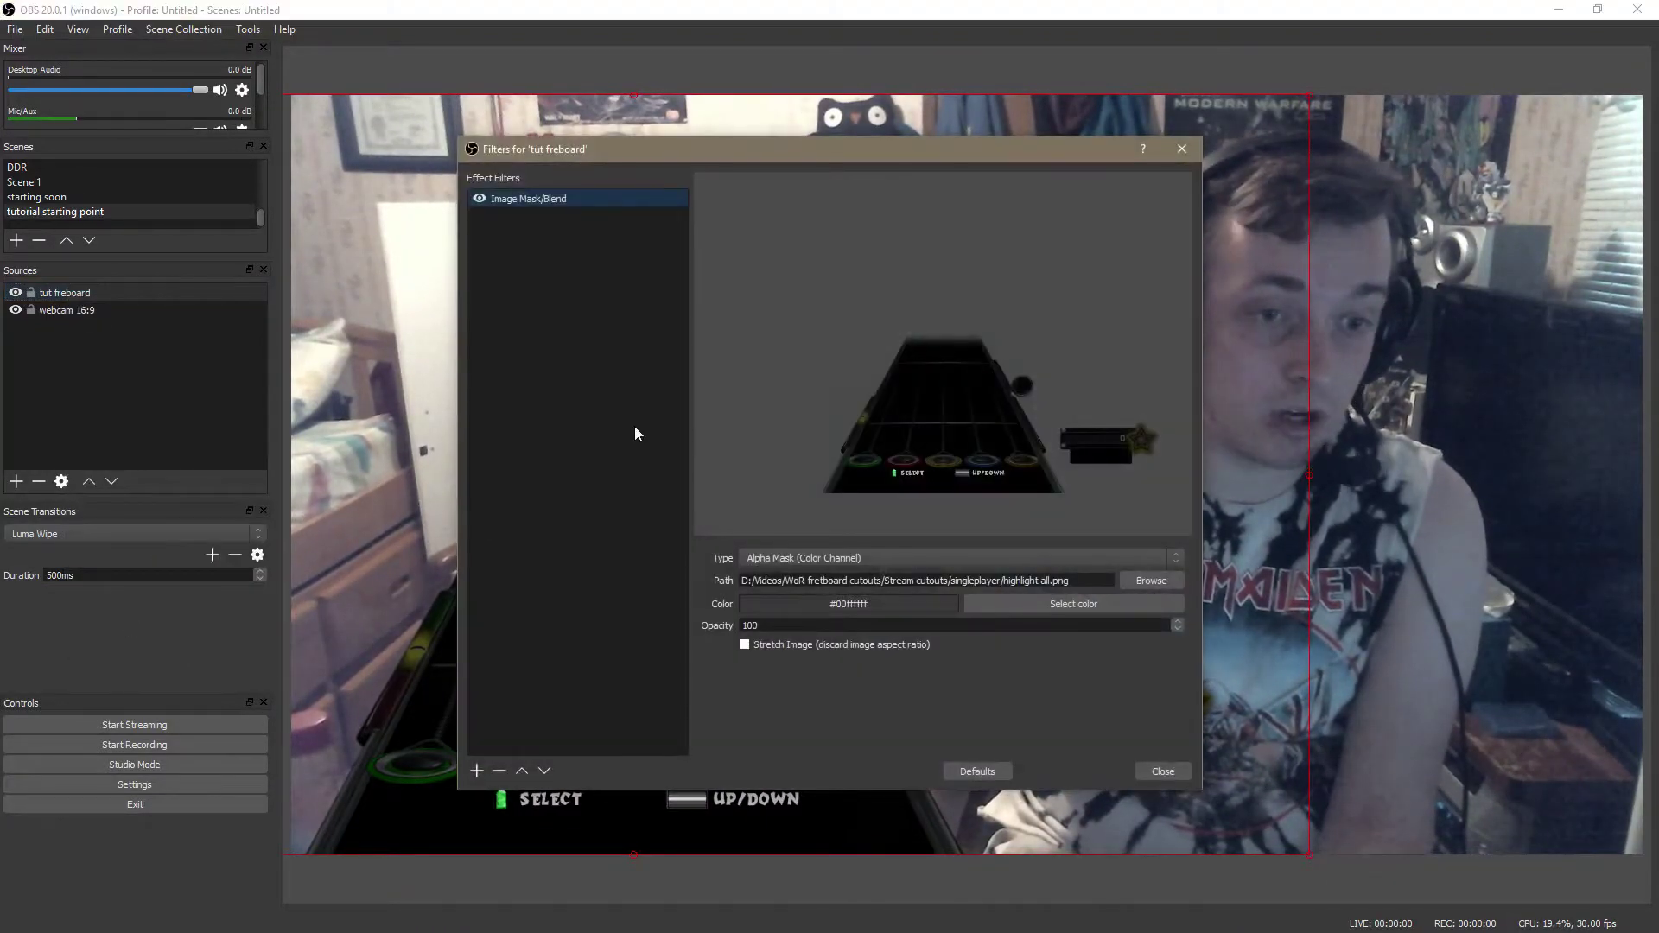
{"action": "left_click", "coordinate": [479, 199]}
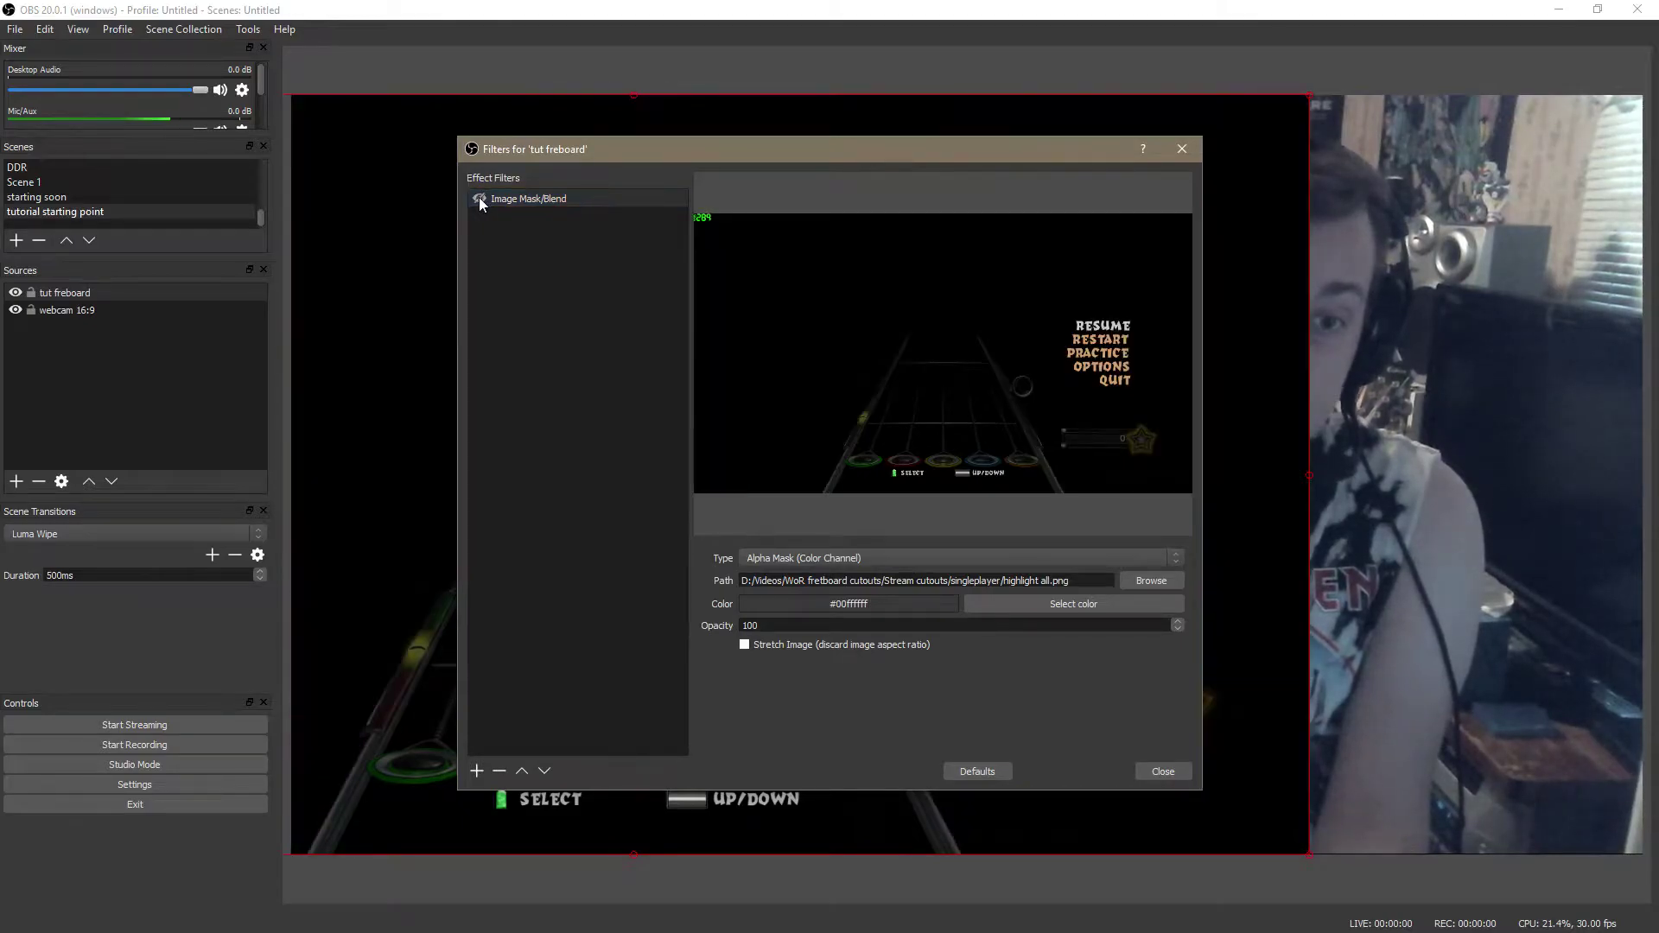
{"action": "left_click_drag", "start_coordinate": [847, 157], "coordinate": [1005, 160]}
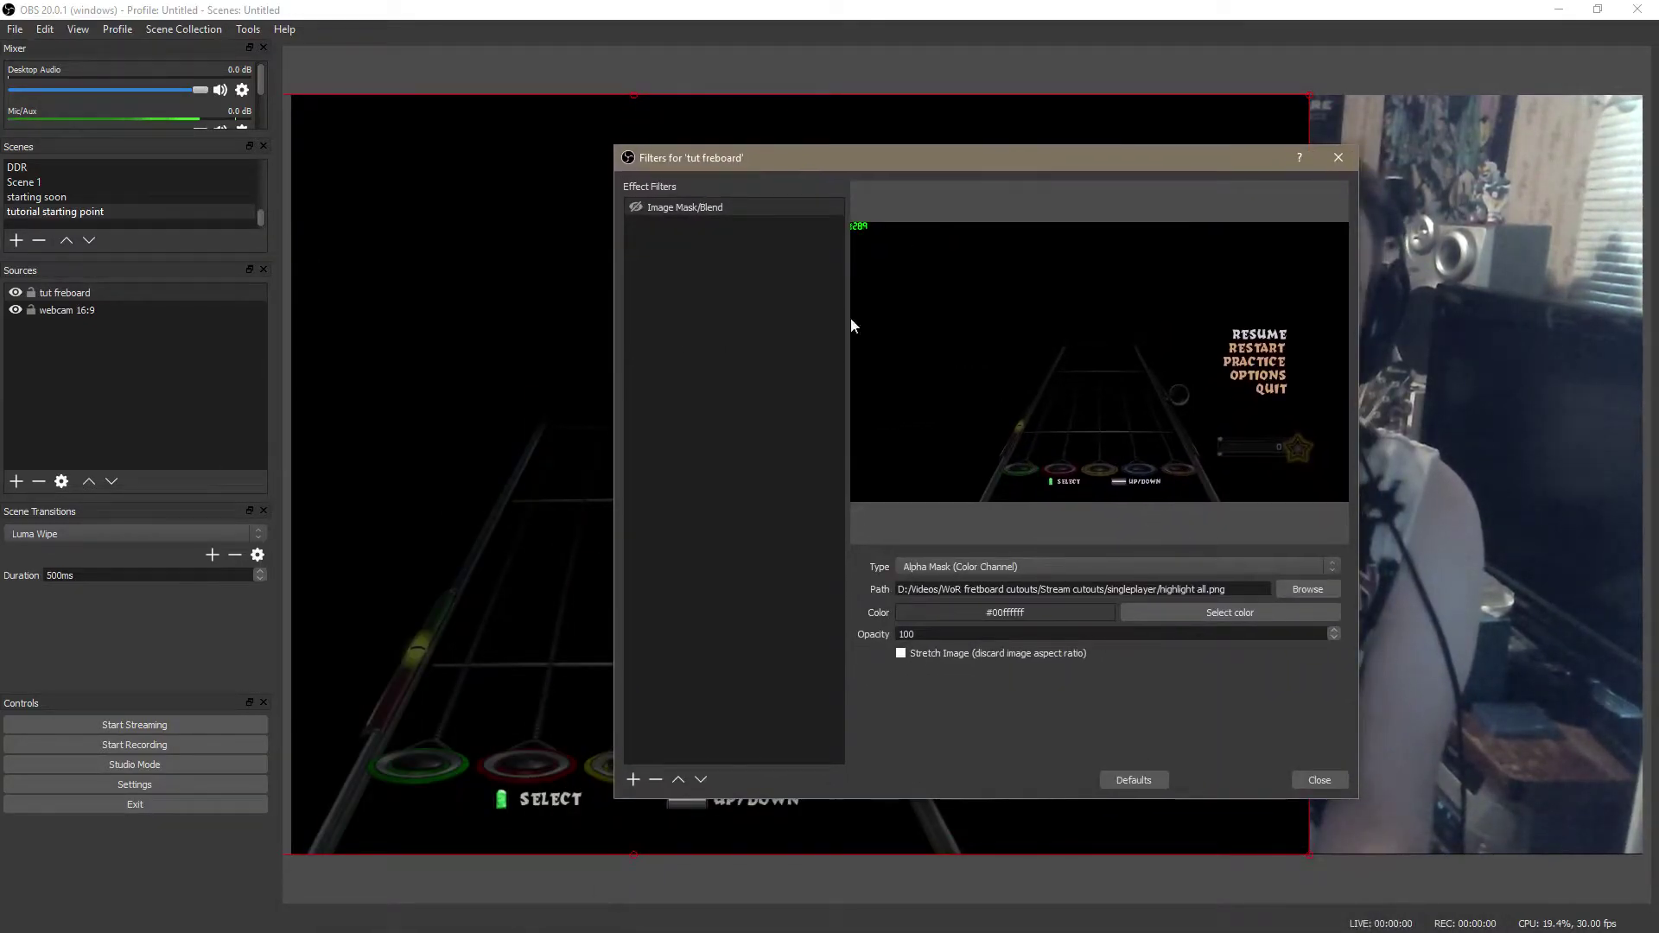
Step: Add a Color Key filter using a custom black key colour (#00000000)
{"action": "left_click", "coordinate": [633, 781]}
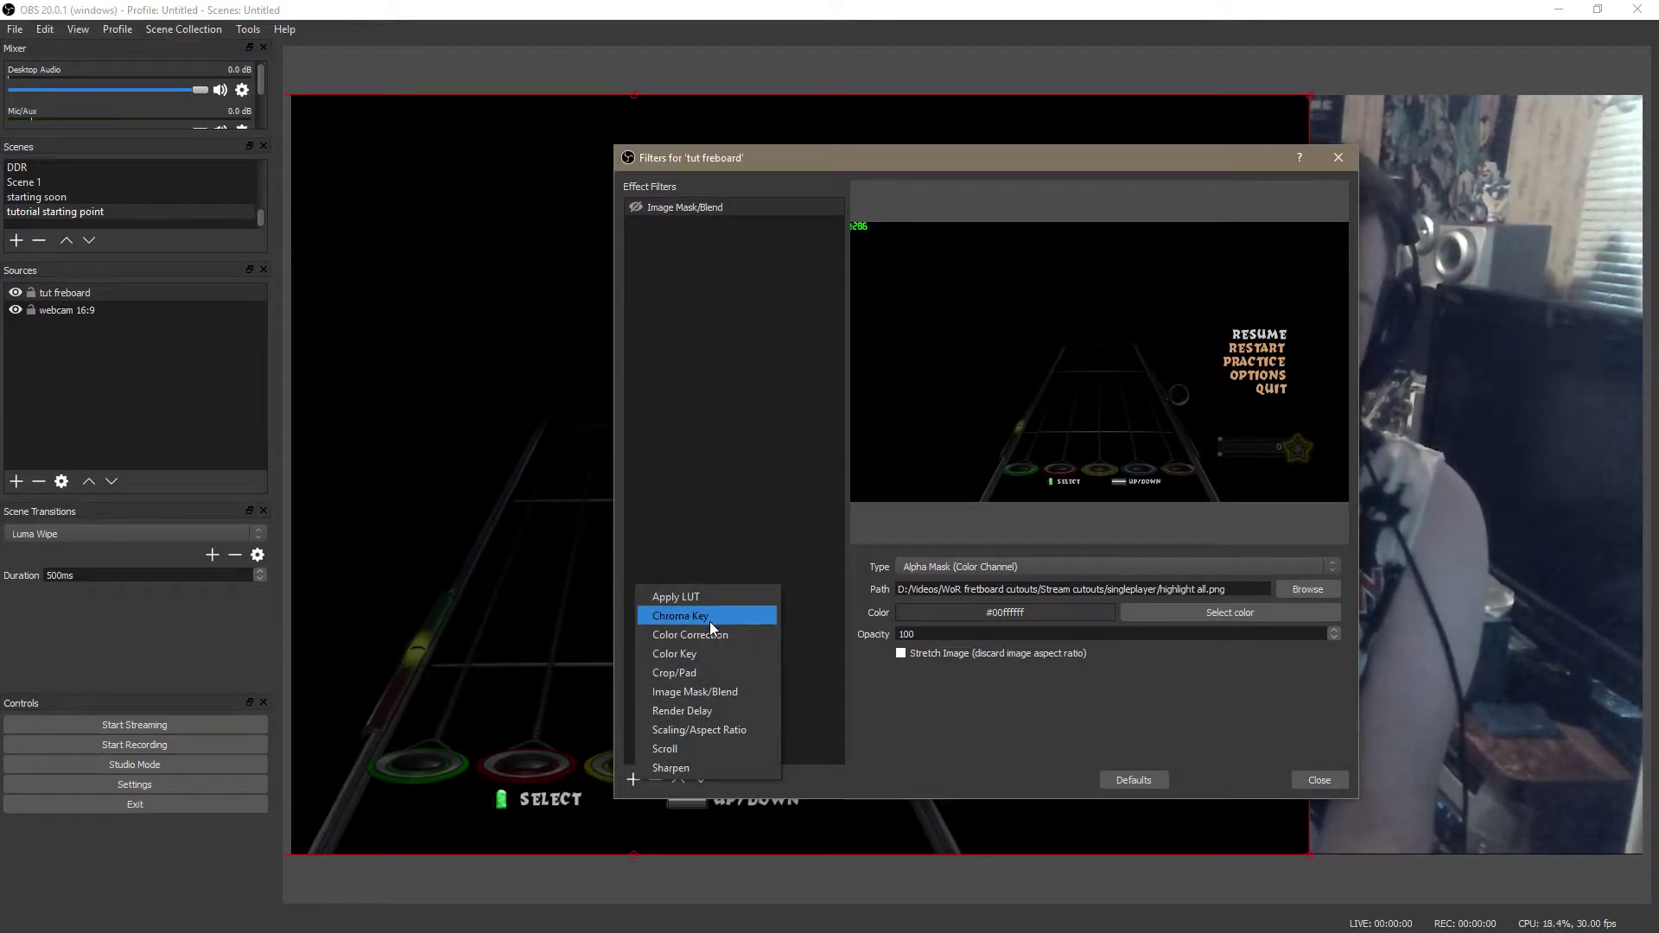
{"action": "left_click", "coordinate": [703, 651]}
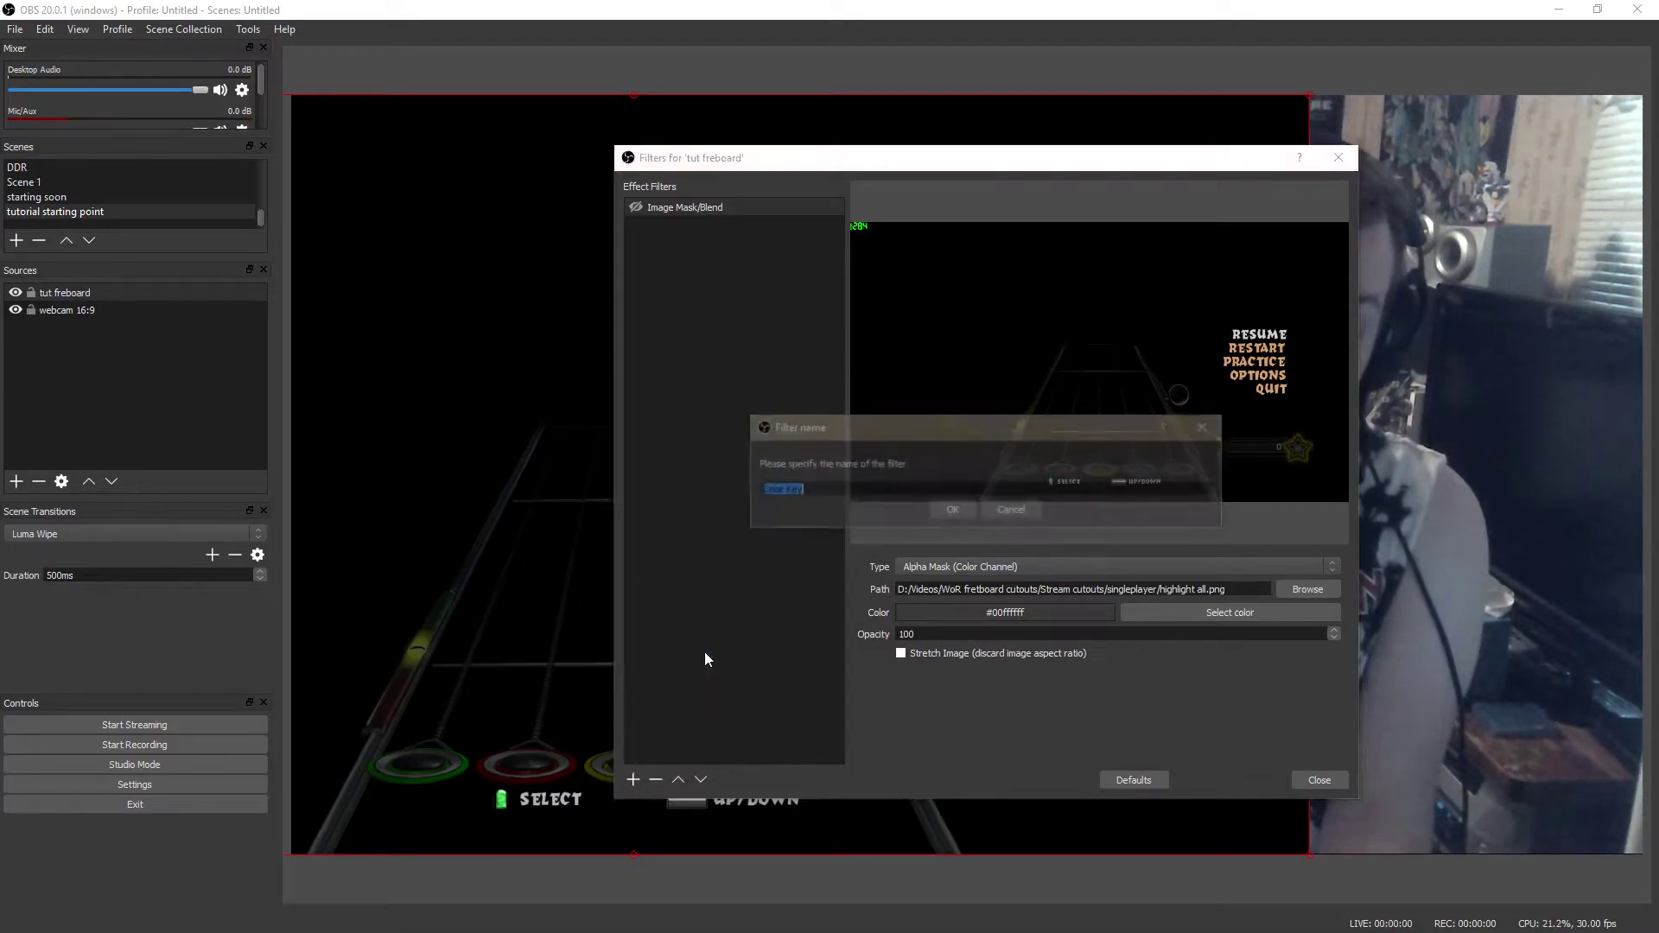
{"action": "left_click", "coordinate": [936, 506]}
{"action": "left_click", "coordinate": [989, 566]}
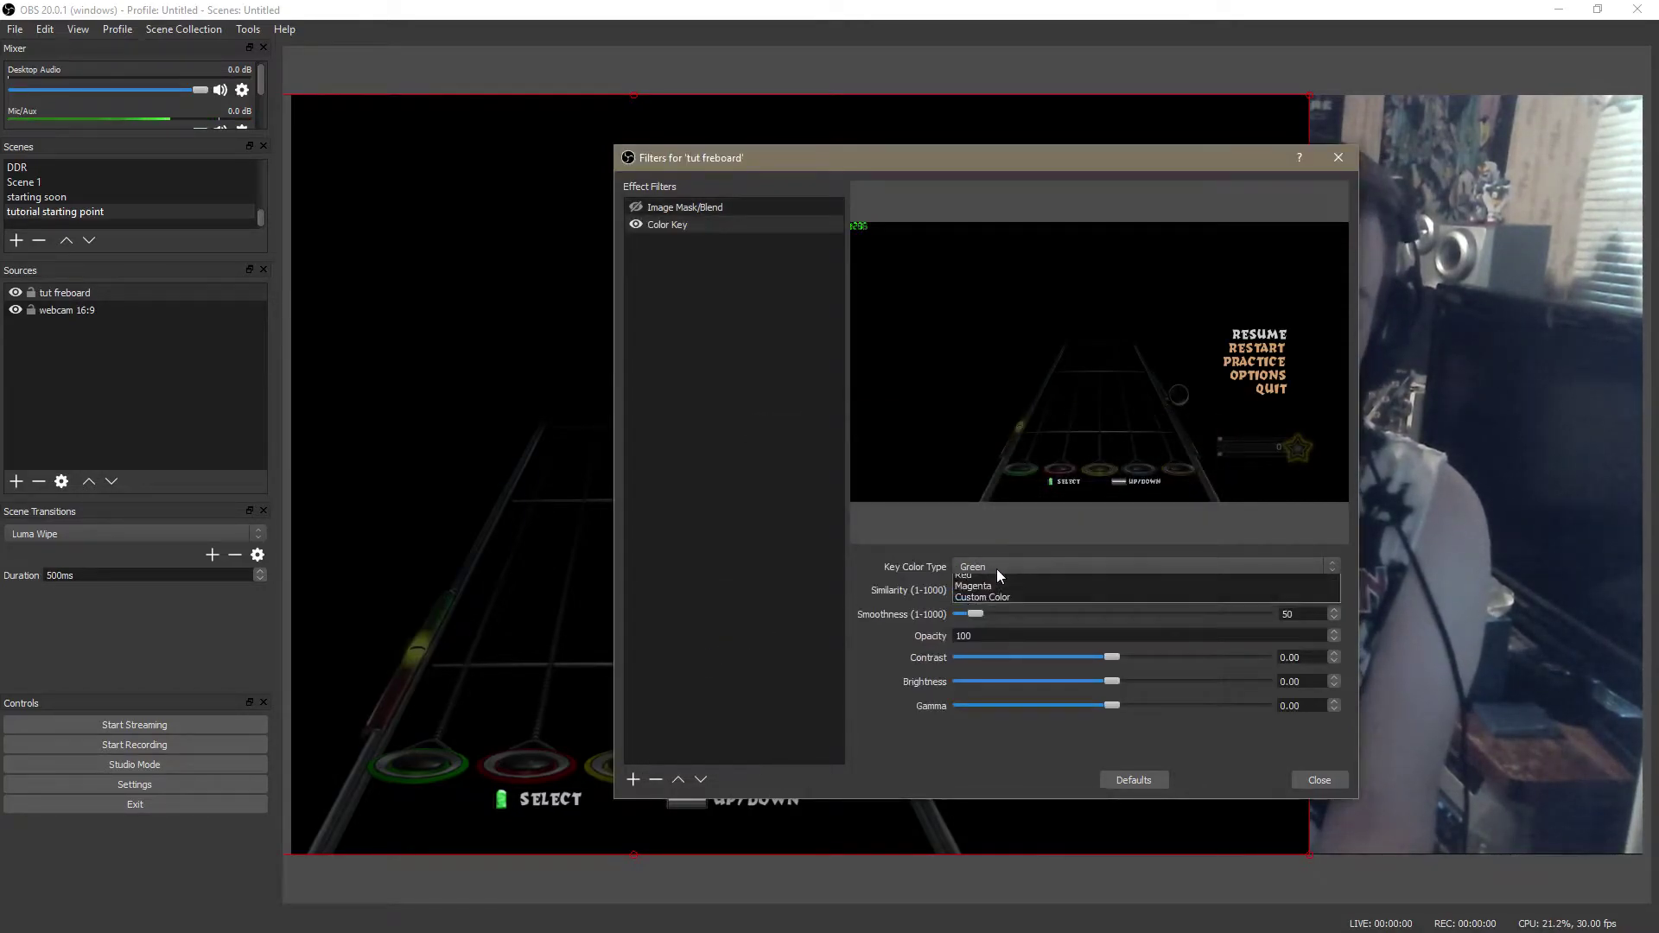
{"action": "left_click", "coordinate": [1007, 624]}
{"action": "left_click", "coordinate": [1158, 598]}
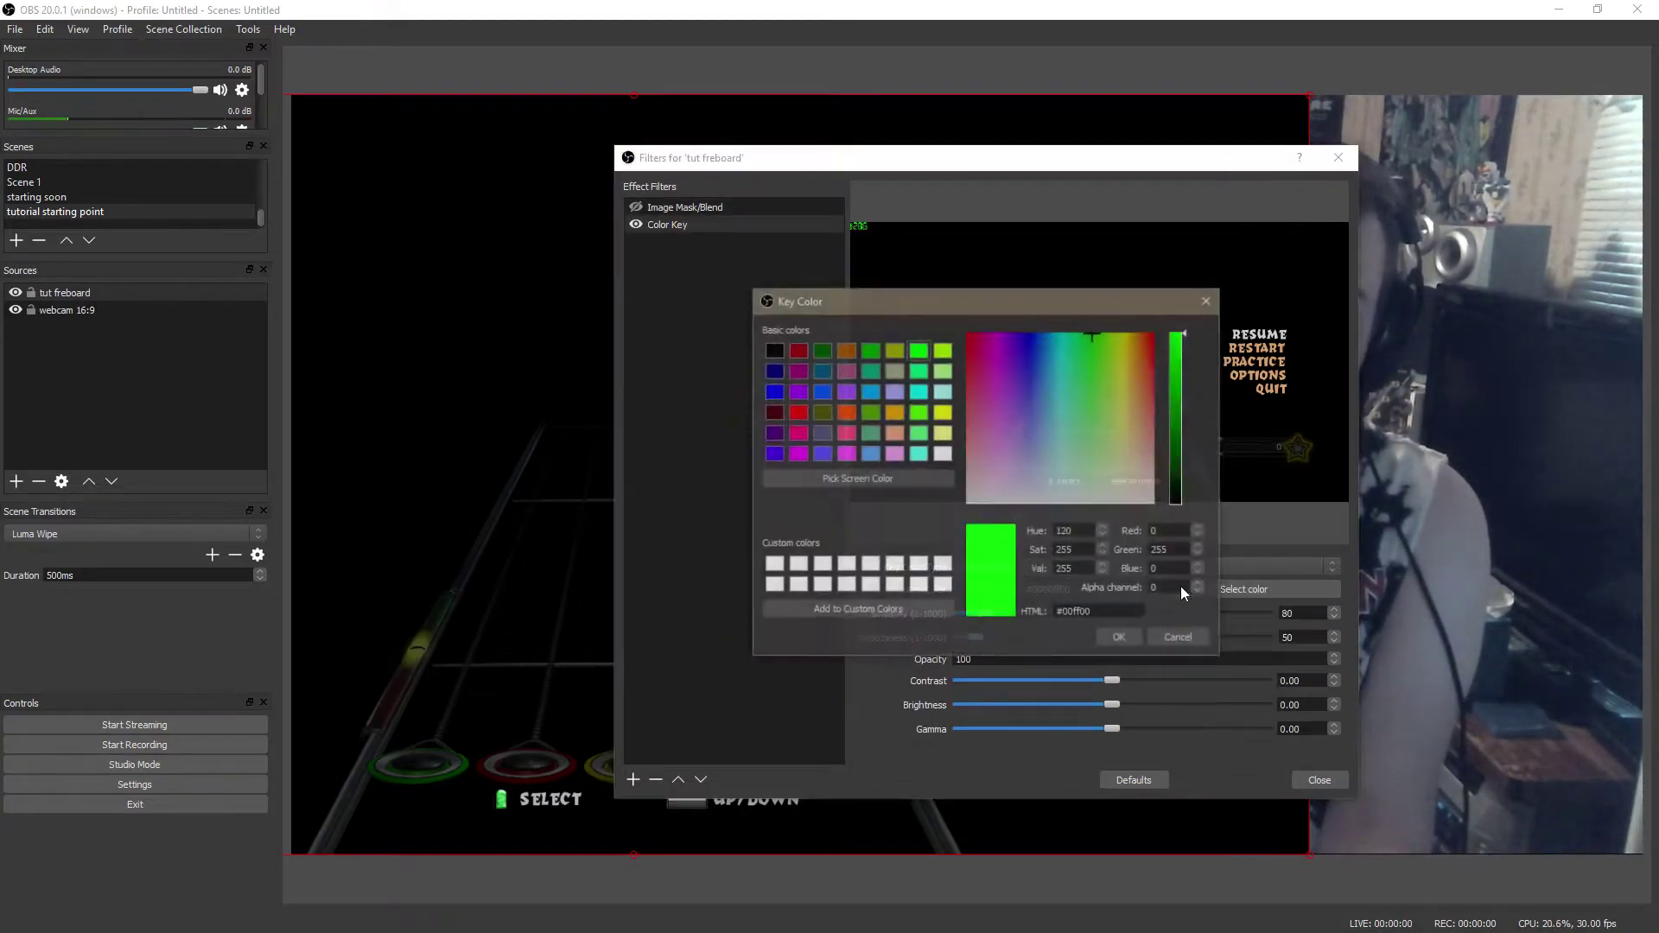
{"action": "left_click", "coordinate": [779, 352]}
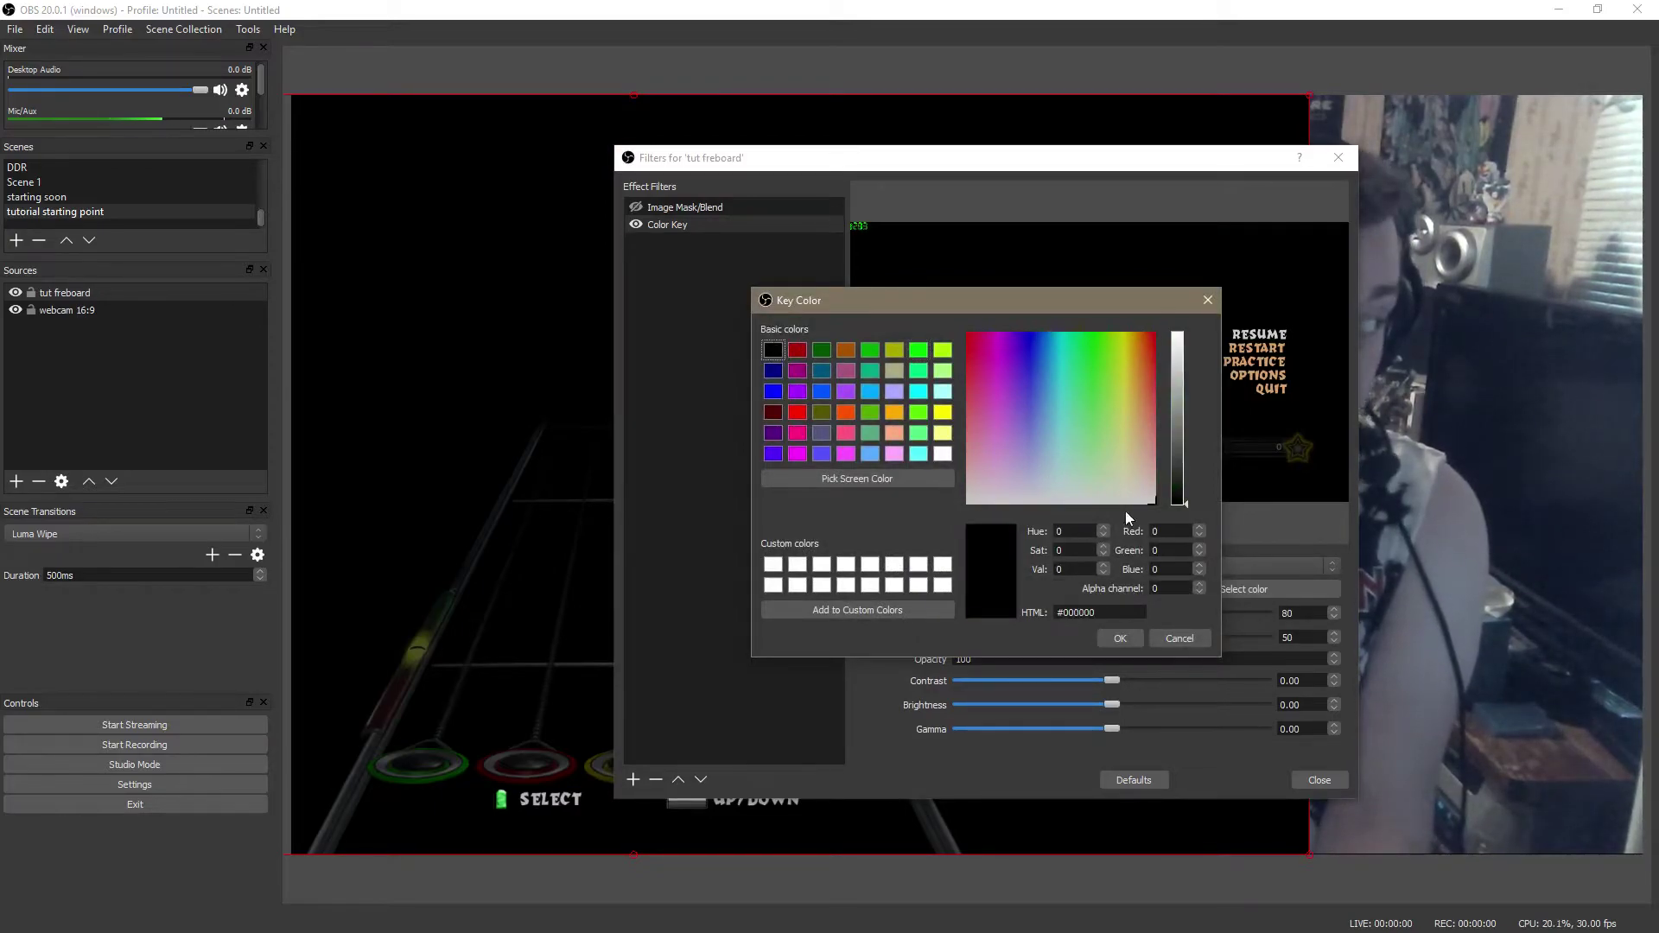
{"action": "left_click", "coordinate": [1122, 639]}
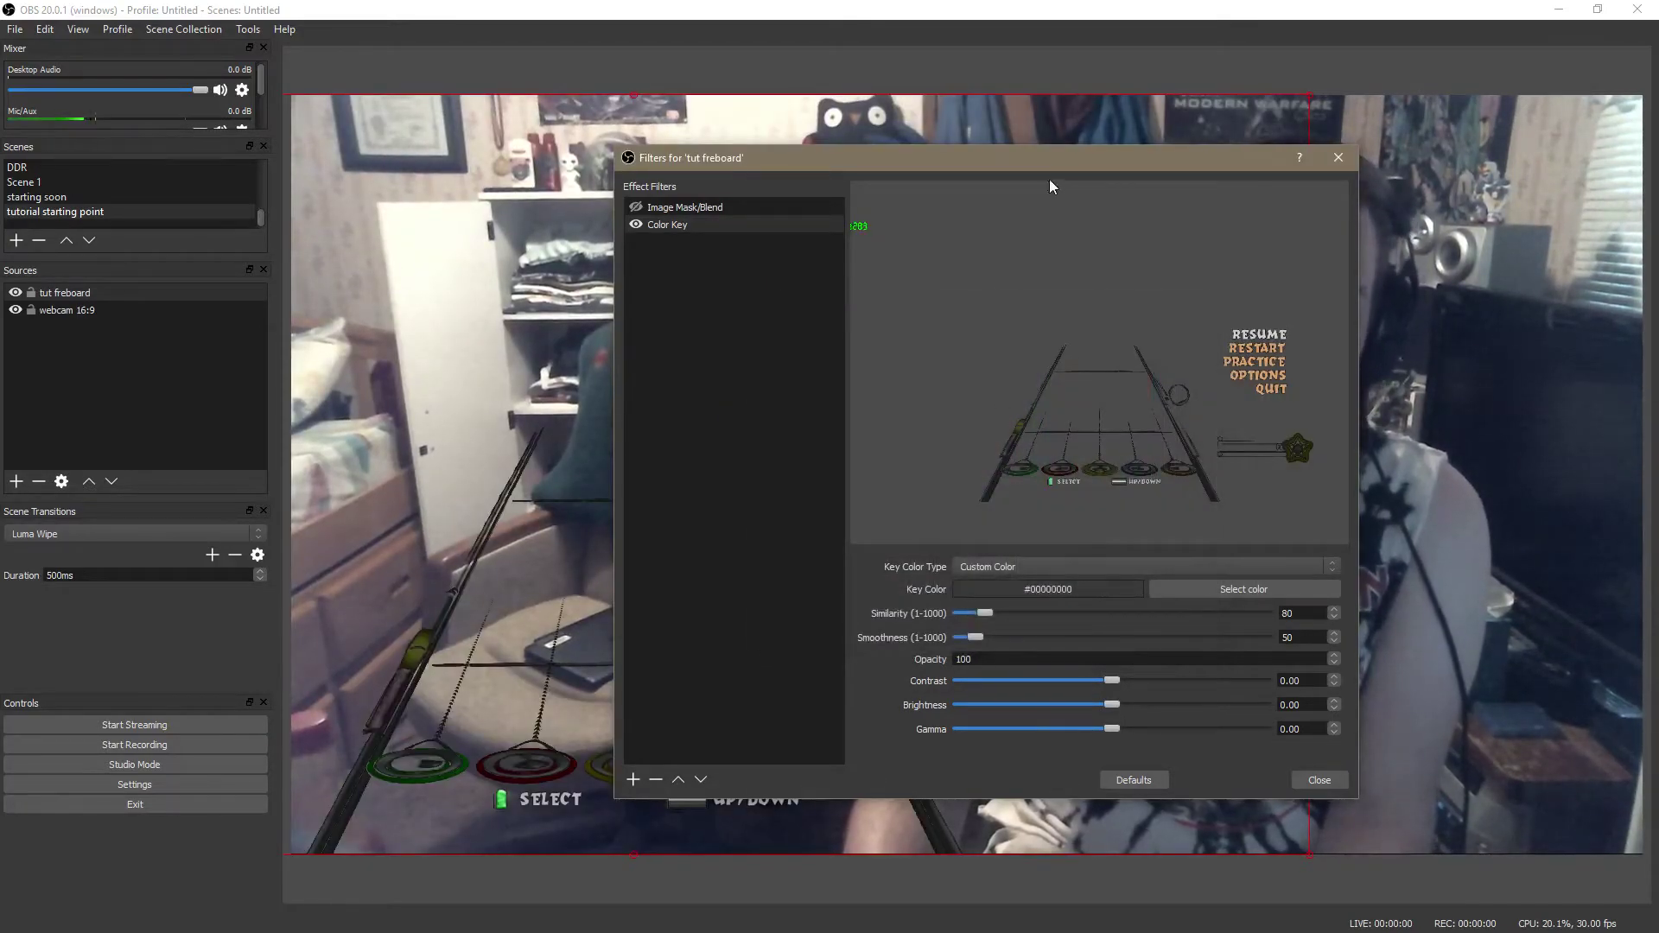
Step: Set Color Key similarity to 1 and smoothness to 49, then close the filters window
{"action": "left_click_drag", "start_coordinate": [1048, 163], "coordinate": [1181, 148]}
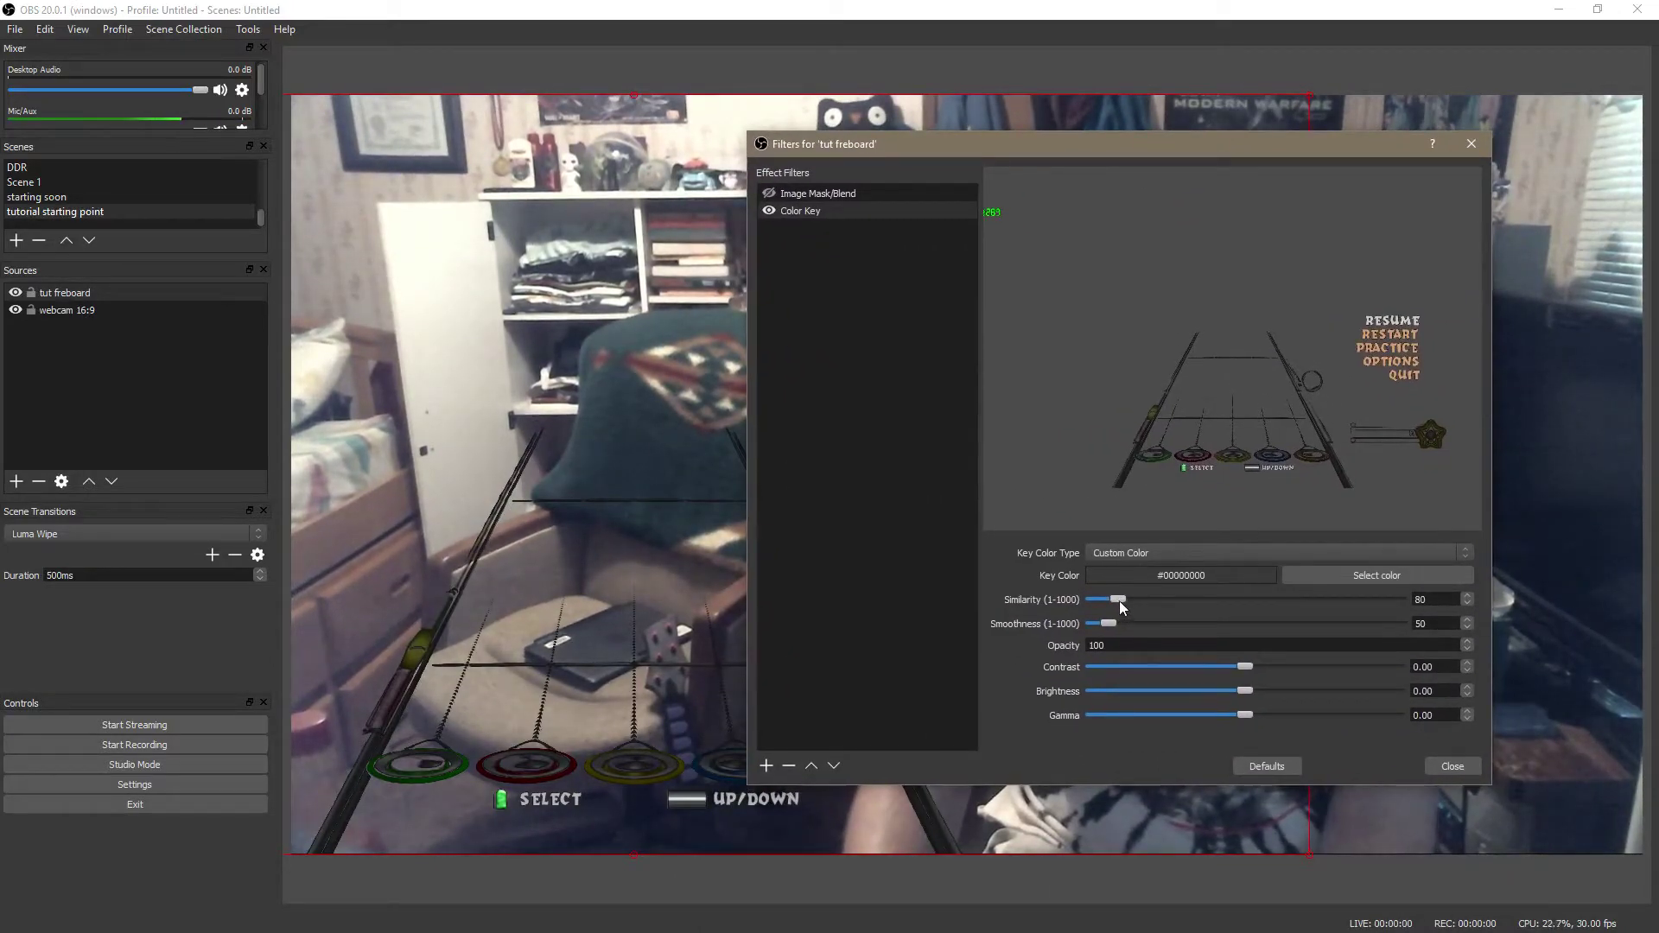
{"action": "left_click_drag", "start_coordinate": [1118, 600], "coordinate": [894, 605]}
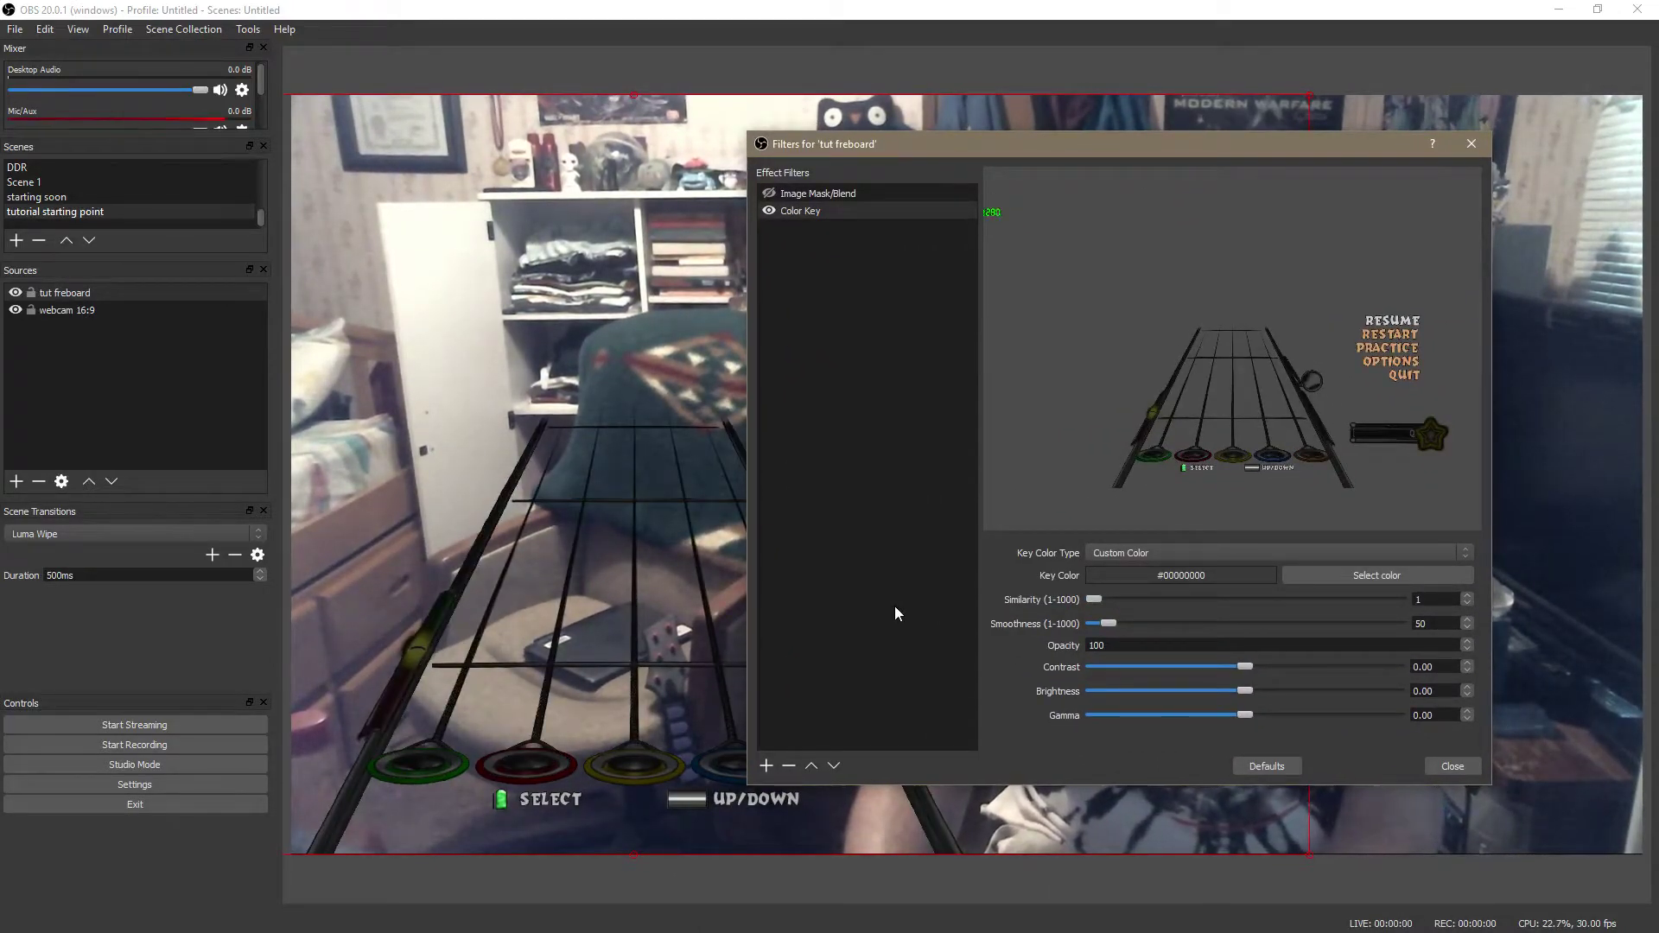
{"action": "mouse_move", "coordinate": [1111, 623]}
{"action": "left_mouse_down"}
{"action": "mouse_move", "coordinate": [1132, 631]}
{"action": "mouse_move", "coordinate": [1111, 634]}
{"action": "left_mouse_up"}
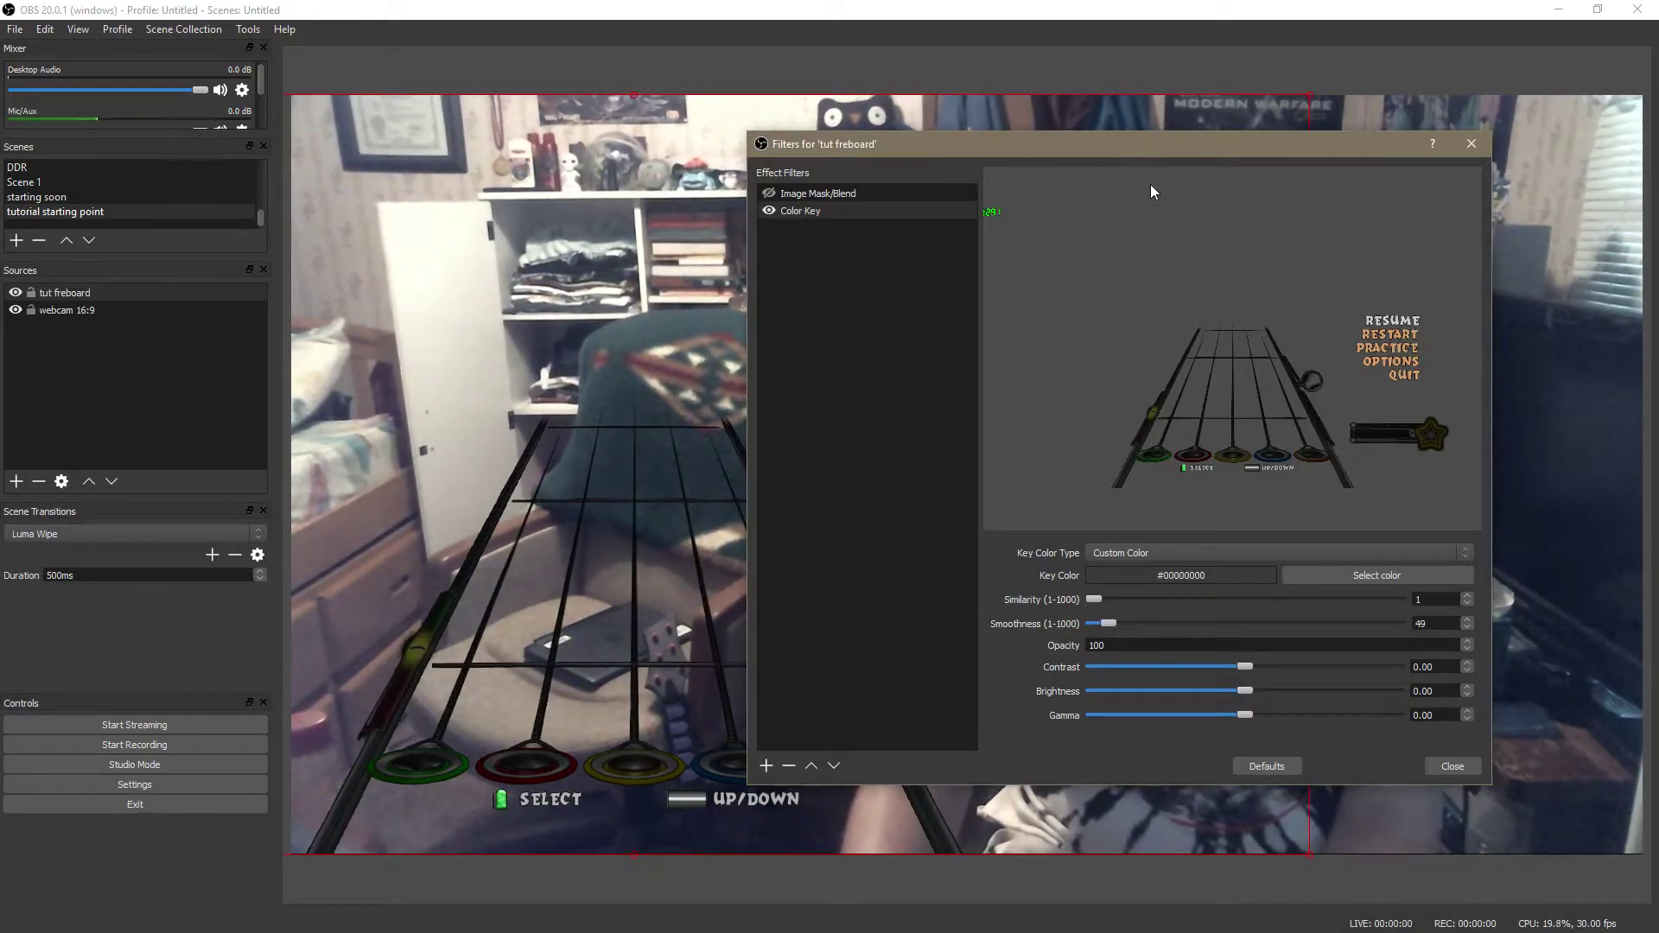
{"action": "mouse_move", "coordinate": [1144, 149]}
{"action": "left_mouse_down"}
{"action": "mouse_move", "coordinate": [1496, 470]}
{"action": "mouse_move", "coordinate": [1658, 470]}
{"action": "mouse_move", "coordinate": [1159, 149]}
{"action": "left_mouse_up"}
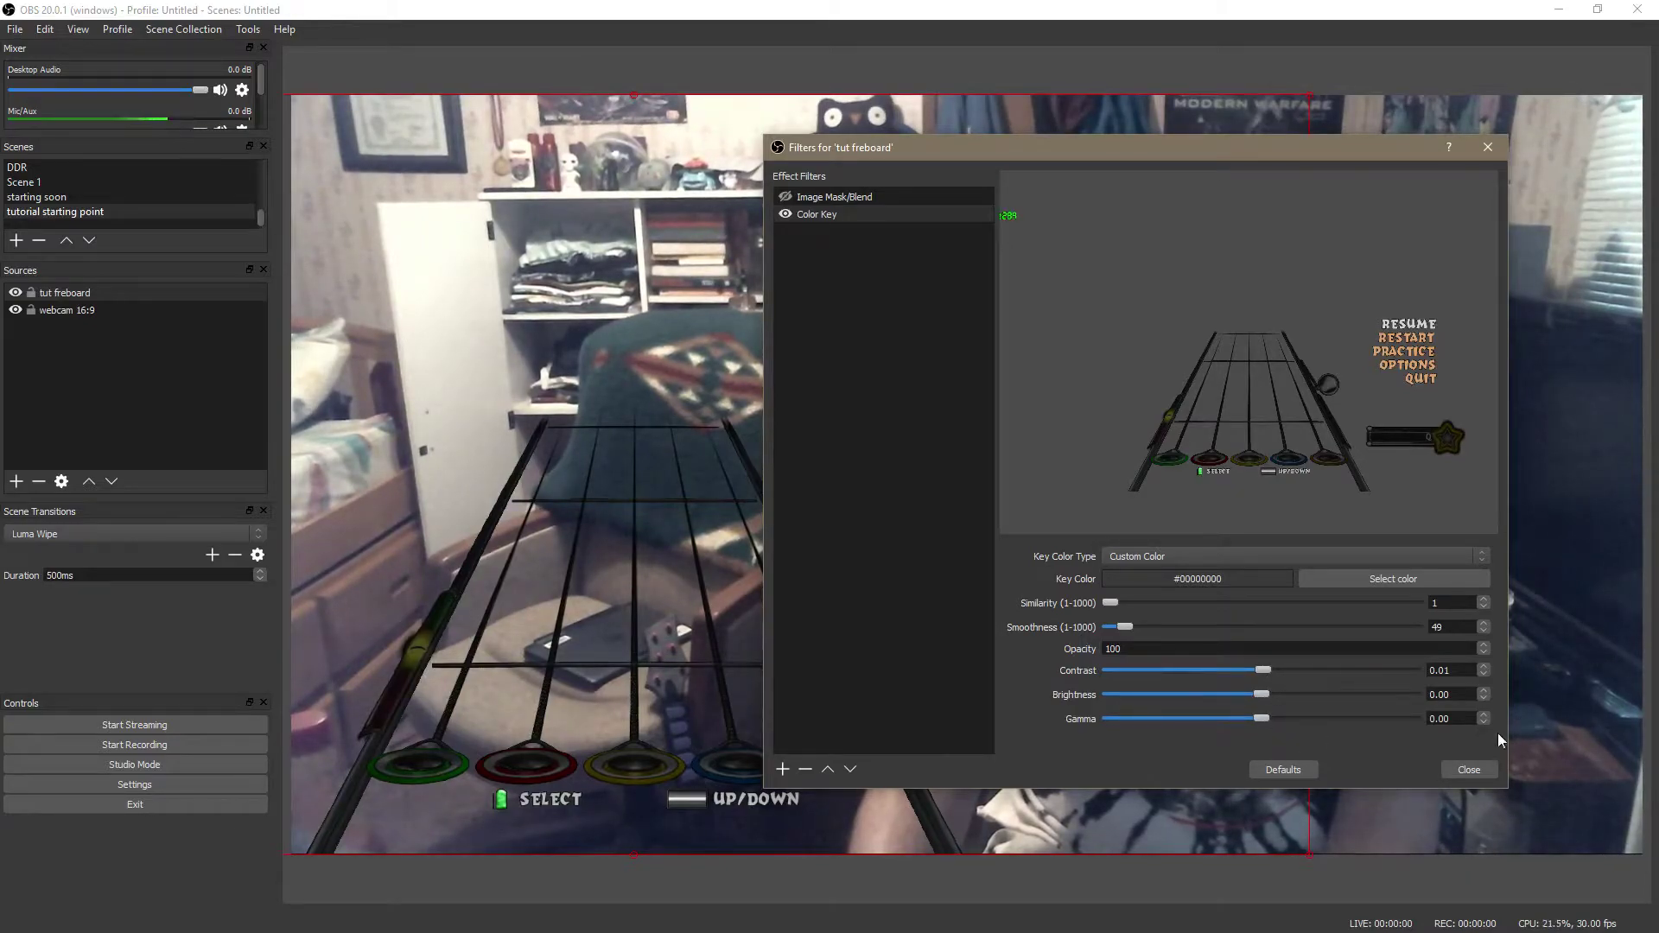
{"action": "left_click", "coordinate": [1488, 771]}
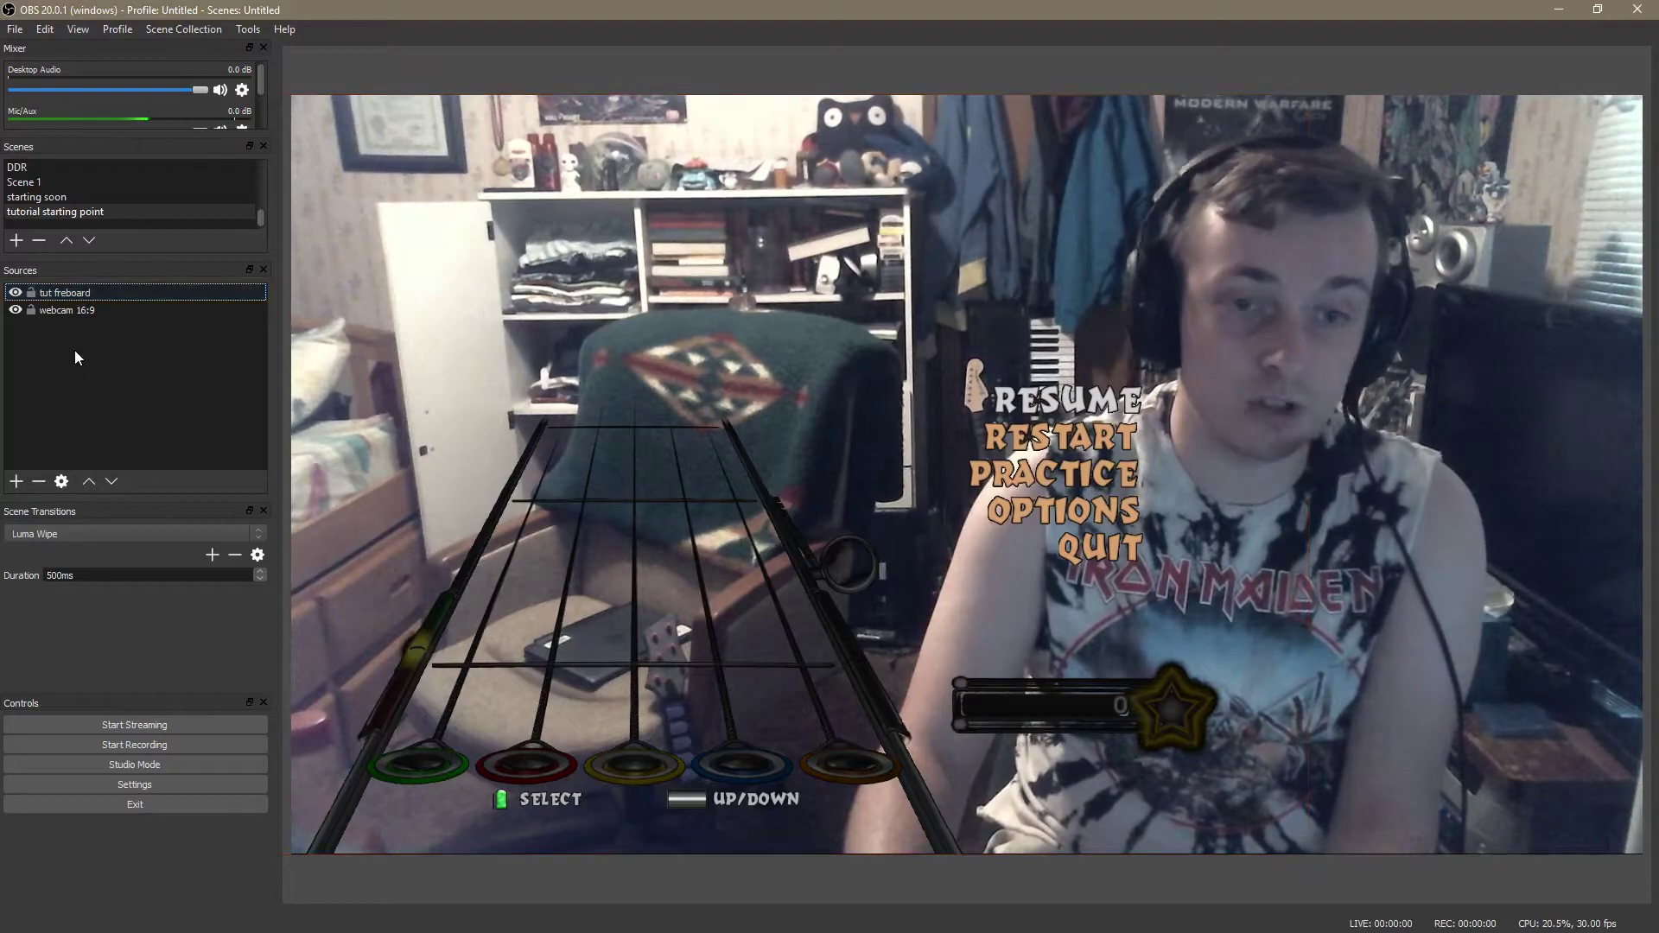
Step: Add a new Image source named Image 4 to the scene
{"action": "left_click", "coordinate": [29, 446]}
{"action": "left_click", "coordinate": [17, 480]}
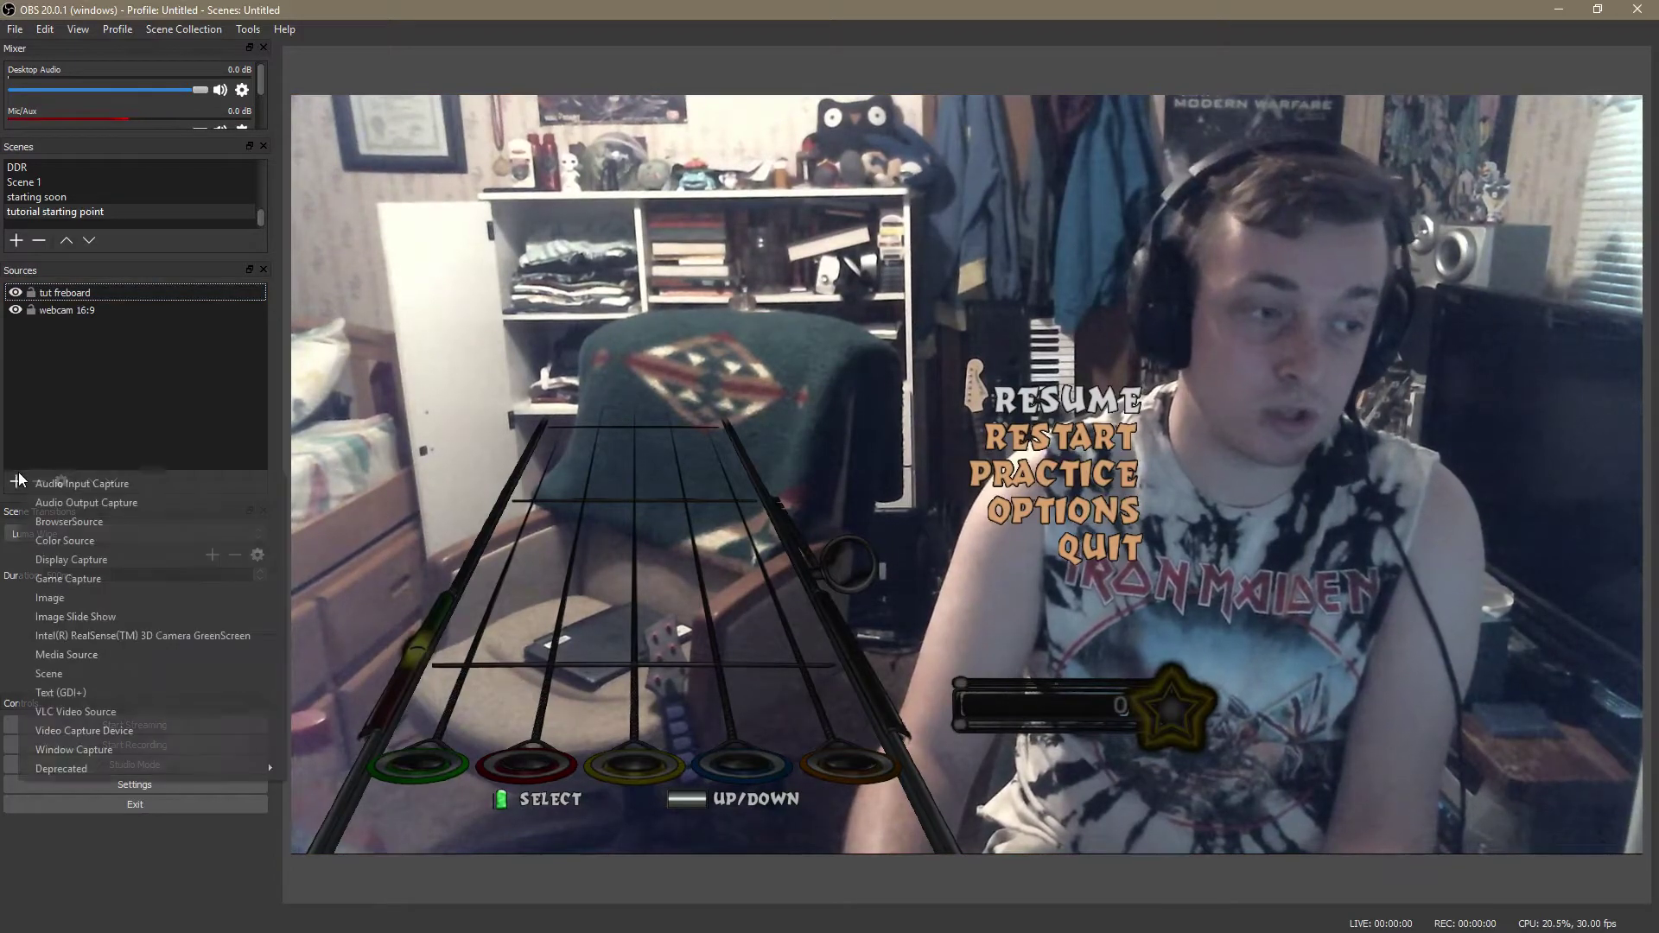
{"action": "left_click", "coordinate": [67, 591]}
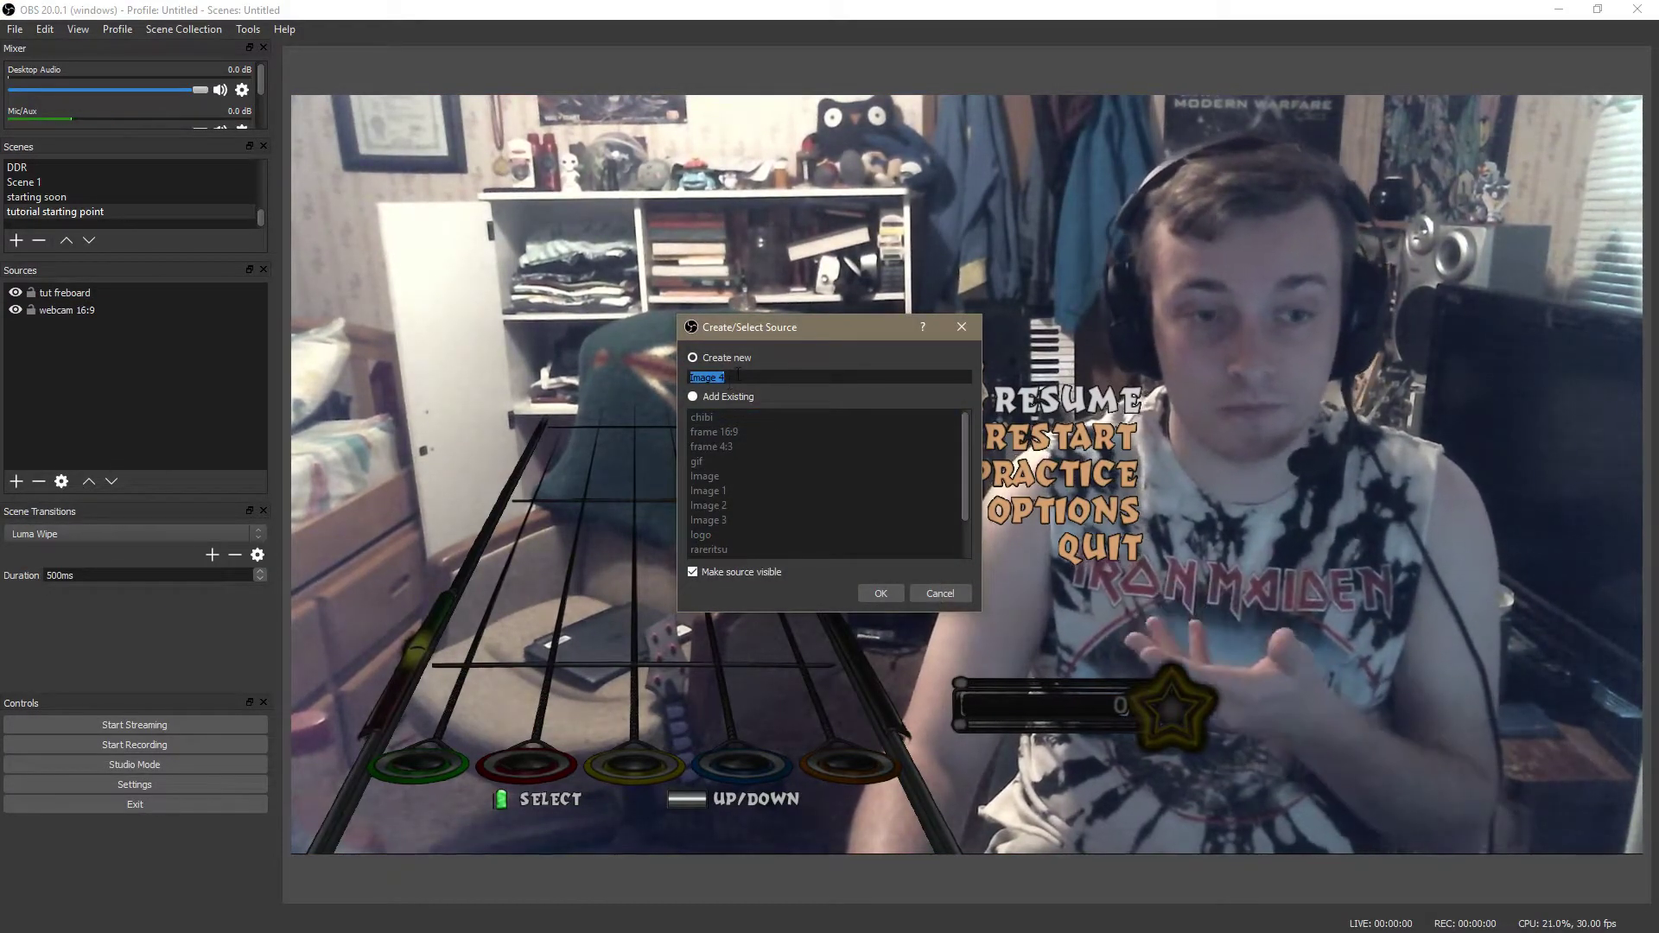
{"action": "left_click", "coordinate": [880, 593]}
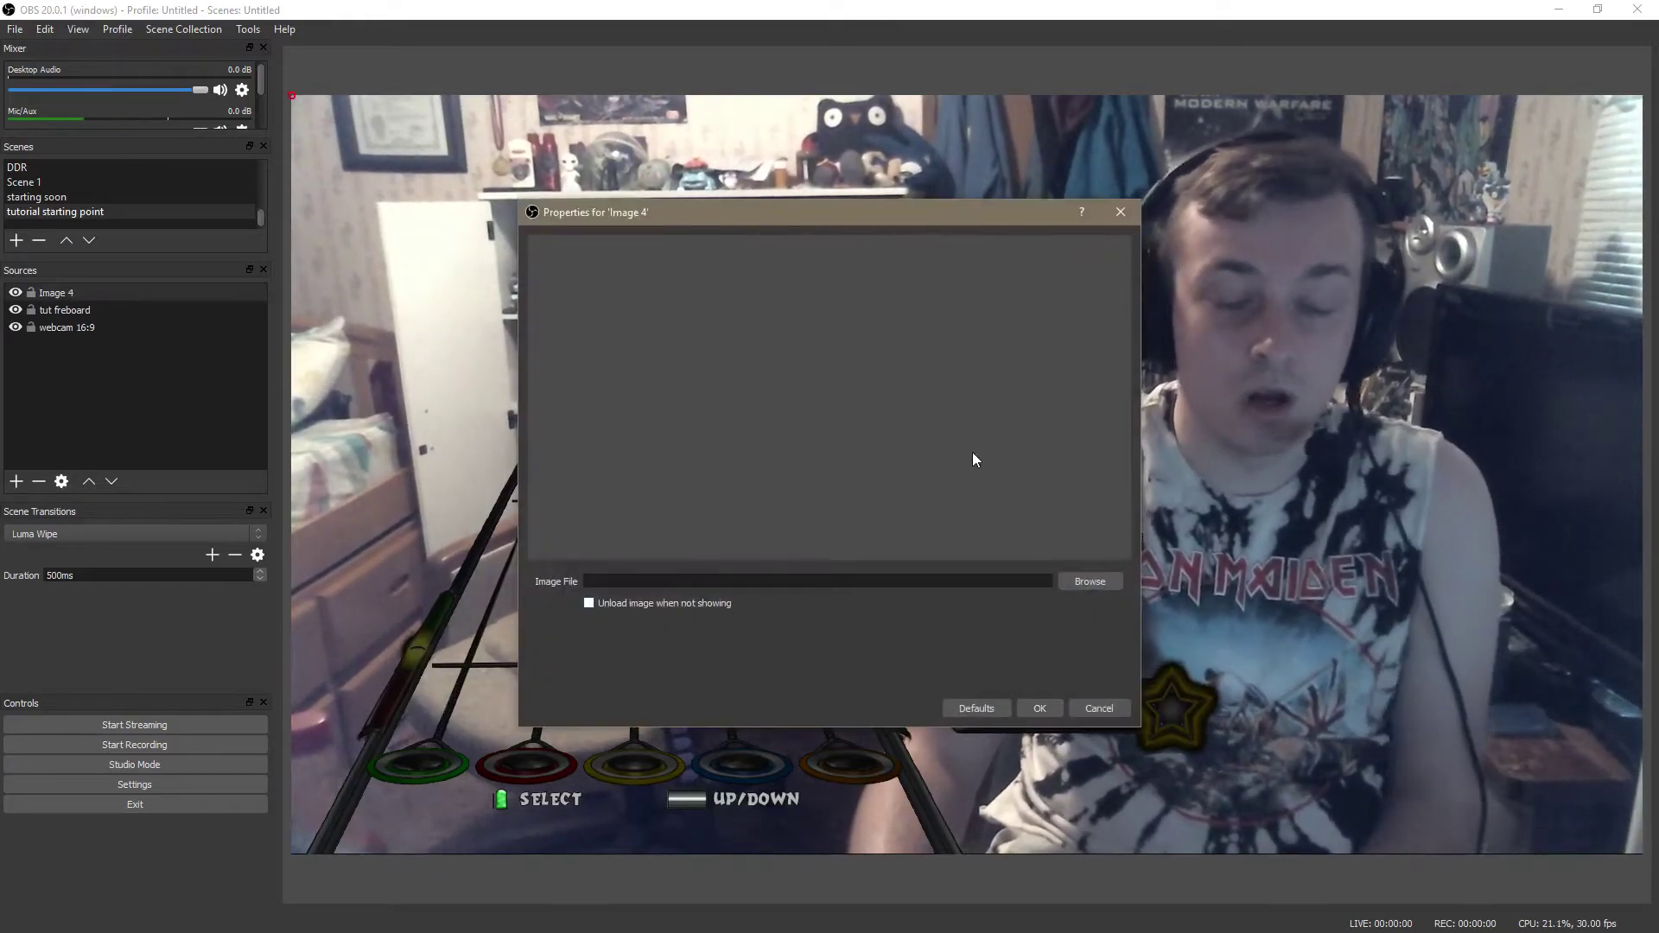
Step: Load underlay.png from Desktop > Stuff for Tutorial and place Image 4 beneath the fretboard
{"action": "left_click", "coordinate": [1076, 580]}
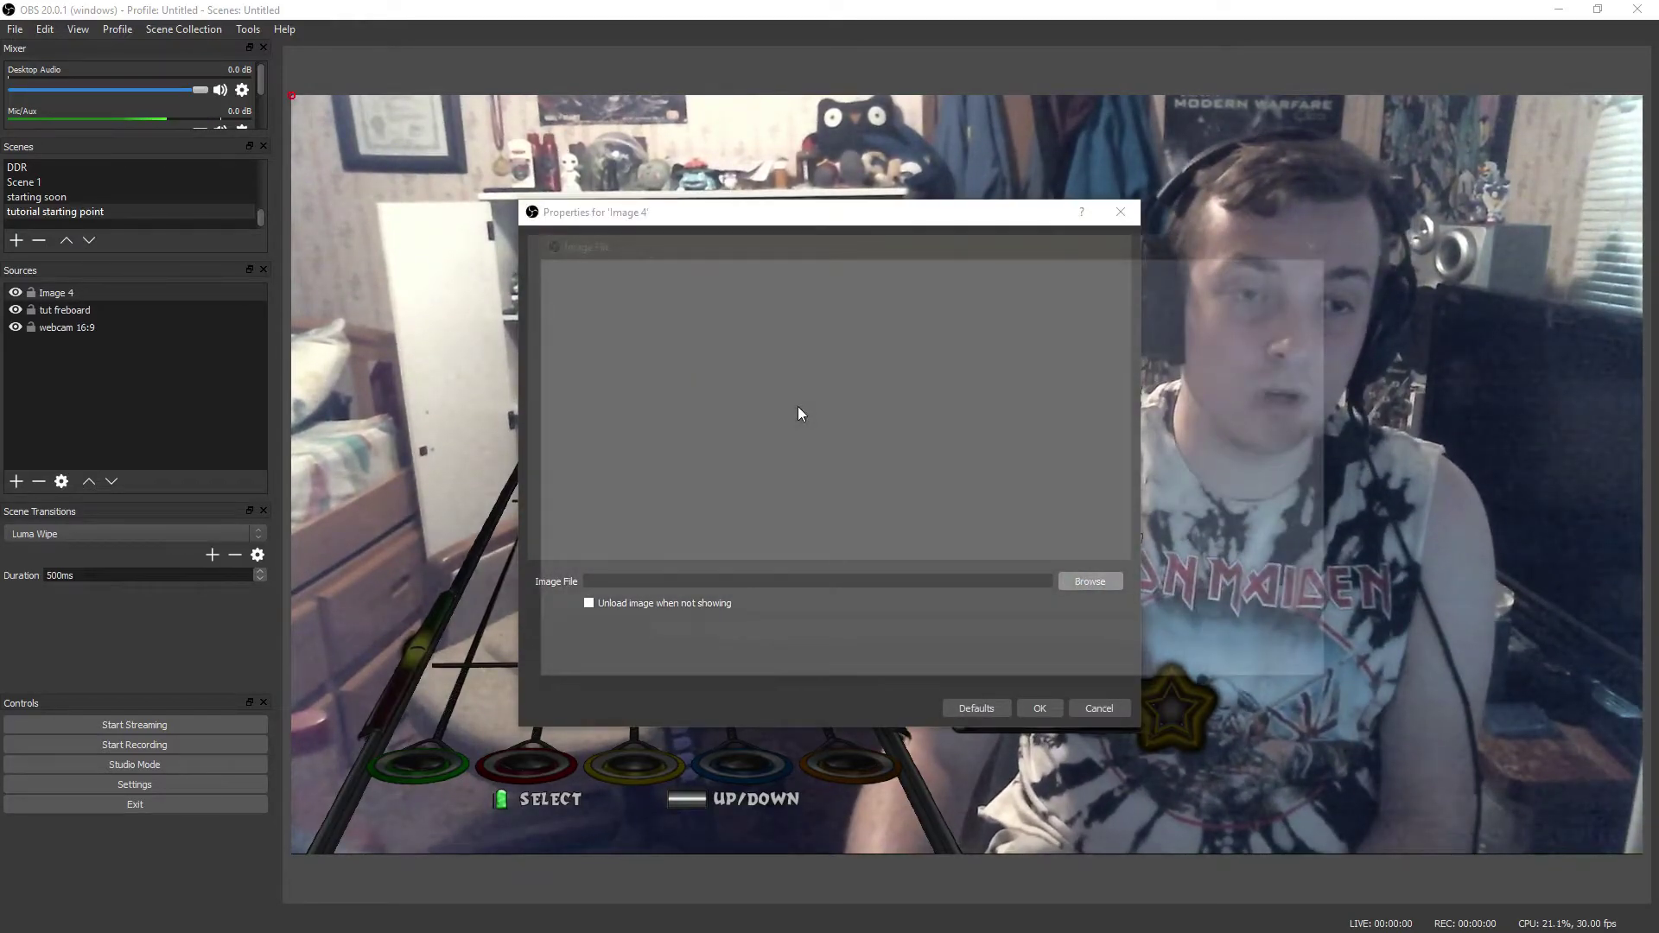
{"action": "left_click", "coordinate": [596, 484]}
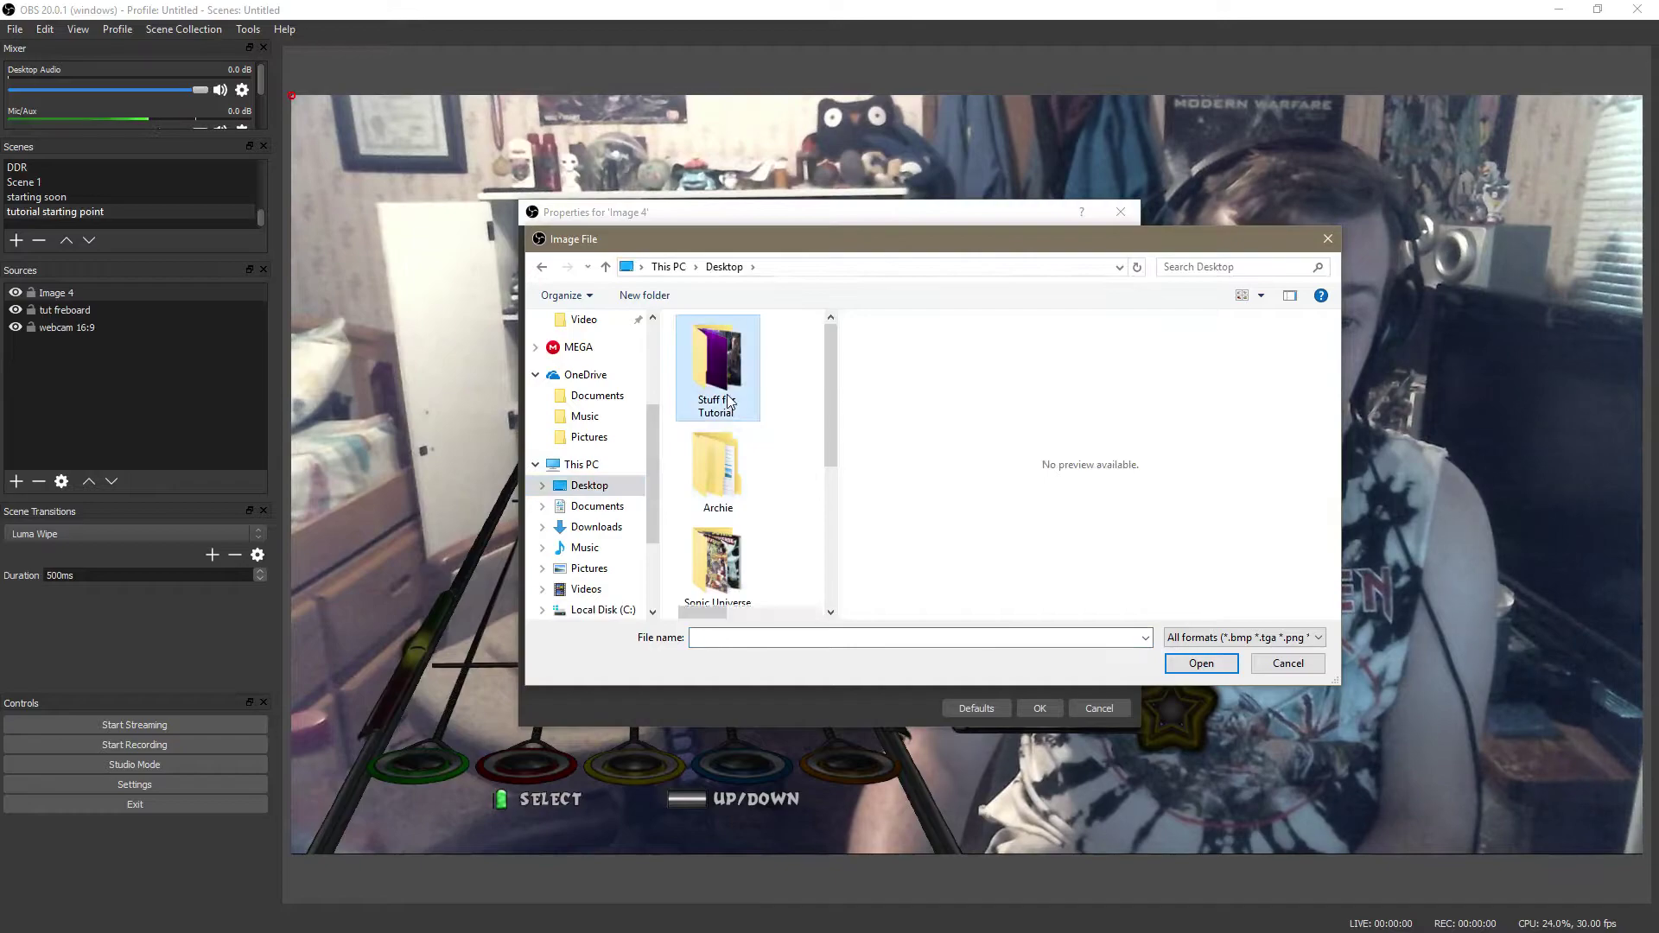
{"action": "double_click", "coordinate": [717, 363]}
{"action": "left_click", "coordinate": [746, 507]}
{"action": "double_click", "coordinate": [741, 493]}
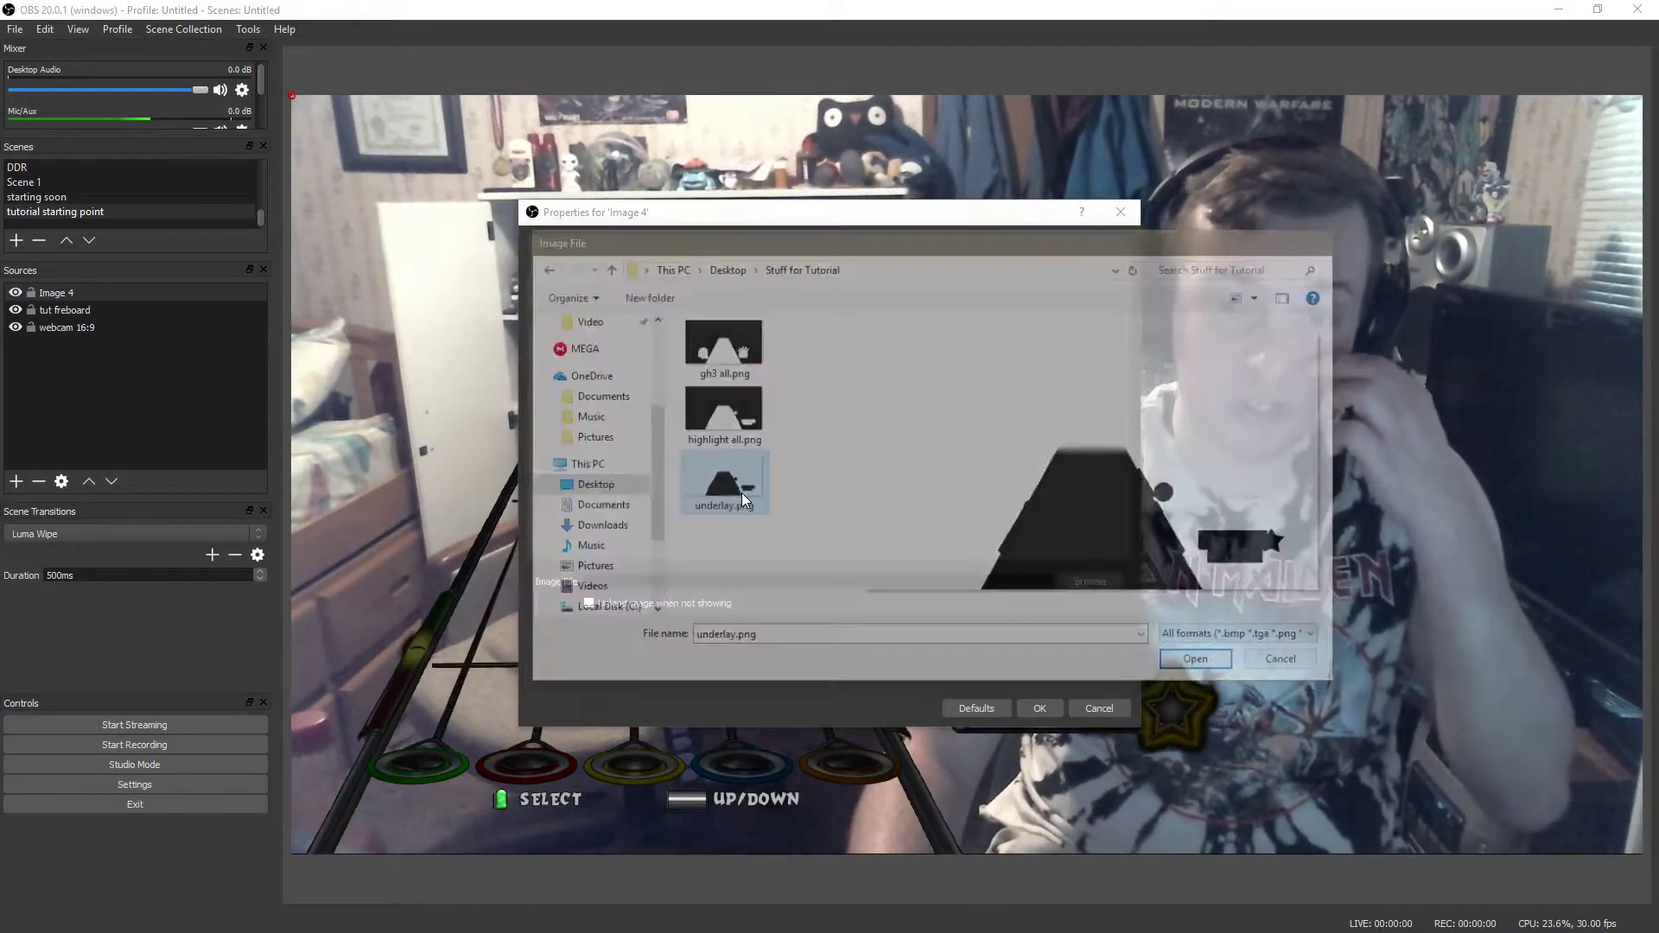
{"action": "left_click", "coordinate": [1038, 709]}
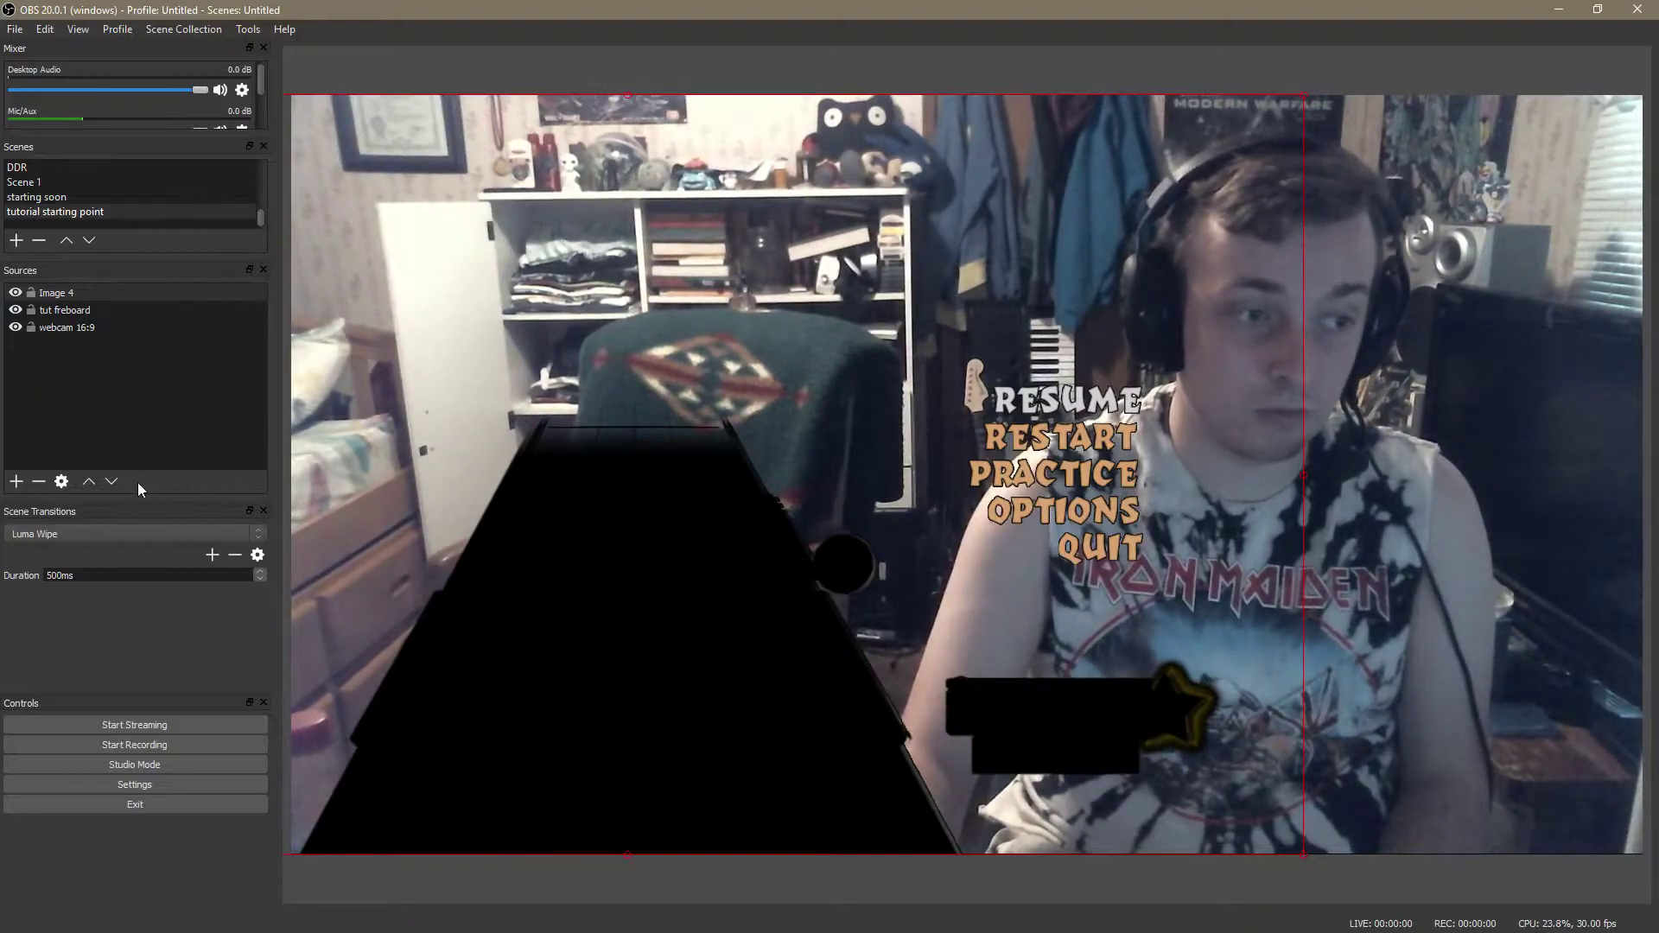
{"action": "left_click", "coordinate": [110, 482]}
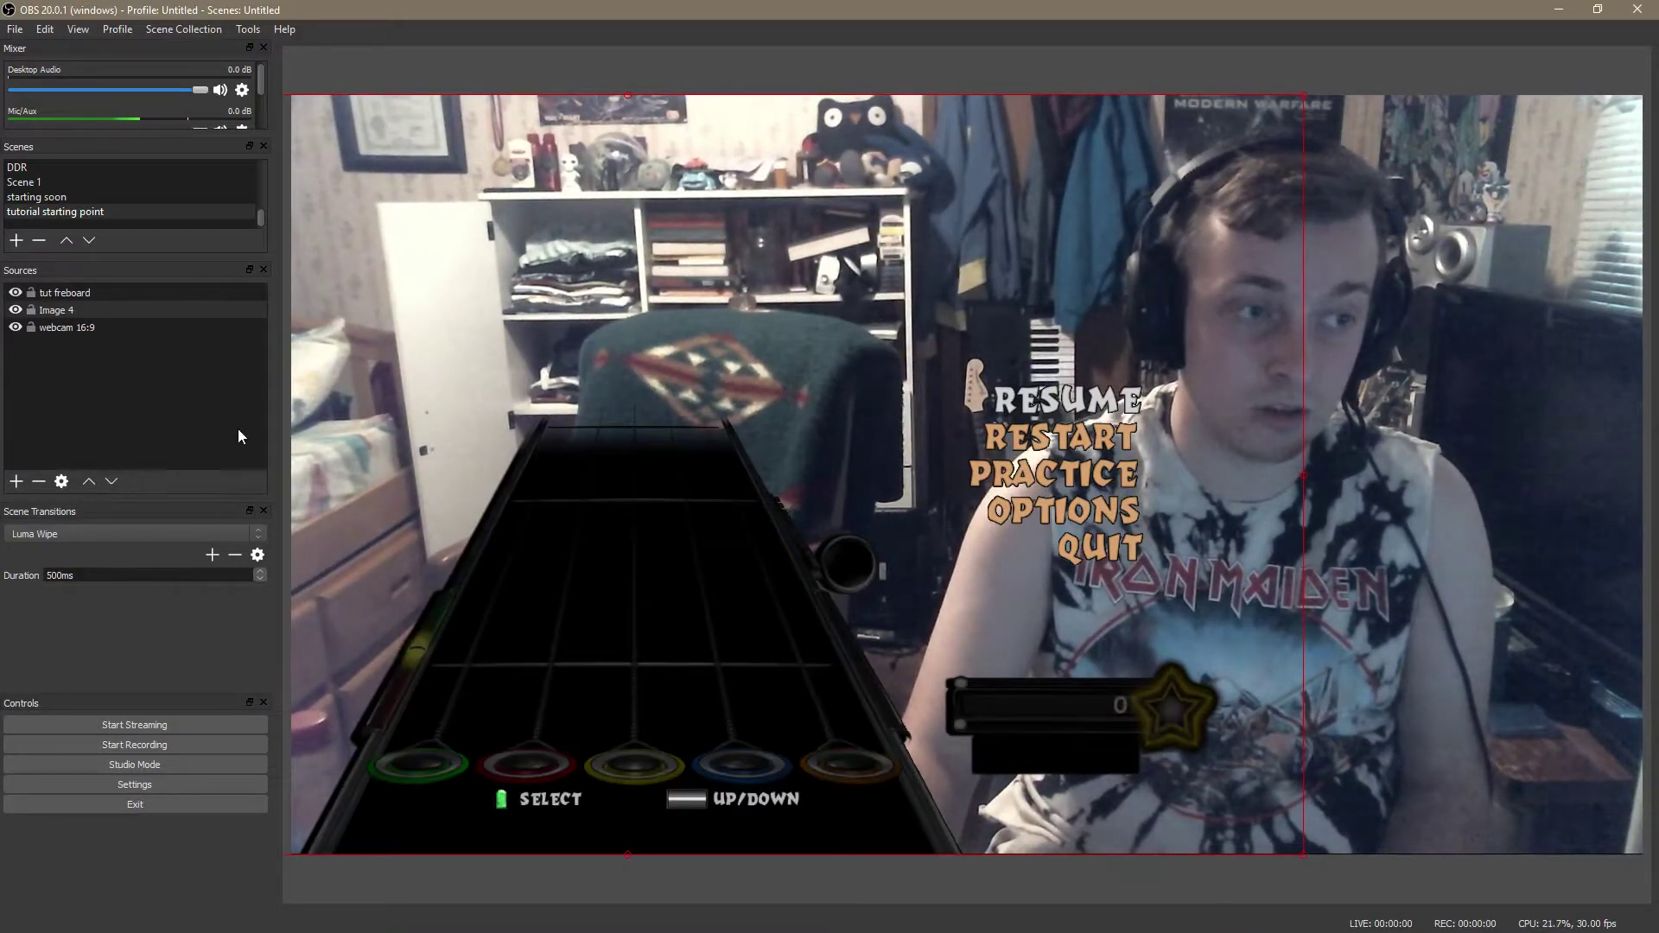
{"action": "left_click_drag", "start_coordinate": [602, 567], "coordinate": [611, 571]}
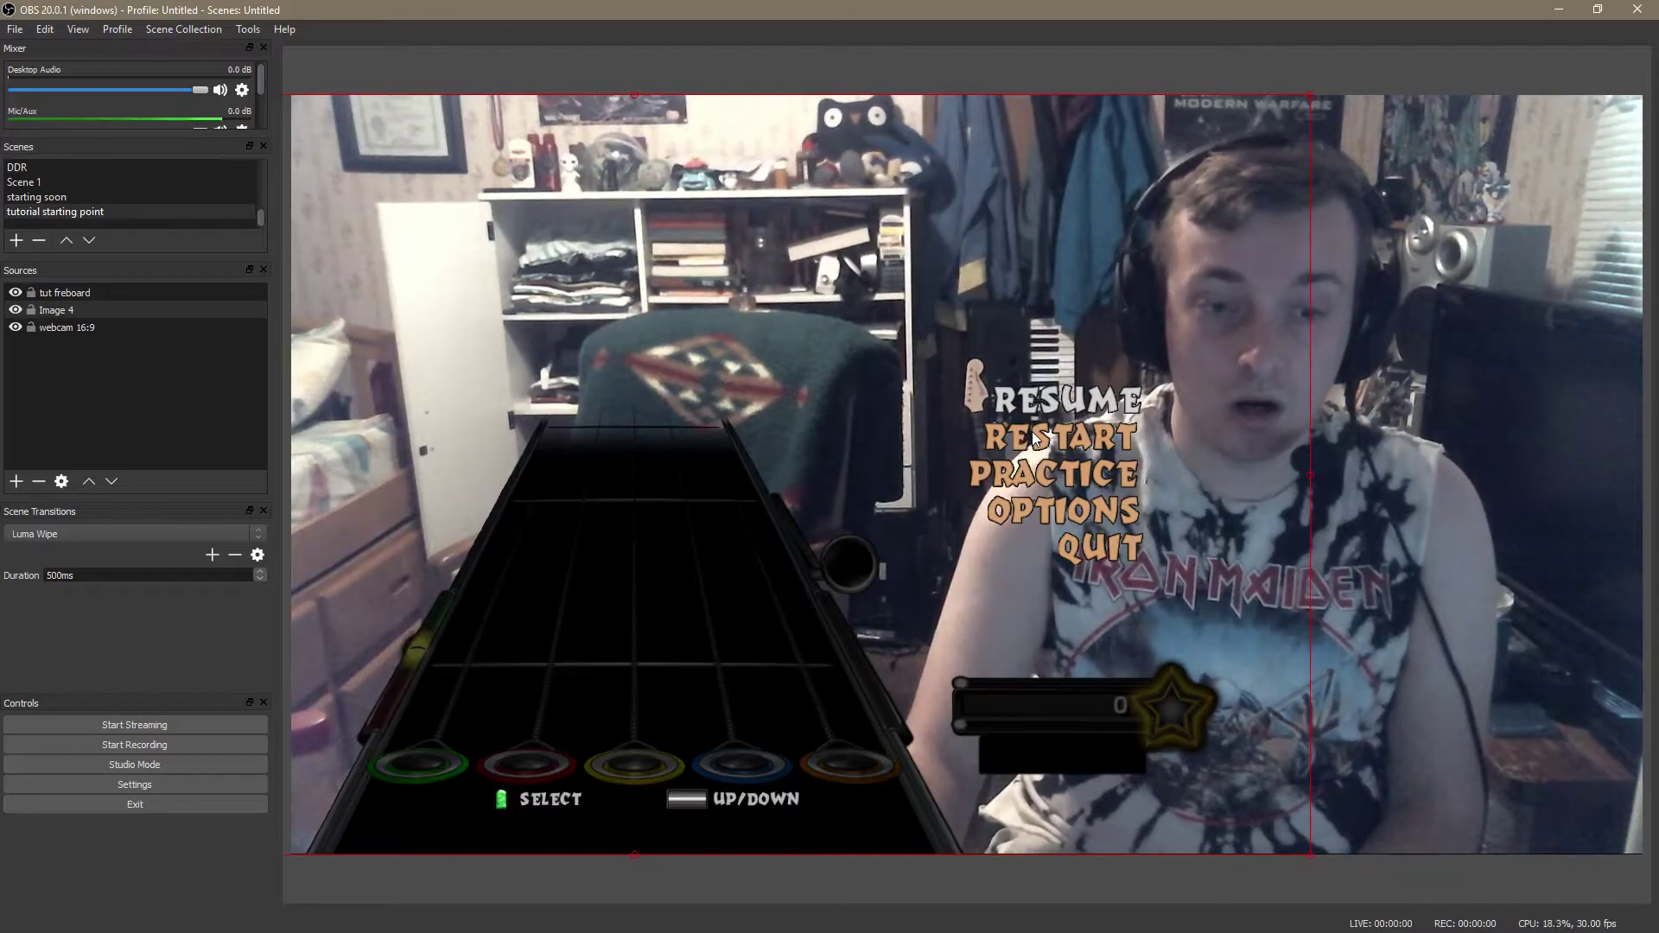
Step: Hide the Image 4 underlay and add a new Media Source
{"action": "left_click", "coordinate": [14, 312]}
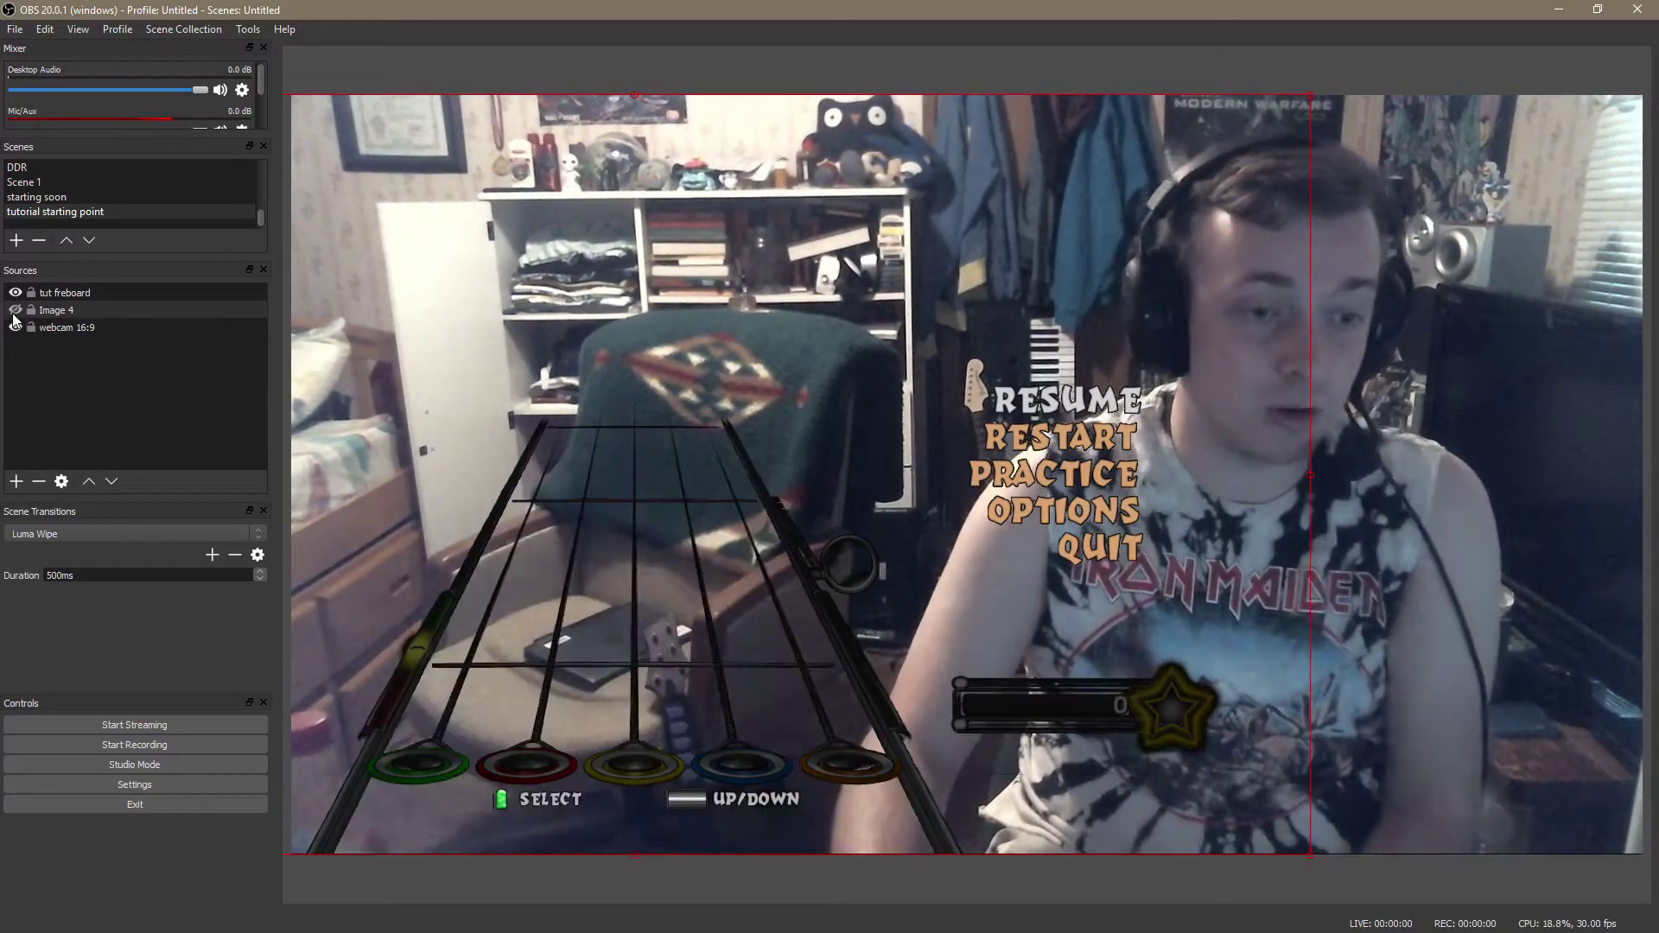
{"action": "left_click", "coordinate": [81, 313]}
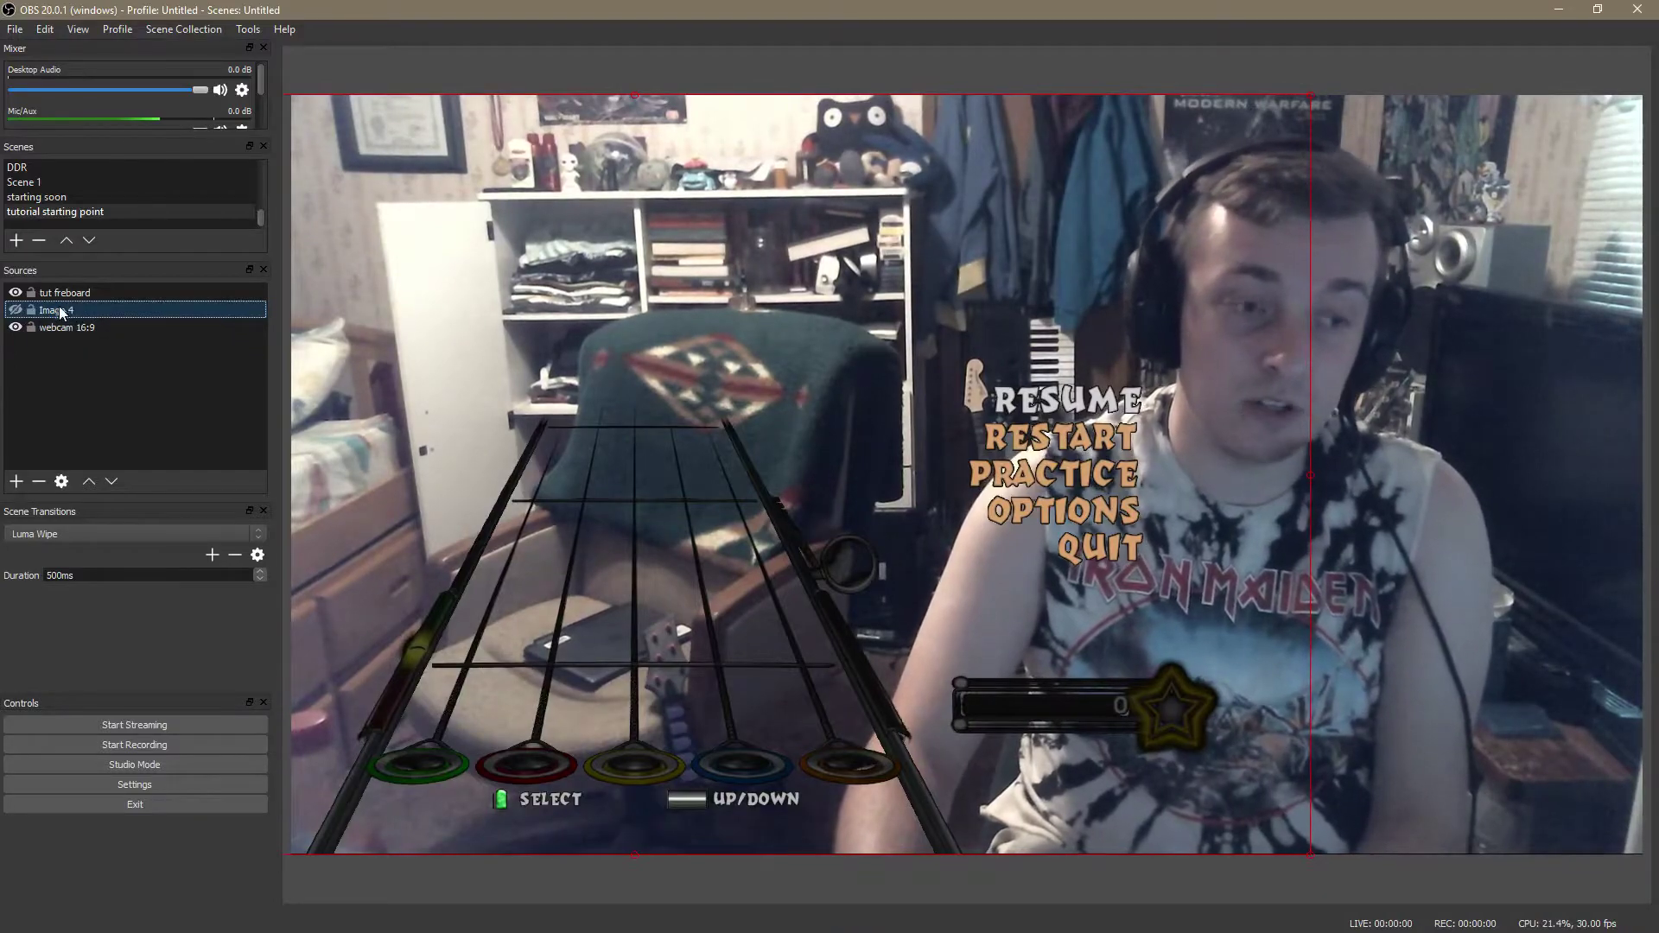
{"action": "left_click", "coordinate": [17, 483]}
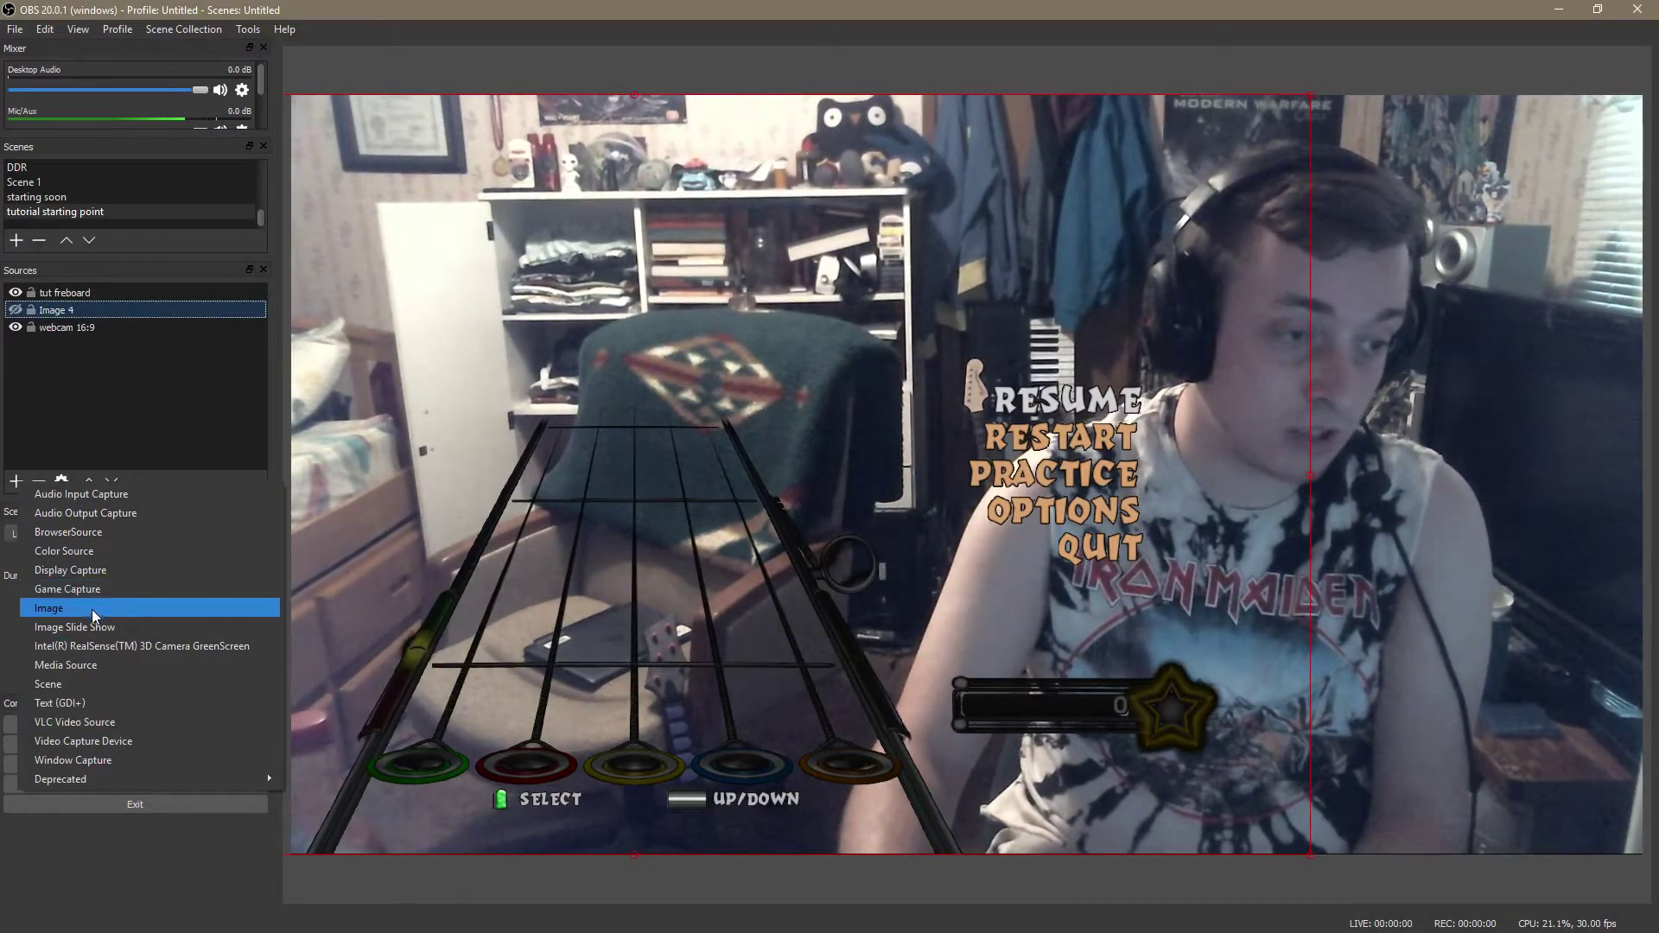
{"action": "left_click", "coordinate": [88, 667]}
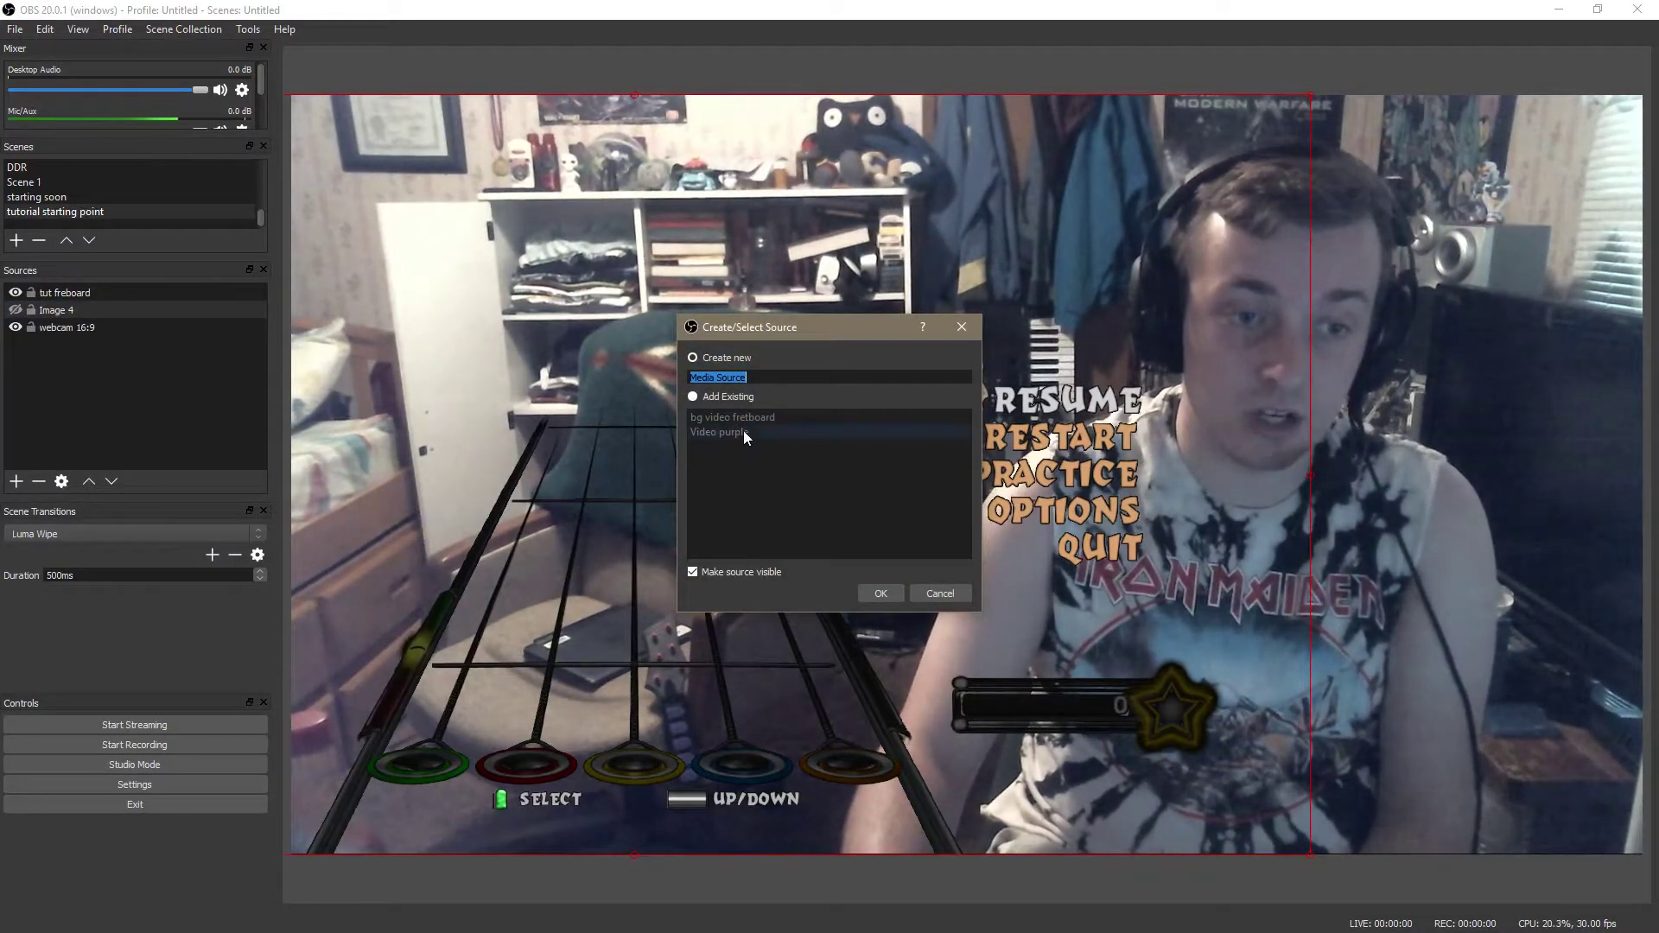
{"action": "left_click", "coordinate": [879, 592]}
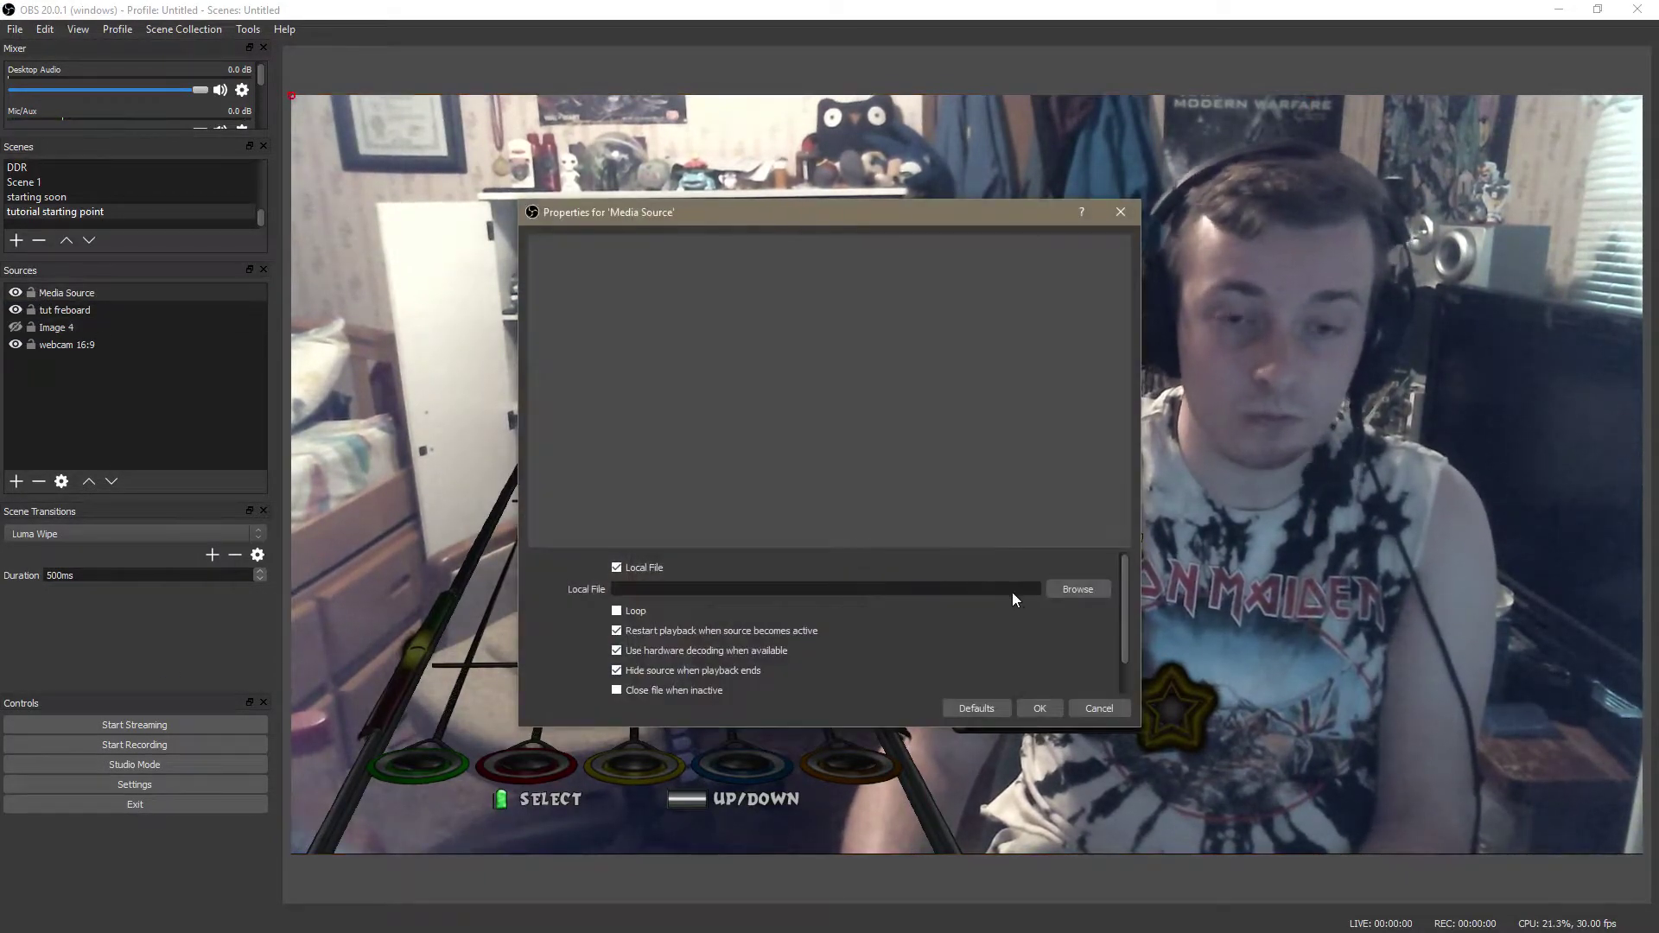
Step: Cancel browsing for a video file and find the purple heaven video in the Stuff for Tutorial folder
{"action": "left_click", "coordinate": [1069, 591]}
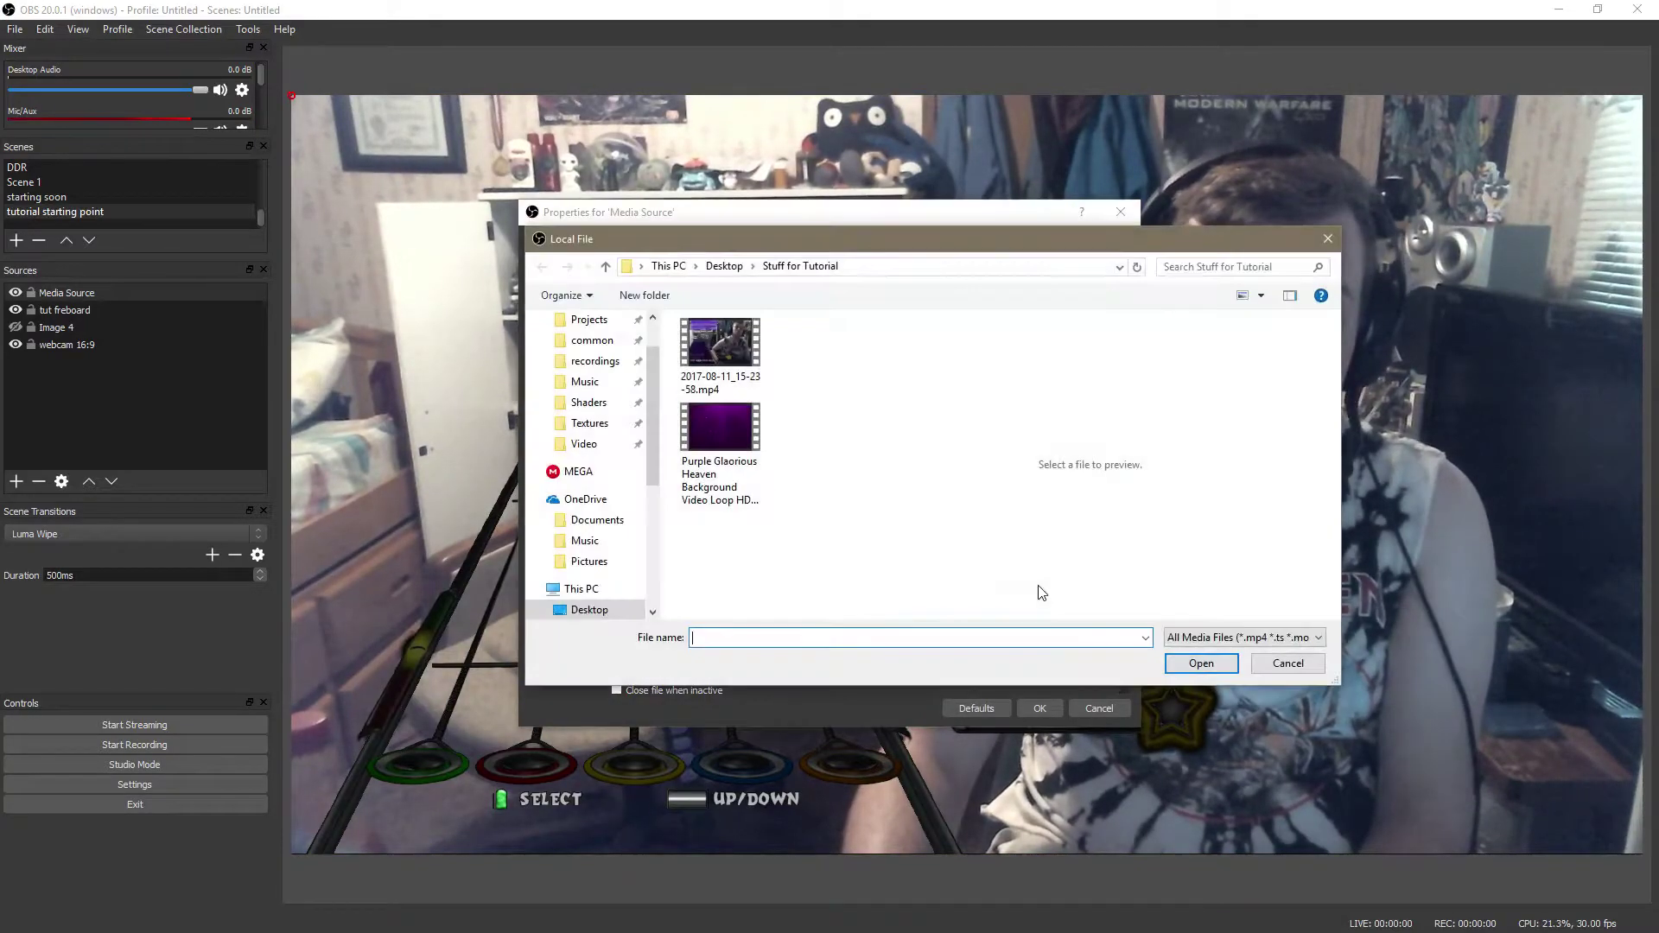
{"action": "left_click", "coordinate": [754, 453]}
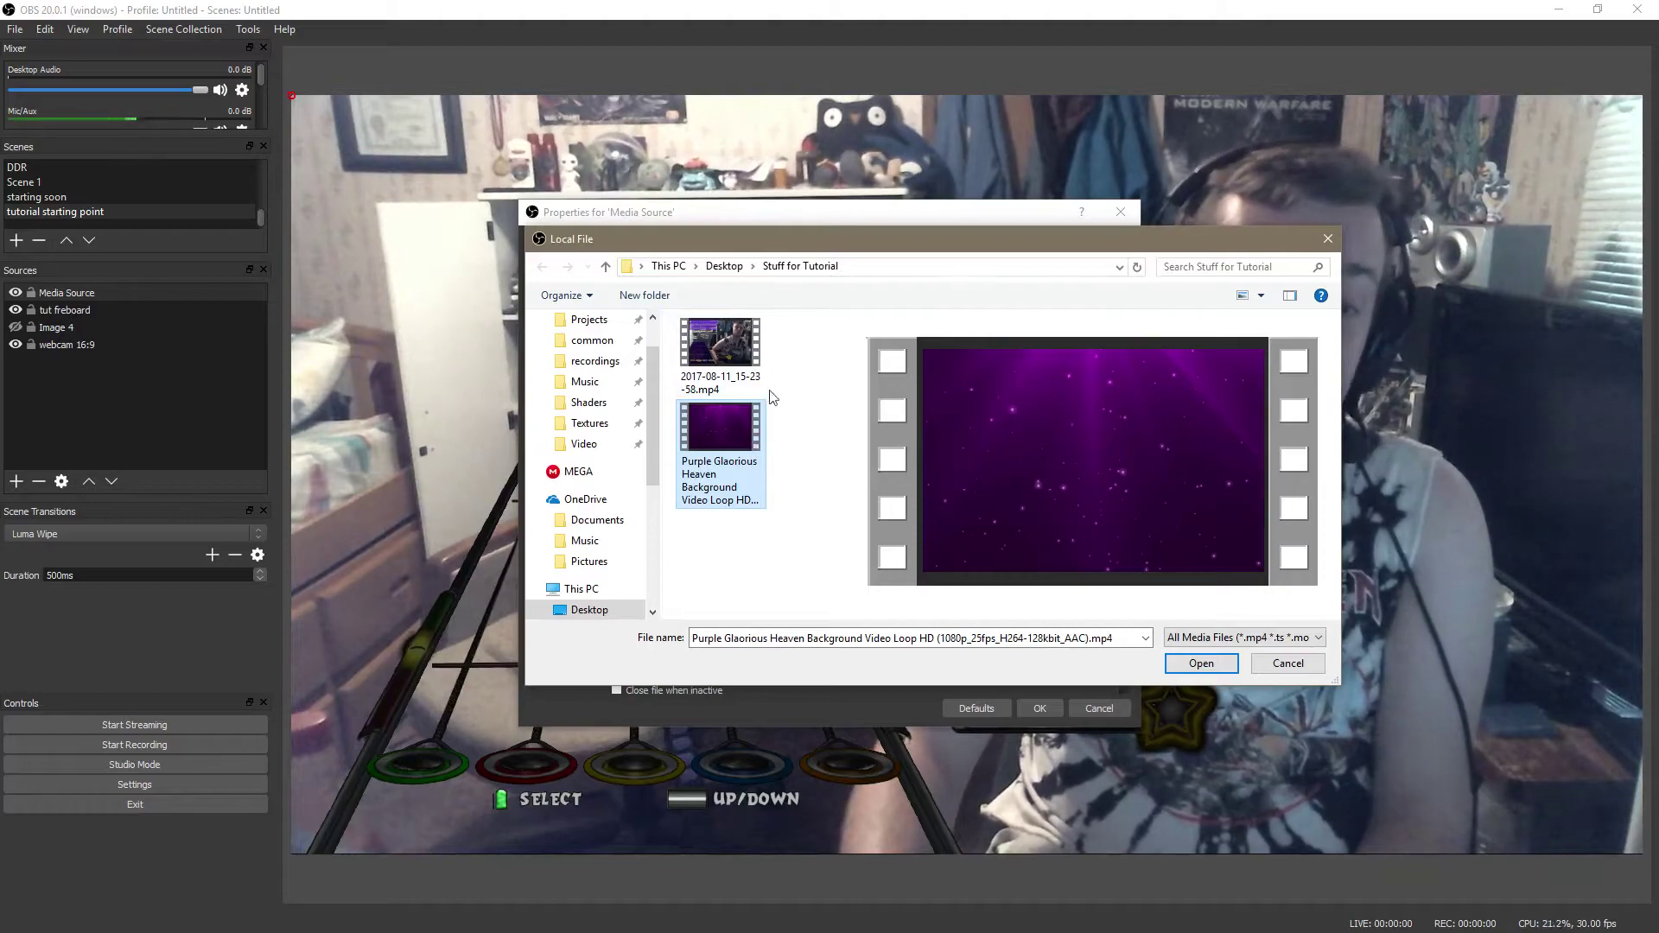
{"action": "key", "text": "Escape"}
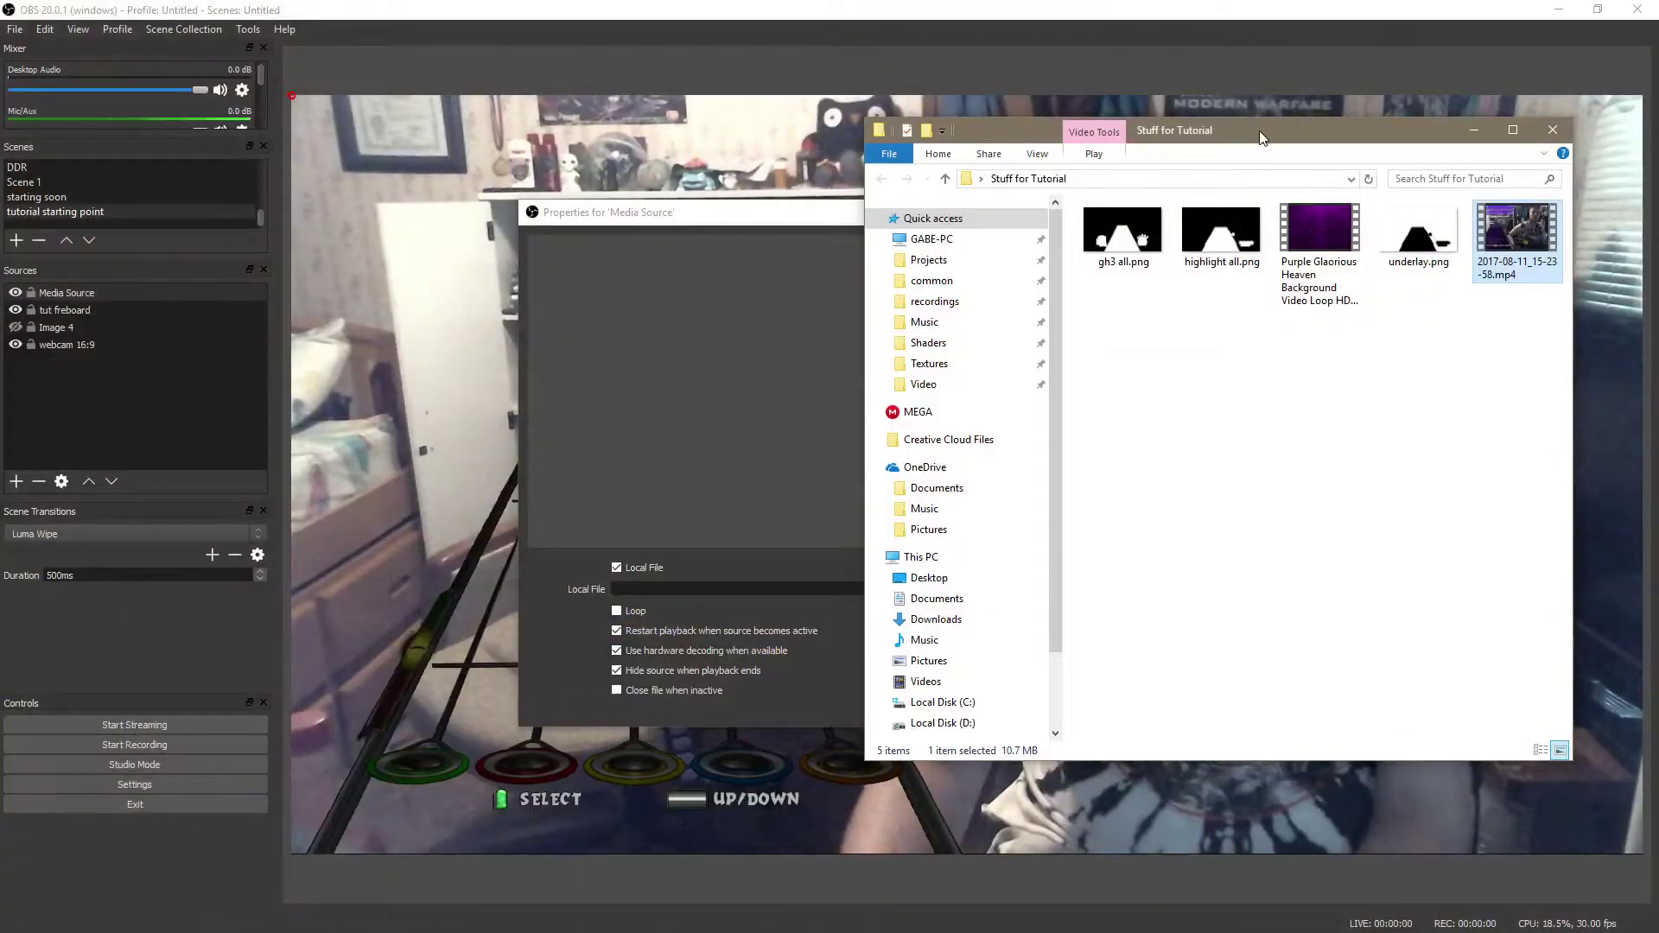
{"action": "left_click_drag", "start_coordinate": [1257, 128], "coordinate": [686, 196]}
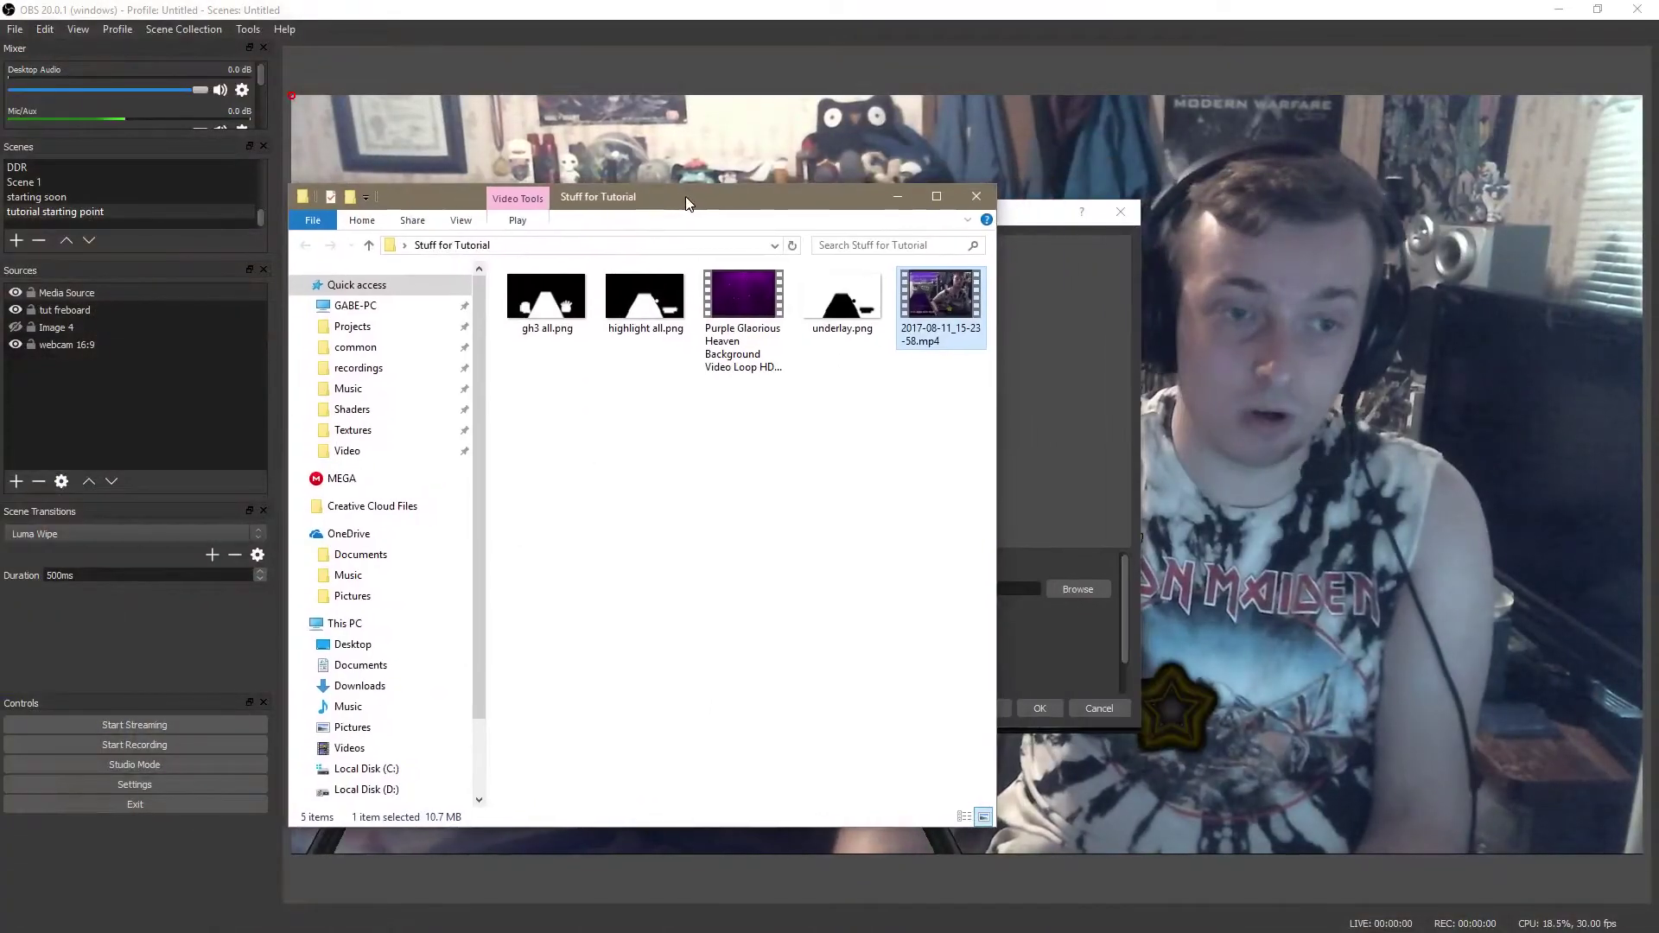
{"action": "left_click", "coordinate": [729, 293]}
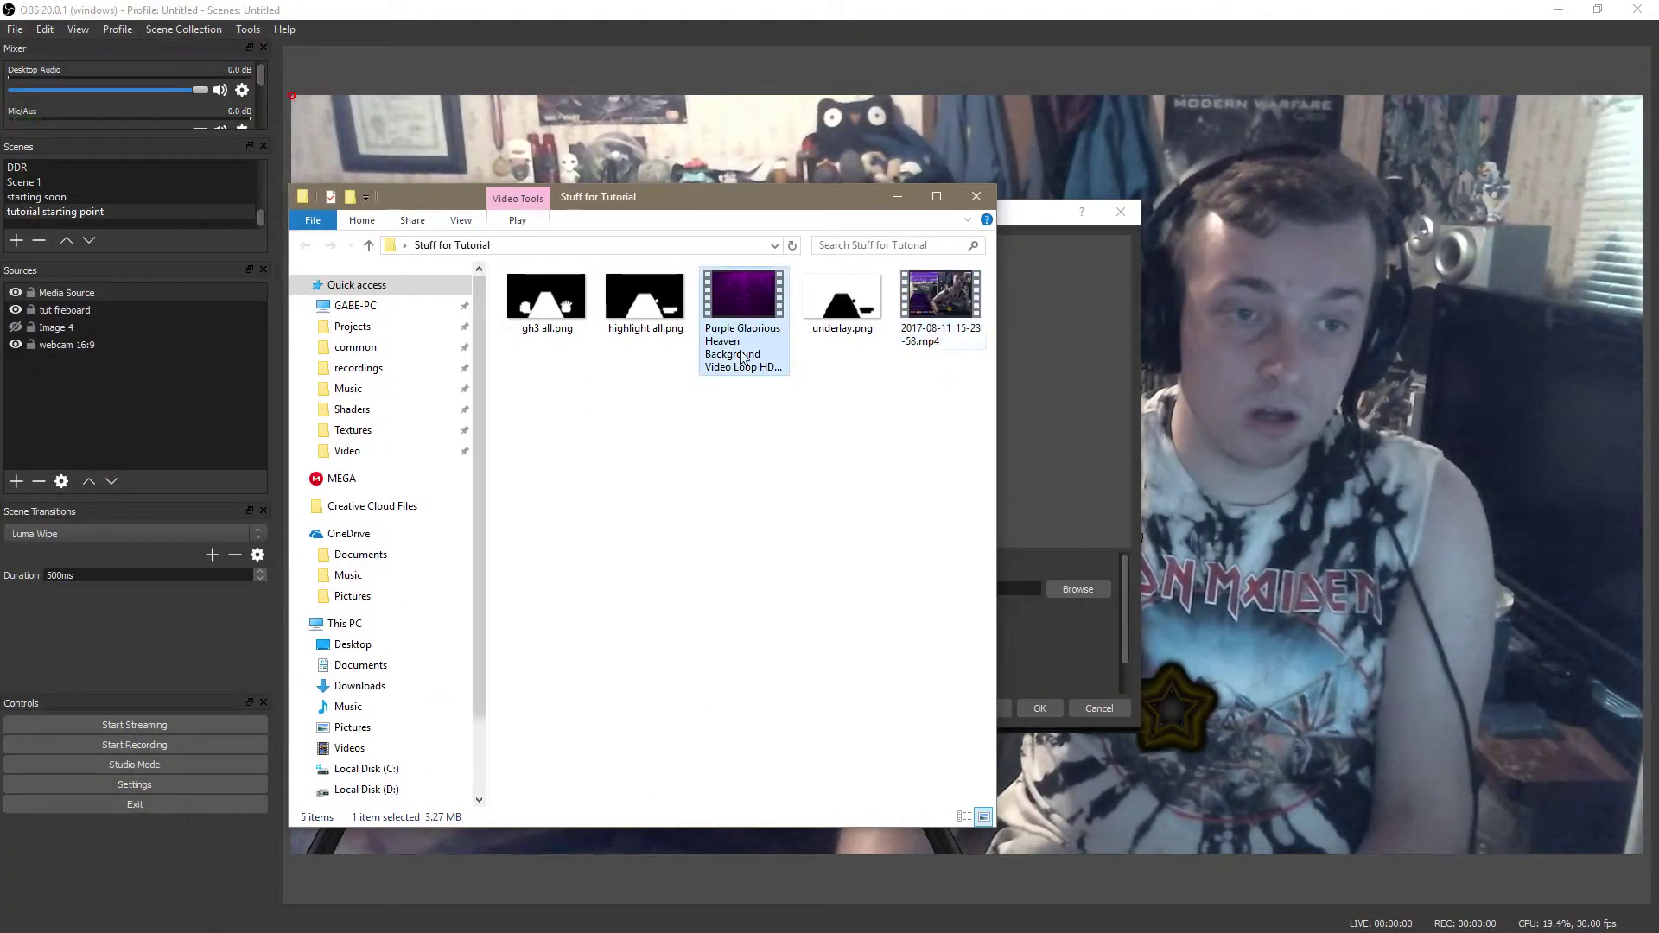
Step: Play the Purple Glaorious Heaven background video in Media Player Classic and skip ahead
{"action": "double_click", "coordinate": [775, 324]}
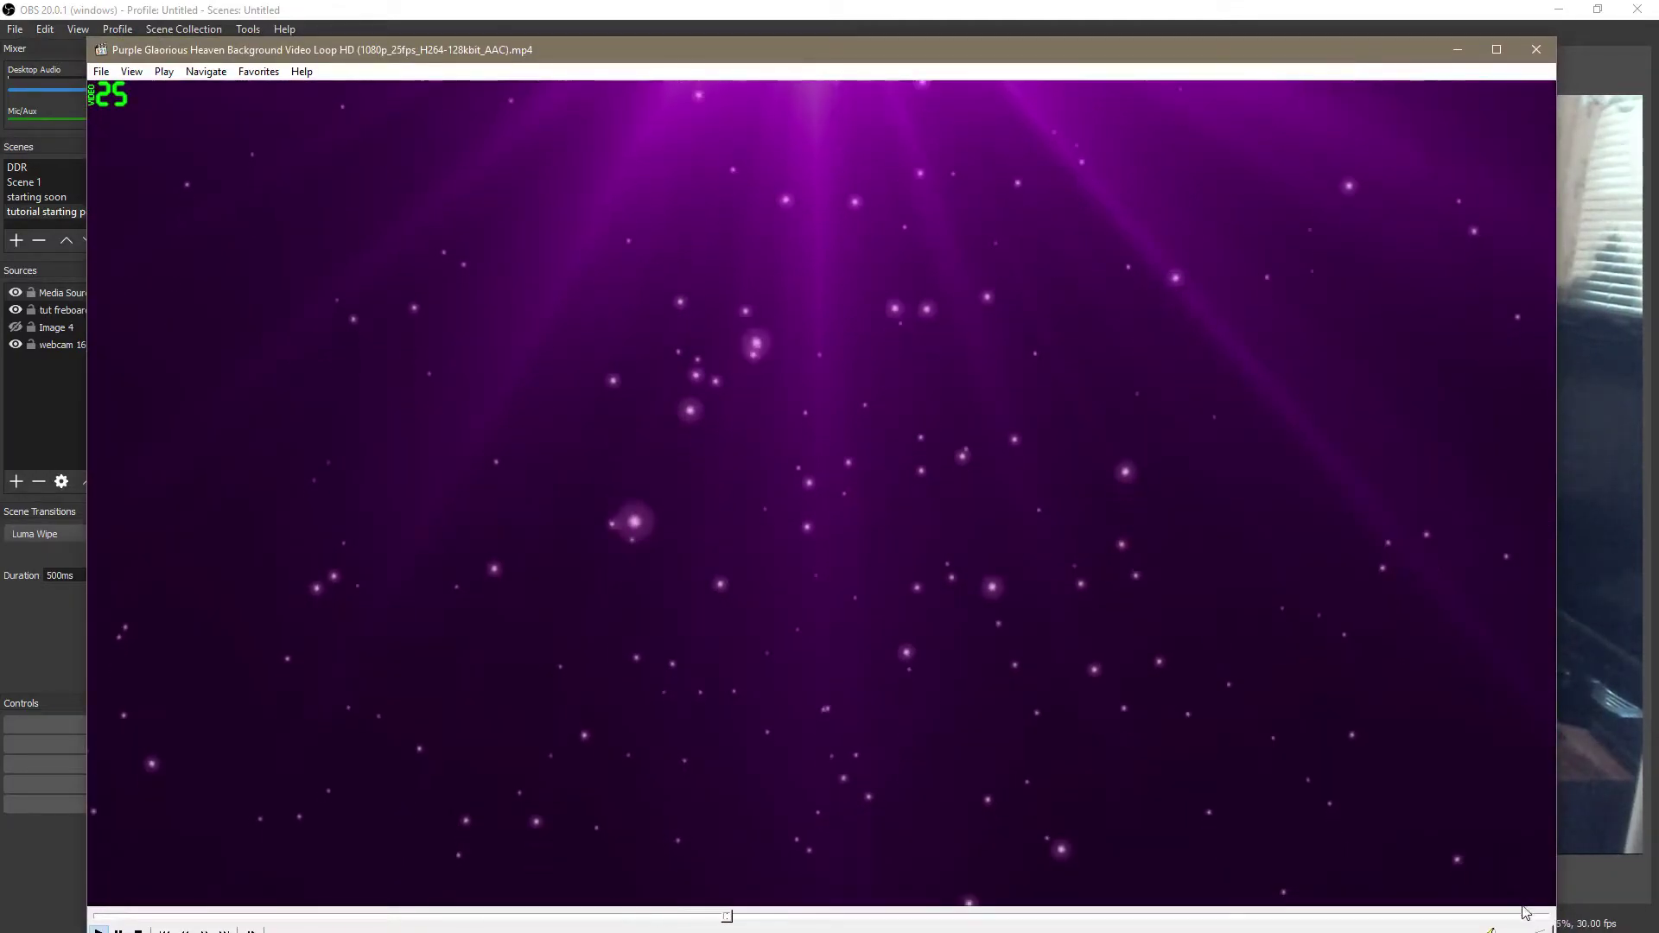
{"action": "key", "text": "Right"}
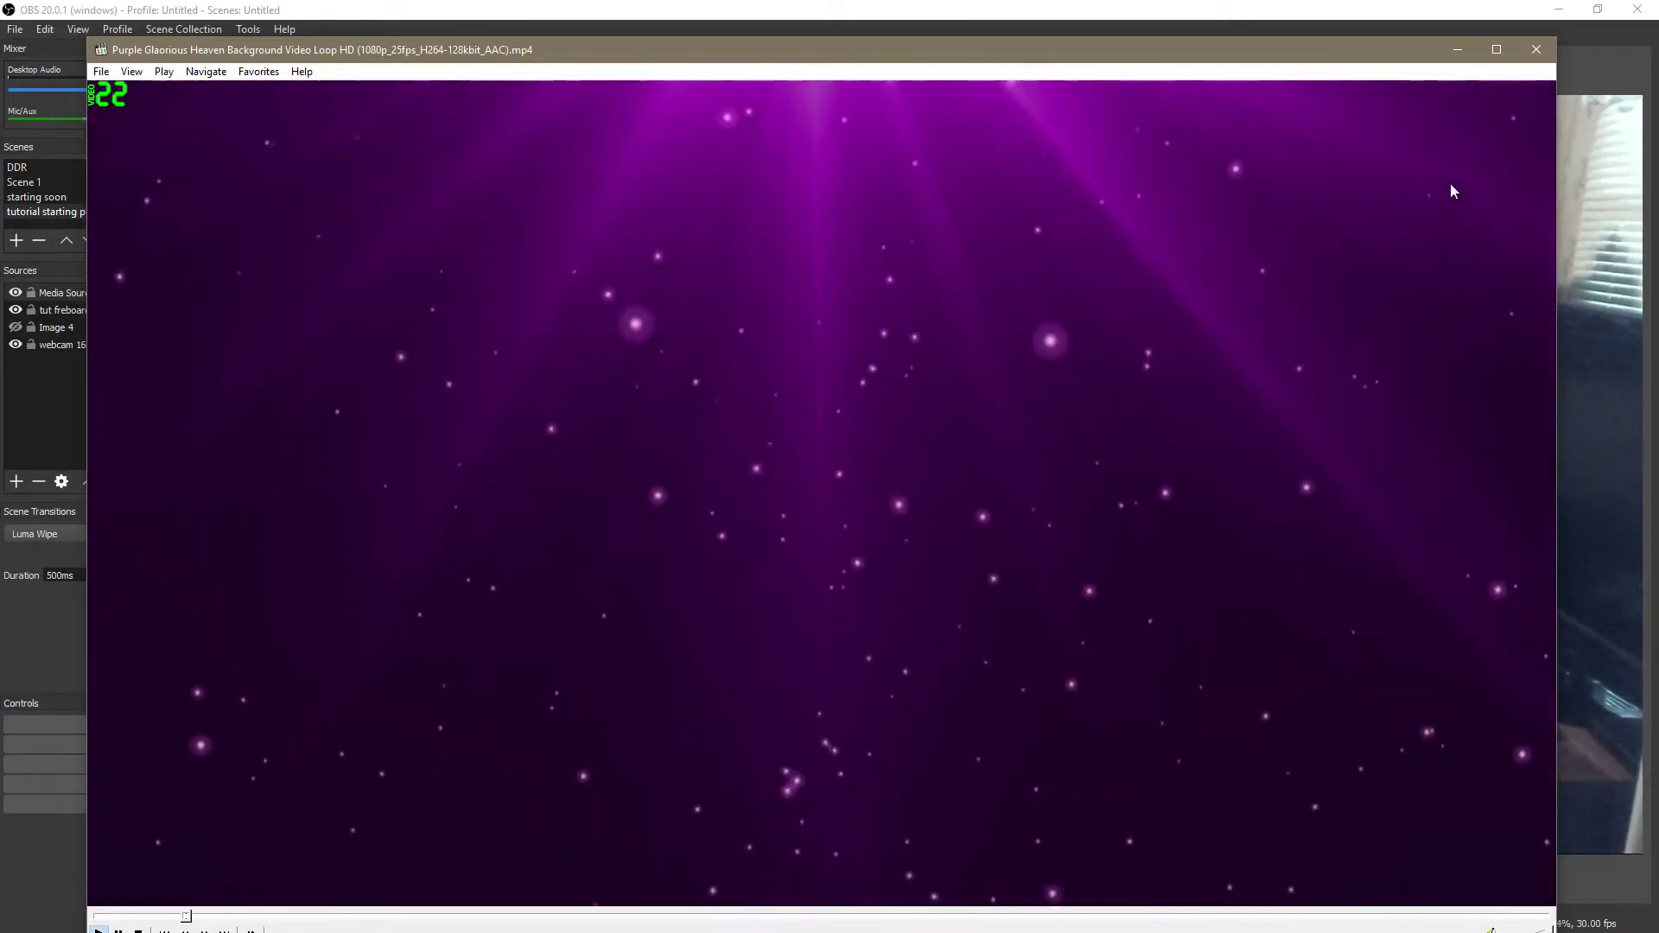
Step: Close the video player and search YouTube for 'ambient background video loop', browsing the results
{"action": "left_click", "coordinate": [1548, 53]}
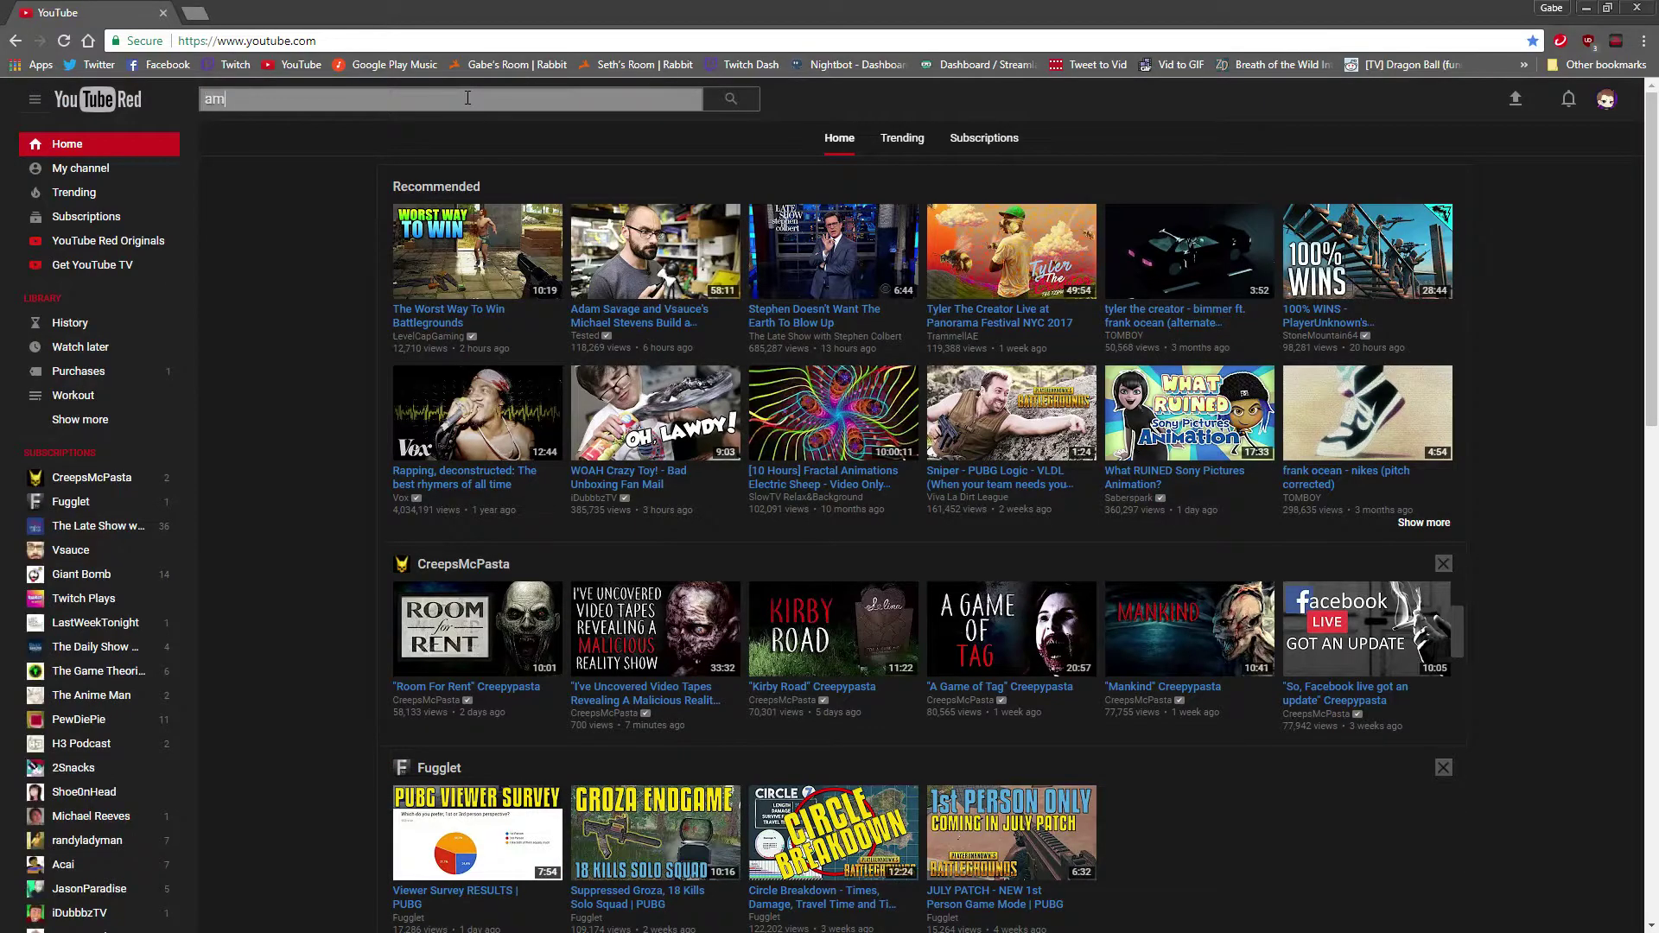
{"action": "type", "text": "bient"}
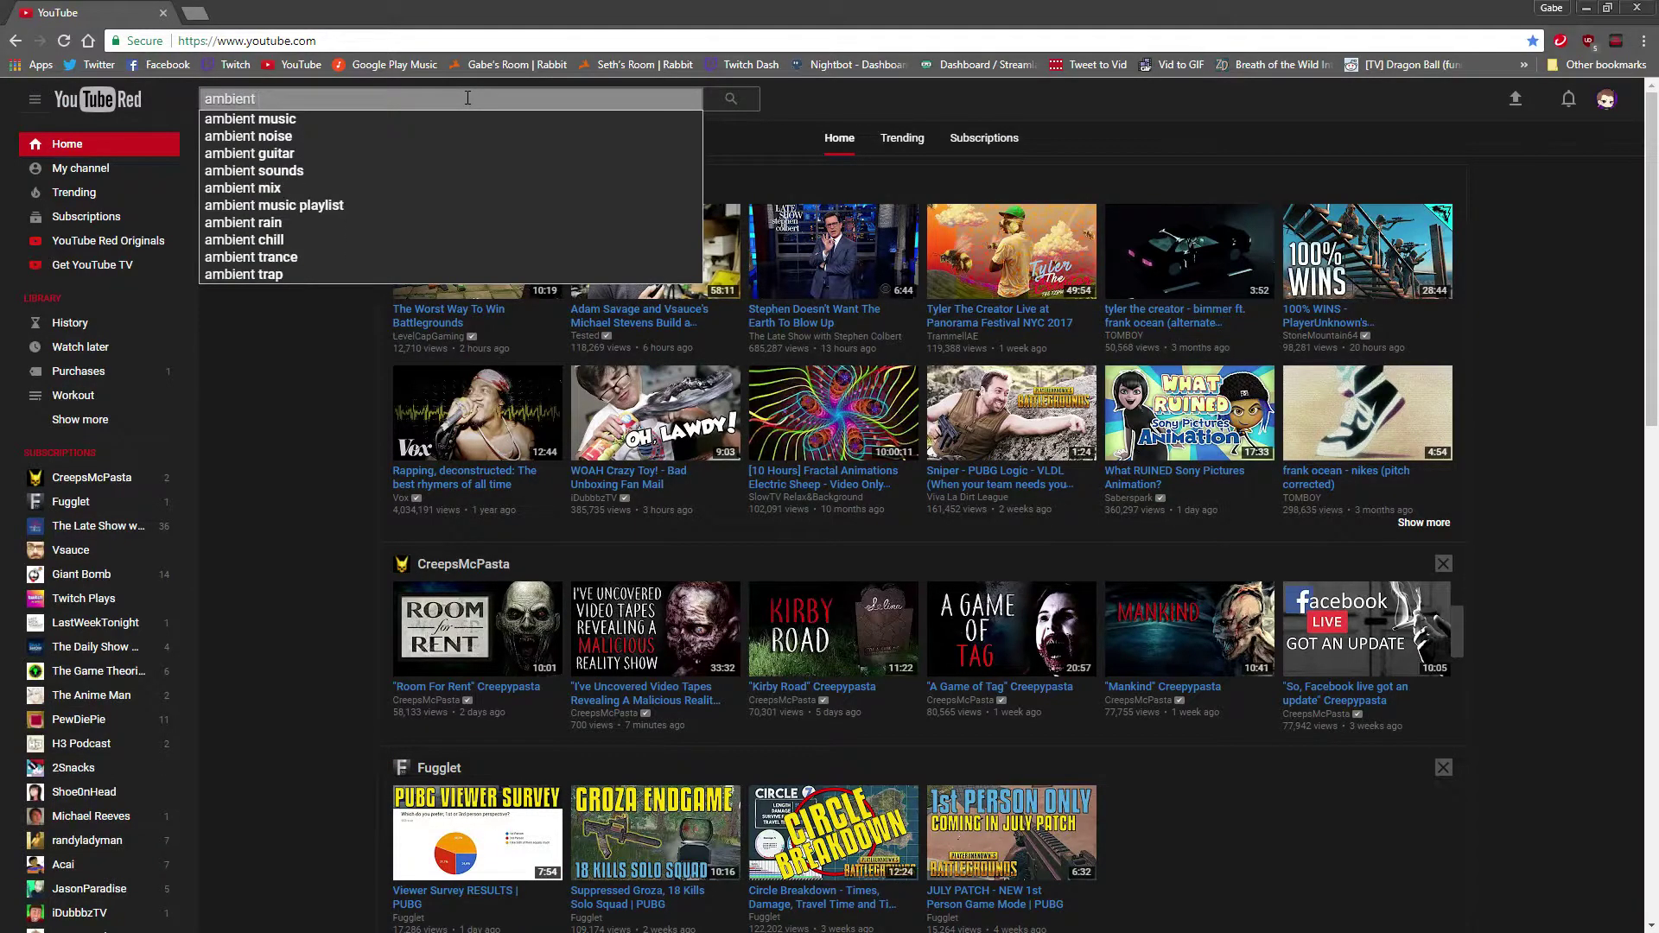
{"action": "type", "text": " background video "}
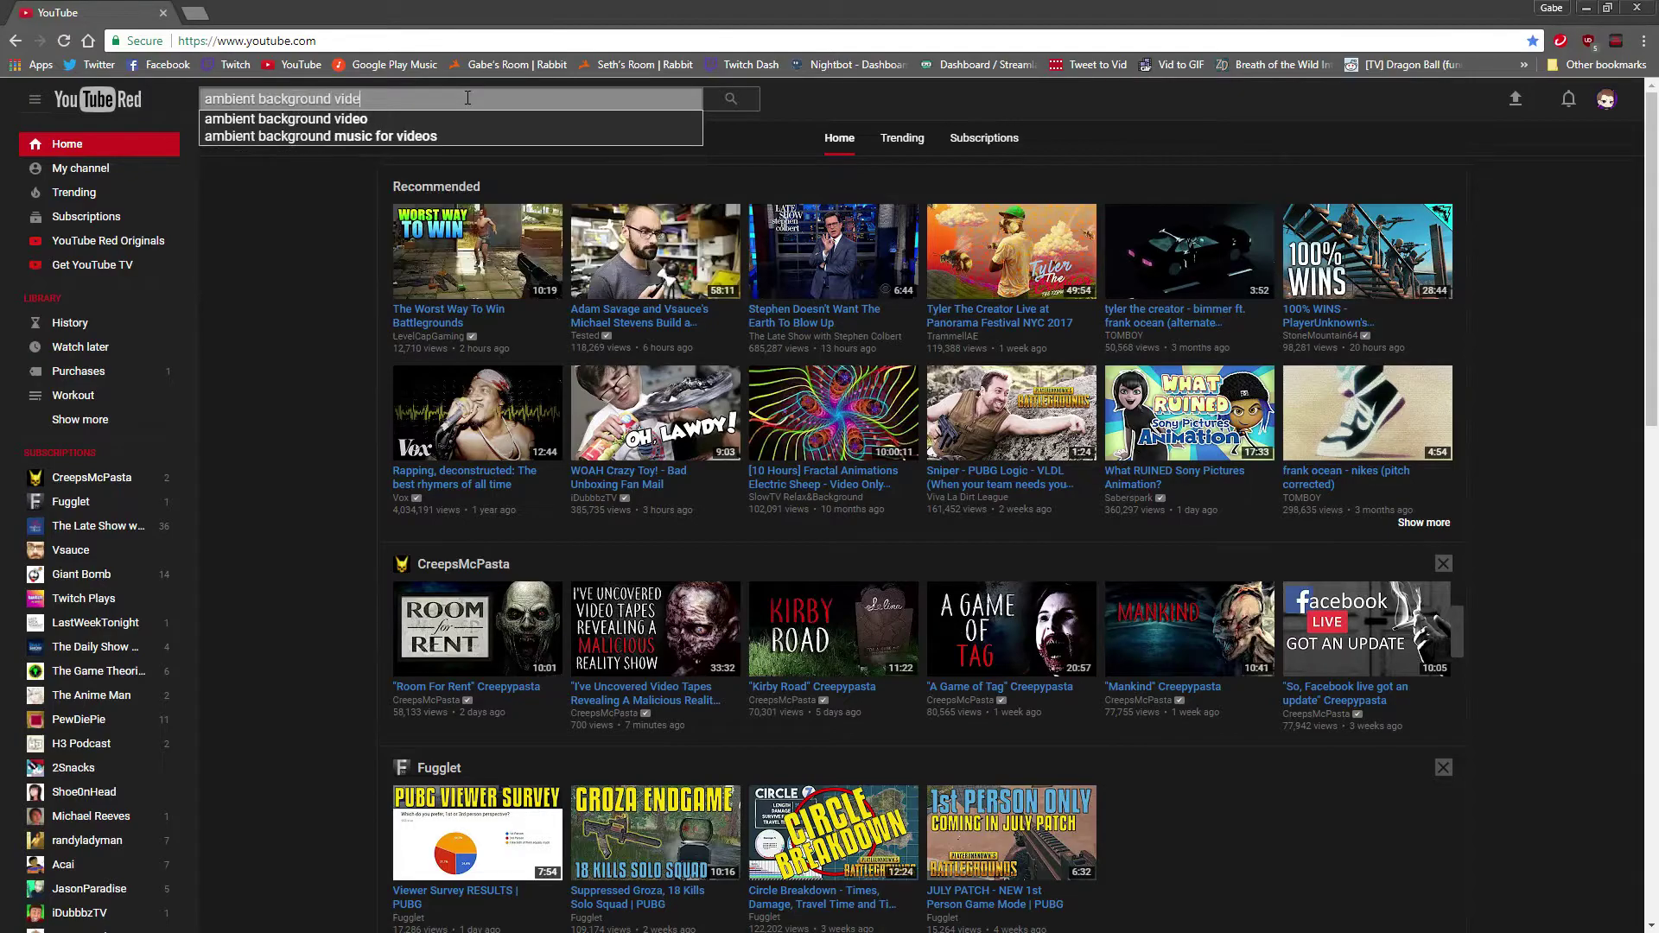
{"action": "type", "text": "loop"}
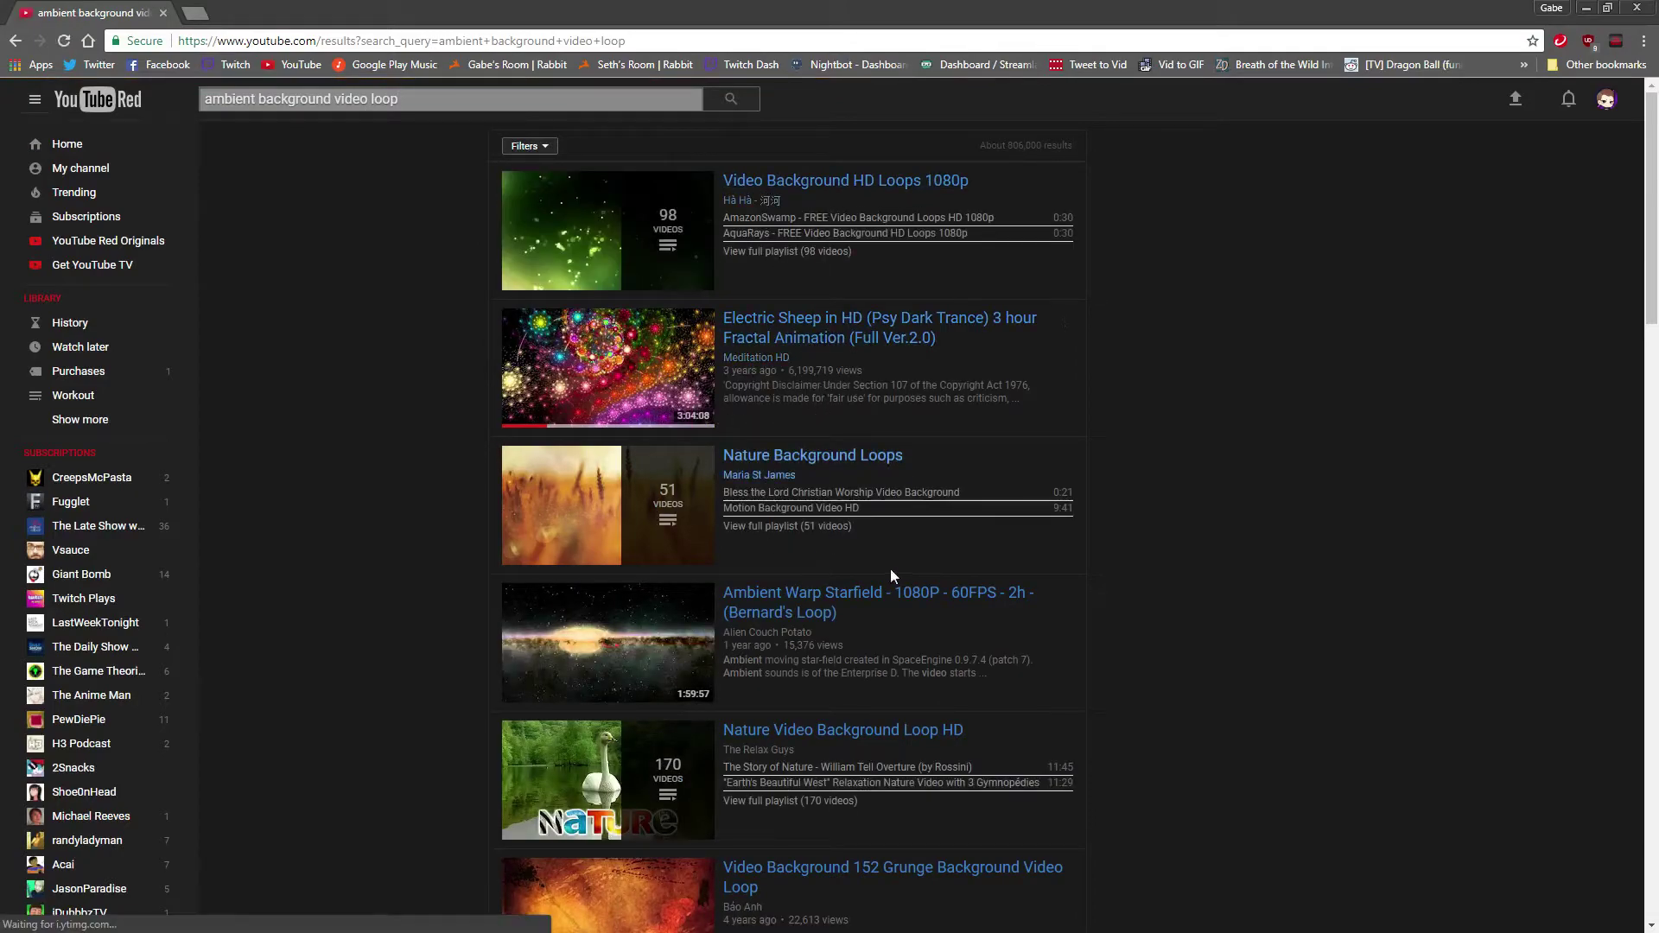
{"action": "scroll", "coordinate": [771, 615], "scroll_direction": "down", "scroll_amount": 9}
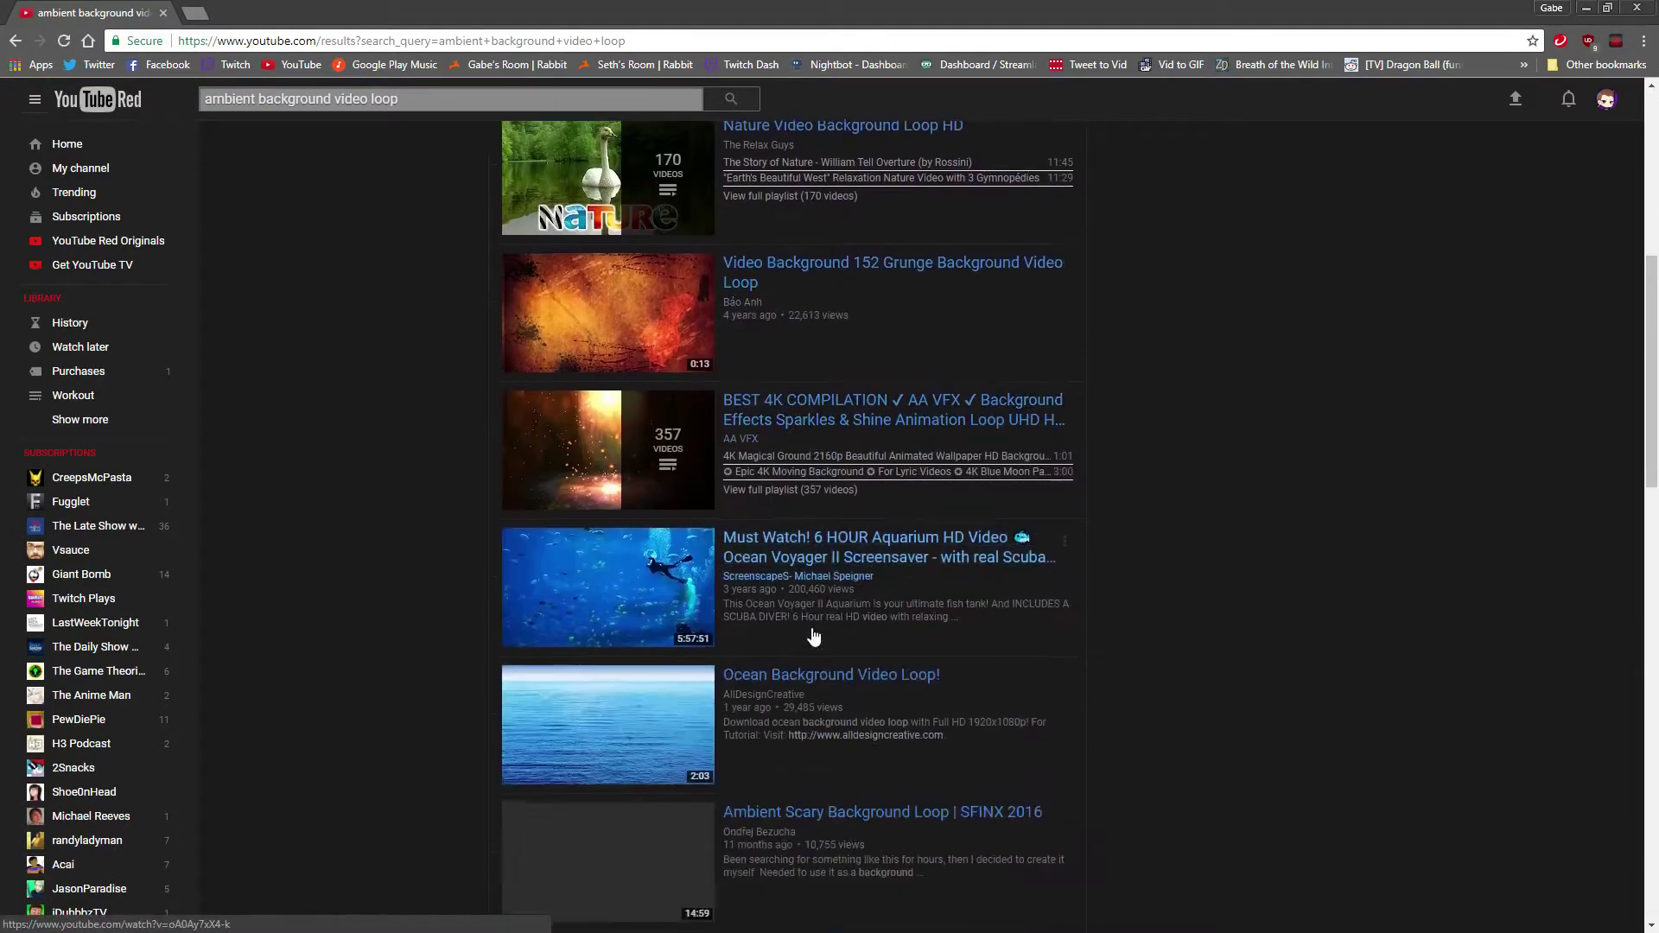
{"action": "scroll", "coordinate": [812, 629], "scroll_direction": "down", "scroll_amount": 6}
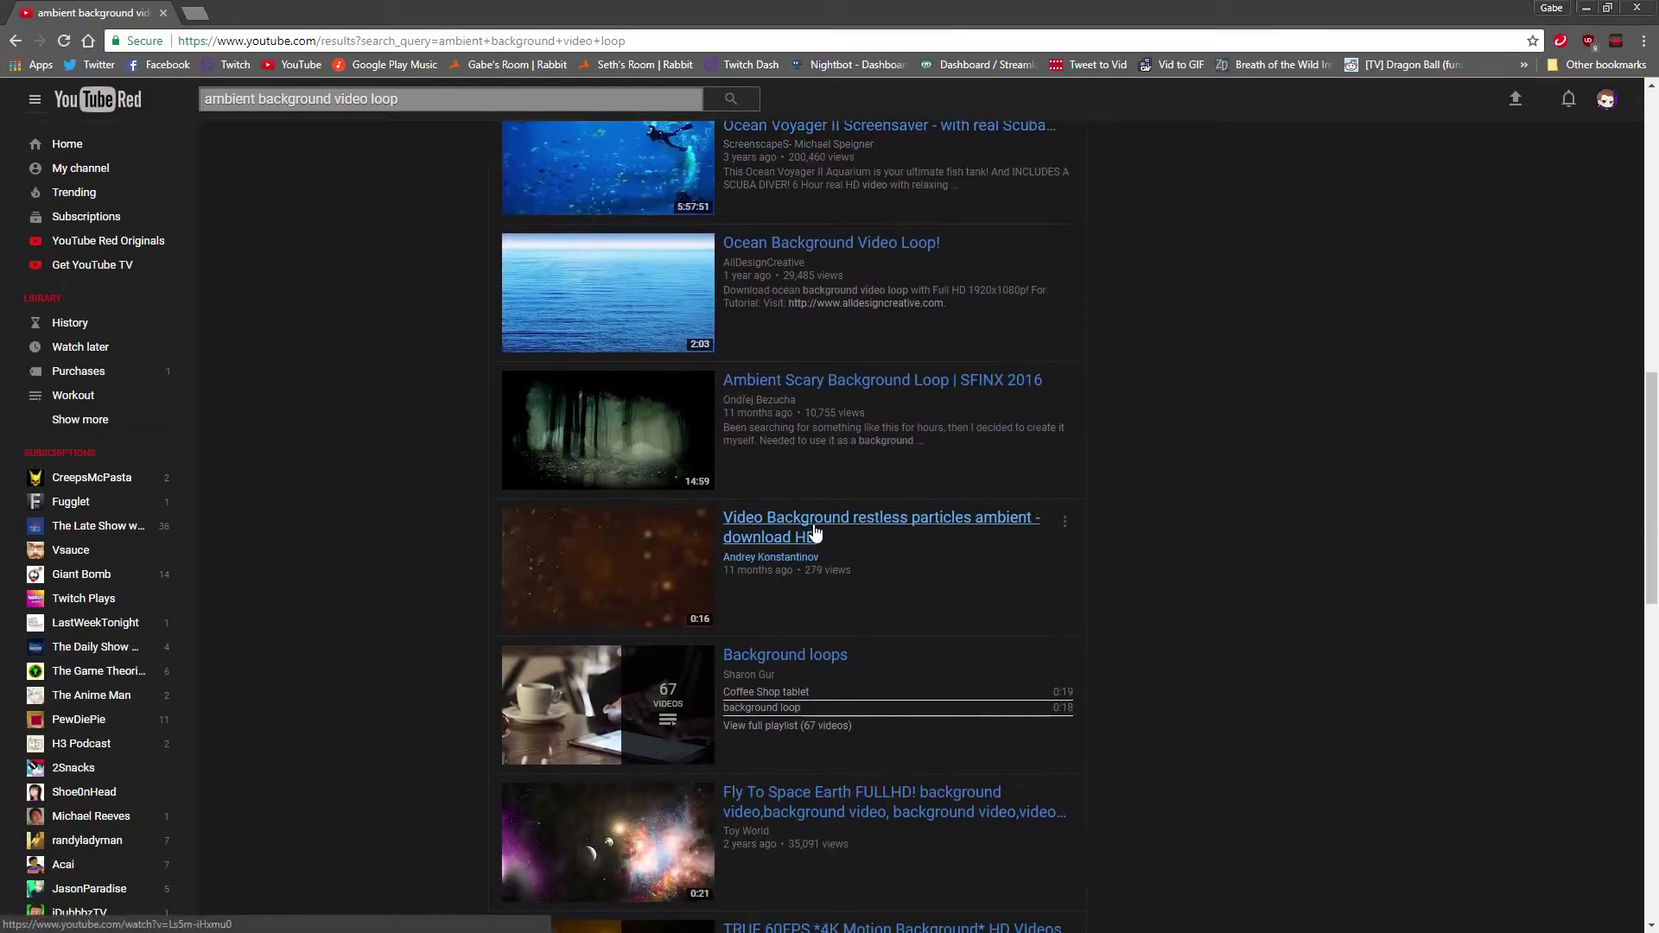
{"action": "scroll", "coordinate": [815, 532], "scroll_direction": "down", "scroll_amount": 7}
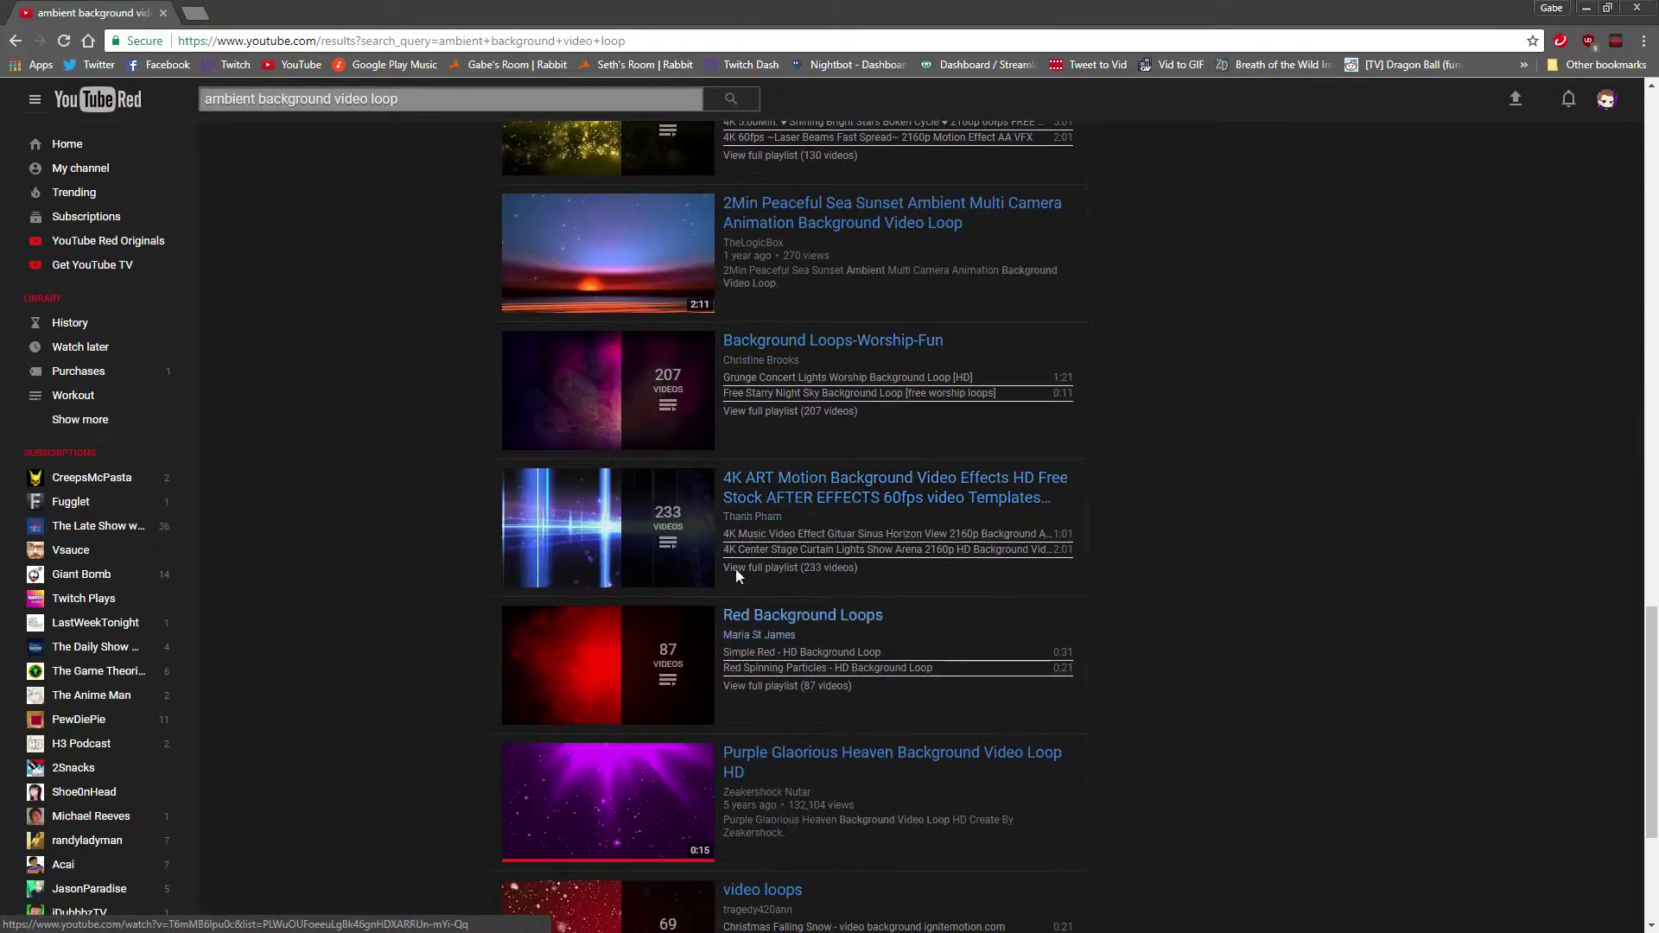
{"action": "scroll", "coordinate": [662, 683], "scroll_direction": "down", "scroll_amount": 2}
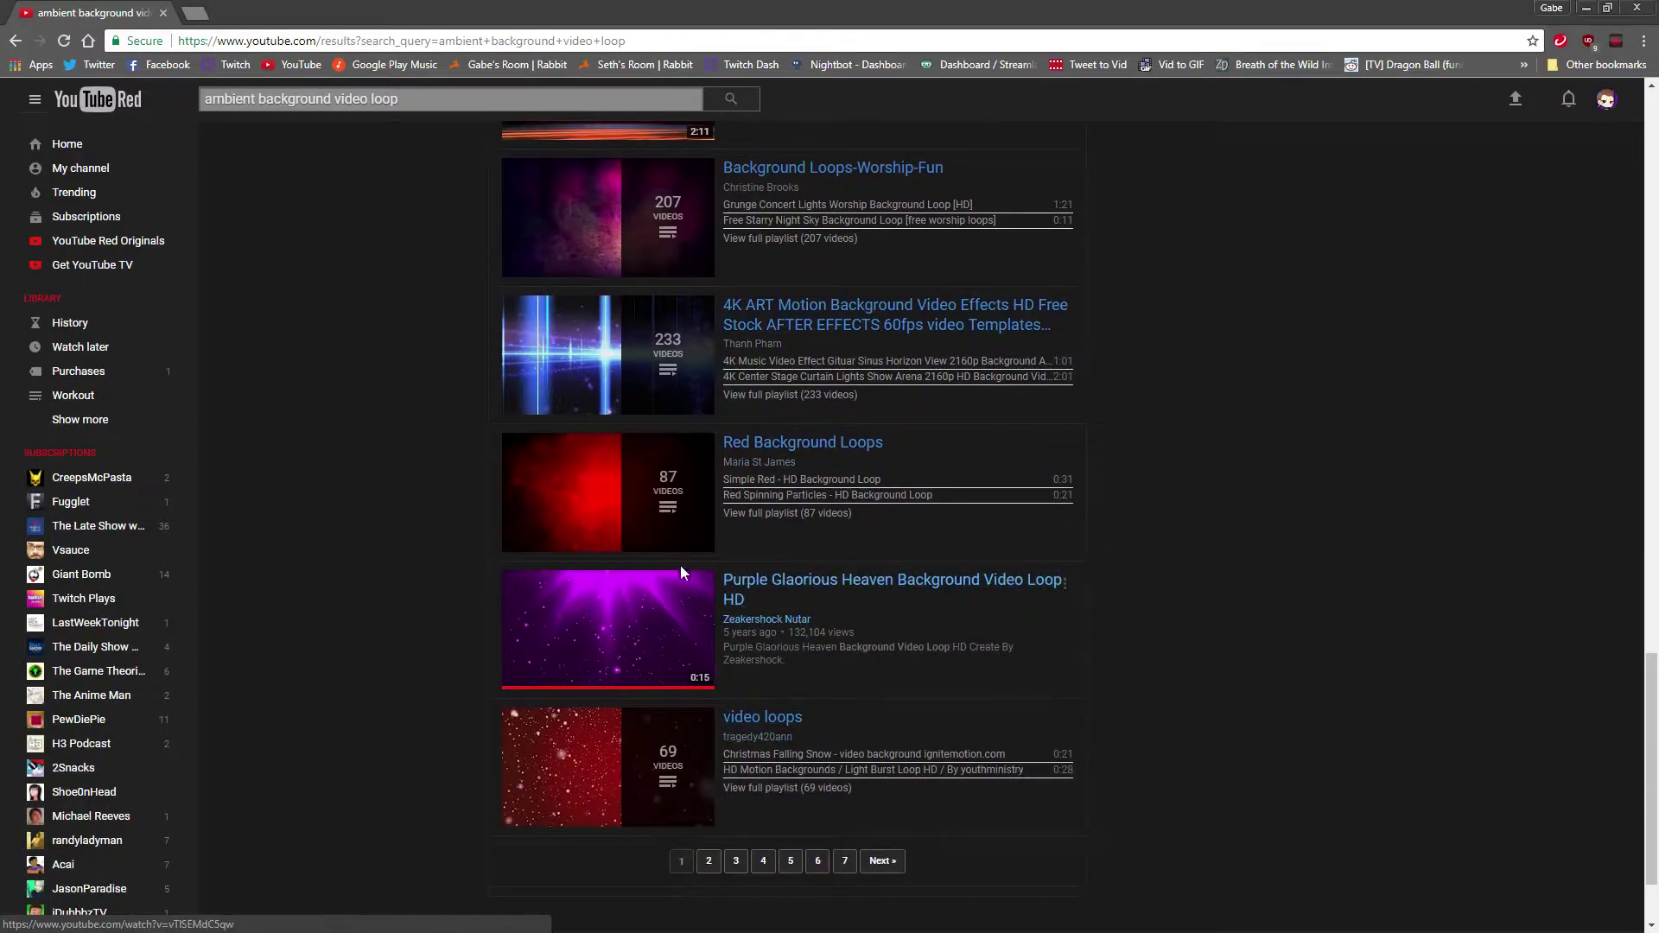
{"action": "scroll", "coordinate": [862, 481], "scroll_direction": "up", "scroll_amount": 20}
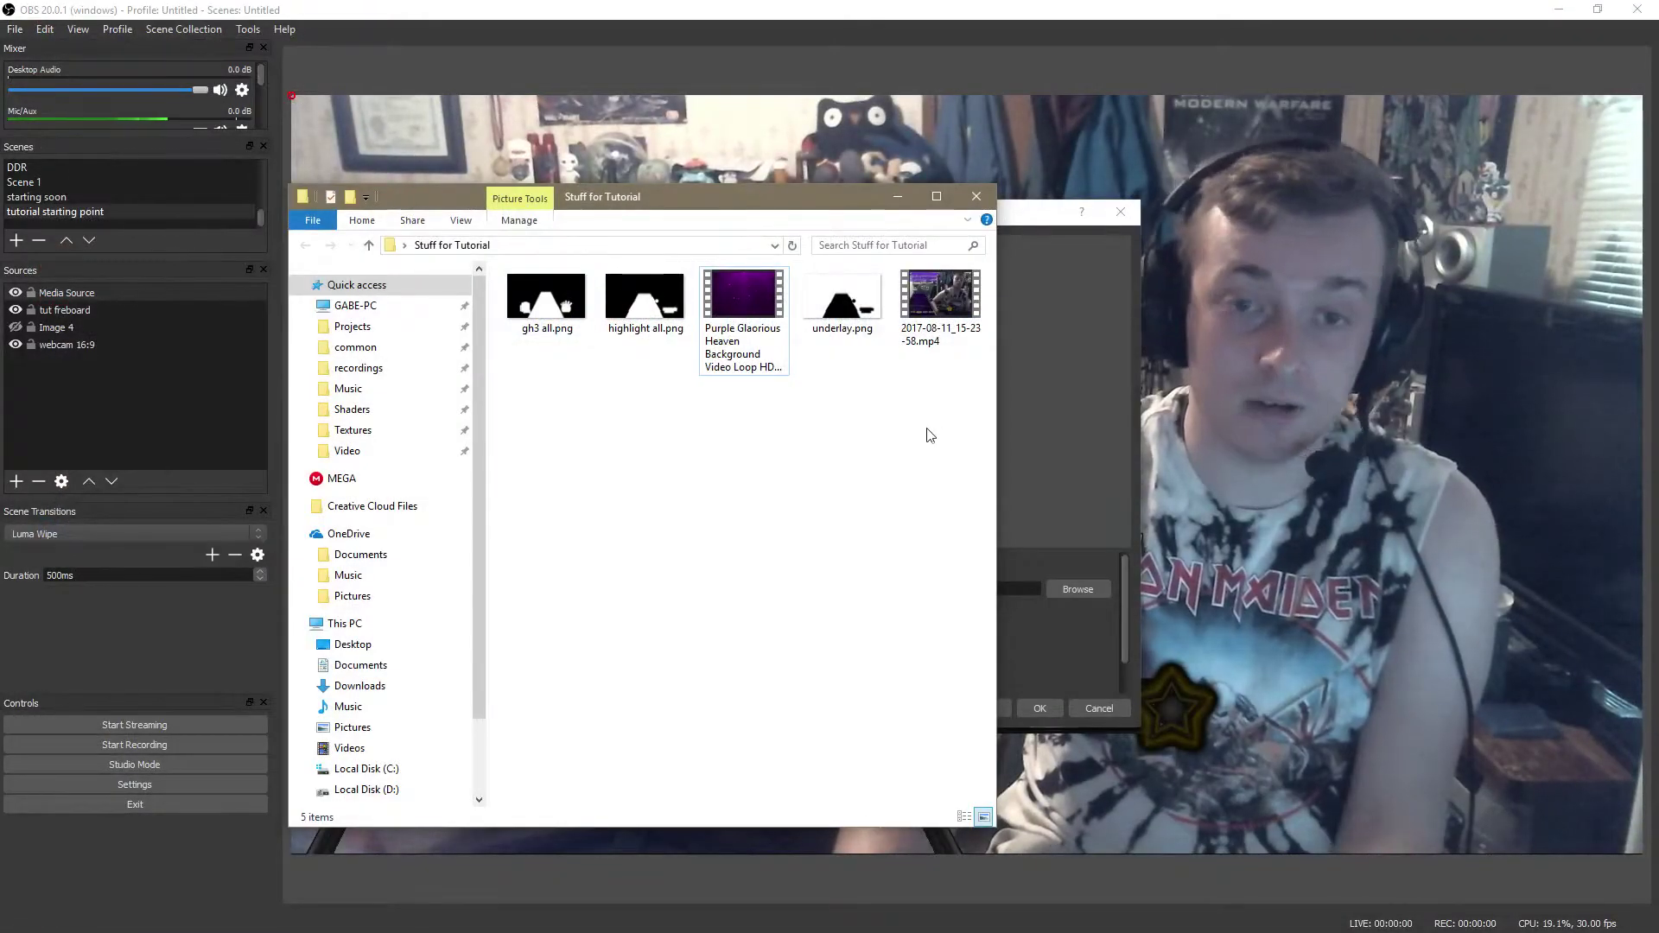
Step: Deactivate the webcam device in the webcam 16:9 source's properties
{"action": "left_click", "coordinate": [891, 194]}
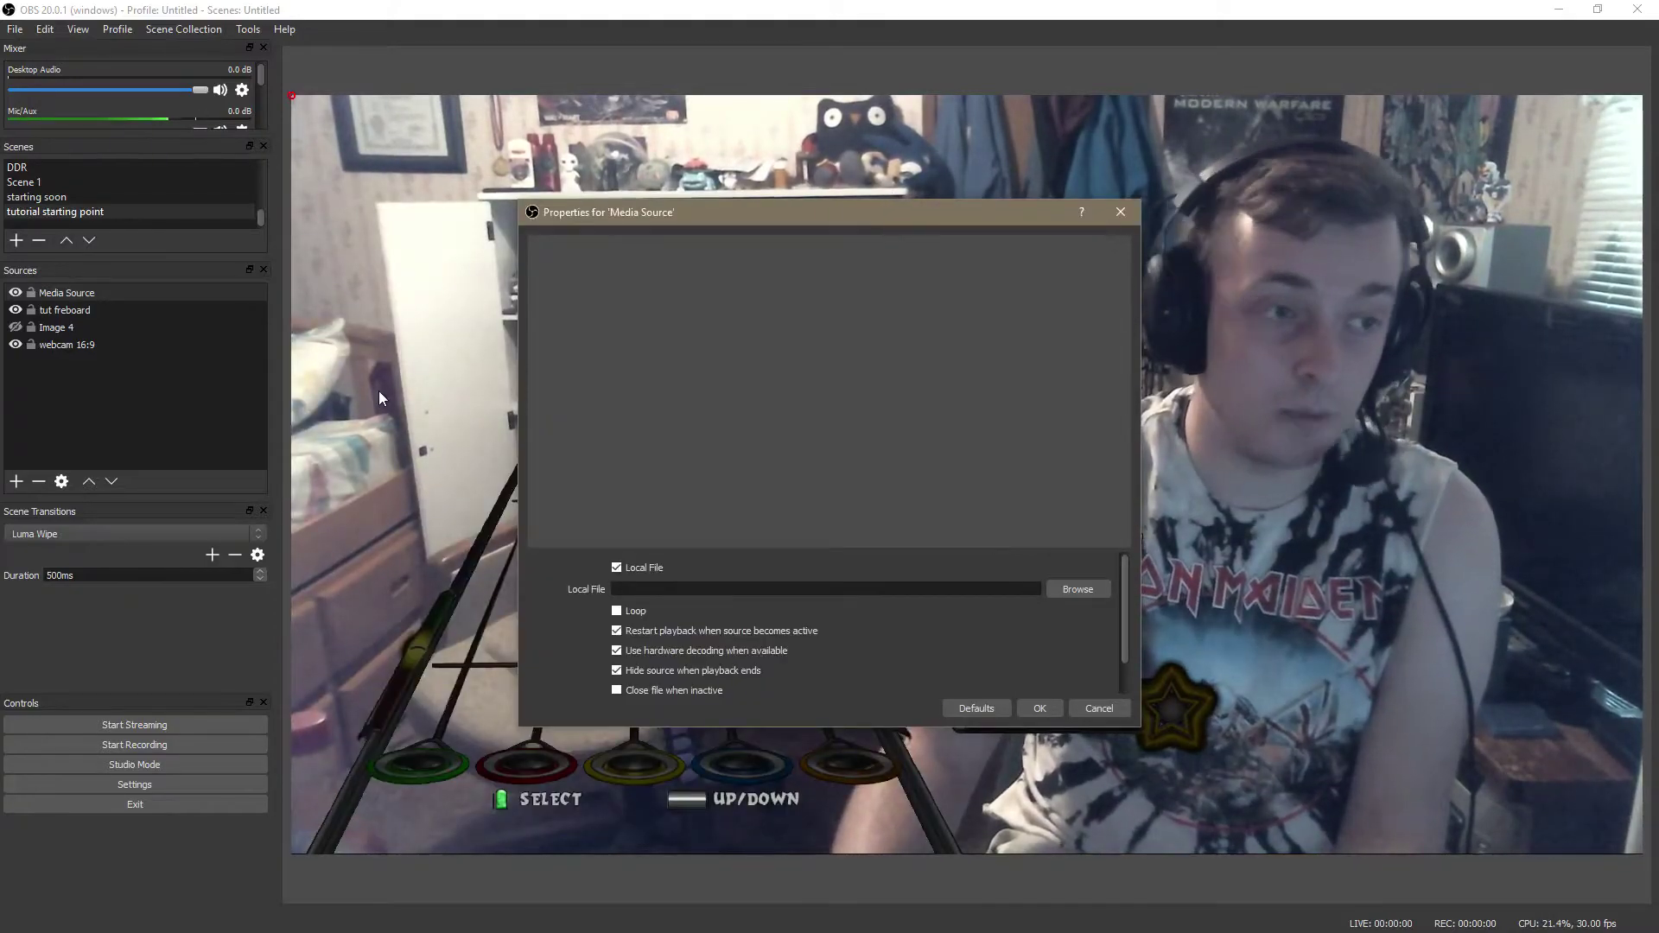
{"action": "right_click", "coordinate": [80, 351]}
{"action": "left_click", "coordinate": [189, 724]}
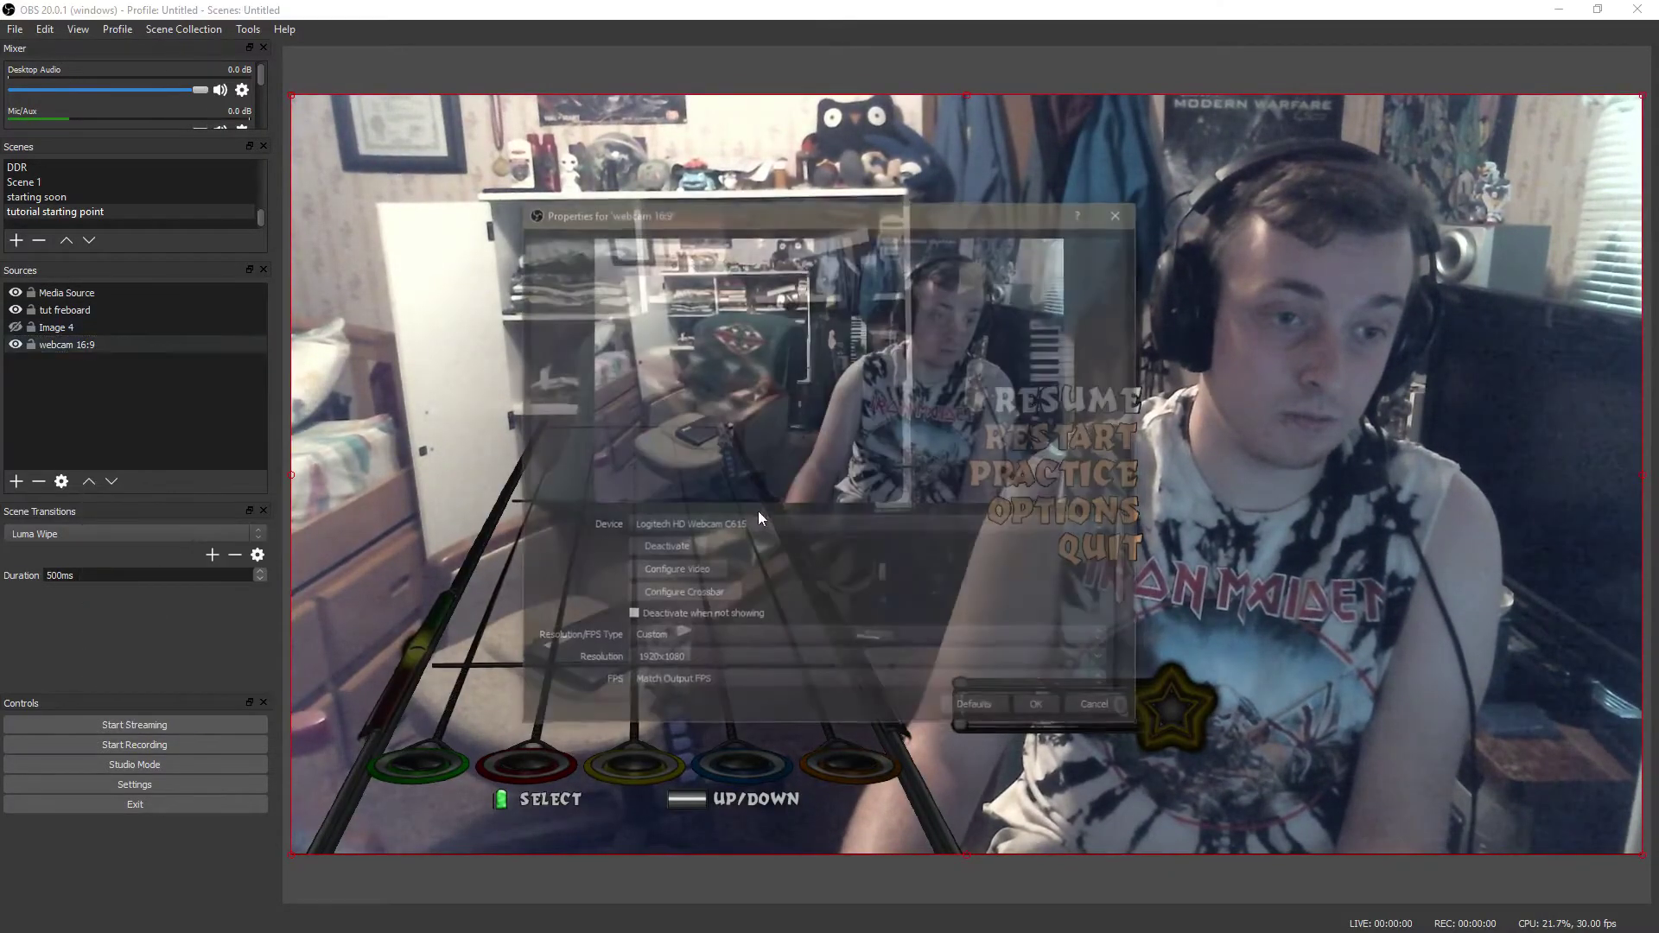
{"action": "left_click", "coordinate": [686, 551]}
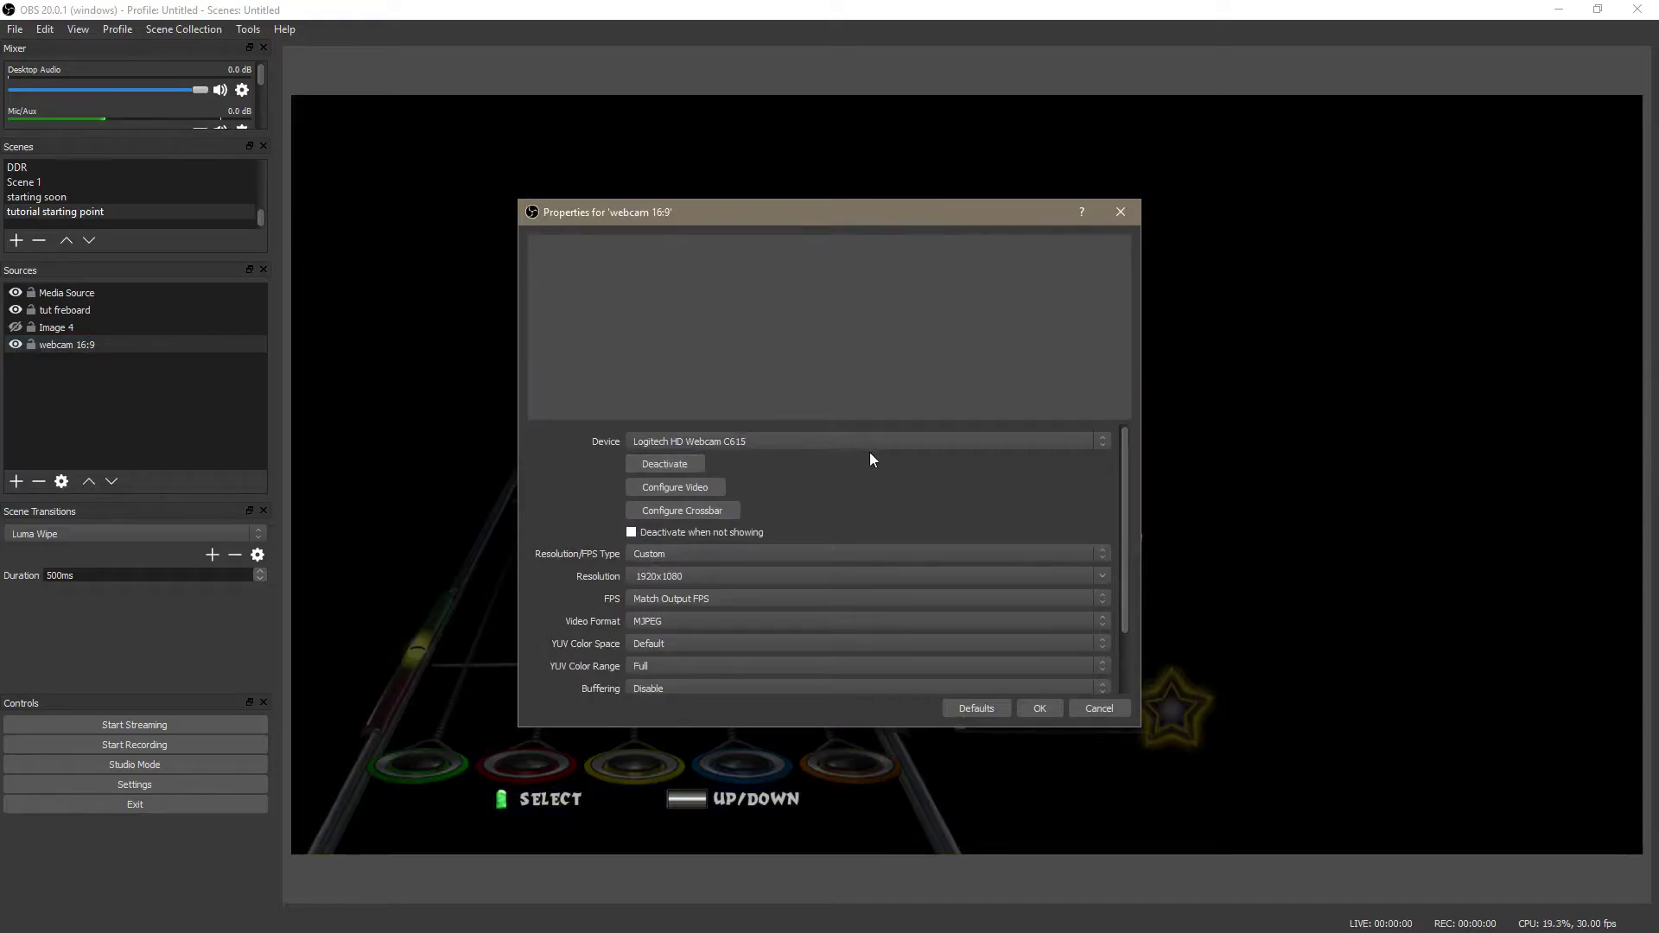
{"action": "left_click", "coordinate": [1039, 708]}
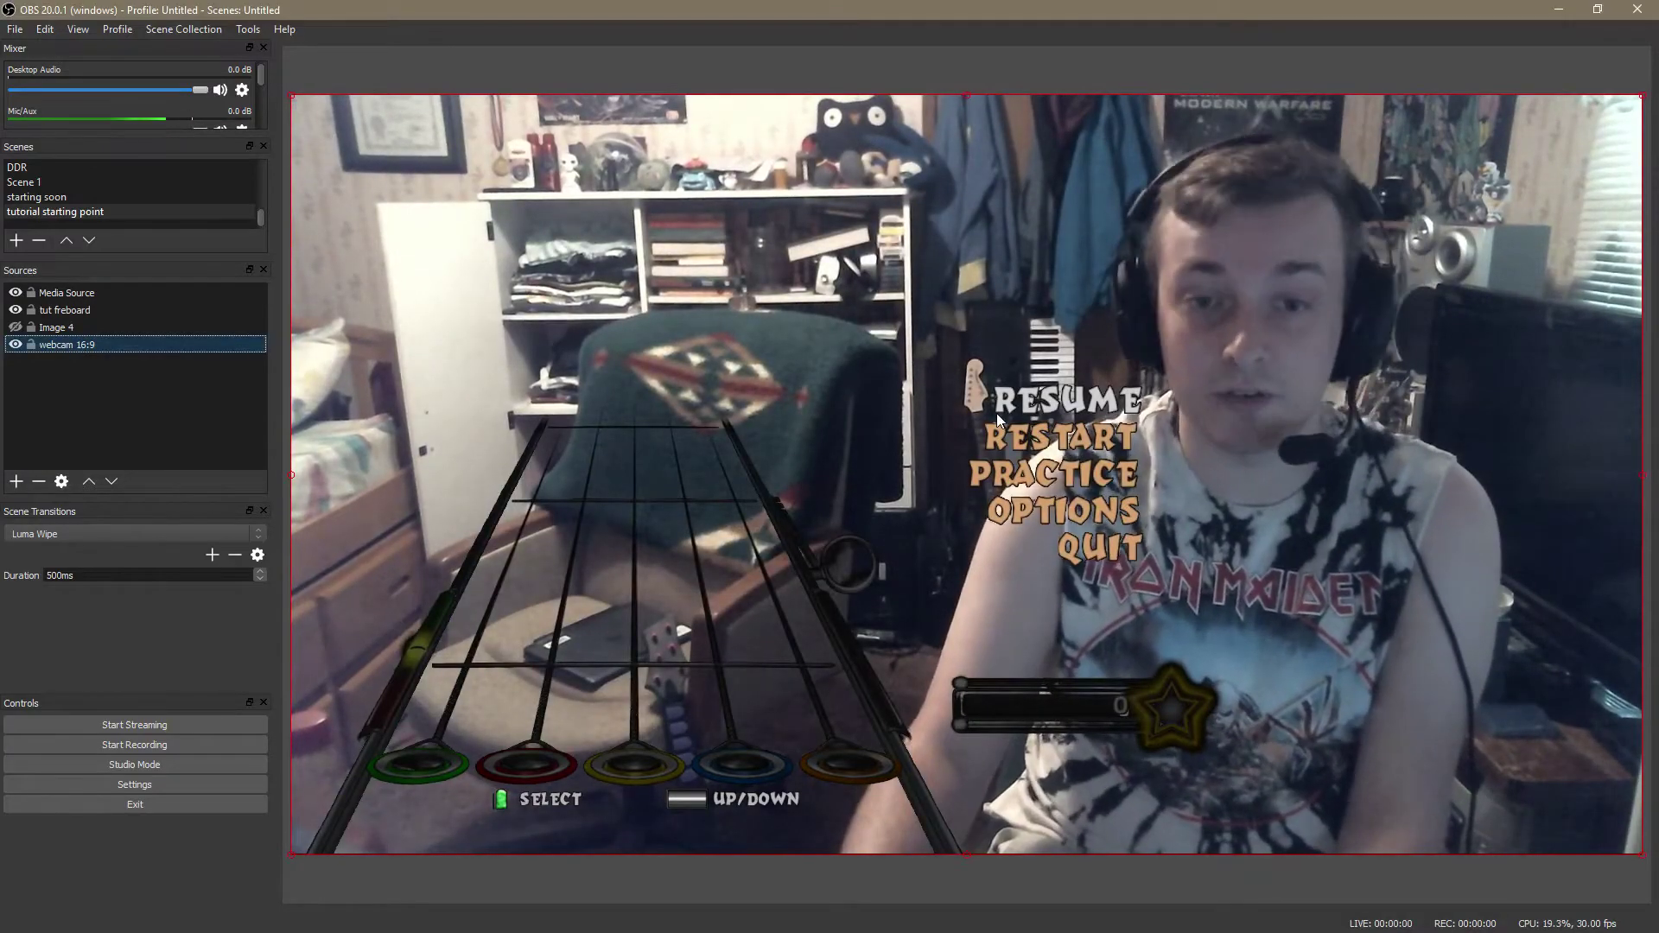
Step: Load the Purple Heaven background video from Stuff for Tutorial into the Media Source
{"action": "left_click", "coordinate": [65, 293]}
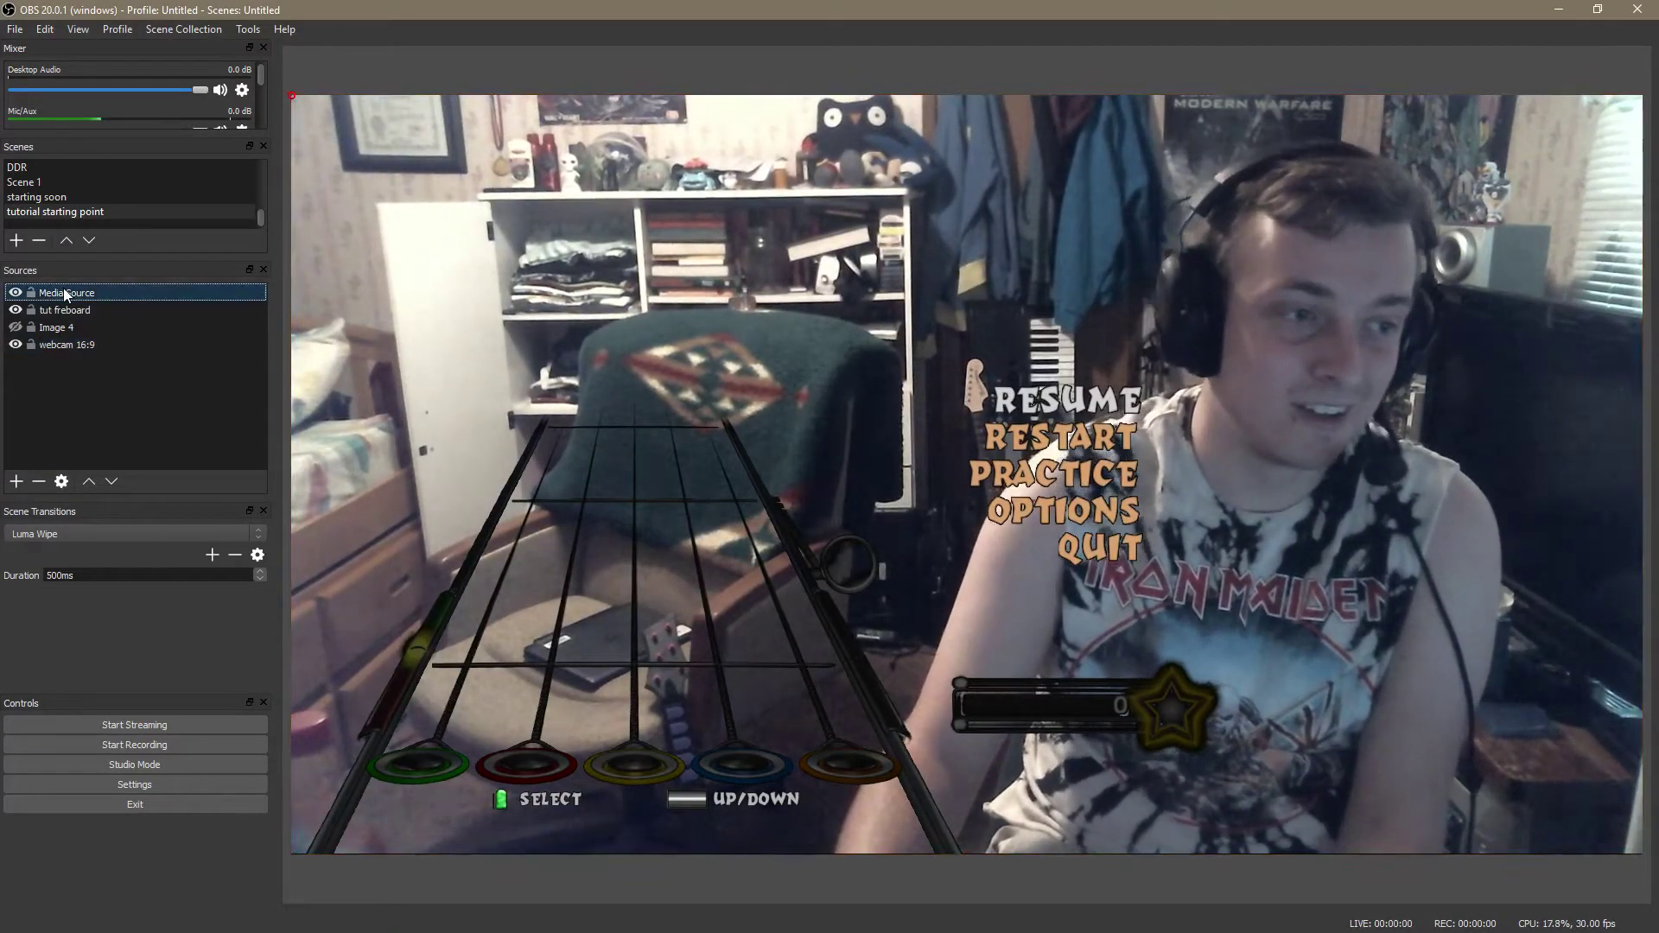
{"action": "right_click", "coordinate": [65, 292]}
{"action": "left_click", "coordinate": [183, 677]}
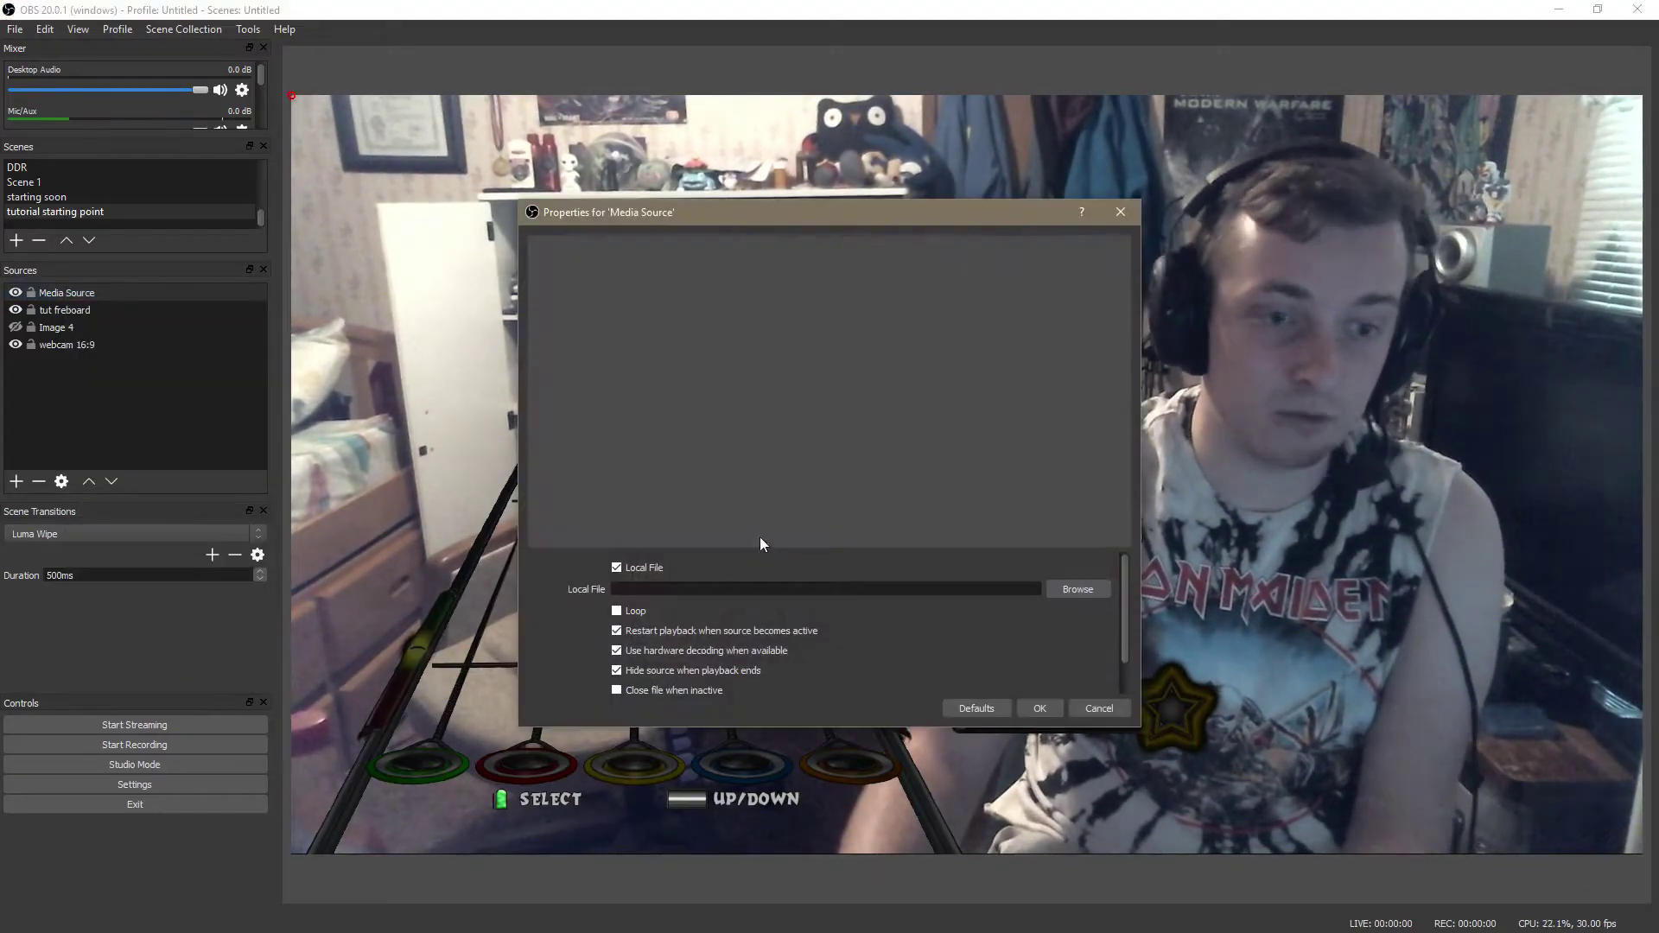
{"action": "left_click", "coordinate": [1079, 589]}
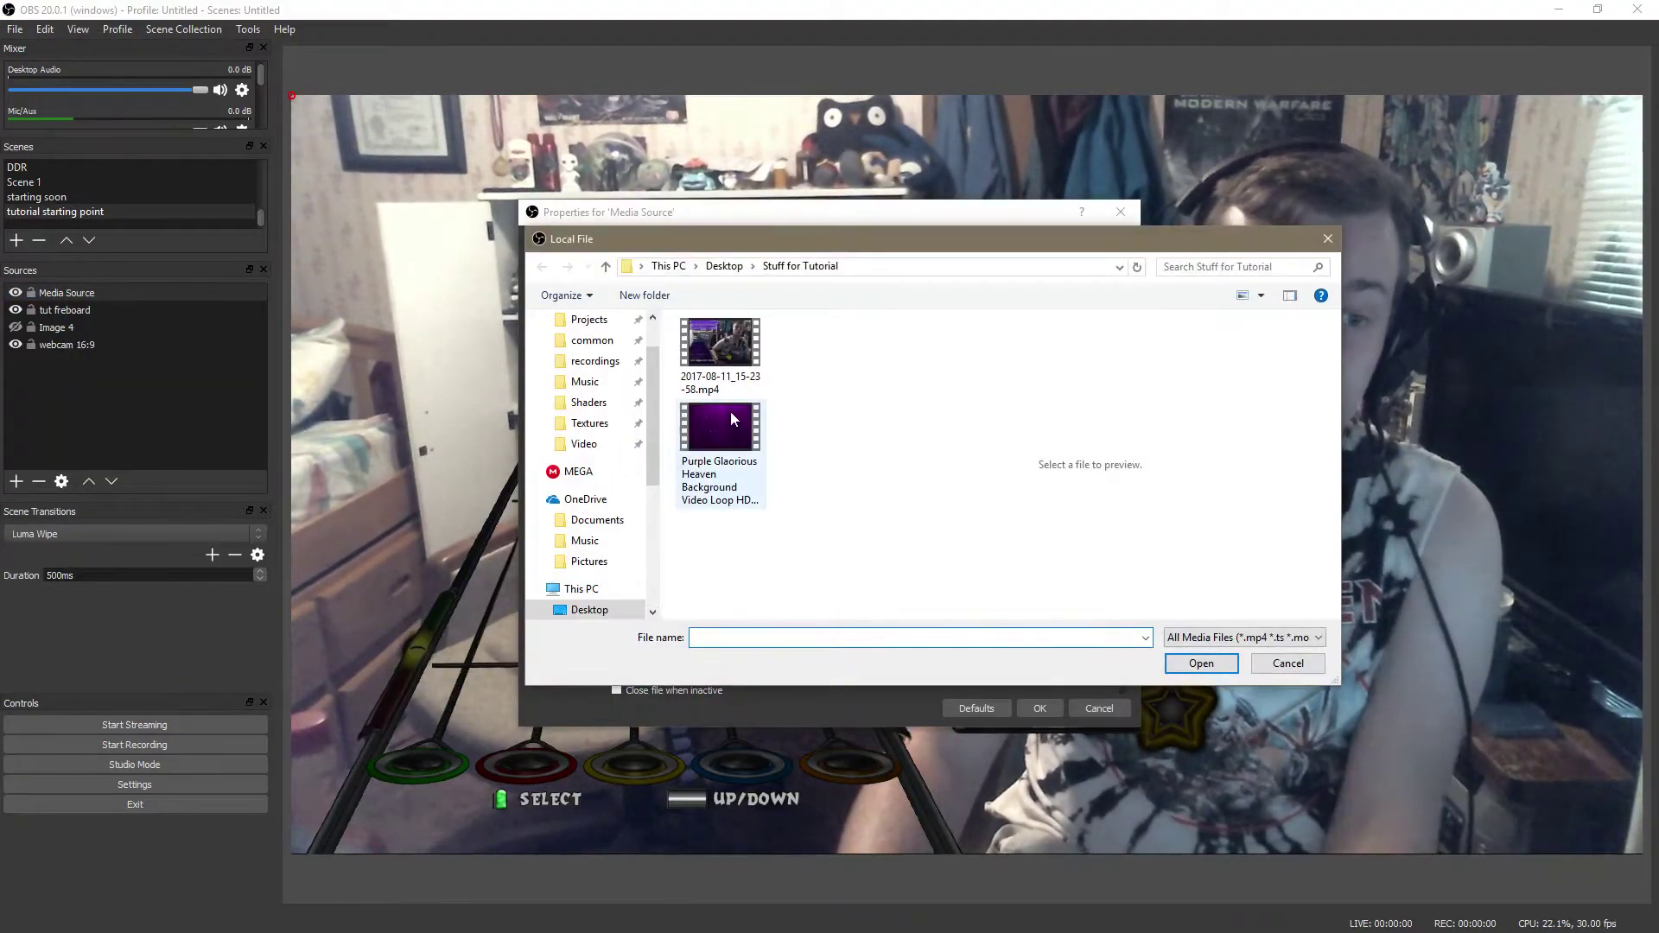
{"action": "left_click", "coordinate": [726, 423]}
{"action": "left_click", "coordinate": [1200, 663]}
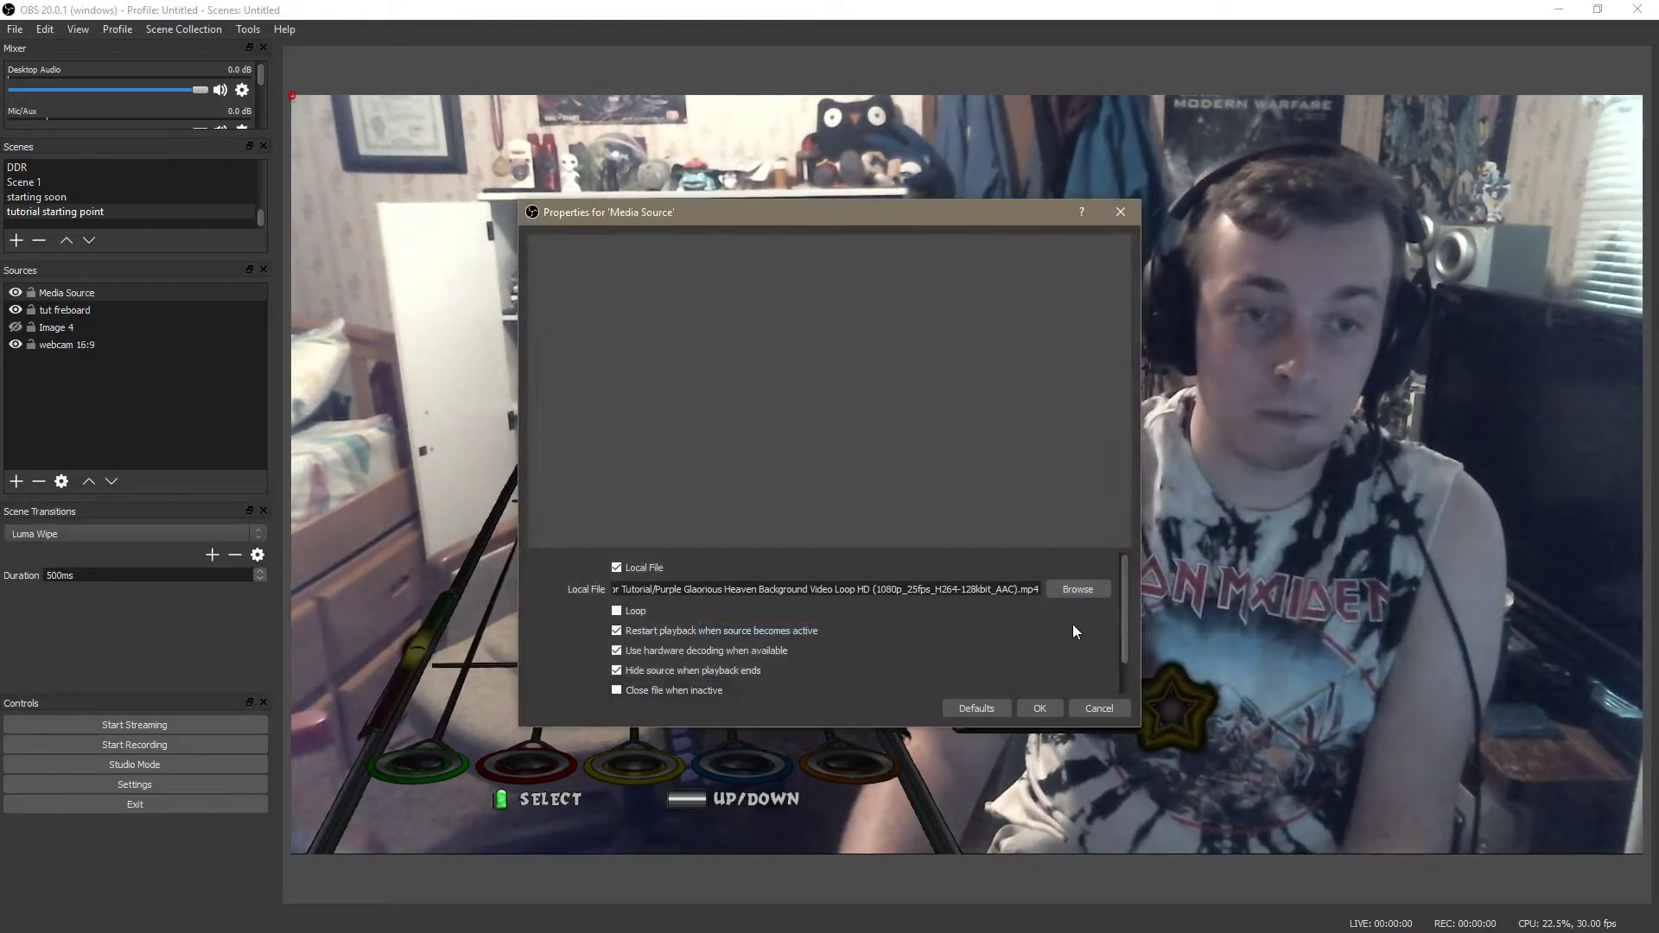
{"action": "left_click", "coordinate": [1040, 708]}
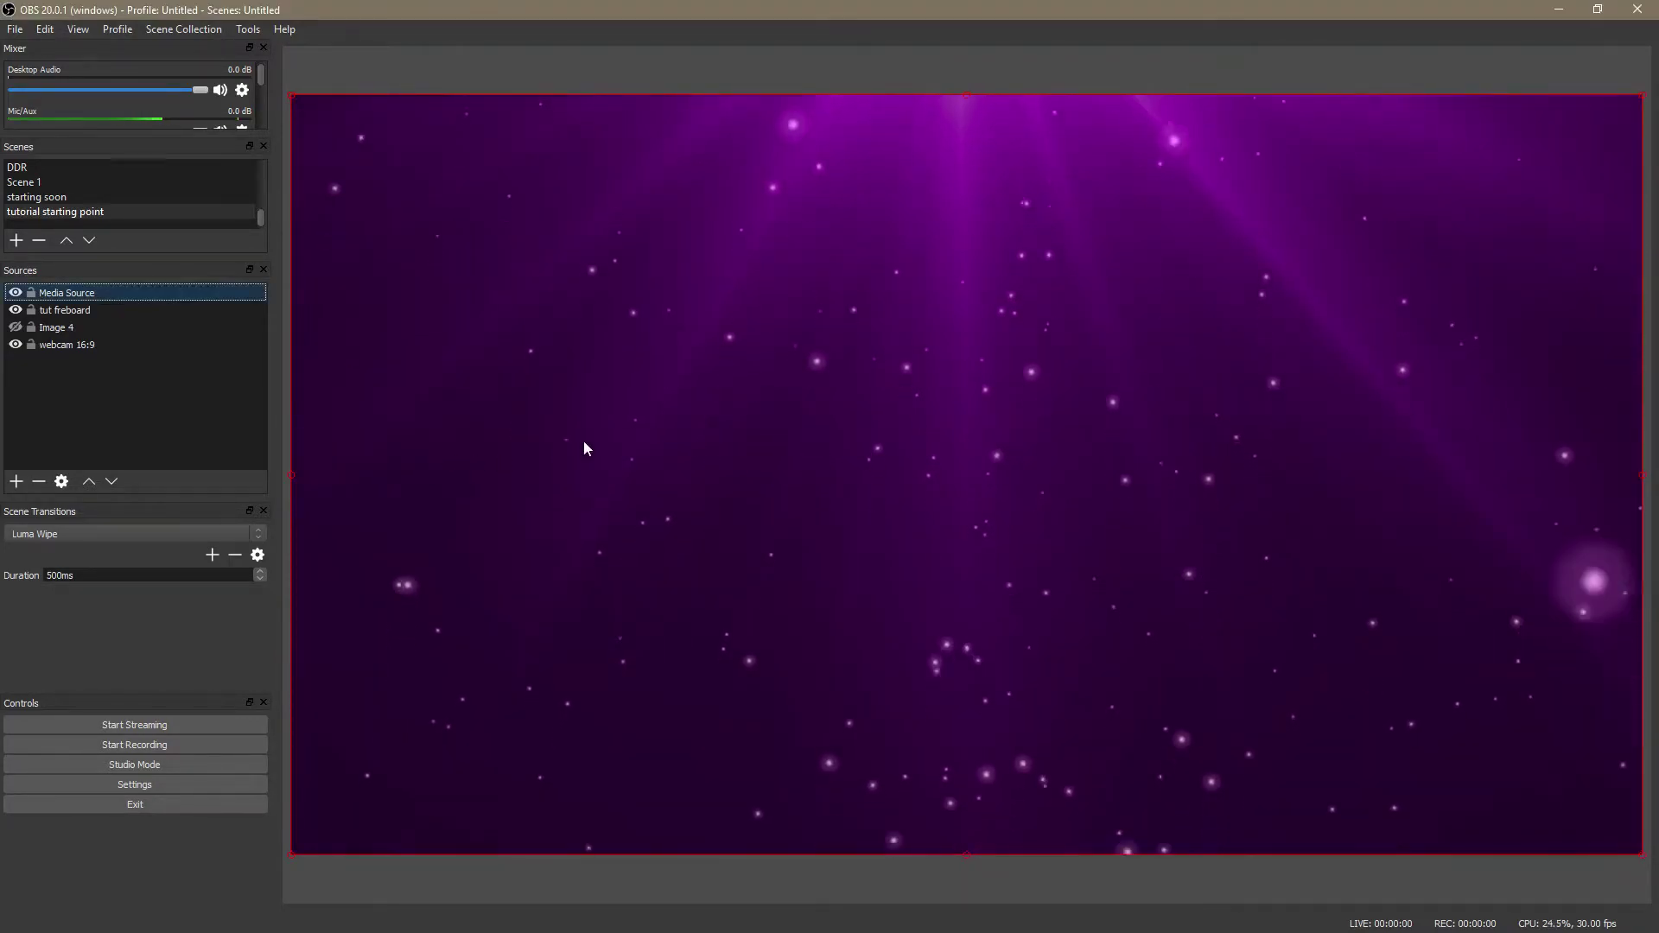
Step: Add an Image Mask/Blend effect filter to the Media Source
{"action": "right_click", "coordinate": [210, 297]}
{"action": "left_click", "coordinate": [164, 291]}
{"action": "right_click", "coordinate": [165, 290]}
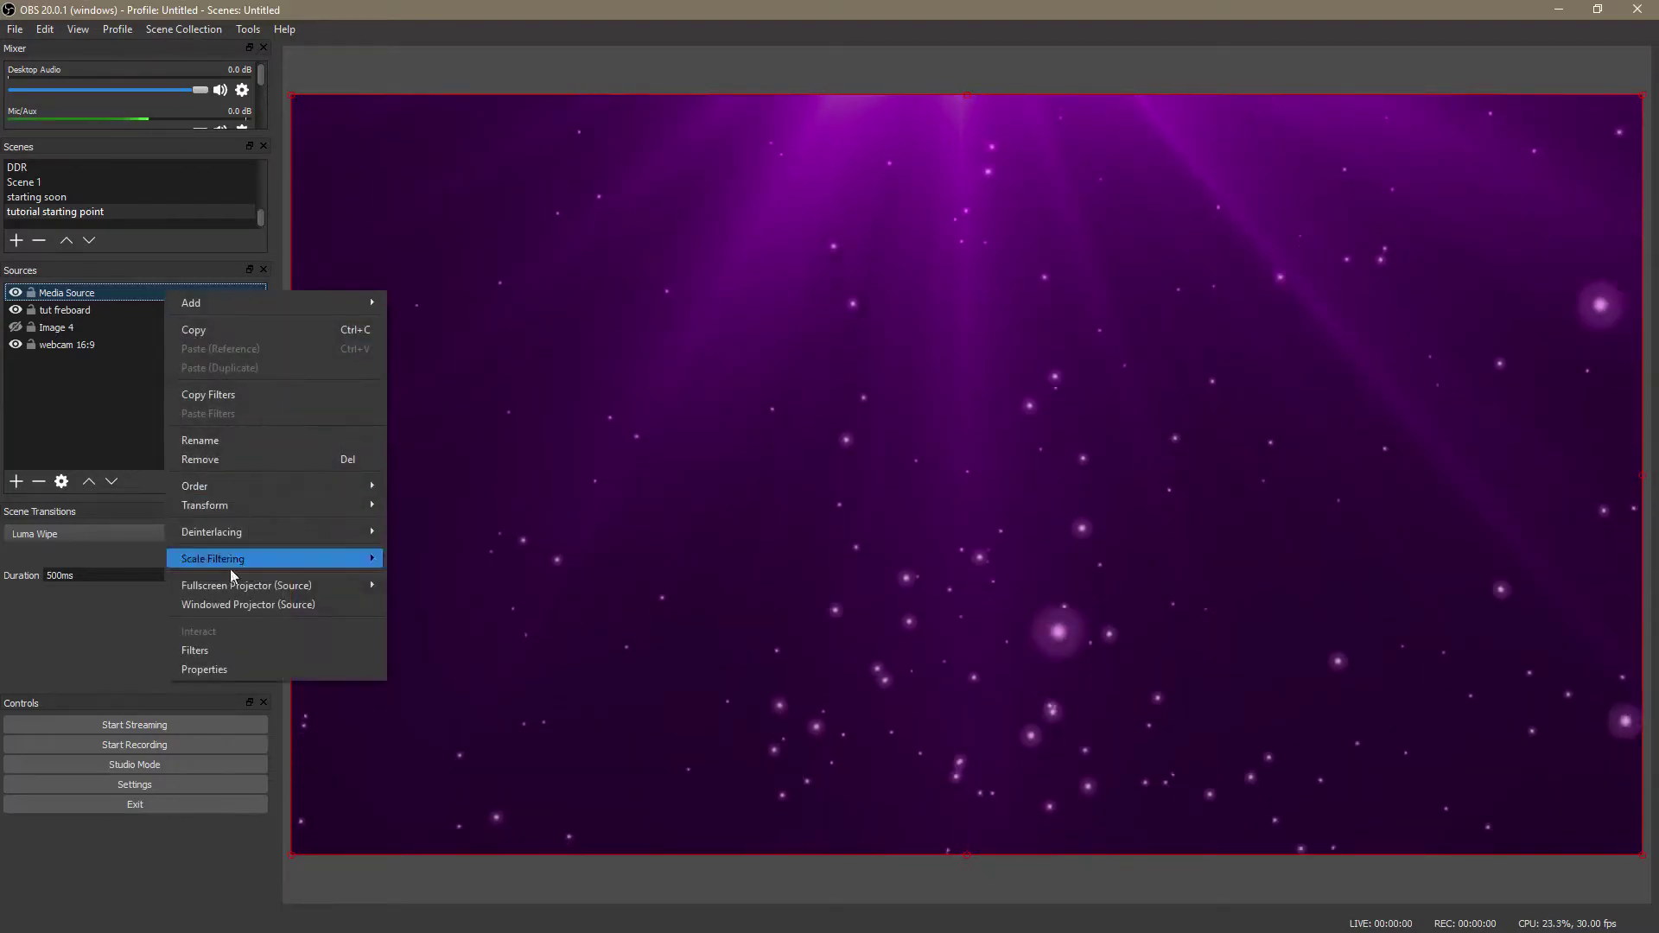
{"action": "left_click", "coordinate": [240, 655]}
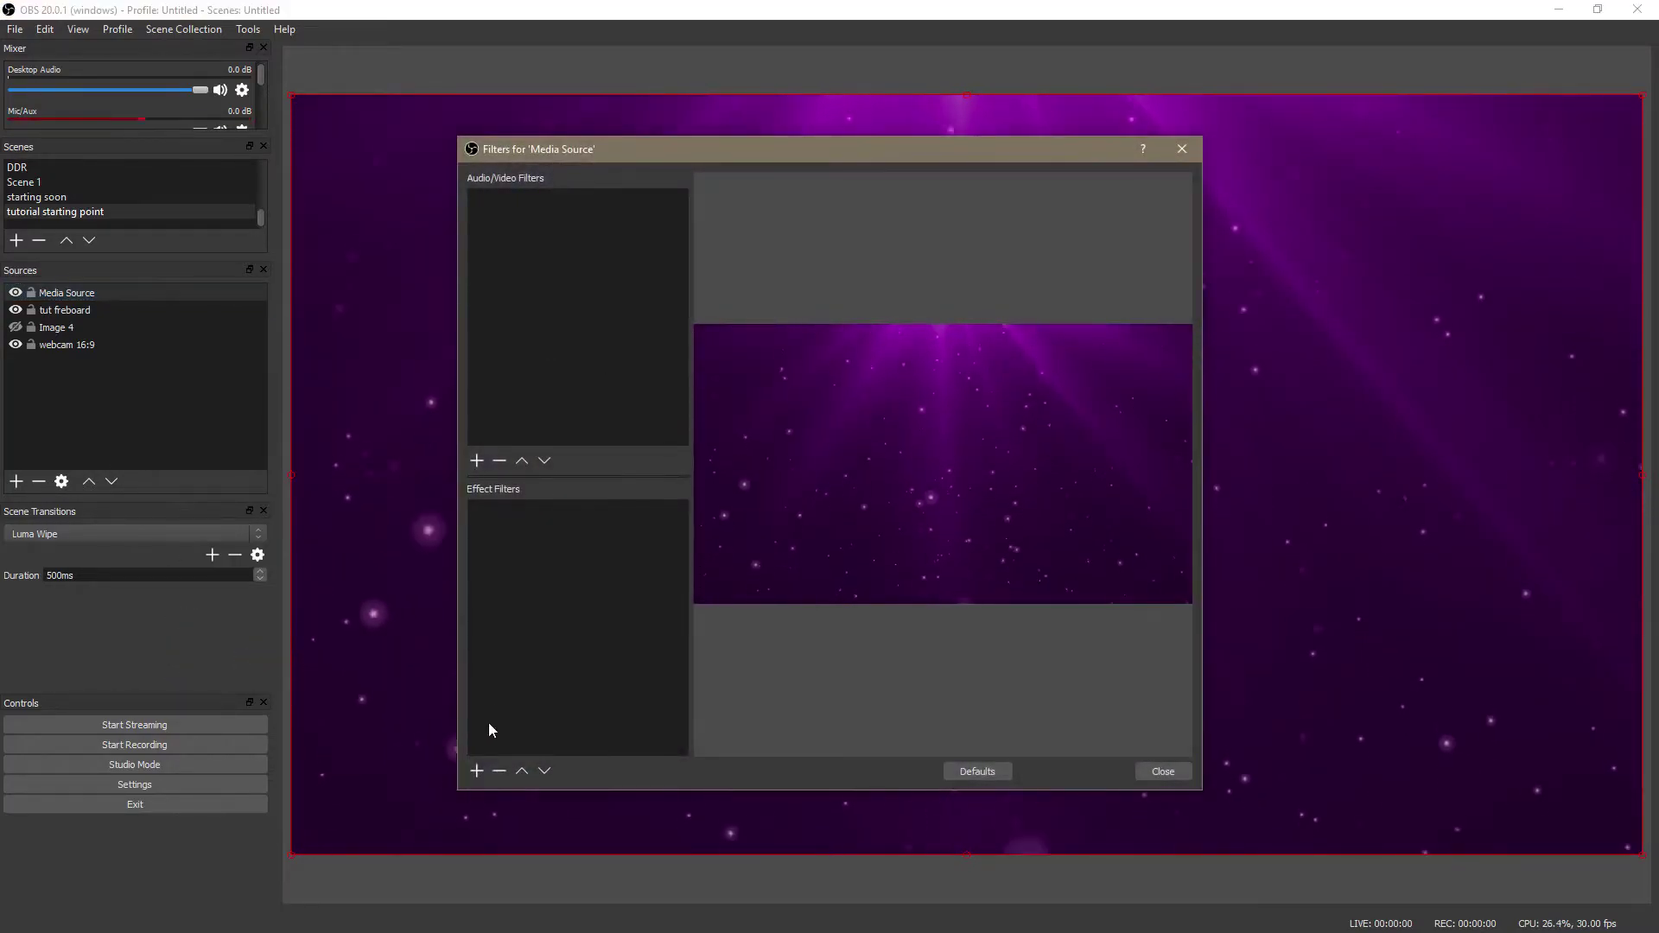
{"action": "left_click", "coordinate": [476, 770]}
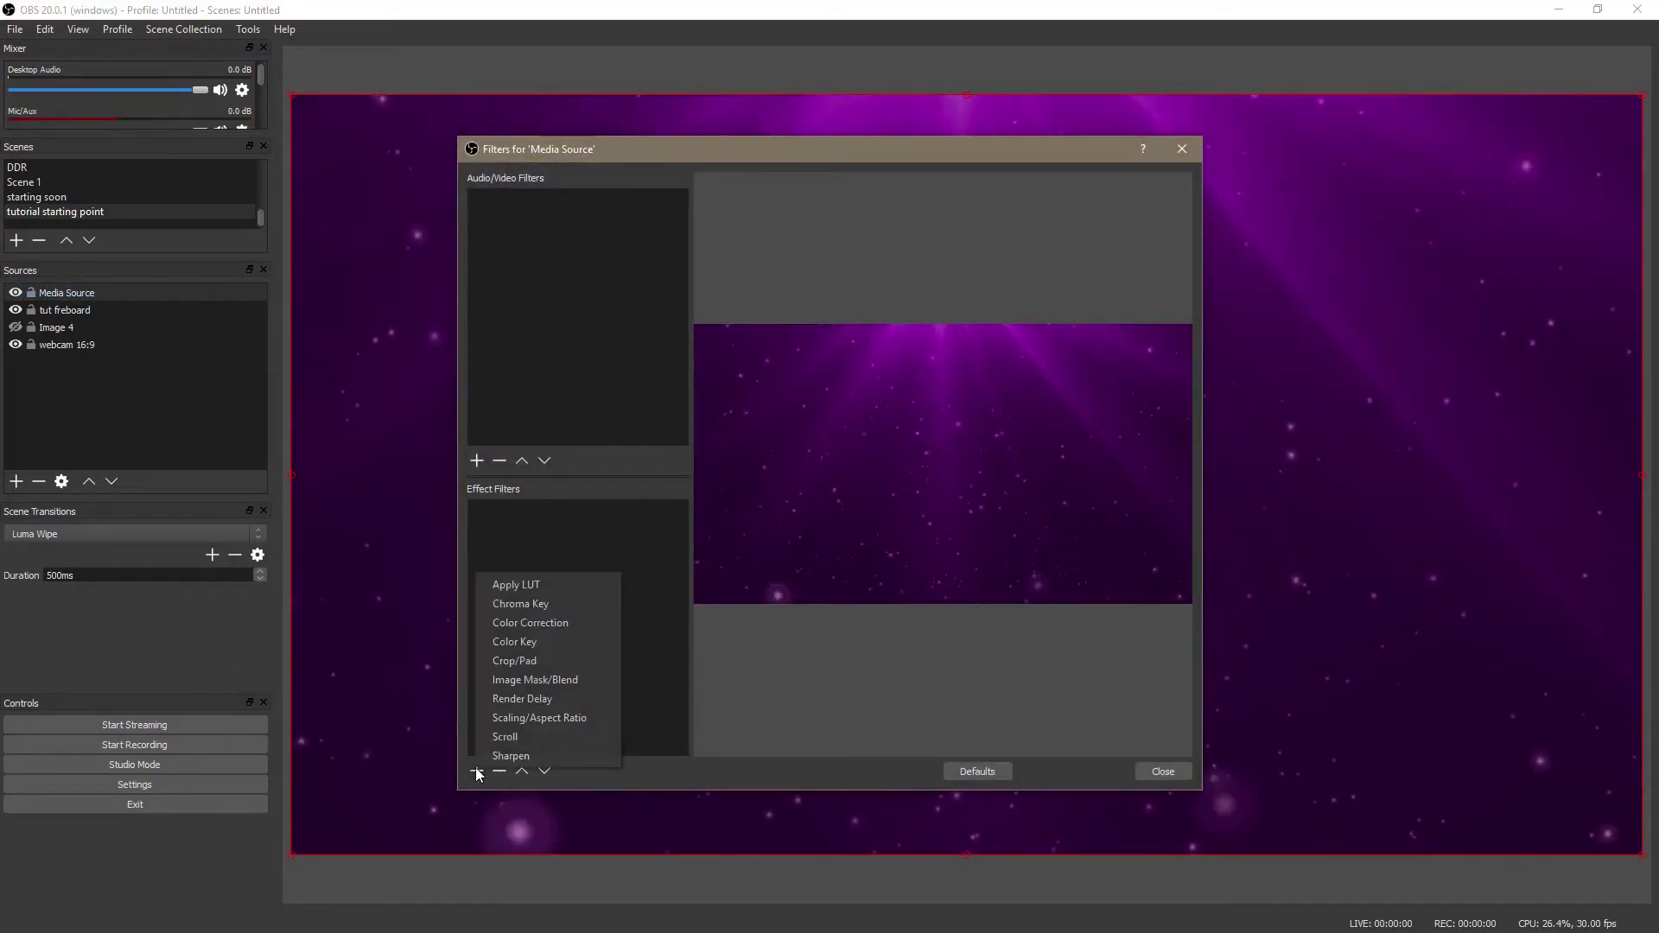
{"action": "left_click", "coordinate": [578, 686]}
{"action": "left_click", "coordinate": [803, 504]}
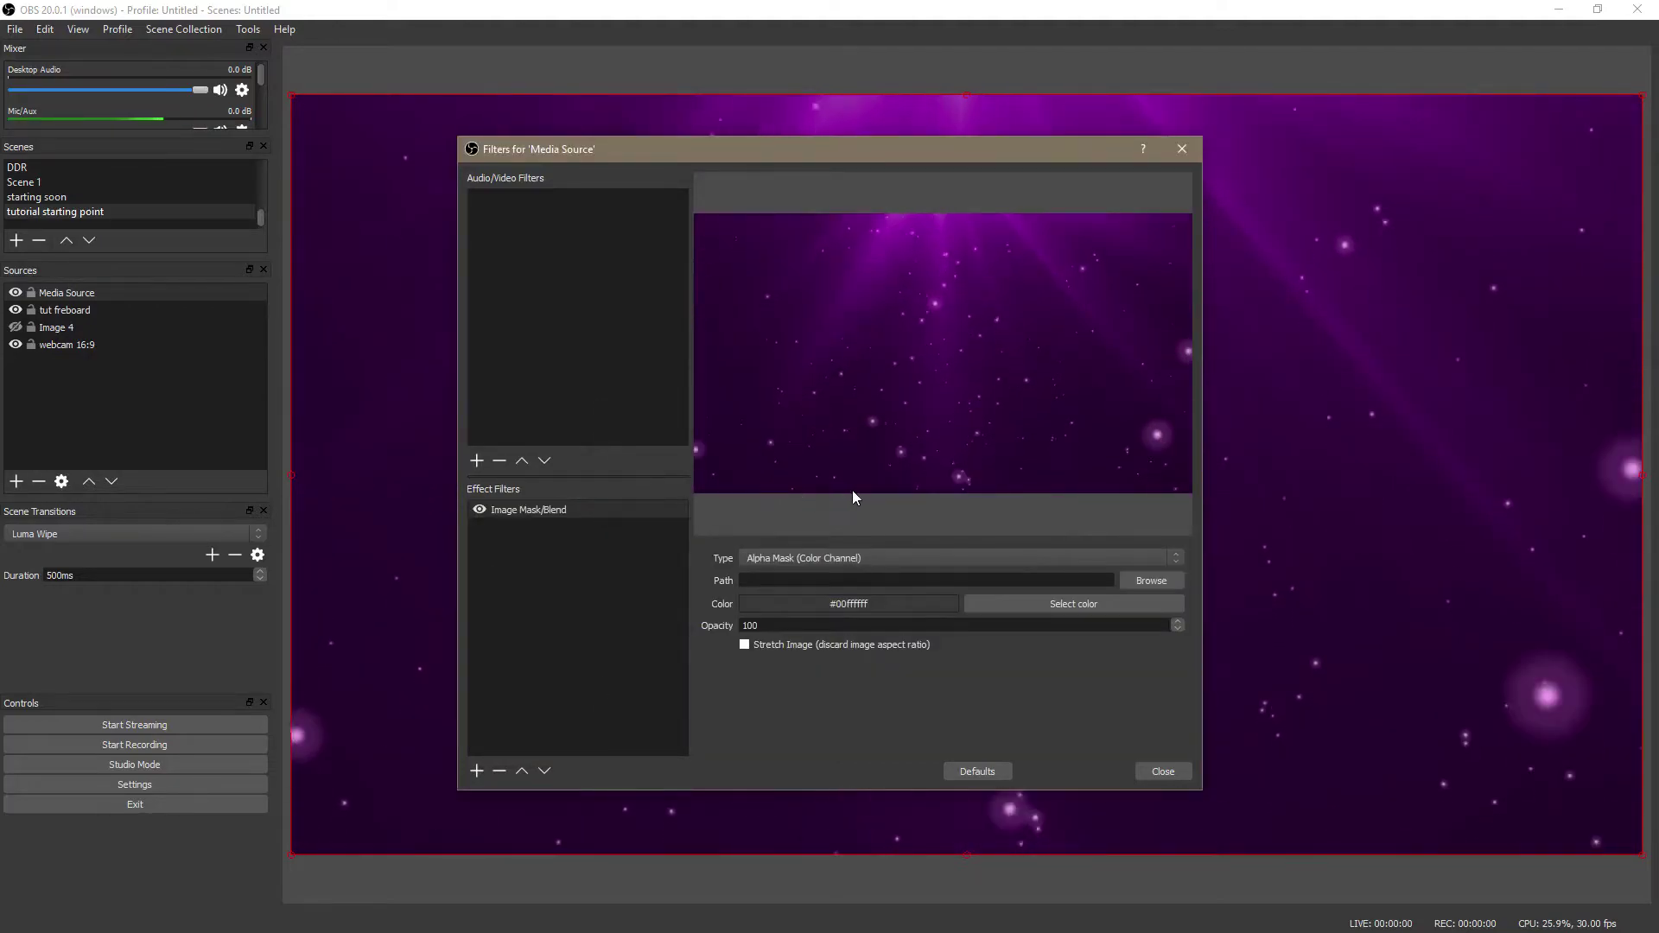
Step: Set highlight all.png as the filter's mask image after comparing it with gh3 all.png
{"action": "left_click", "coordinate": [1142, 580]}
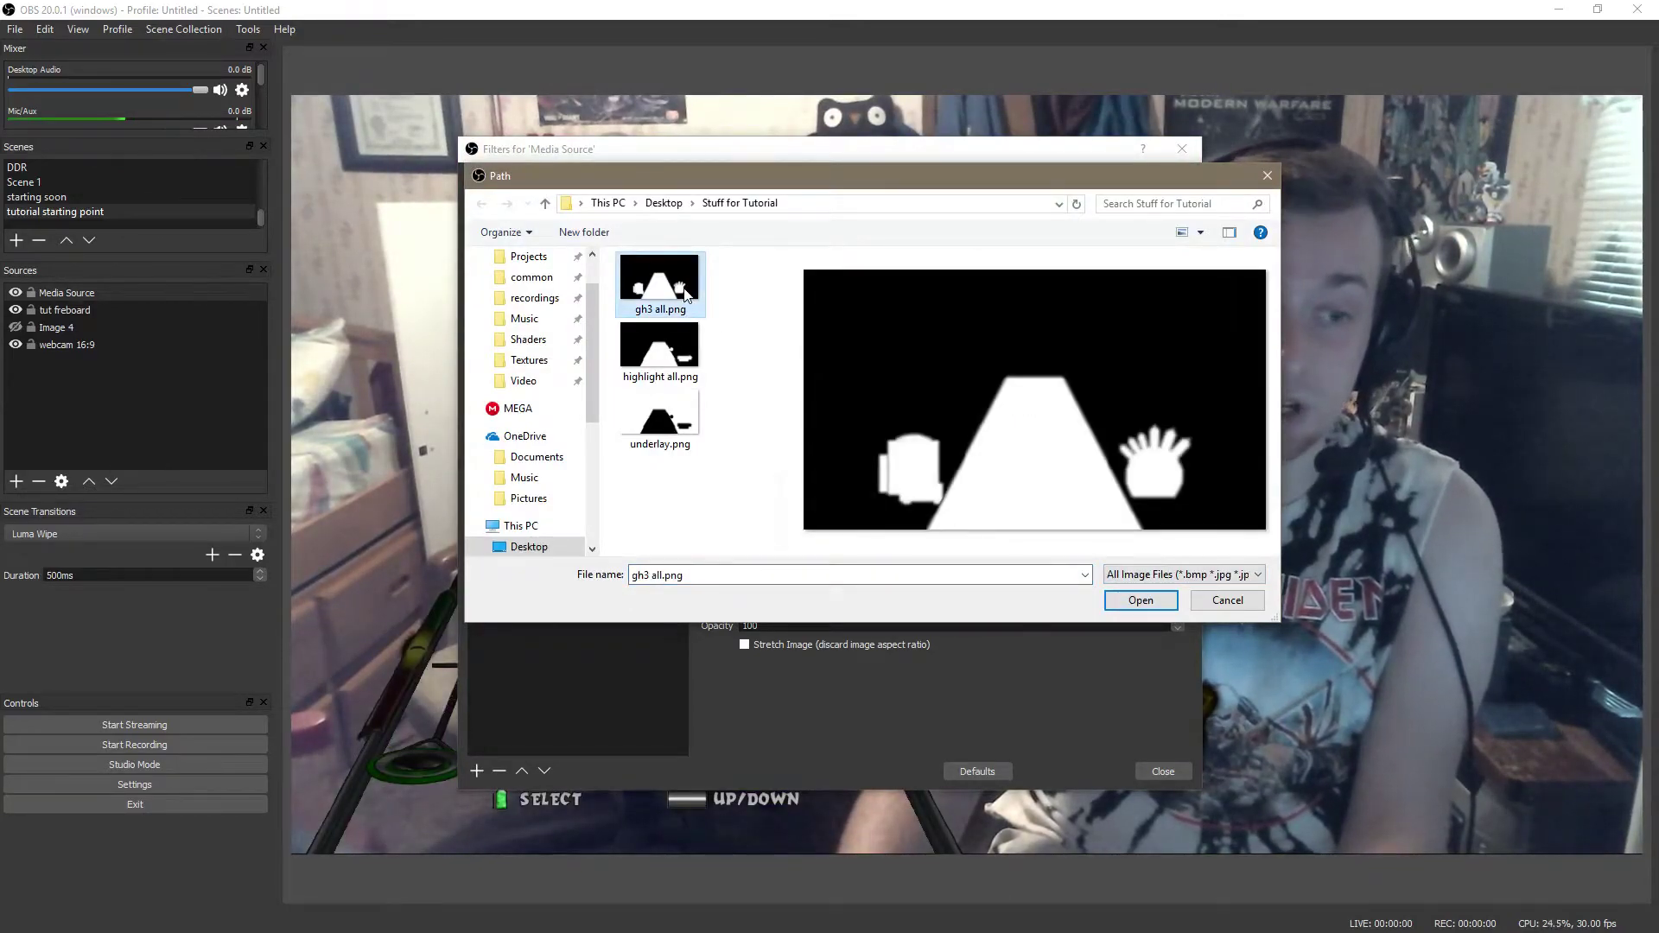
{"action": "left_click", "coordinate": [679, 347]}
{"action": "left_click", "coordinate": [683, 289]}
{"action": "left_click", "coordinate": [679, 349]}
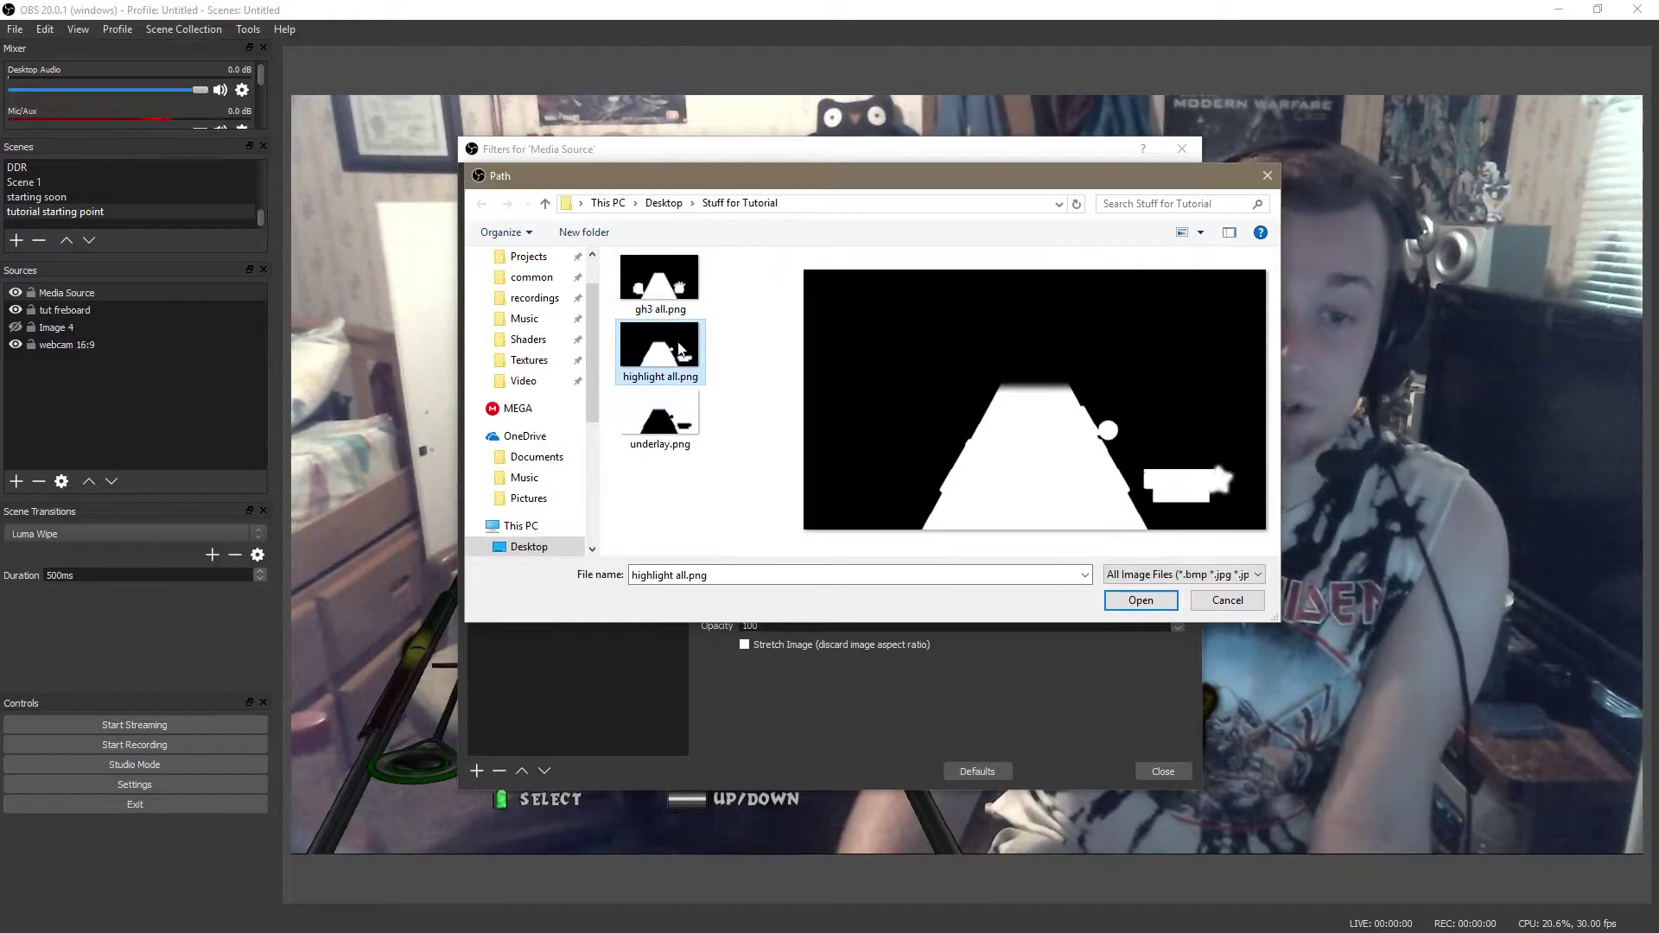
{"action": "left_click", "coordinate": [679, 294]}
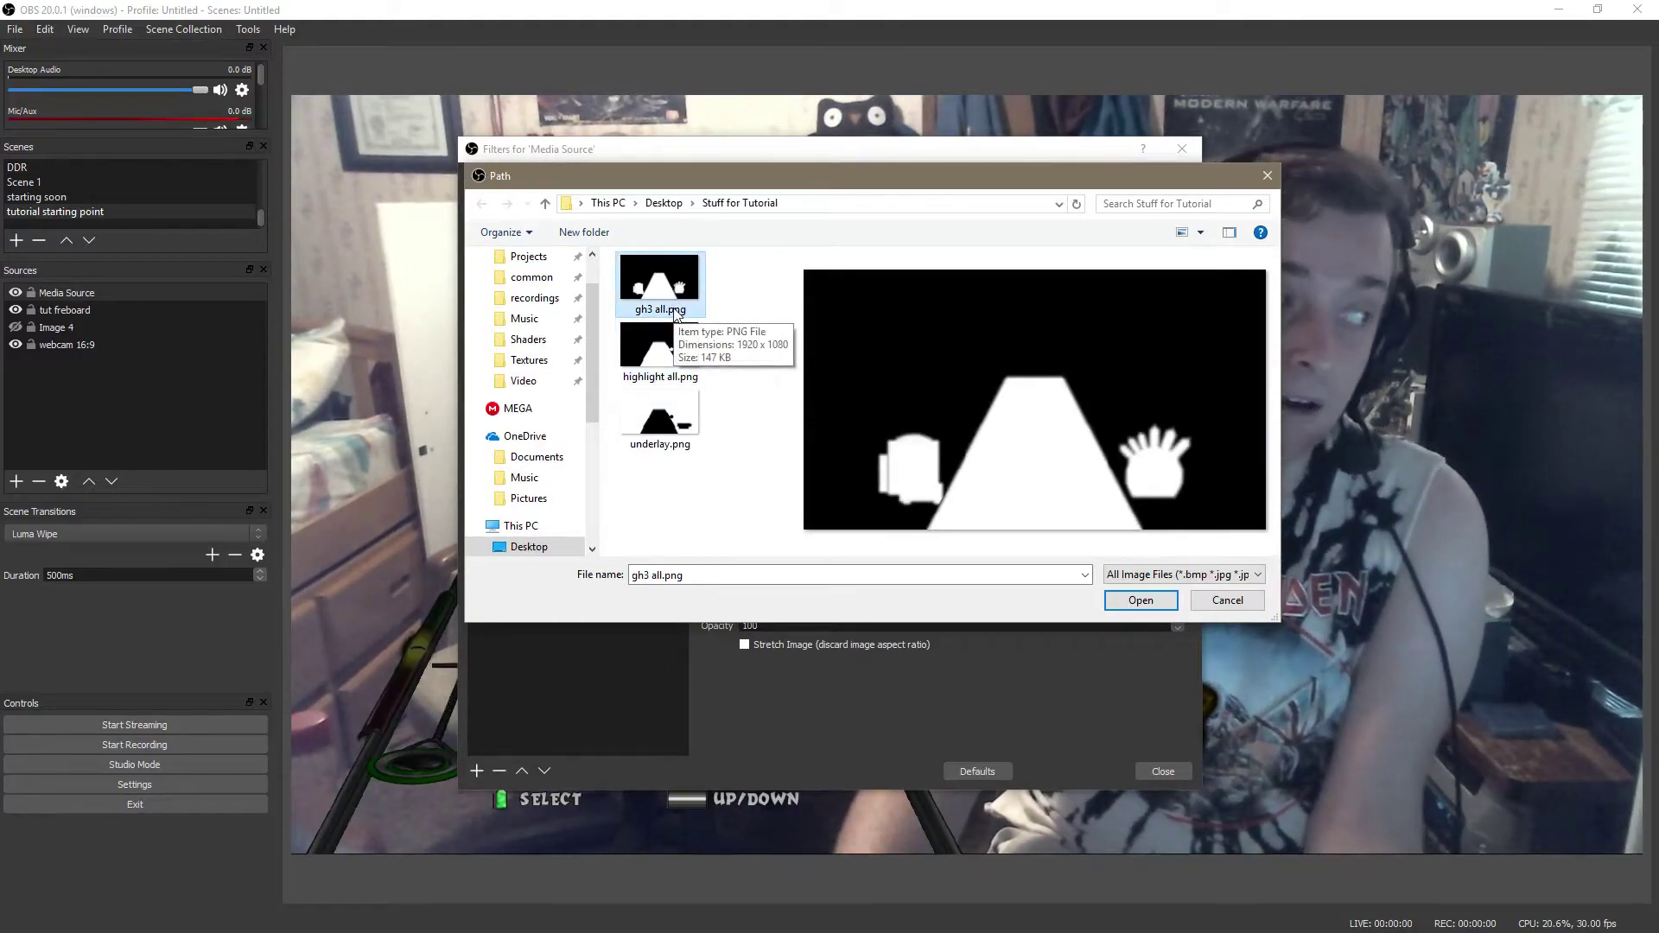
{"action": "left_click", "coordinate": [666, 357]}
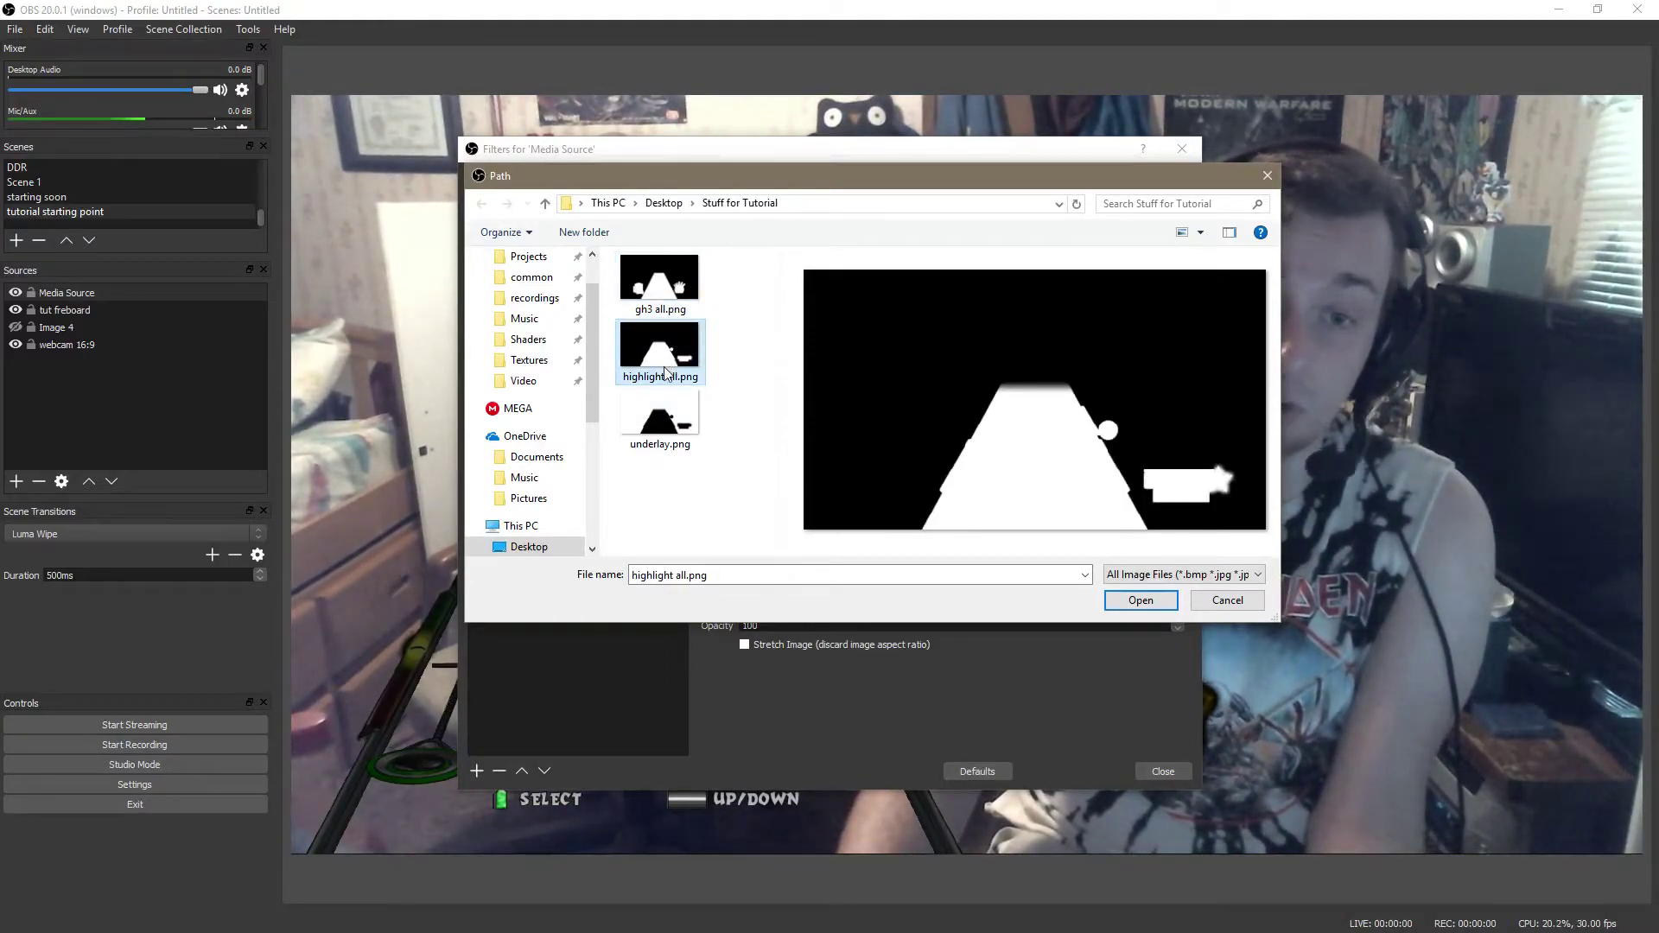
{"action": "double_click", "coordinate": [681, 352]}
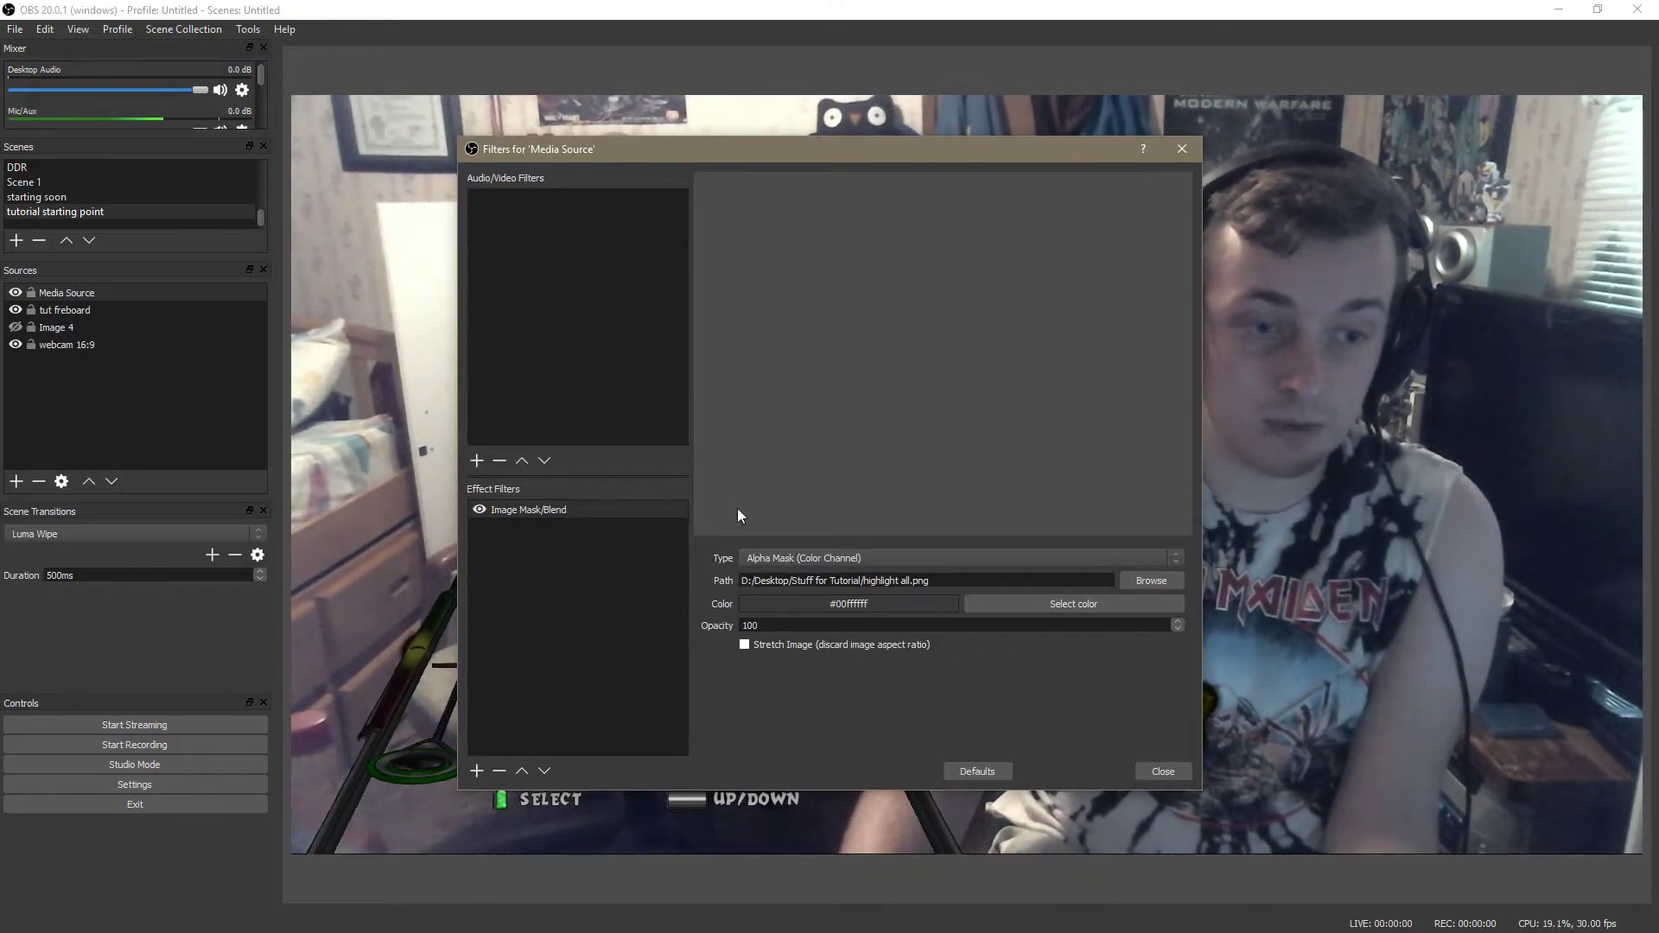
Step: Turn on Loop in the Media Source properties so the background video repeats
{"action": "left_click", "coordinate": [1166, 771]}
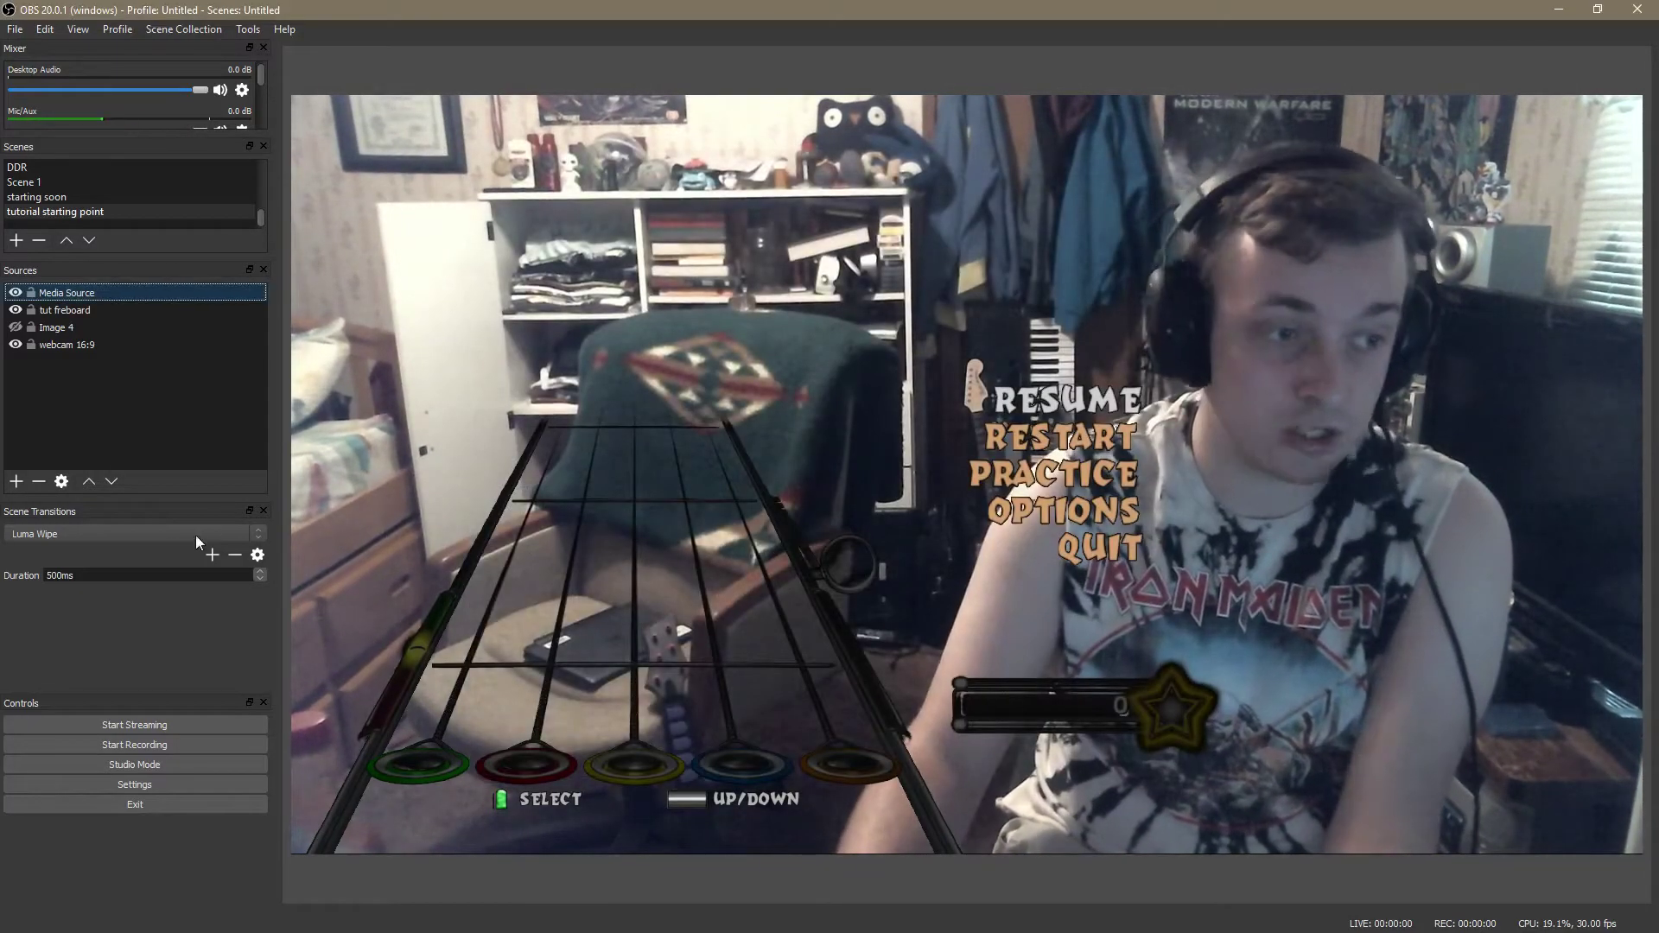
{"action": "right_click", "coordinate": [76, 293]}
{"action": "left_click", "coordinate": [133, 397]}
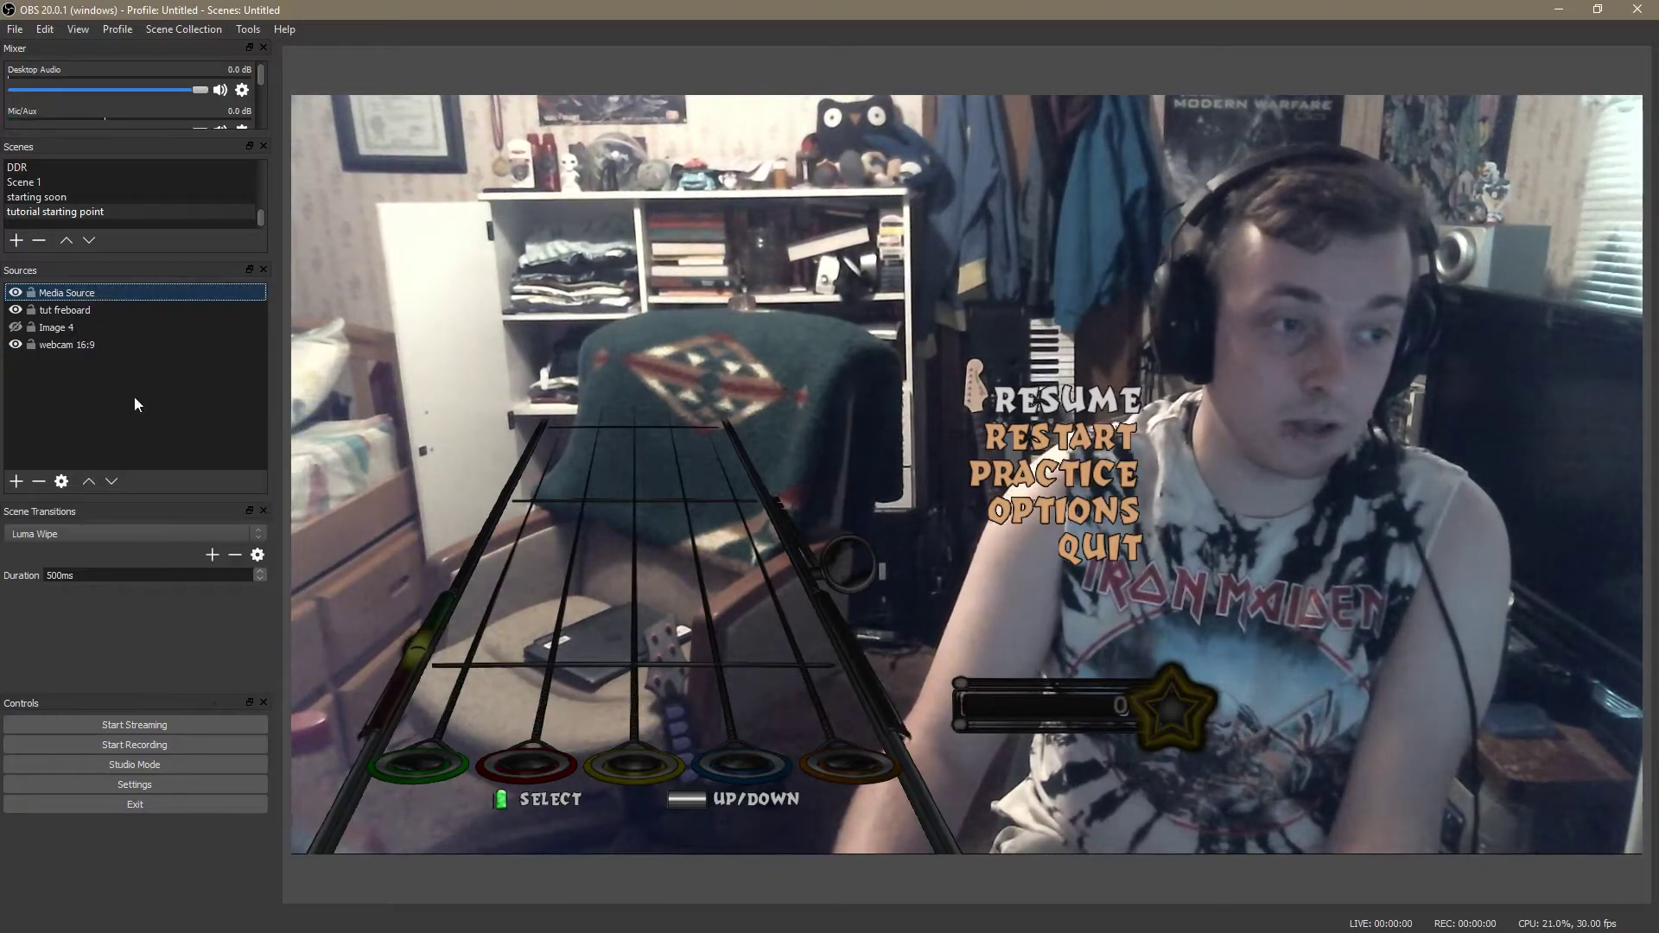
{"action": "right_click", "coordinate": [107, 292]}
{"action": "left_click", "coordinate": [195, 686]}
{"action": "right_click", "coordinate": [100, 292]}
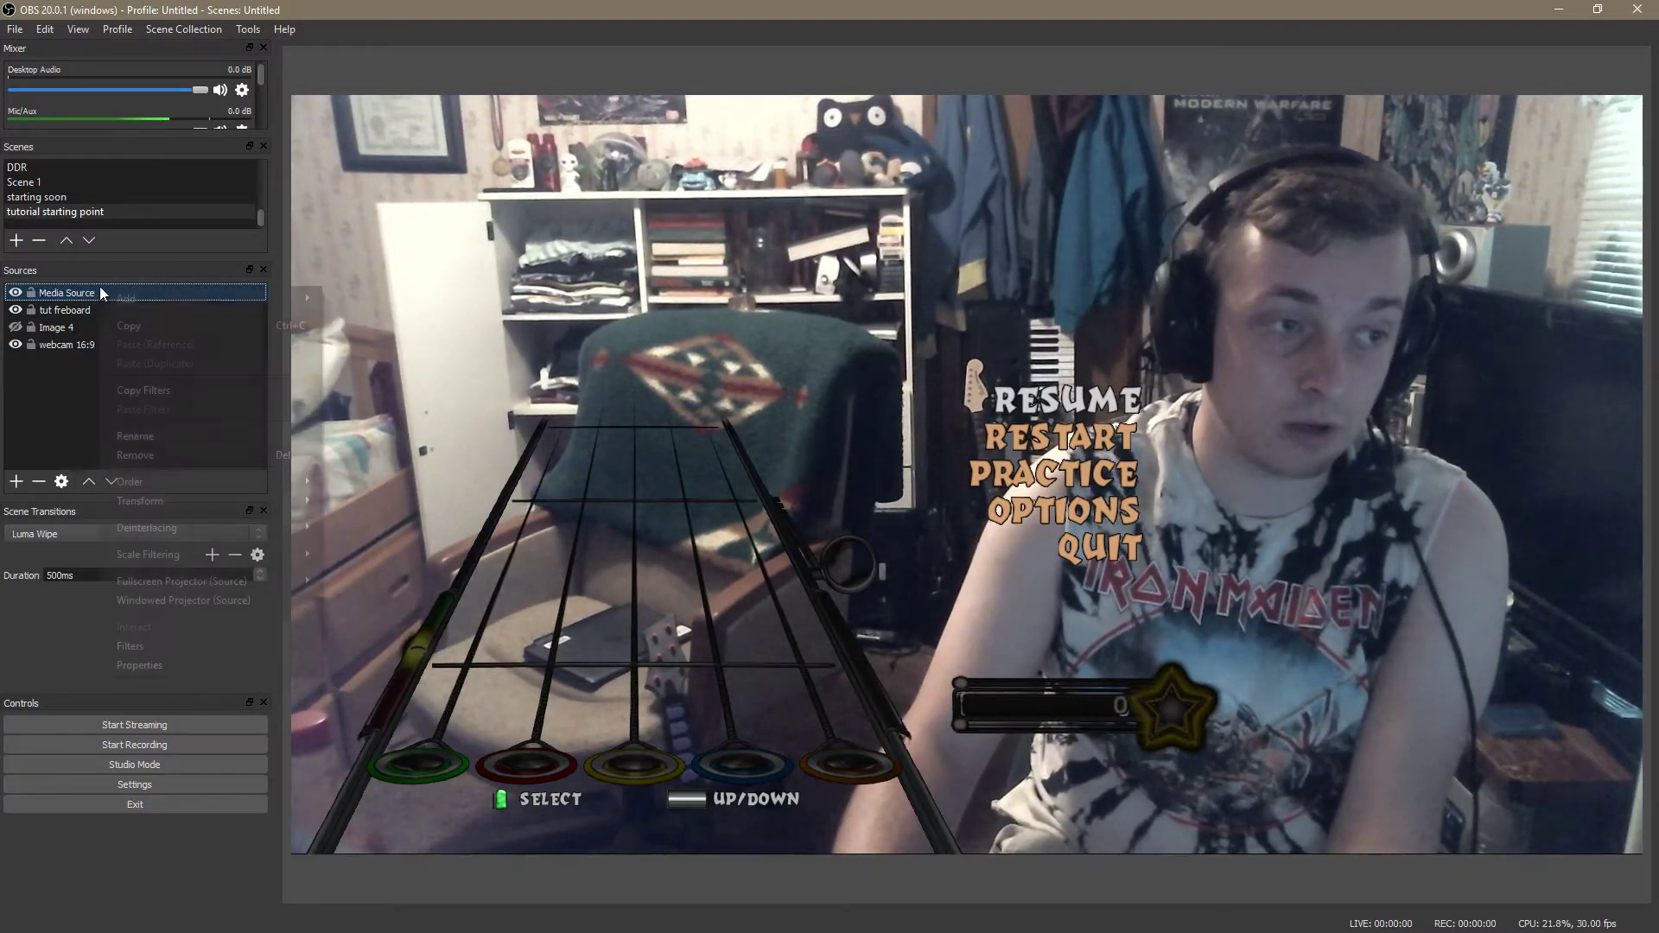
{"action": "left_click", "coordinate": [145, 665]}
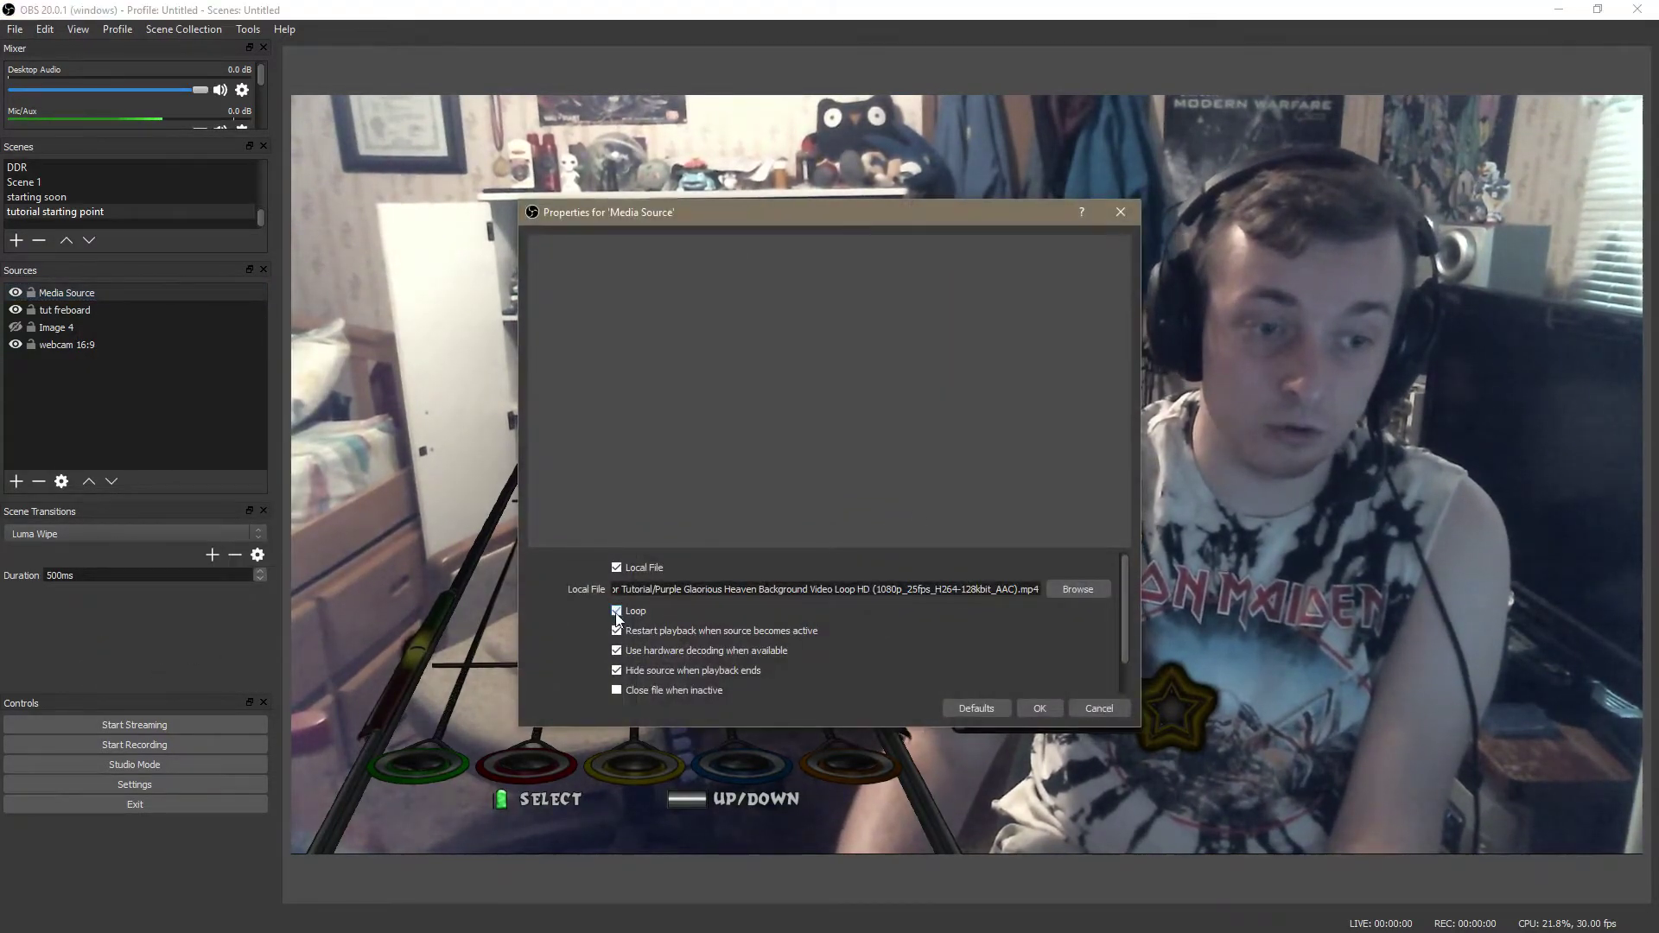
{"action": "left_click", "coordinate": [1039, 709]}
{"action": "left_click", "coordinate": [199, 292]}
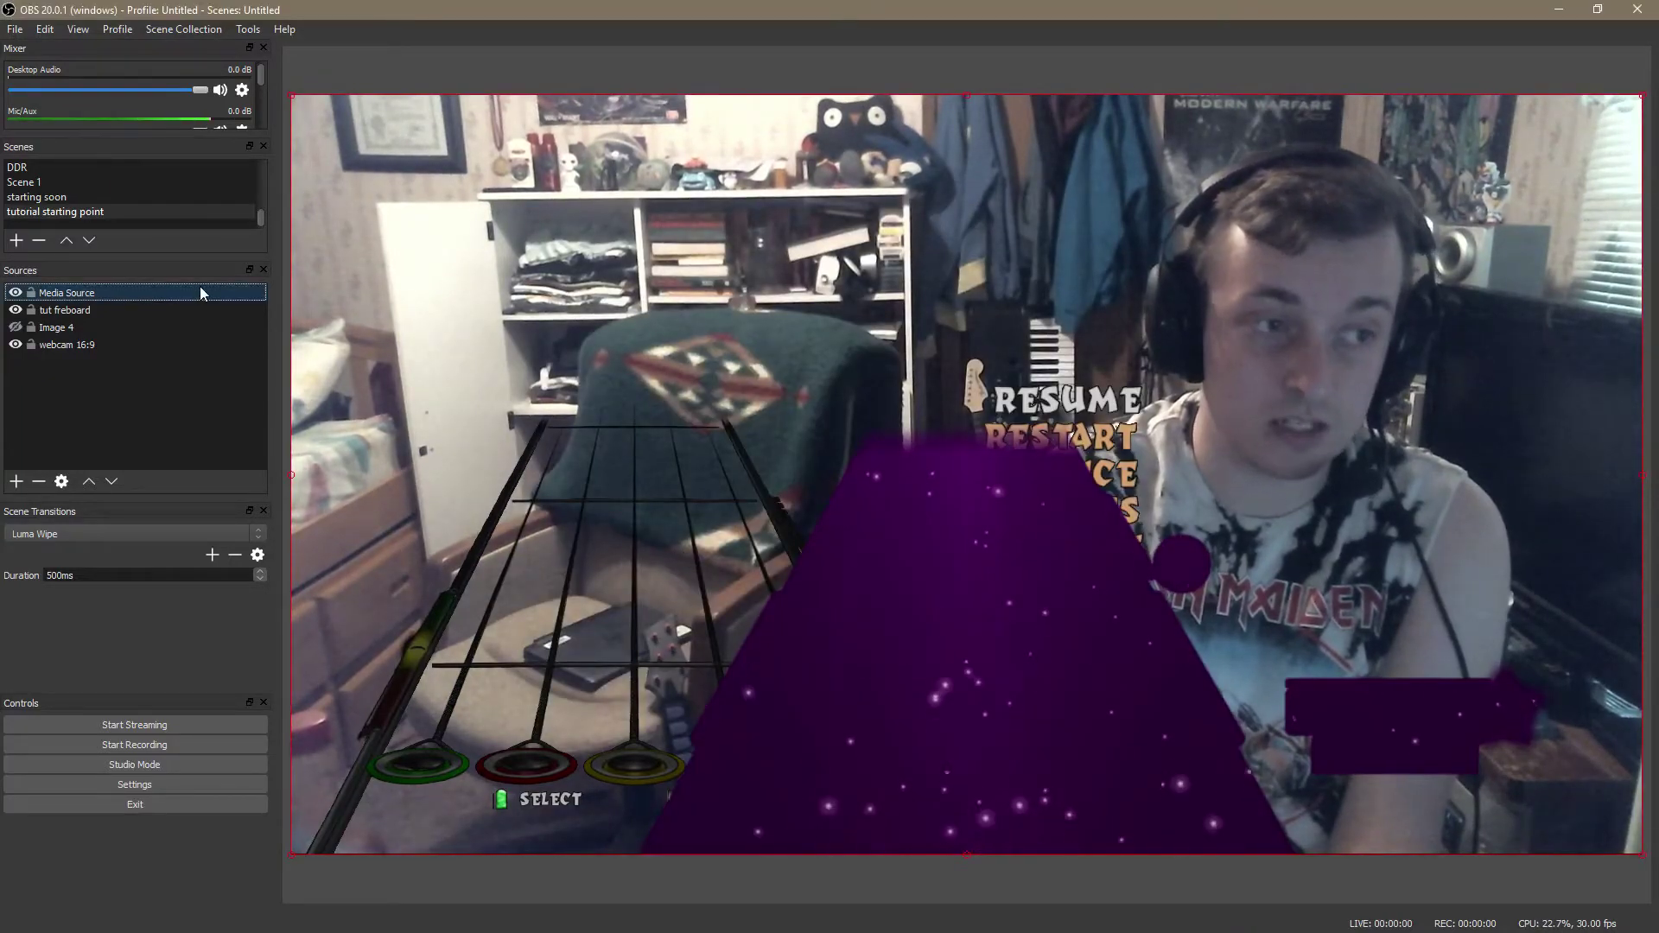
Step: Review the Media Source properties again and close them without changes
{"action": "right_click", "coordinate": [206, 295]}
{"action": "left_click", "coordinate": [273, 656]}
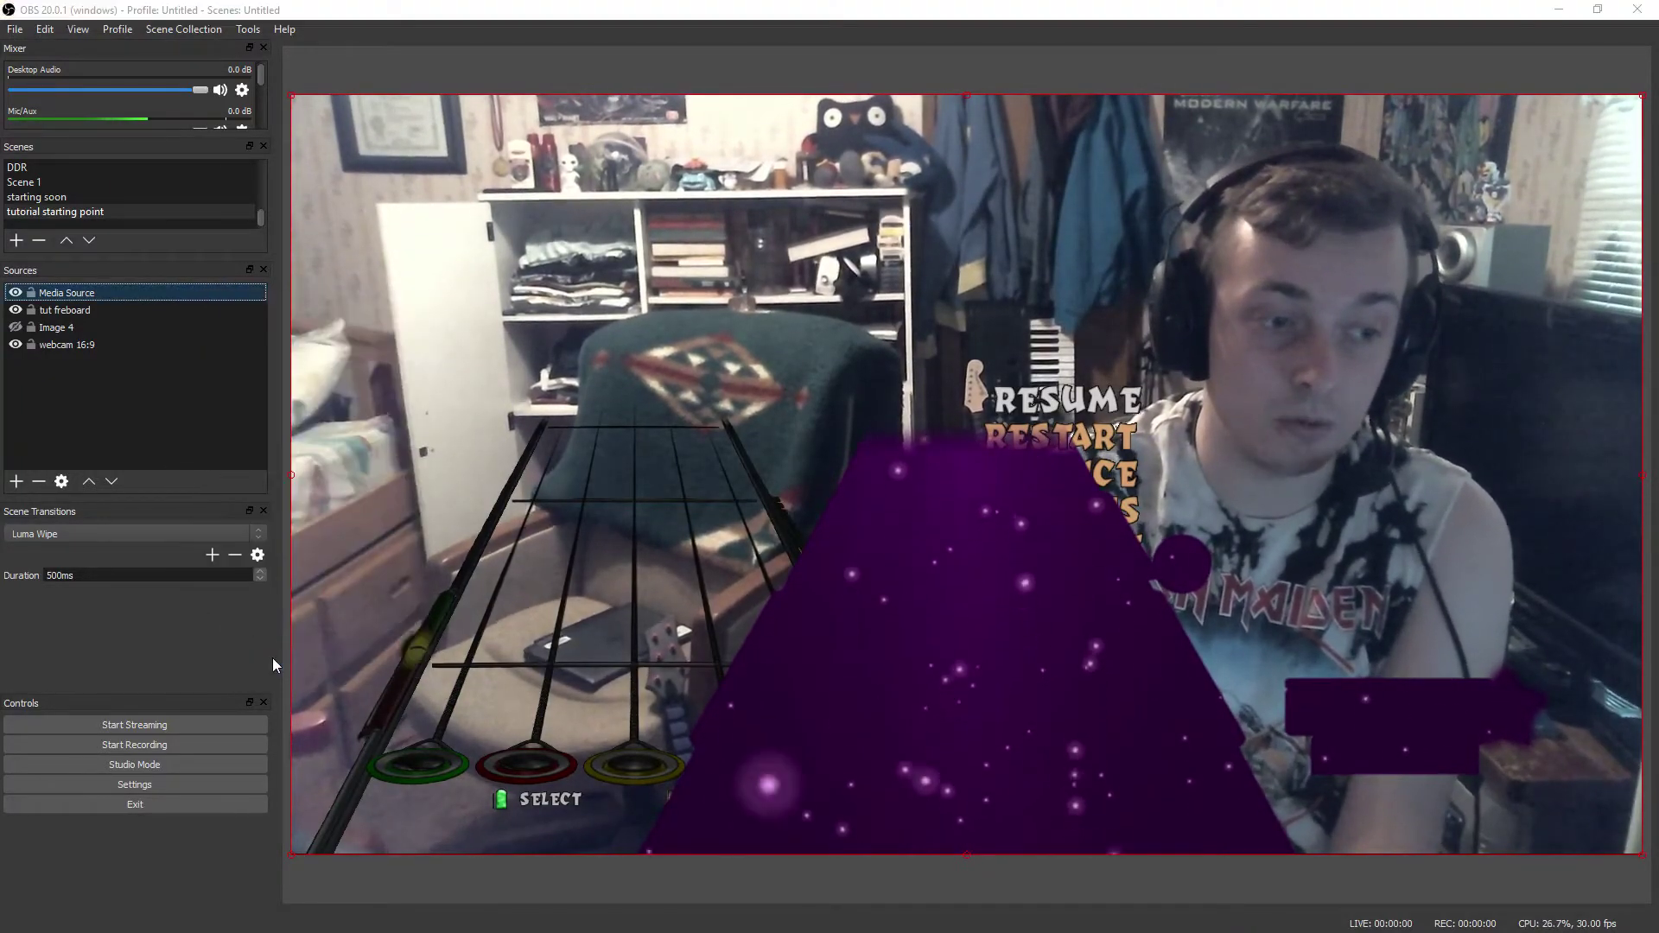
{"action": "left_click", "coordinate": [1084, 713]}
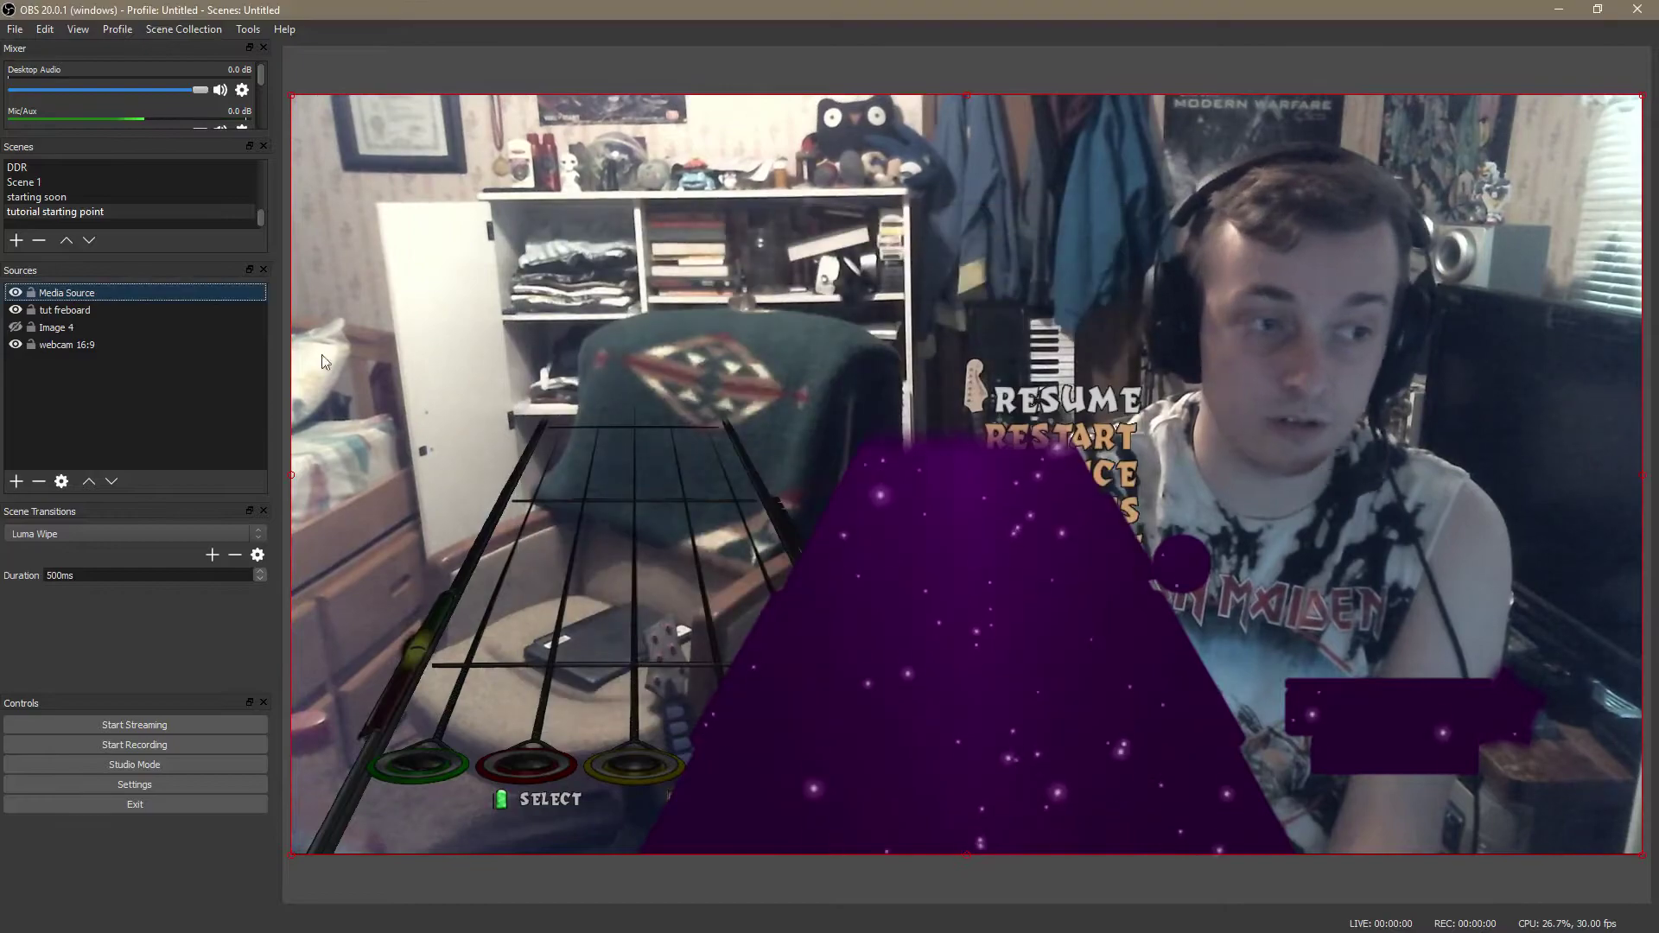
{"action": "right_click", "coordinate": [125, 288]}
{"action": "left_click", "coordinate": [166, 663]}
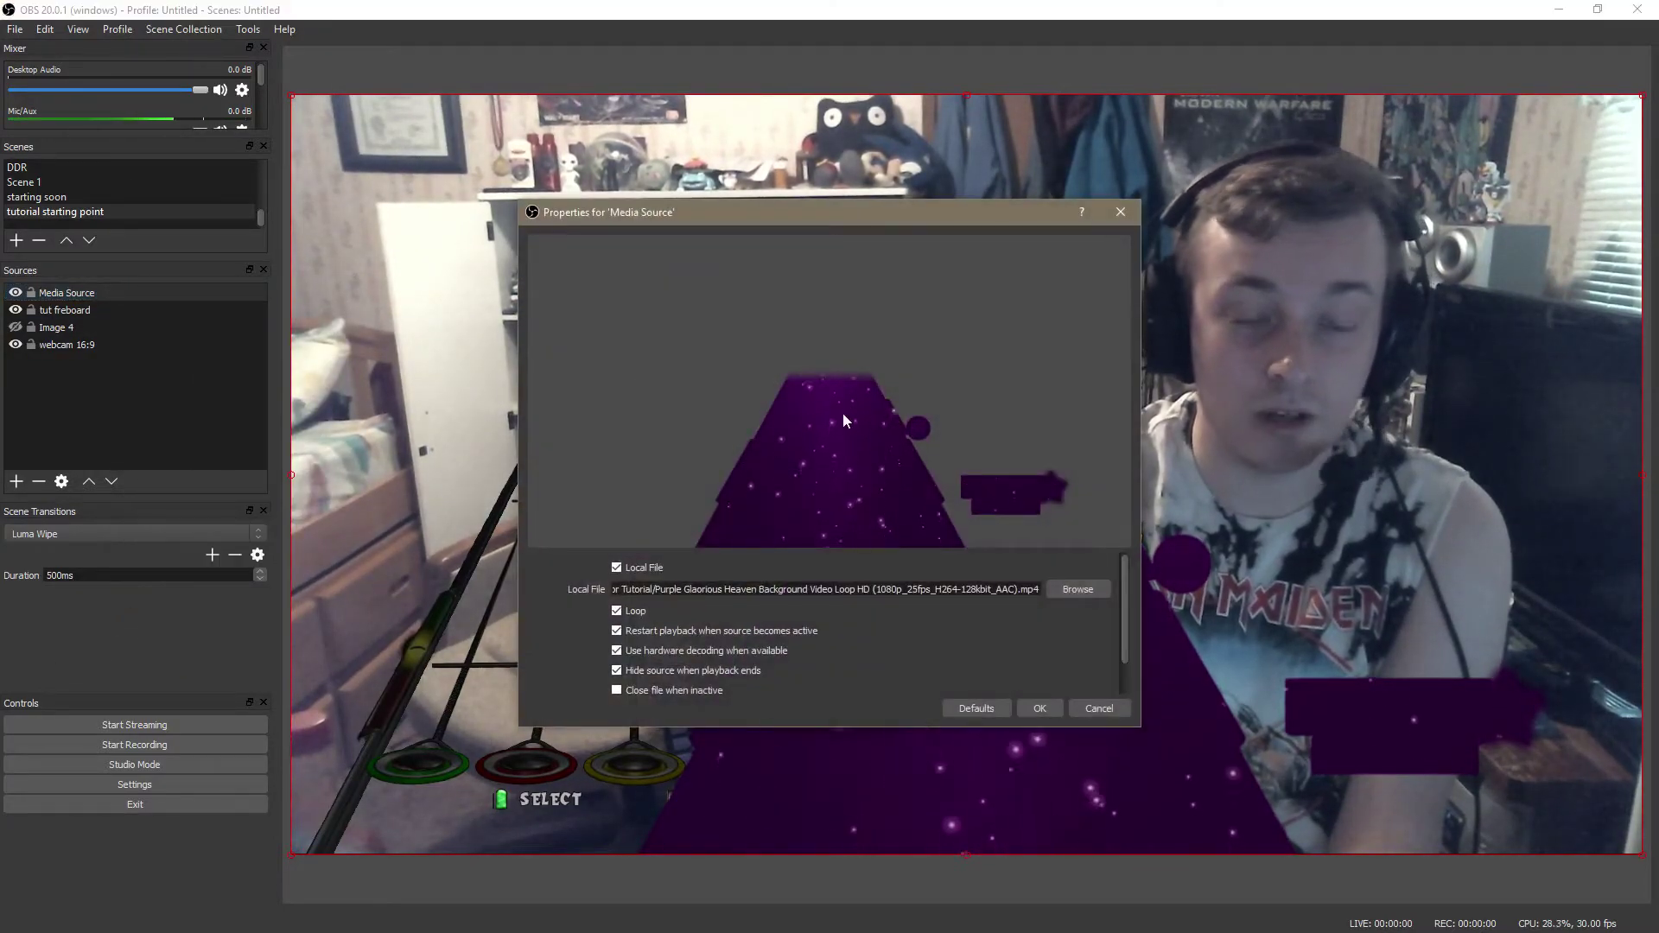
{"action": "left_click_drag", "start_coordinate": [788, 220], "coordinate": [637, 222]}
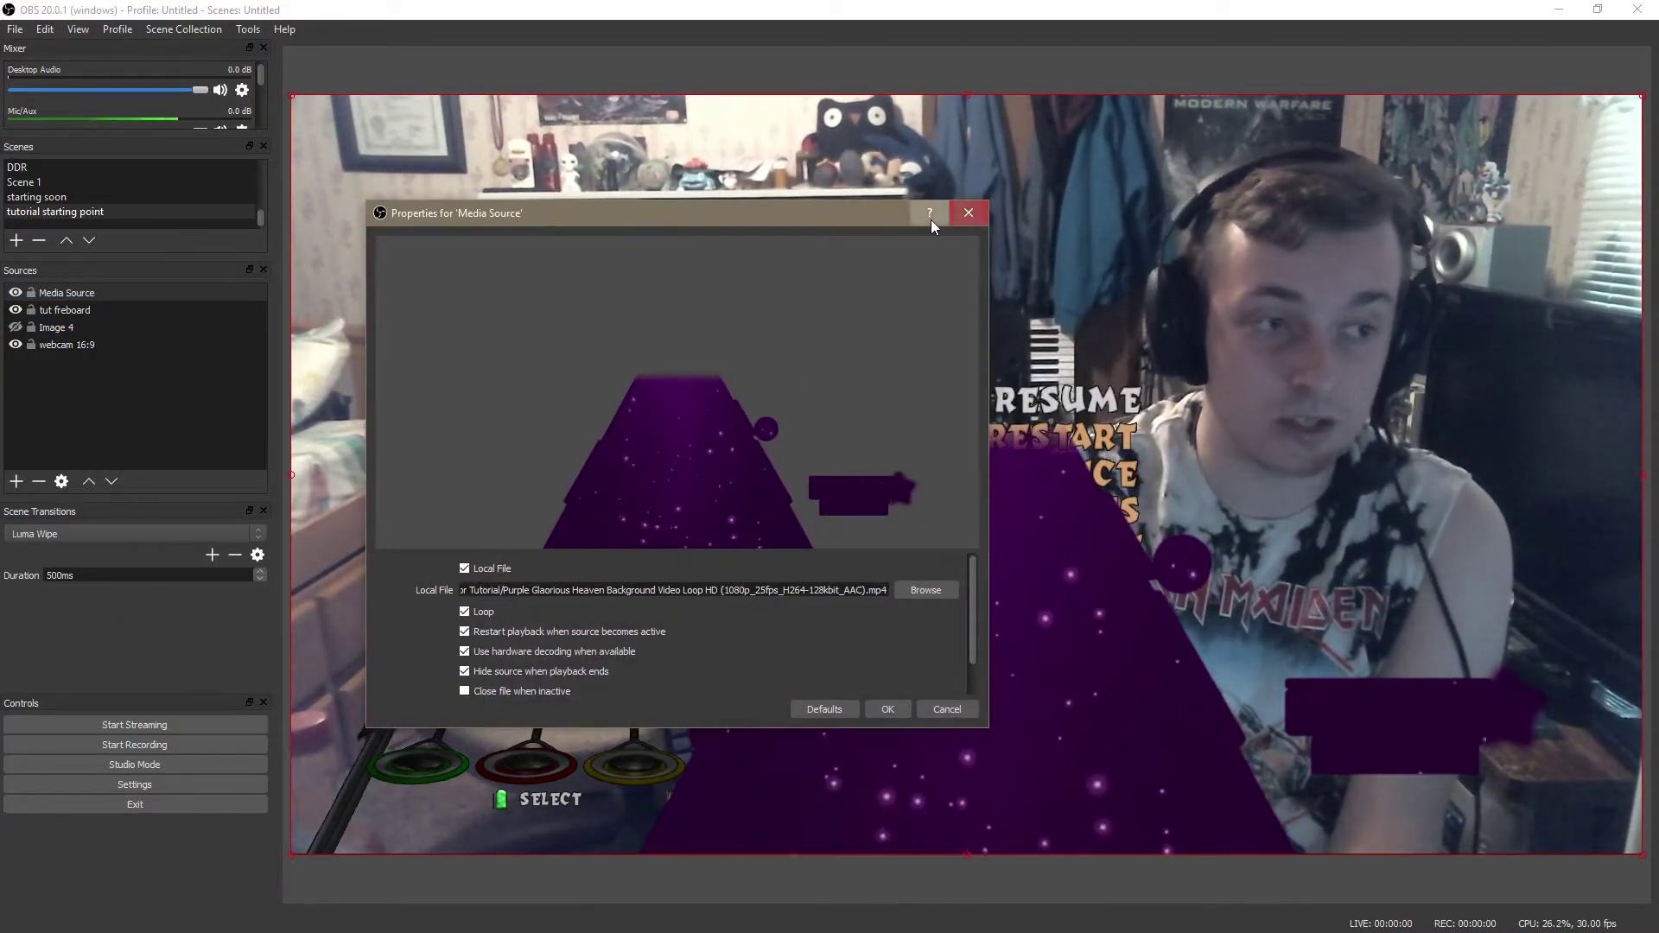
{"action": "left_click", "coordinate": [967, 213]}
Step: Reopen the Media Source's filters to review the Image Mask/Blend filter
{"action": "left_click_drag", "start_coordinate": [178, 309], "coordinate": [179, 300]}
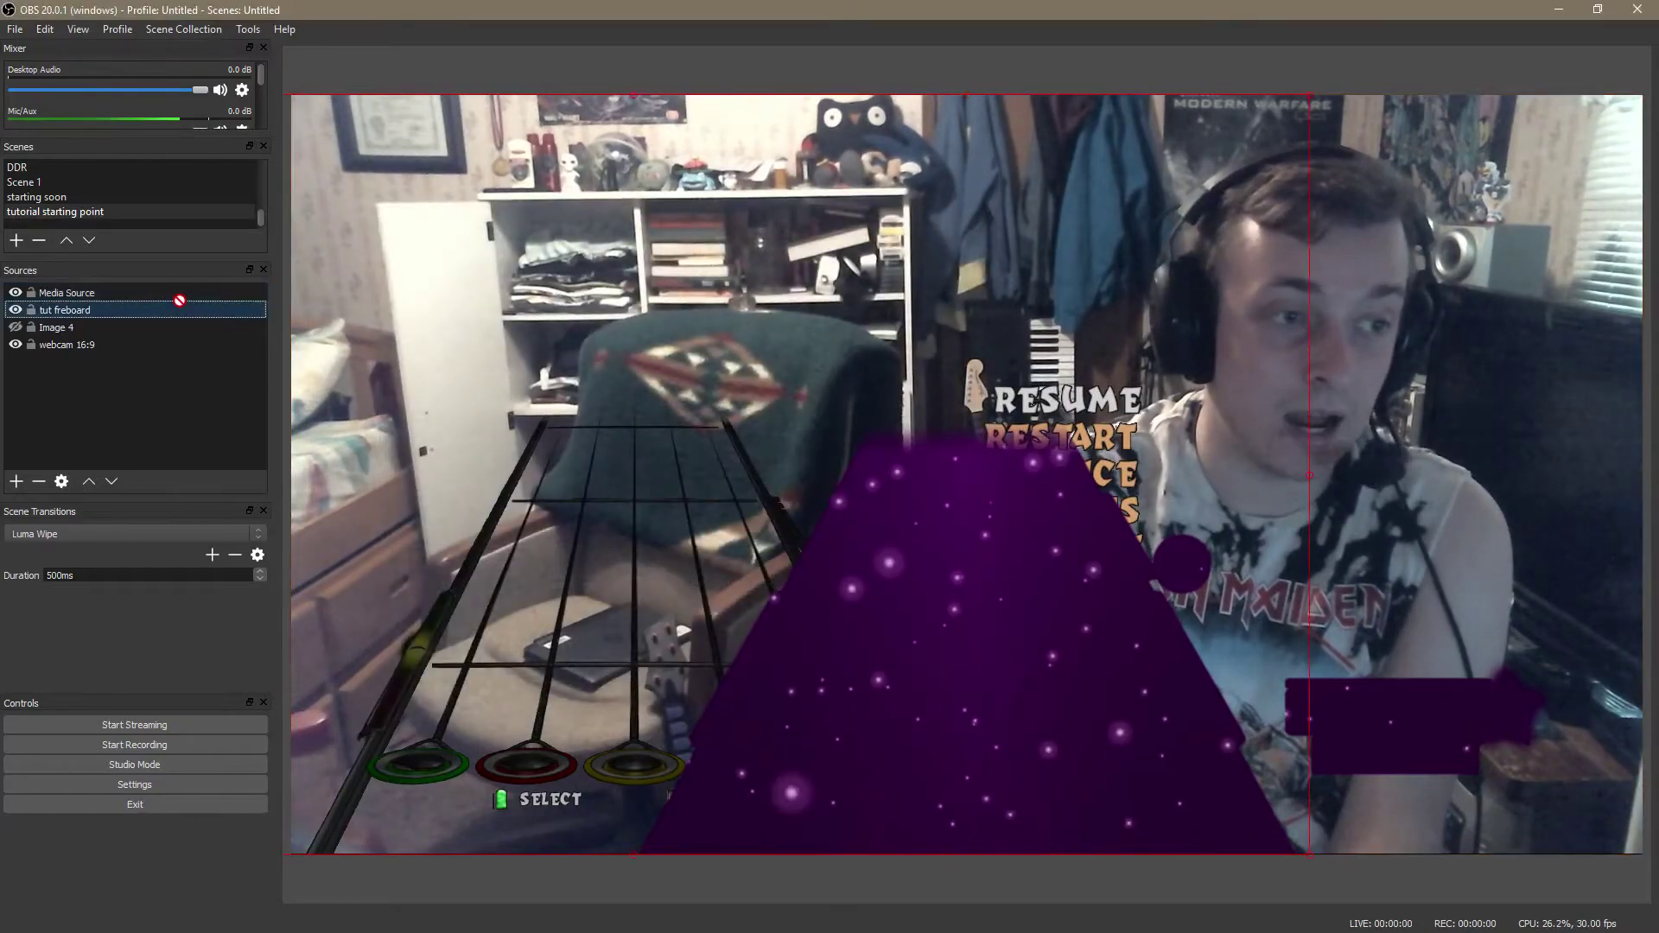
{"action": "left_click", "coordinate": [69, 294]}
{"action": "right_click", "coordinate": [69, 294]}
{"action": "left_click", "coordinate": [133, 653]}
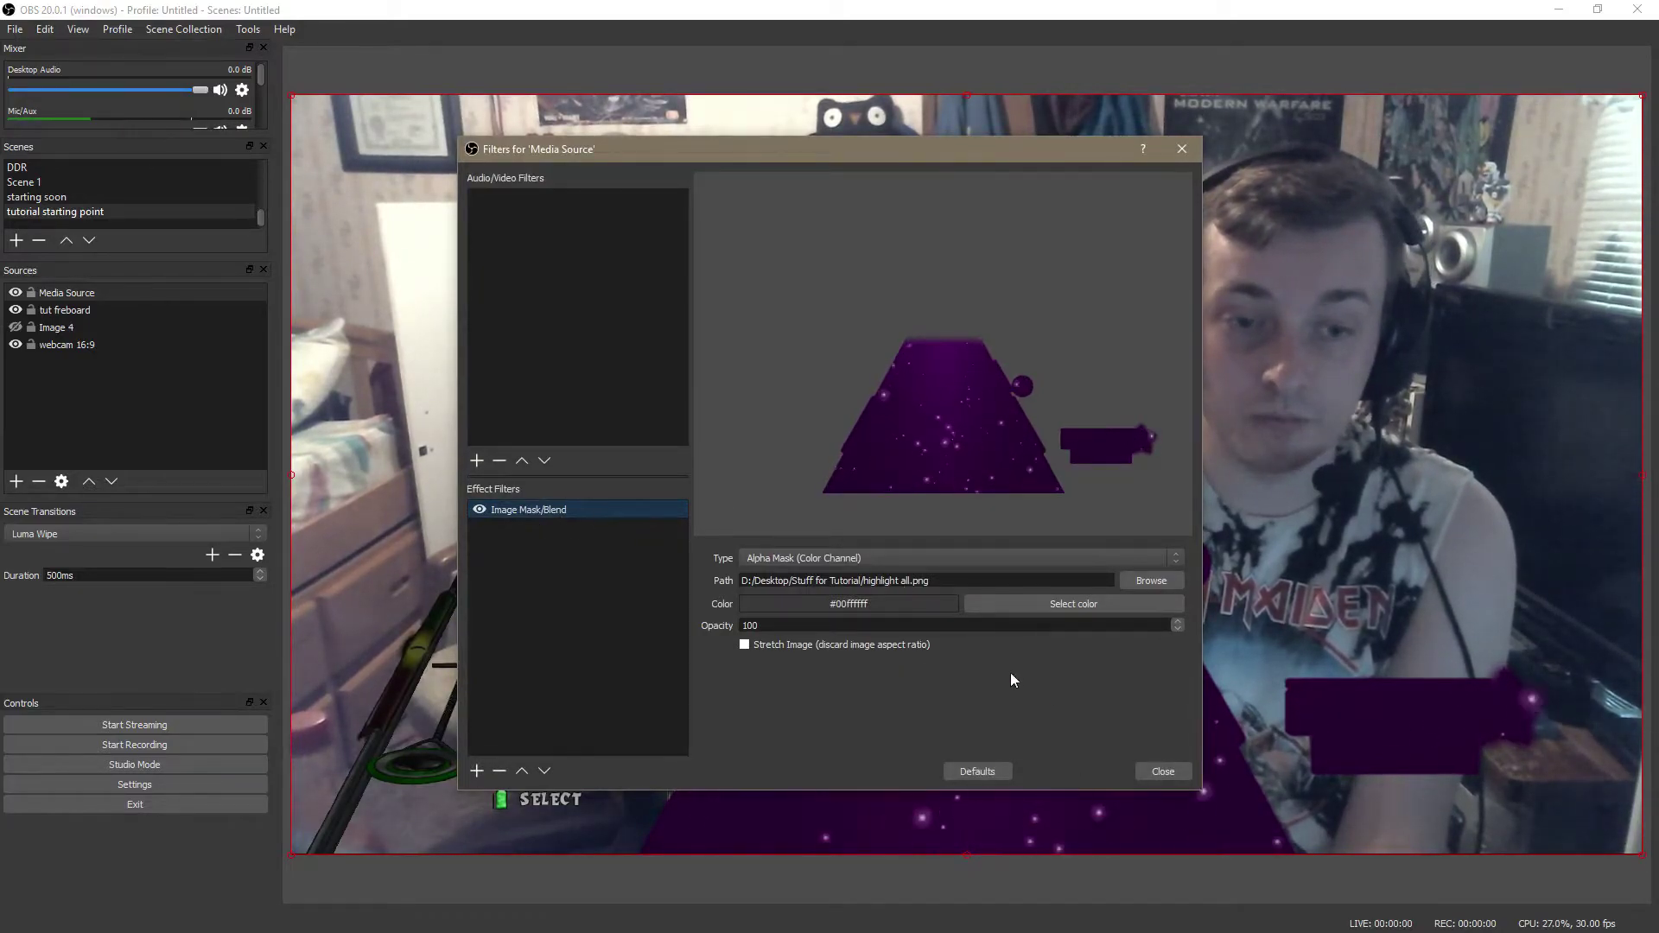
Step: Move the purple video over the fretboard and layer the Media Source beneath tut freboard
{"action": "left_click", "coordinate": [1173, 774]}
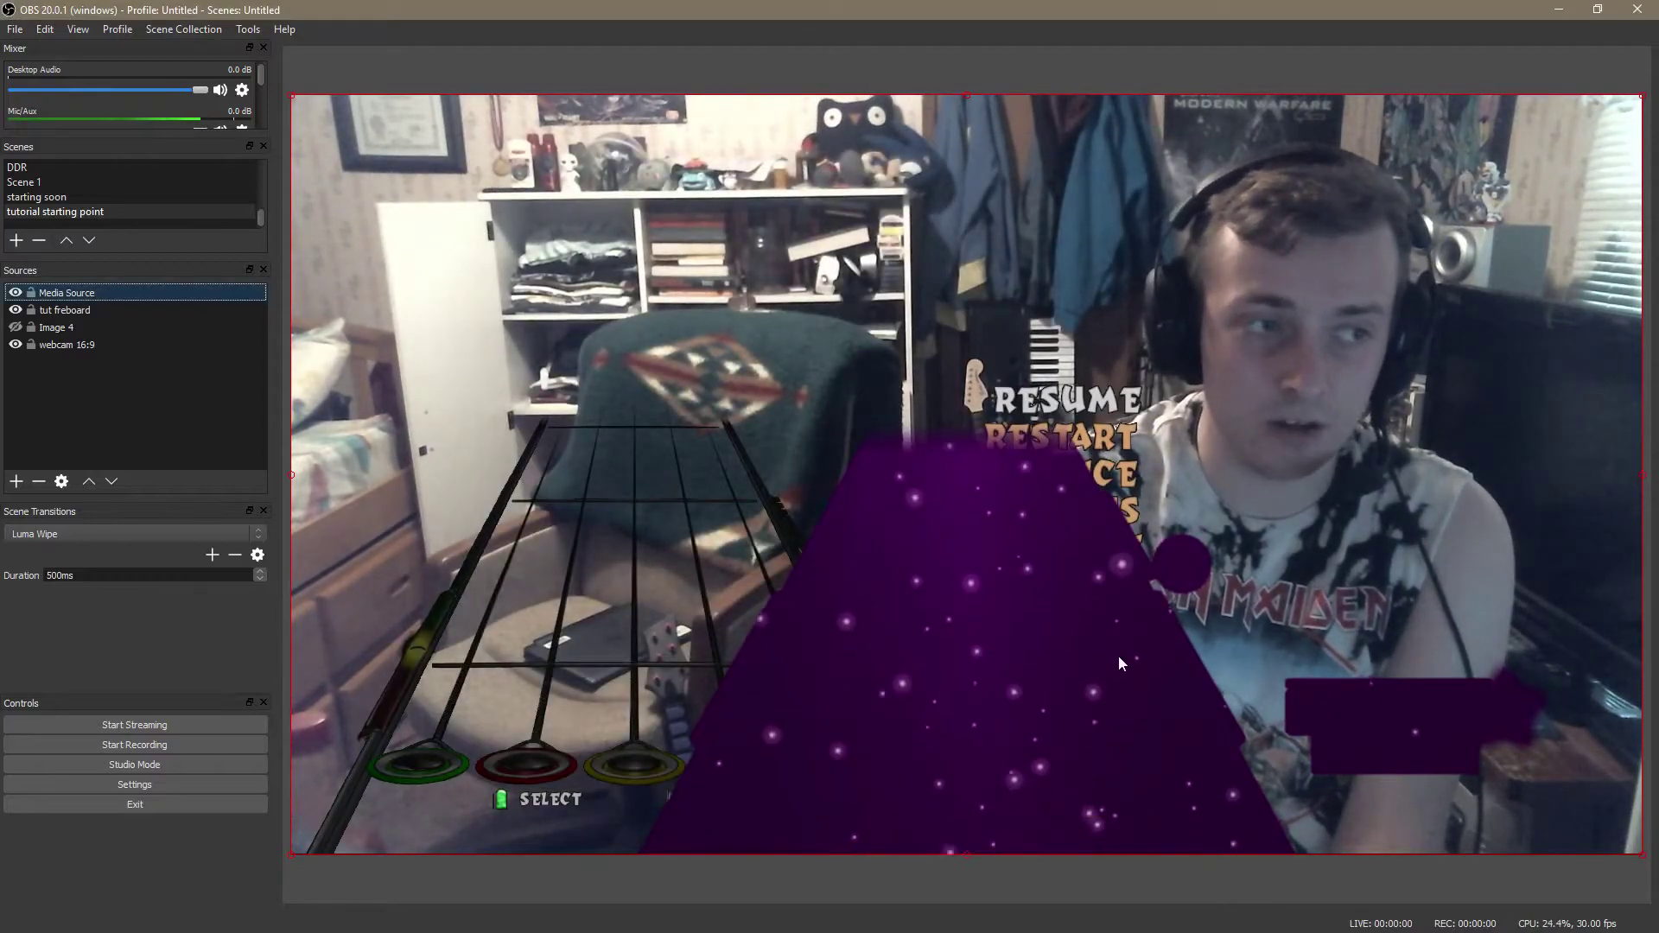
{"action": "left_click_drag", "start_coordinate": [1118, 654], "coordinate": [876, 634]}
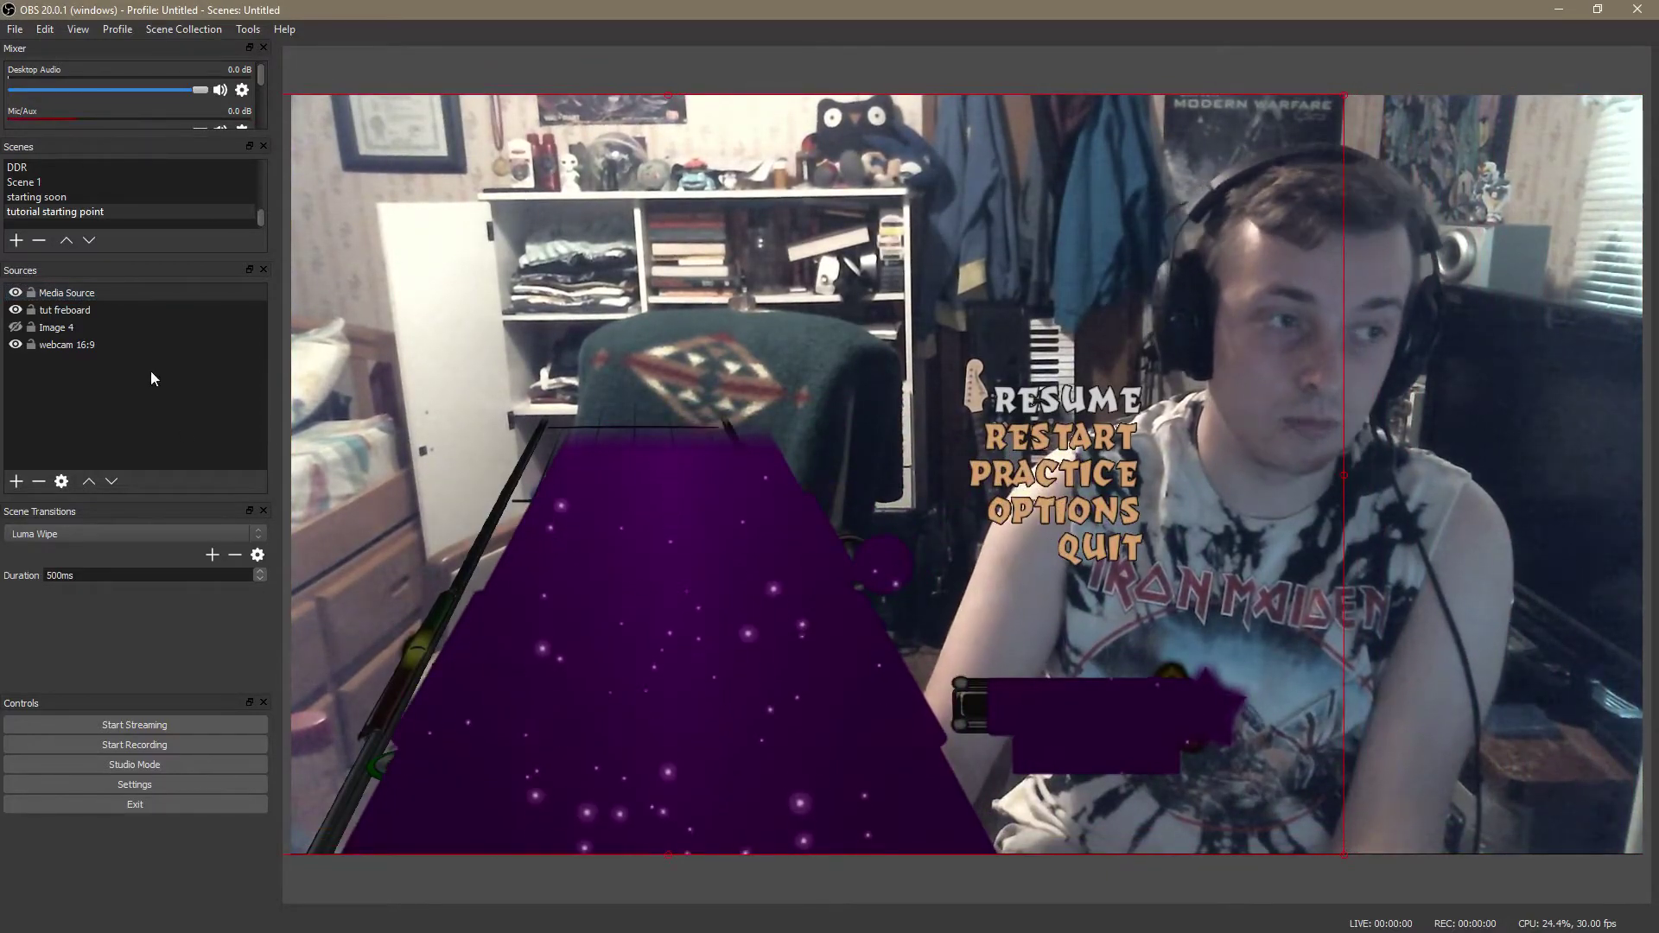
{"action": "left_click", "coordinate": [102, 294]}
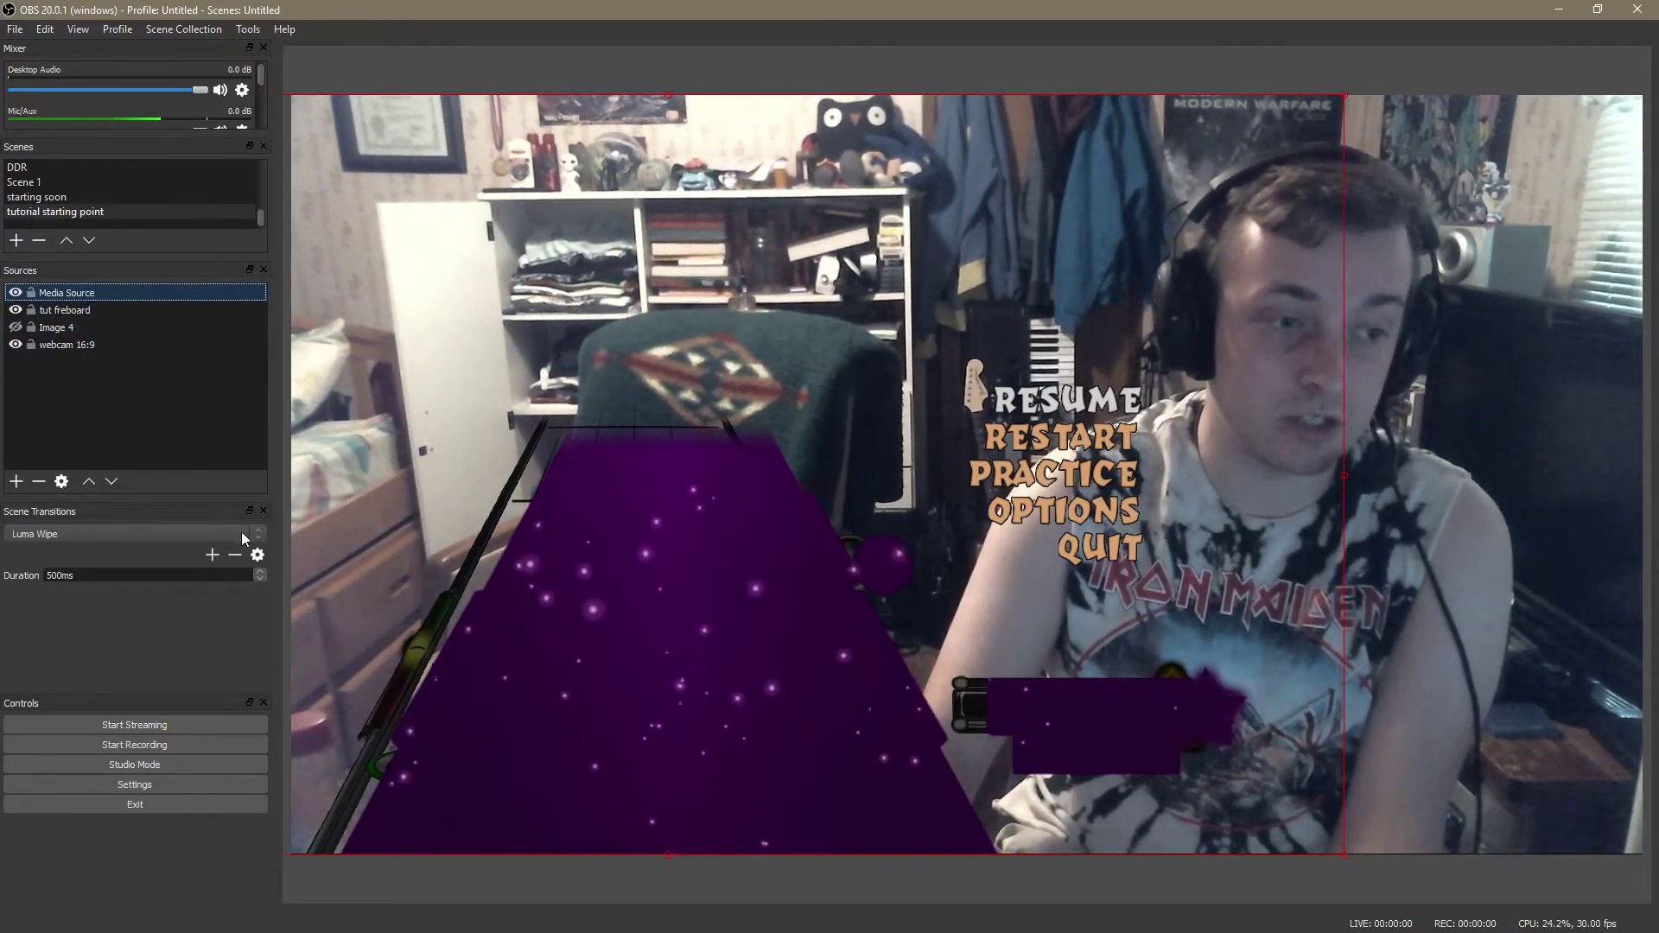
{"action": "left_click", "coordinate": [111, 481]}
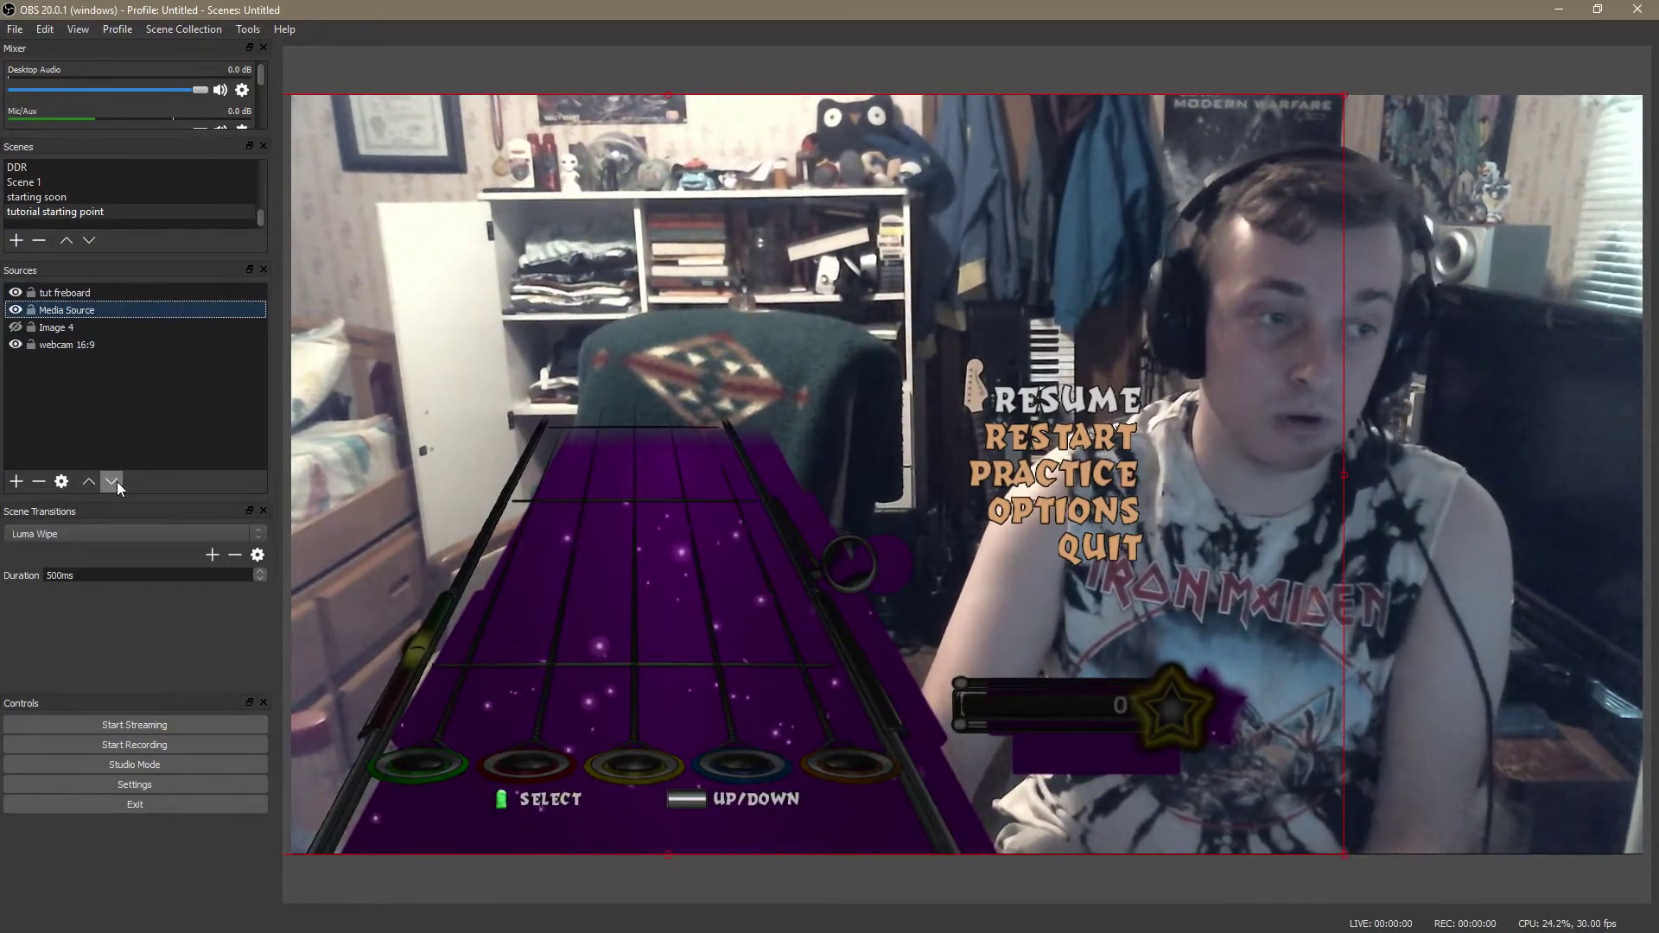
Step: Fine-tune the purple video's position so it fills the highway and score bar
{"action": "left_click", "coordinate": [1015, 657]}
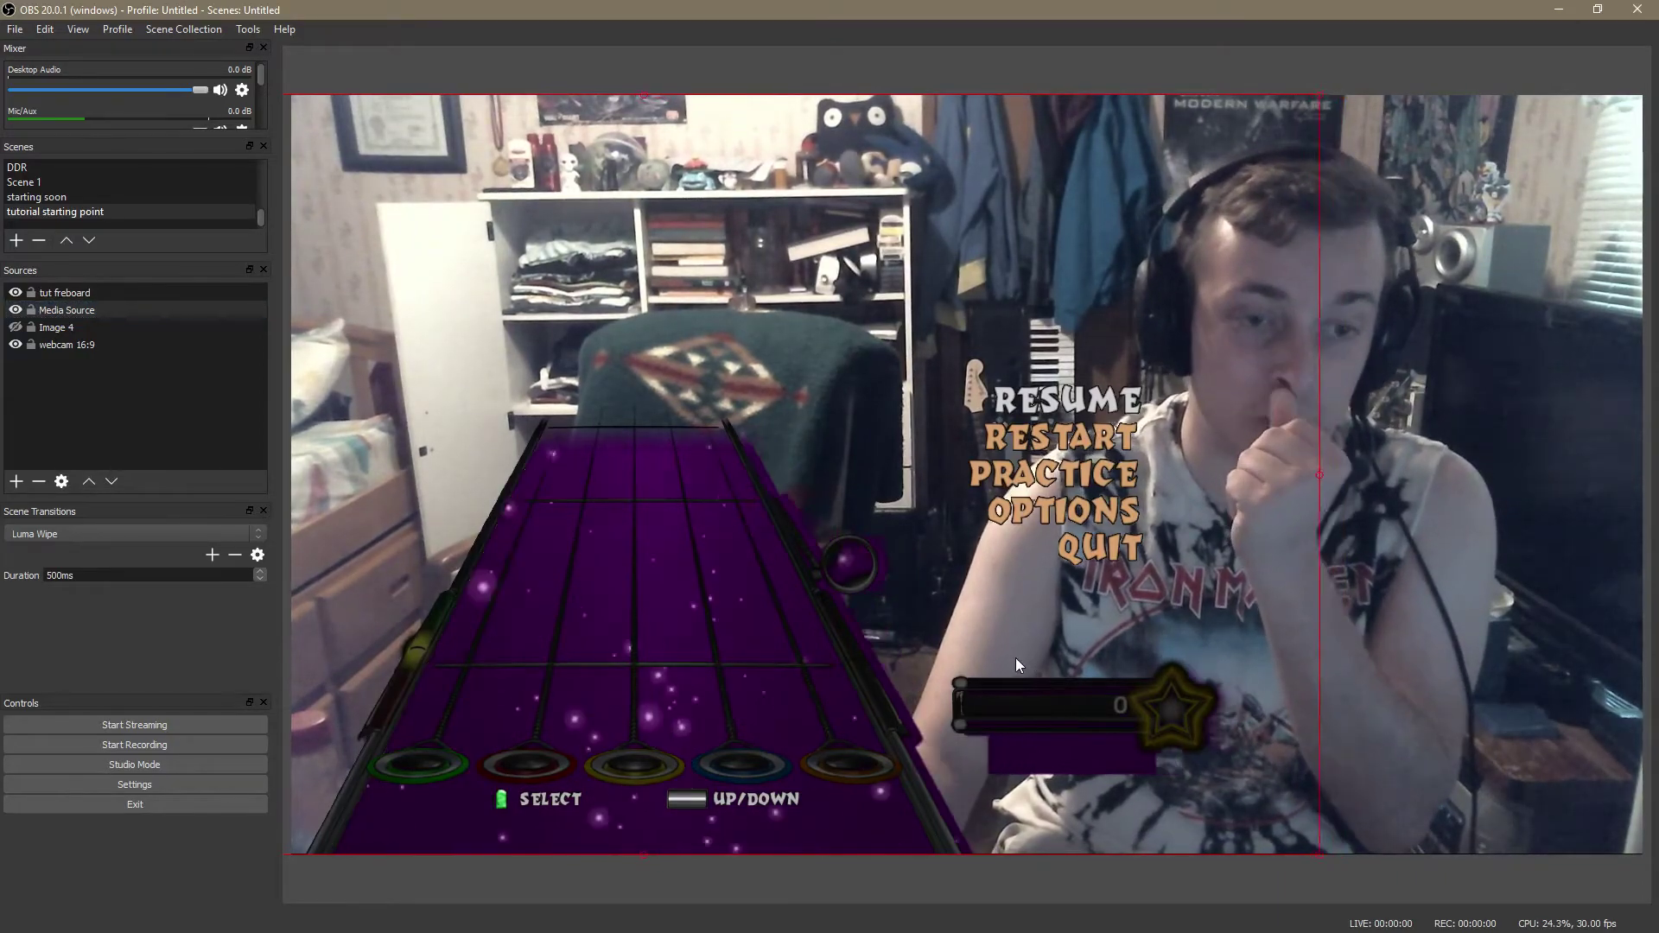
{"action": "key", "text": "Left"}
{"action": "key", "text": "Left"}
{"action": "key", "text": "Left"}
{"action": "key", "text": "Left"}
{"action": "key", "text": "Left"}
{"action": "key", "text": "Left"}
{"action": "key", "text": "Left"}
{"action": "key", "text": "Left"}
{"action": "key", "text": "Left"}
{"action": "key", "text": "Left"}
{"action": "key", "text": "Left"}
{"action": "key", "text": "Left"}
{"action": "key", "text": "Left"}
{"action": "key", "text": "Left"}
{"action": "key", "text": "Left"}
{"action": "key", "text": "Left"}
{"action": "key", "text": "Left"}
{"action": "key", "text": "Left"}
{"action": "key", "text": "Left"}
{"action": "key", "text": "Left"}
{"action": "left_click_drag", "start_coordinate": [1005, 659], "coordinate": [1011, 658]}
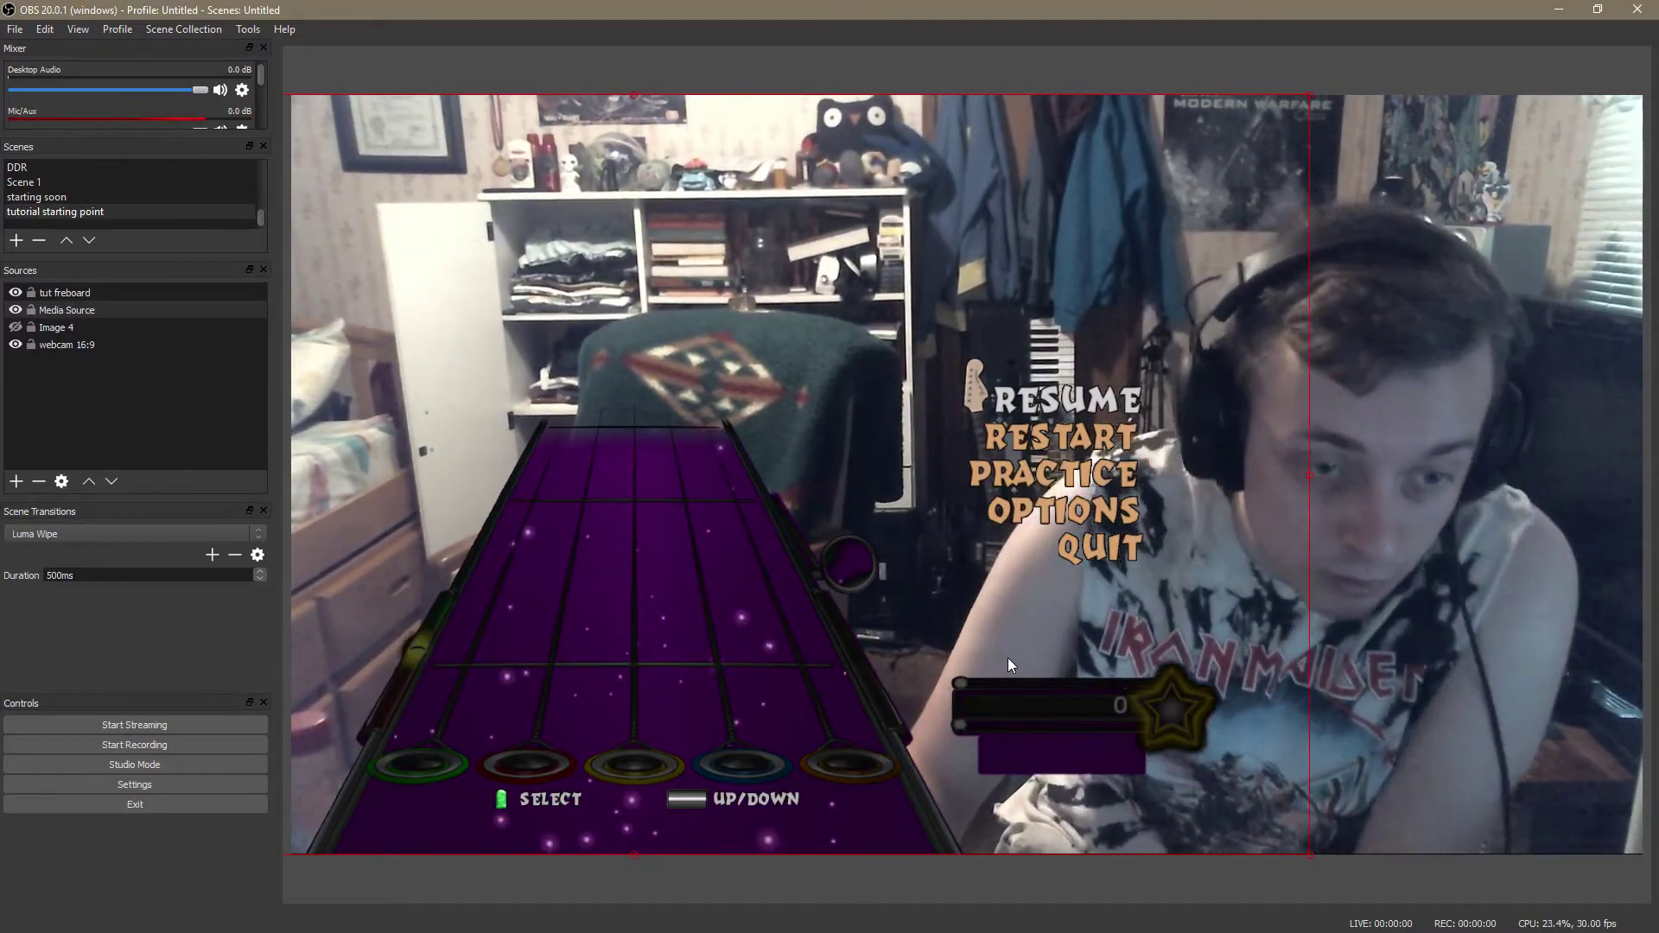
{"action": "left_click_drag", "start_coordinate": [1009, 660], "coordinate": [1009, 662]}
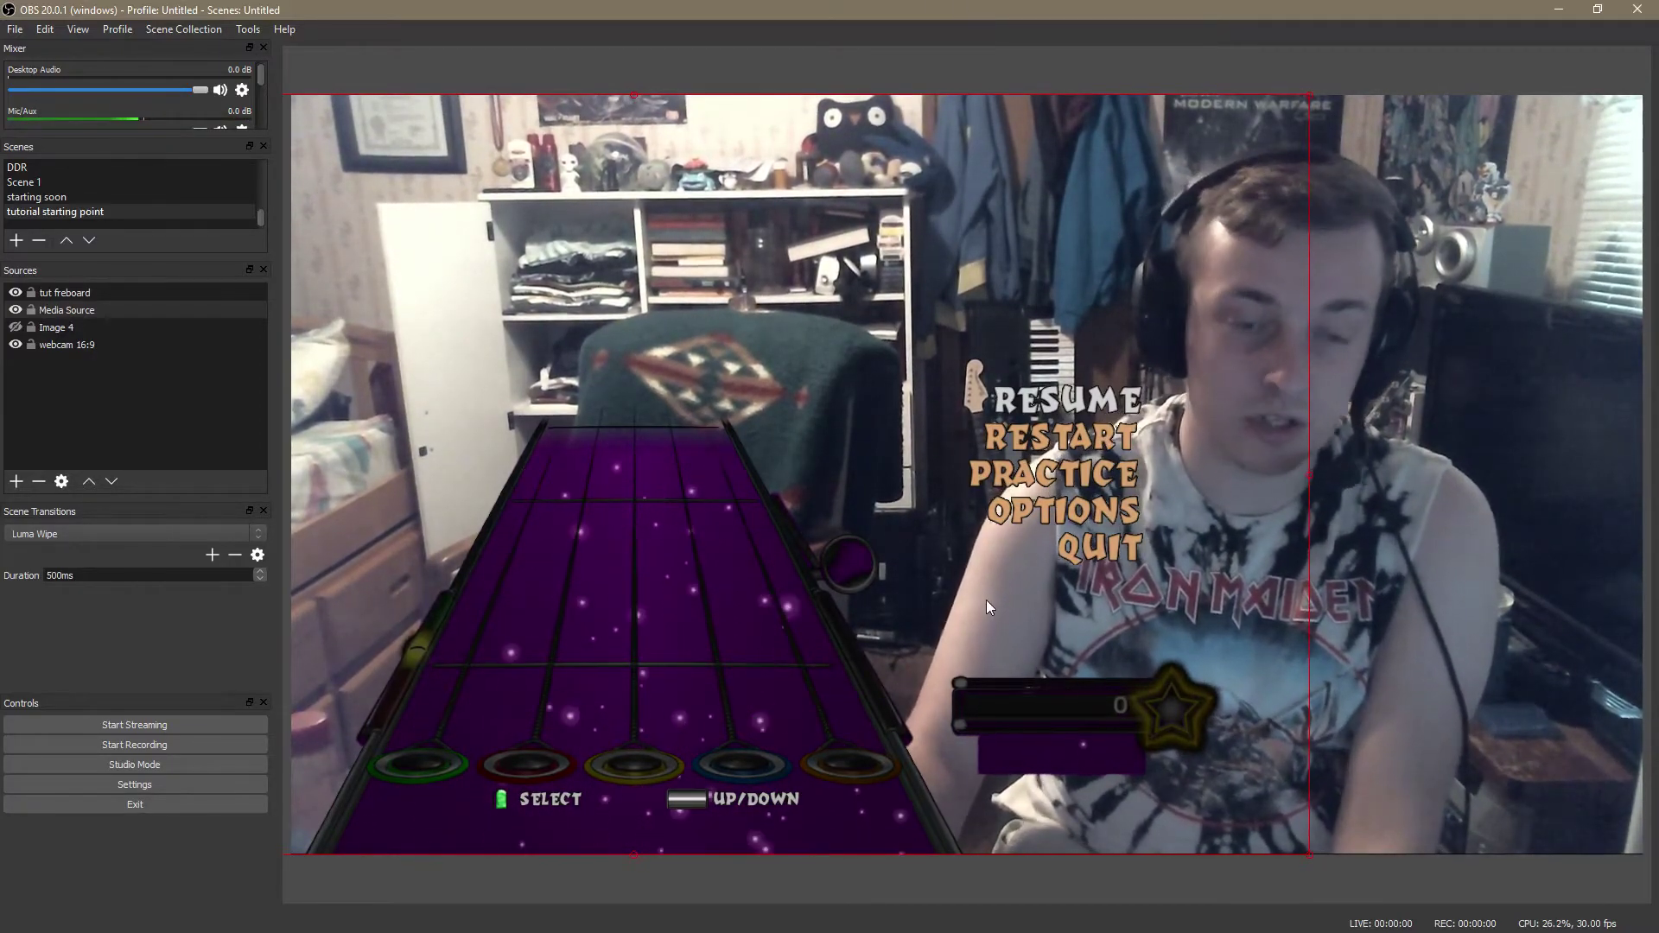
Step: Add a Color Correction filter after Image Mask/Blend on the Media Source, keeping default values
{"action": "left_click", "coordinate": [195, 317]}
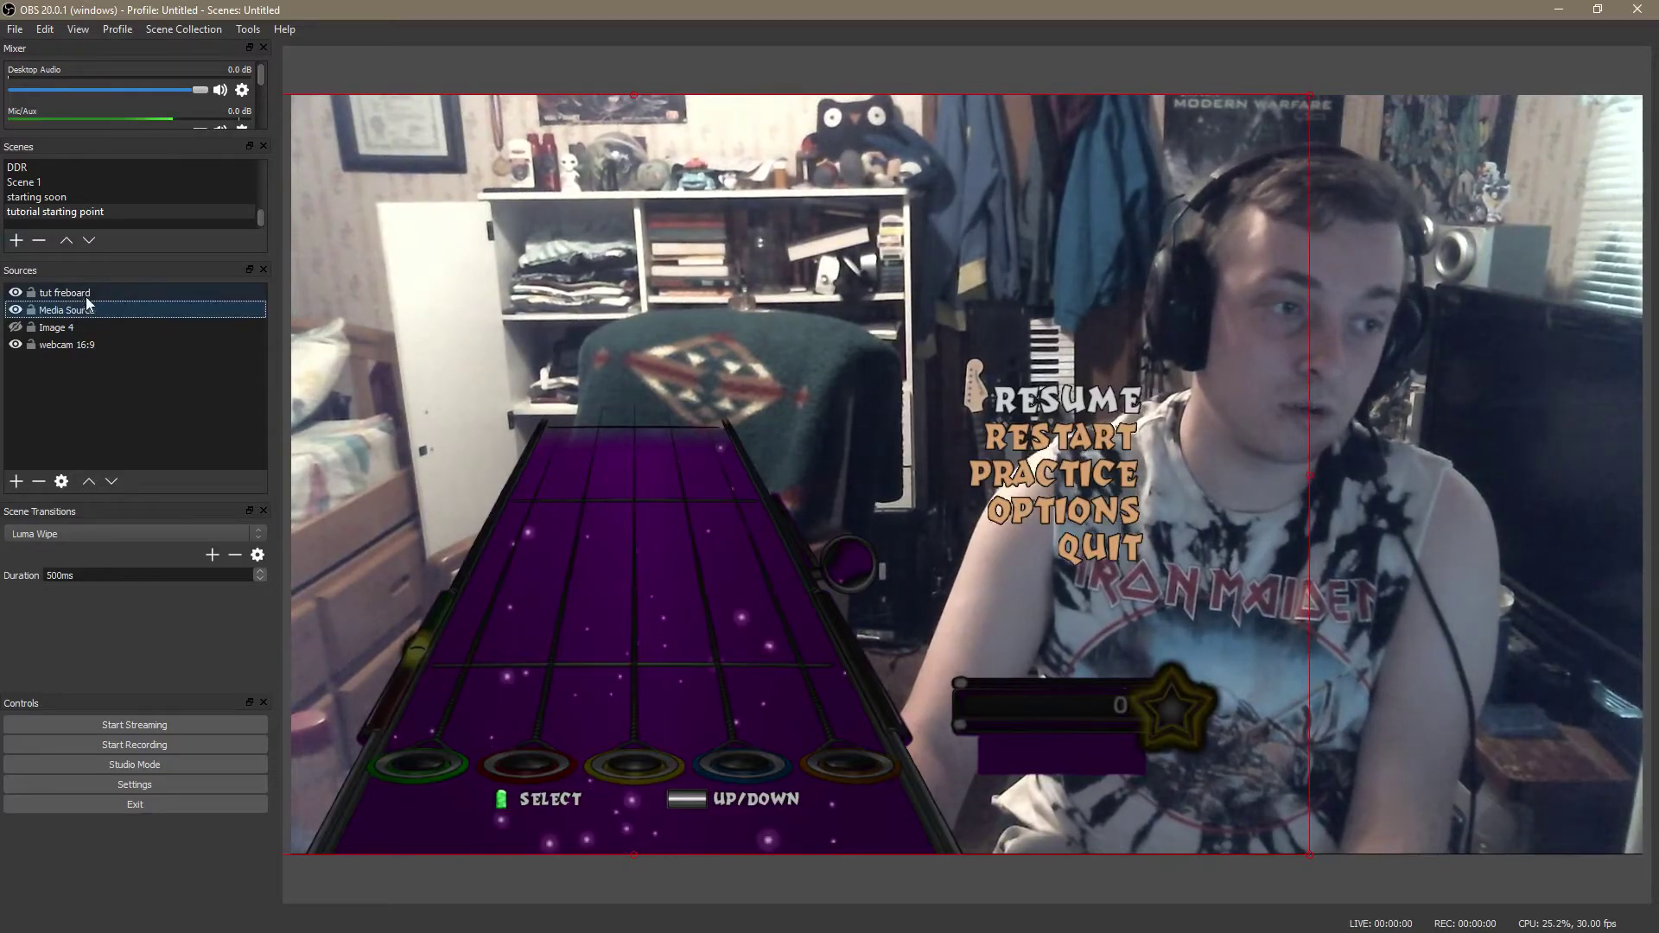
{"action": "right_click", "coordinate": [86, 313]}
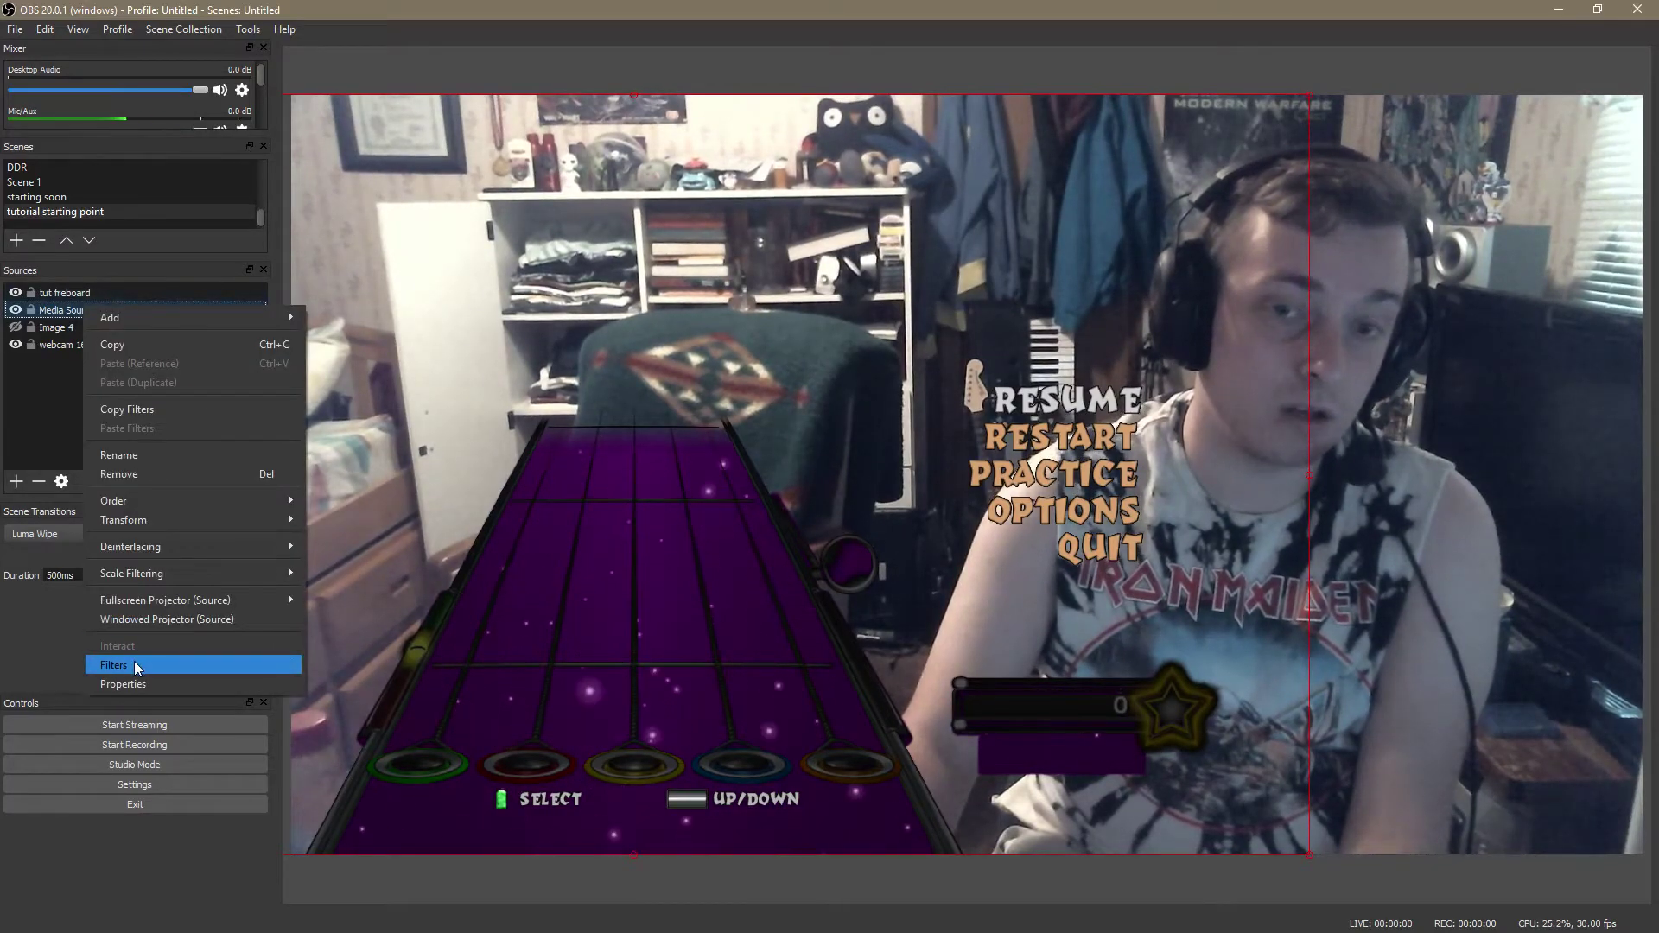
{"action": "left_click", "coordinate": [143, 664]}
{"action": "left_click_drag", "start_coordinate": [784, 154], "coordinate": [1149, 125]}
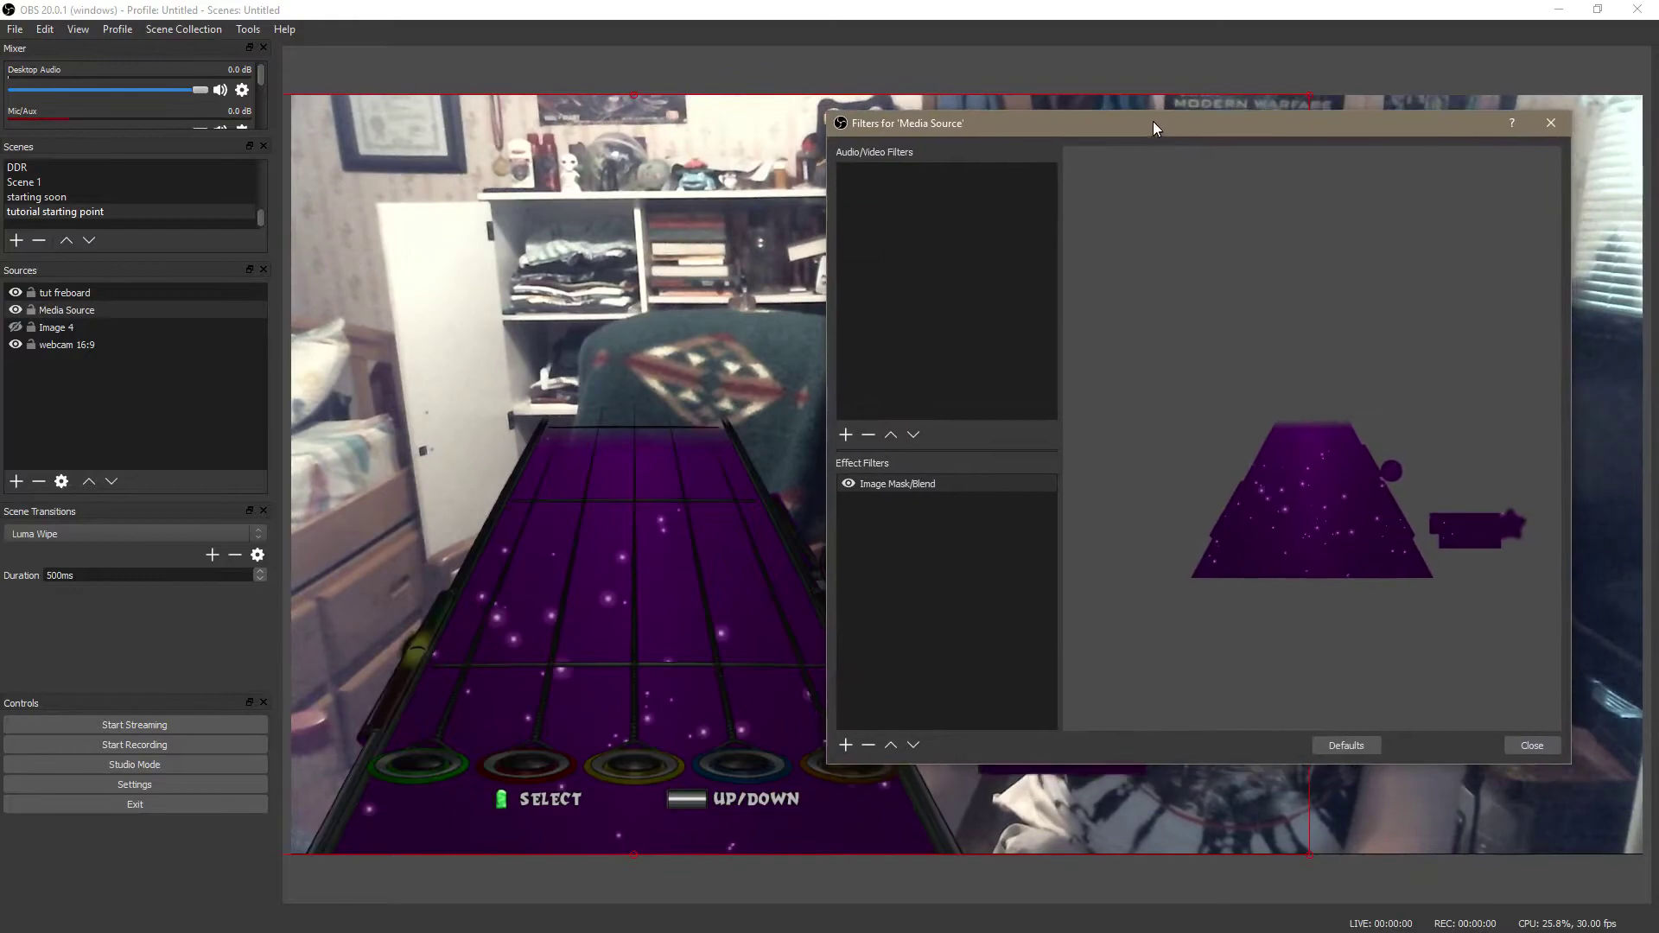
{"action": "left_click", "coordinate": [903, 481]}
{"action": "left_click", "coordinate": [839, 741]}
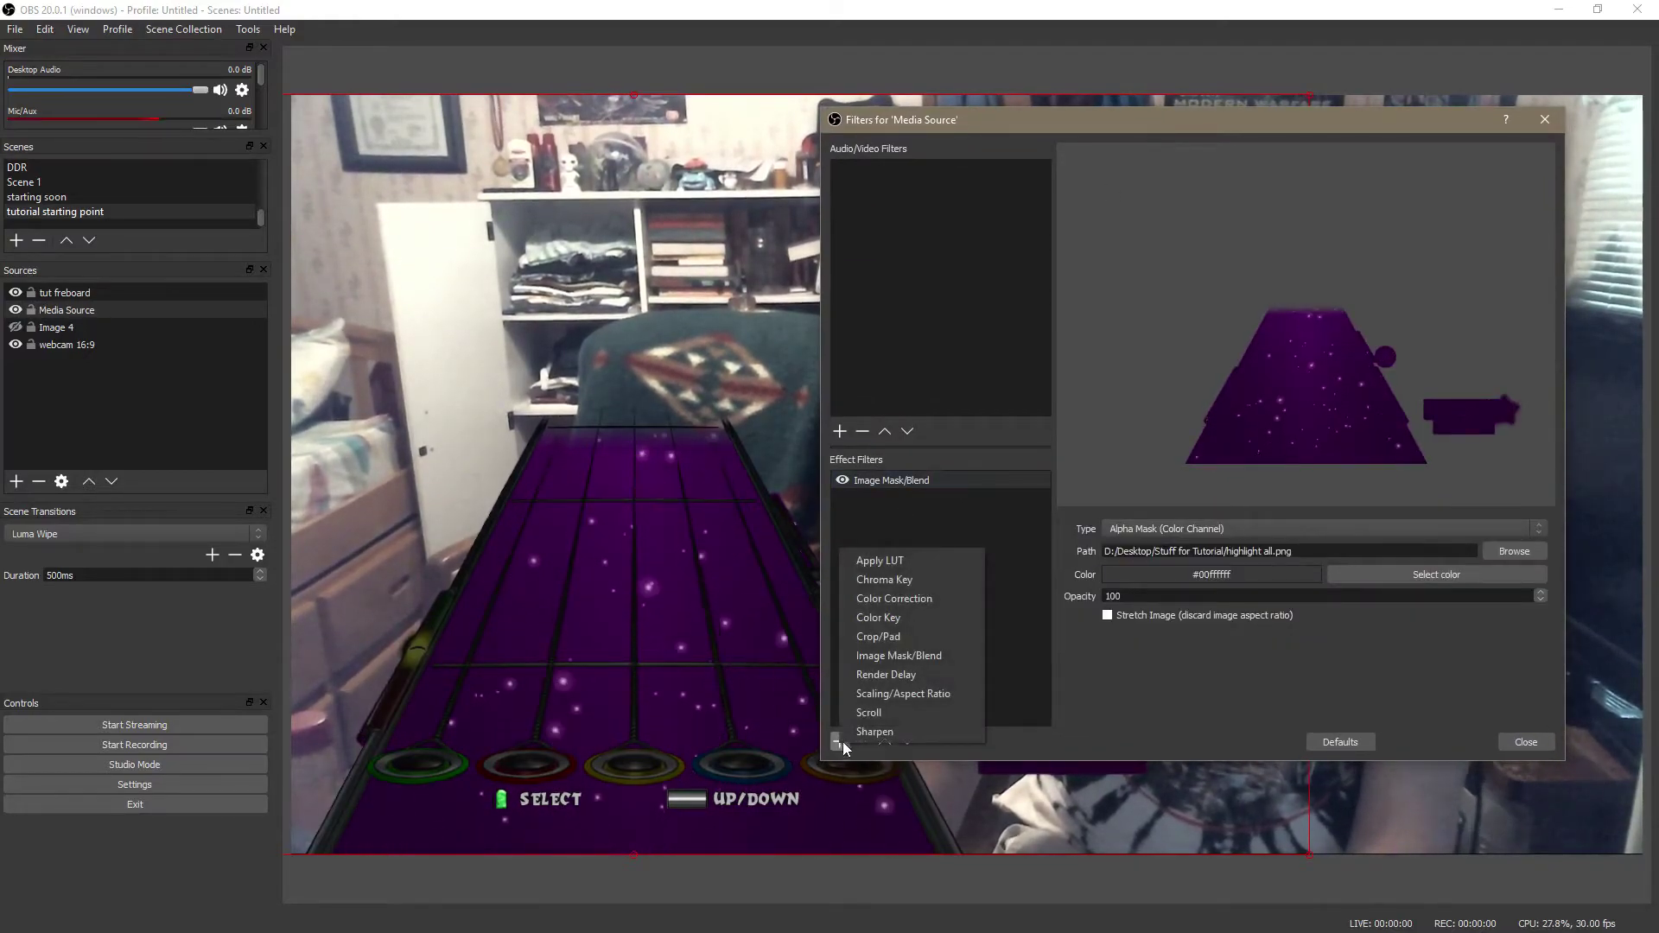
{"action": "left_click", "coordinate": [903, 604]}
{"action": "left_click", "coordinate": [1144, 474]}
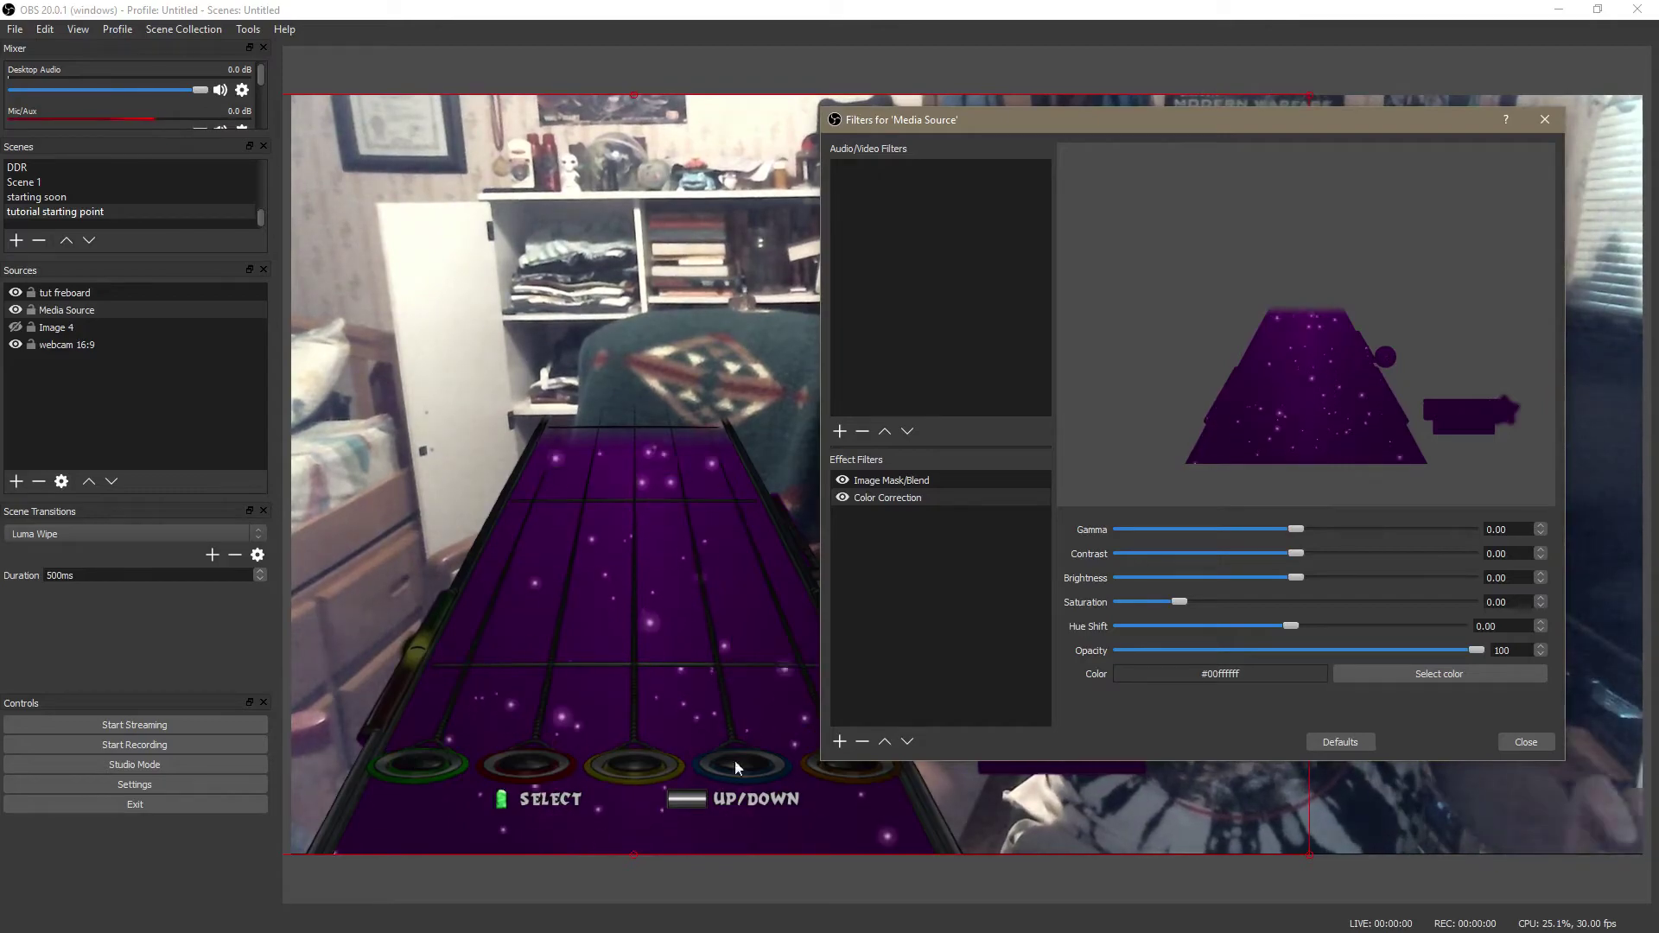
Step: Set Color Correction contrast to 0.15, brightness to -0.05 and opacity to 90
{"action": "mouse_move", "coordinate": [1154, 125]}
{"action": "left_mouse_down"}
{"action": "mouse_move", "coordinate": [1122, 340]}
{"action": "mouse_move", "coordinate": [1173, 664]}
{"action": "mouse_move", "coordinate": [1107, 337]}
{"action": "mouse_move", "coordinate": [1132, 143]}
{"action": "left_mouse_up"}
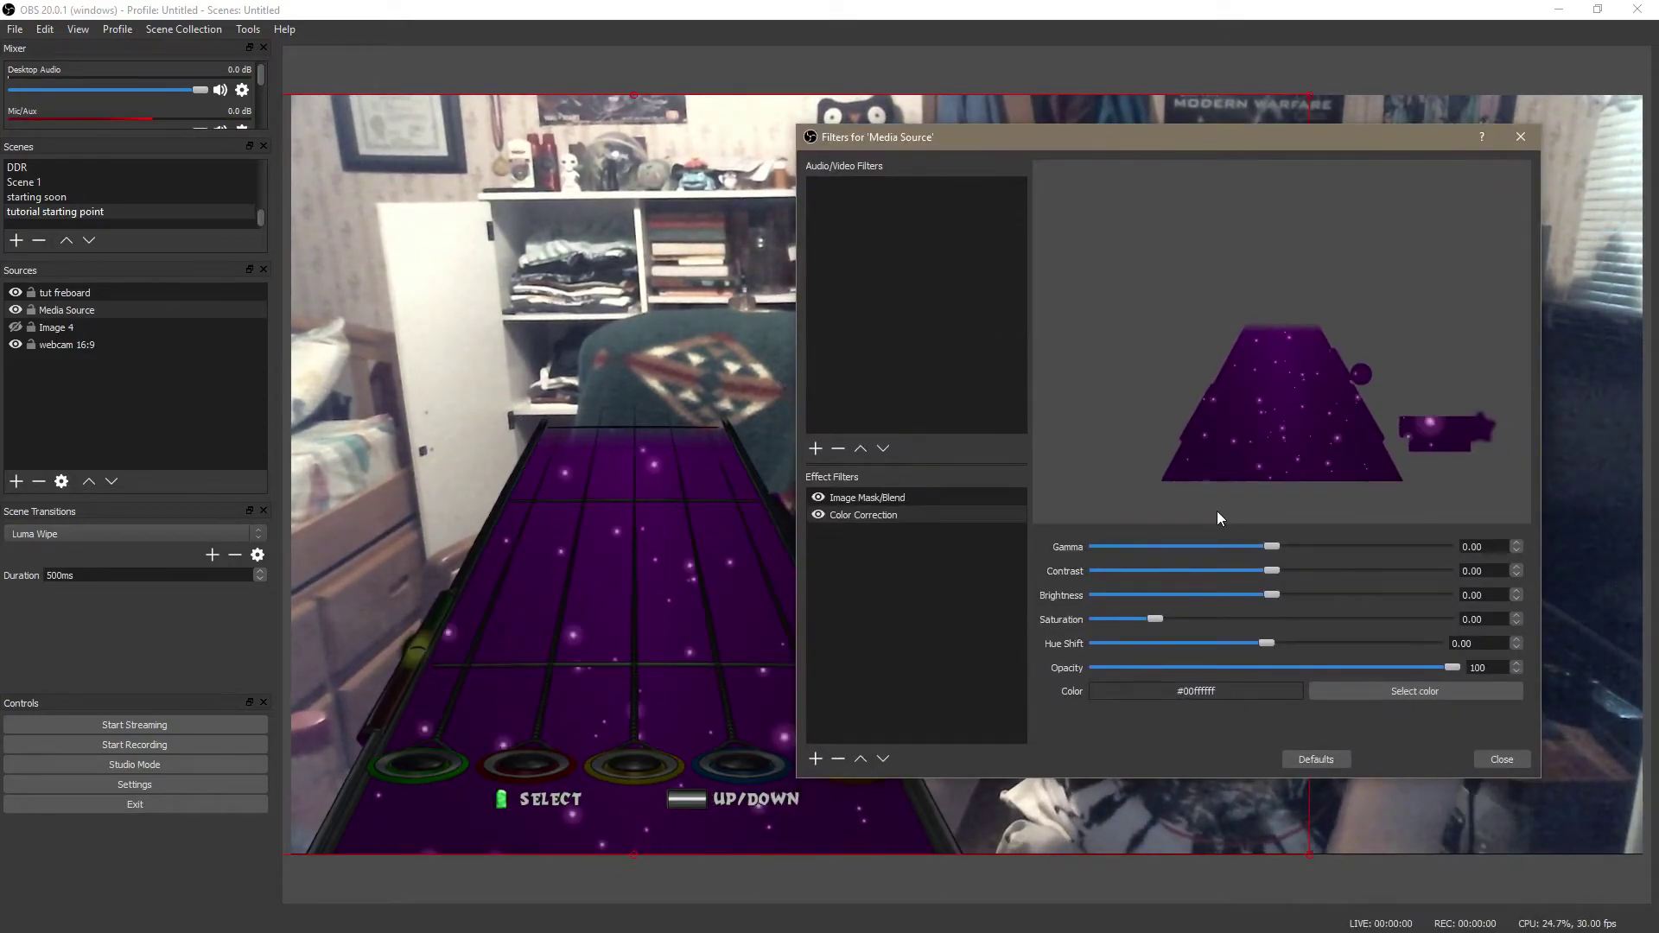
{"action": "mouse_move", "coordinate": [1271, 571]}
{"action": "left_mouse_down"}
{"action": "mouse_move", "coordinate": [1287, 569]}
{"action": "mouse_move", "coordinate": [1258, 595]}
{"action": "left_mouse_up"}
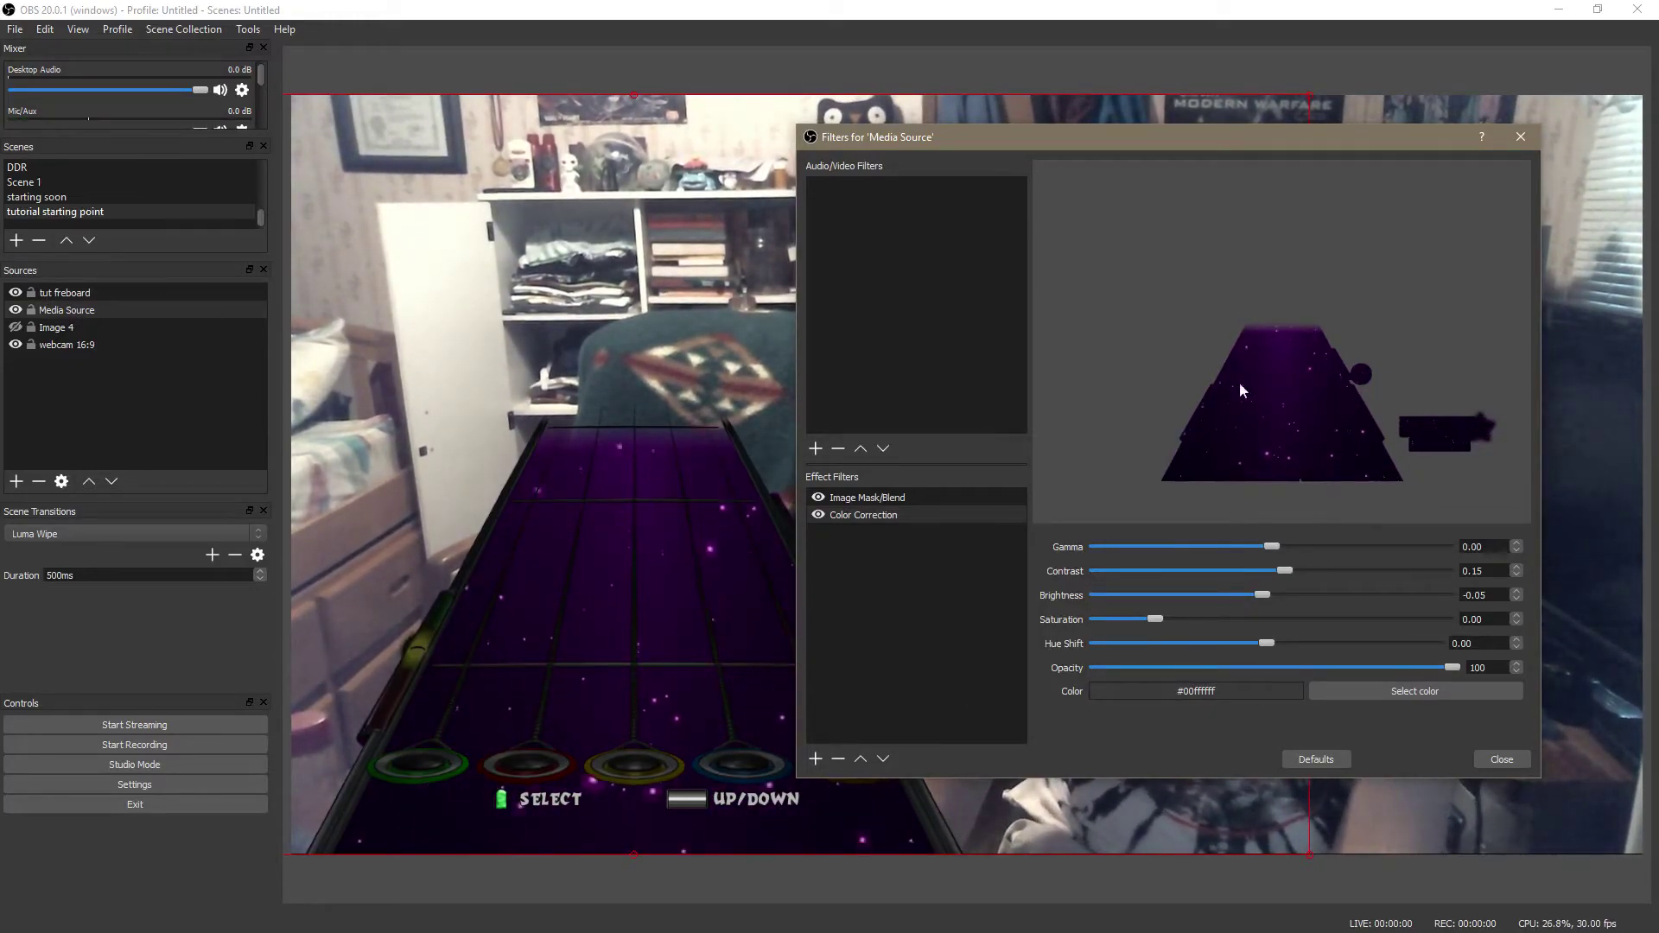
{"action": "left_click_drag", "start_coordinate": [1199, 141], "coordinate": [1236, 96]}
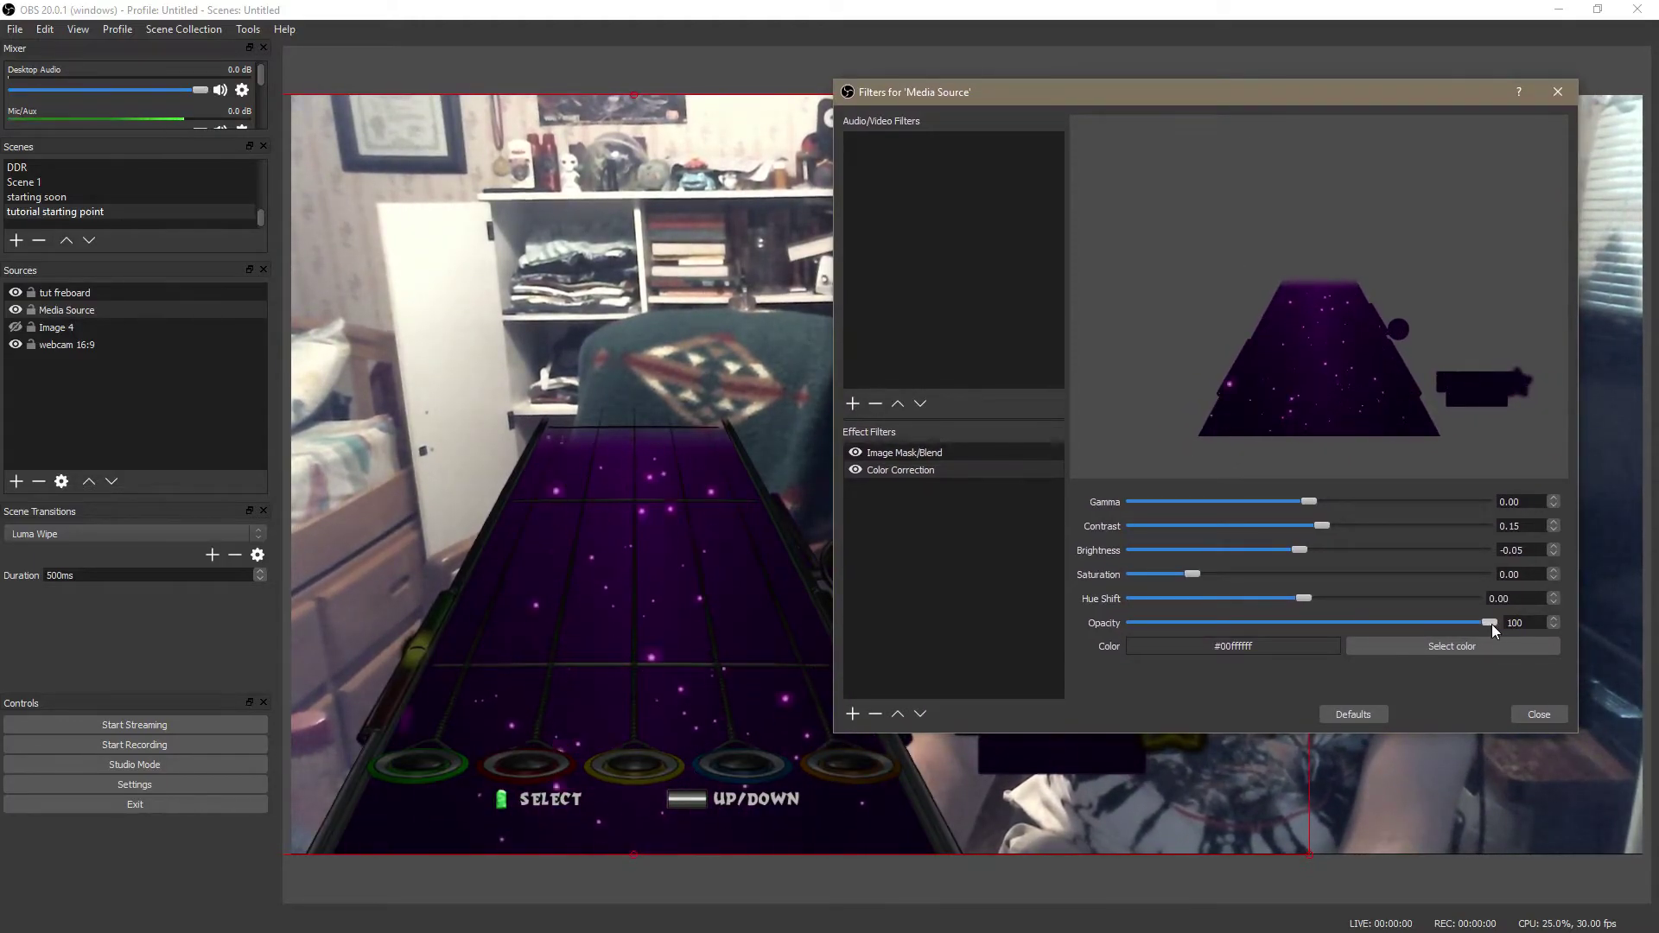
{"action": "left_click_drag", "start_coordinate": [1491, 624], "coordinate": [1402, 648]}
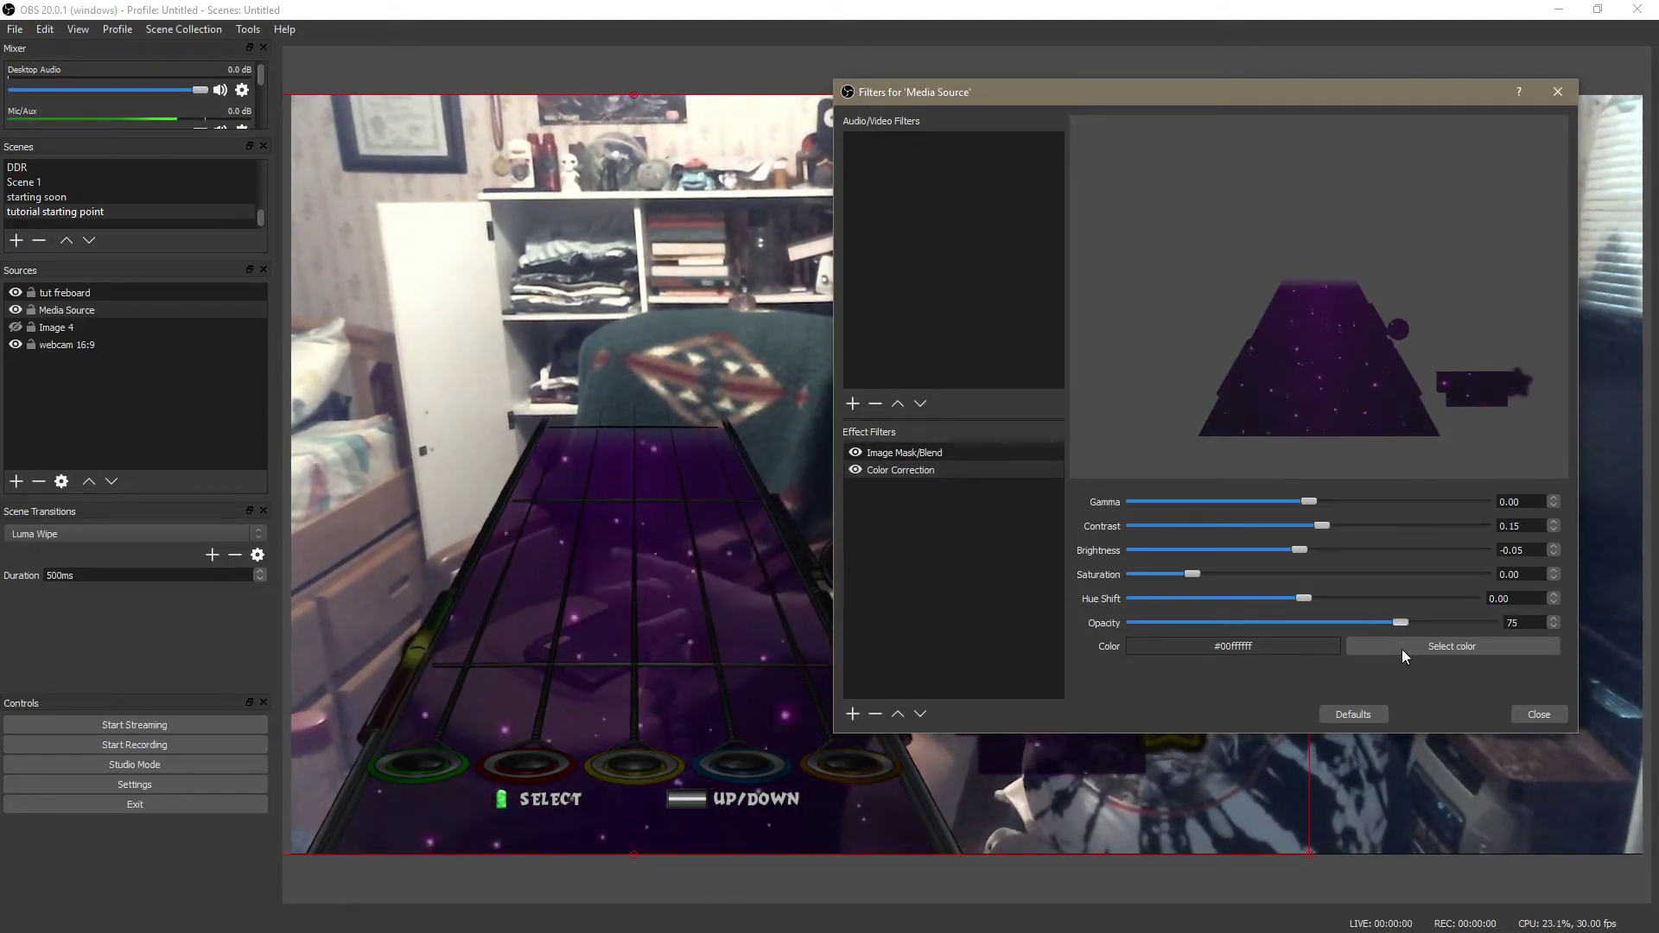
{"action": "left_click_drag", "start_coordinate": [1402, 649], "coordinate": [1454, 665]}
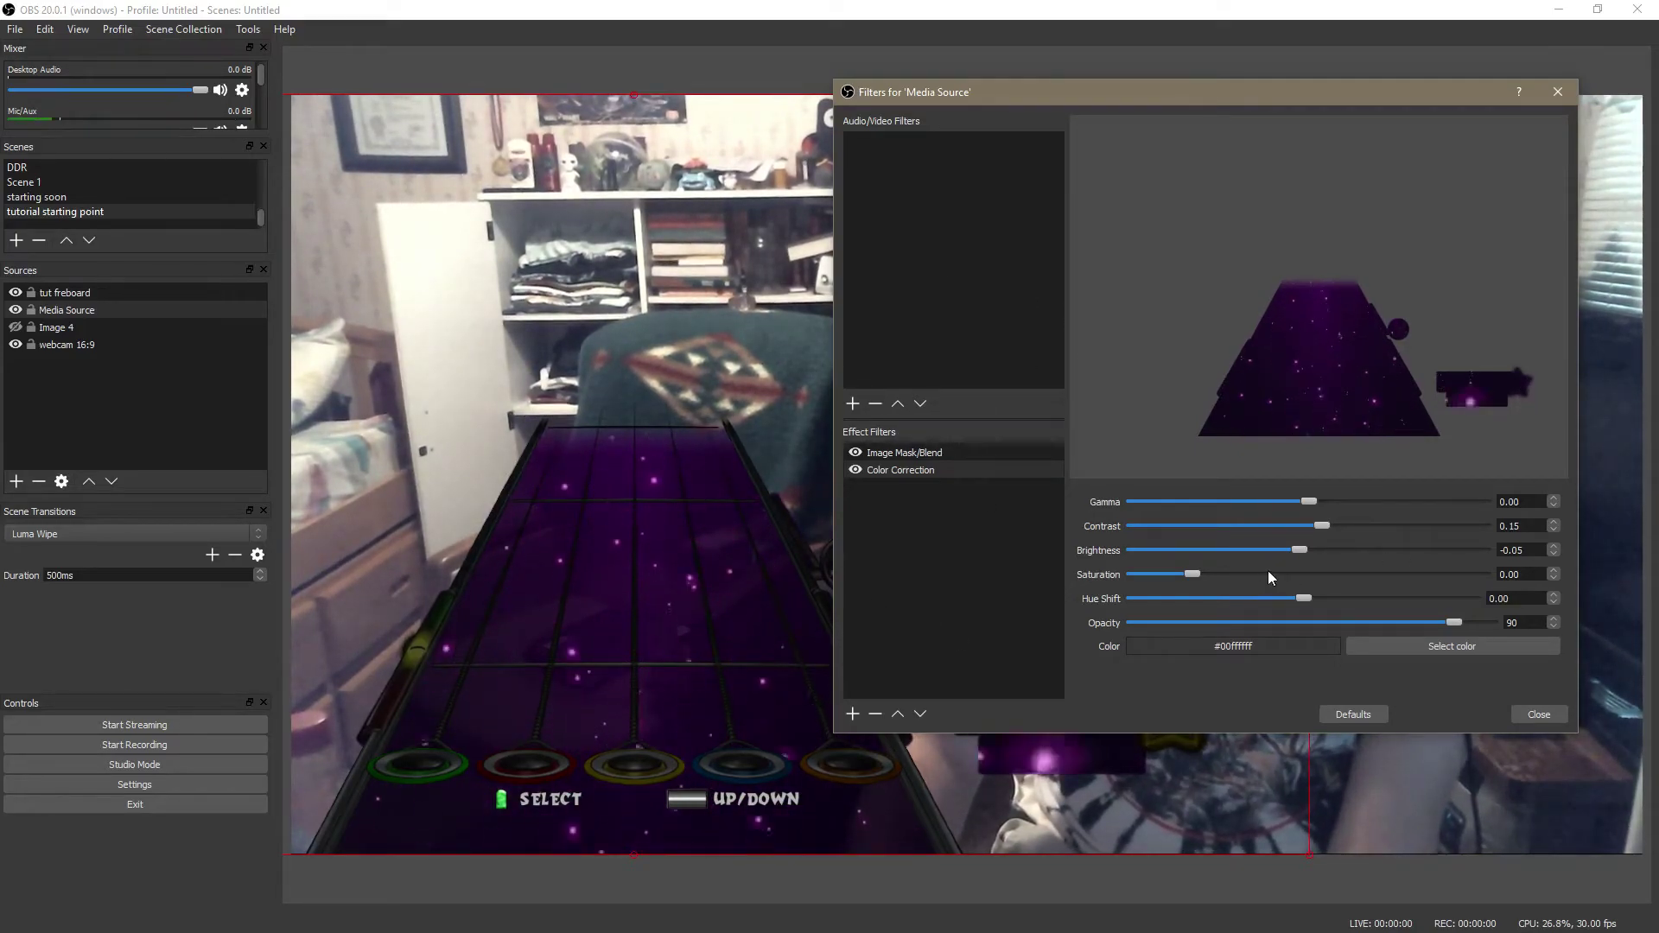
Step: Turn the video green: gamma 0.20, contrast 0.33, brightness -0.21, saturation 0.40, hue 144.09
{"action": "left_click_drag", "start_coordinate": [1304, 598], "coordinate": [1244, 603]}
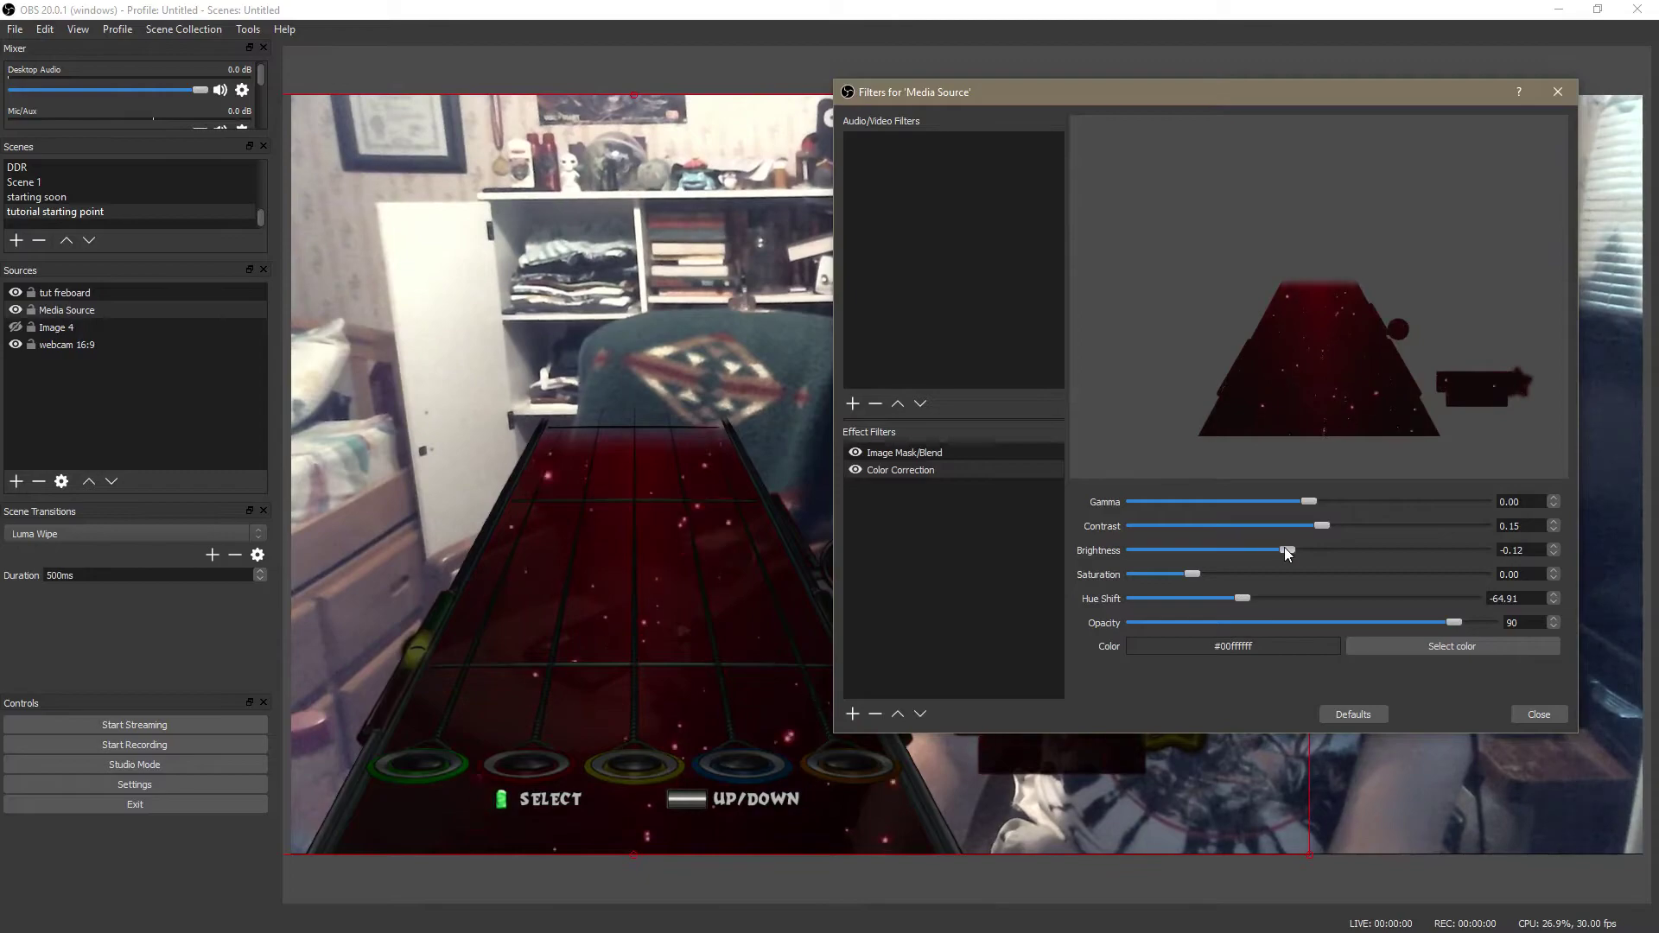
{"action": "left_click_drag", "start_coordinate": [1325, 526], "coordinate": [1275, 549]}
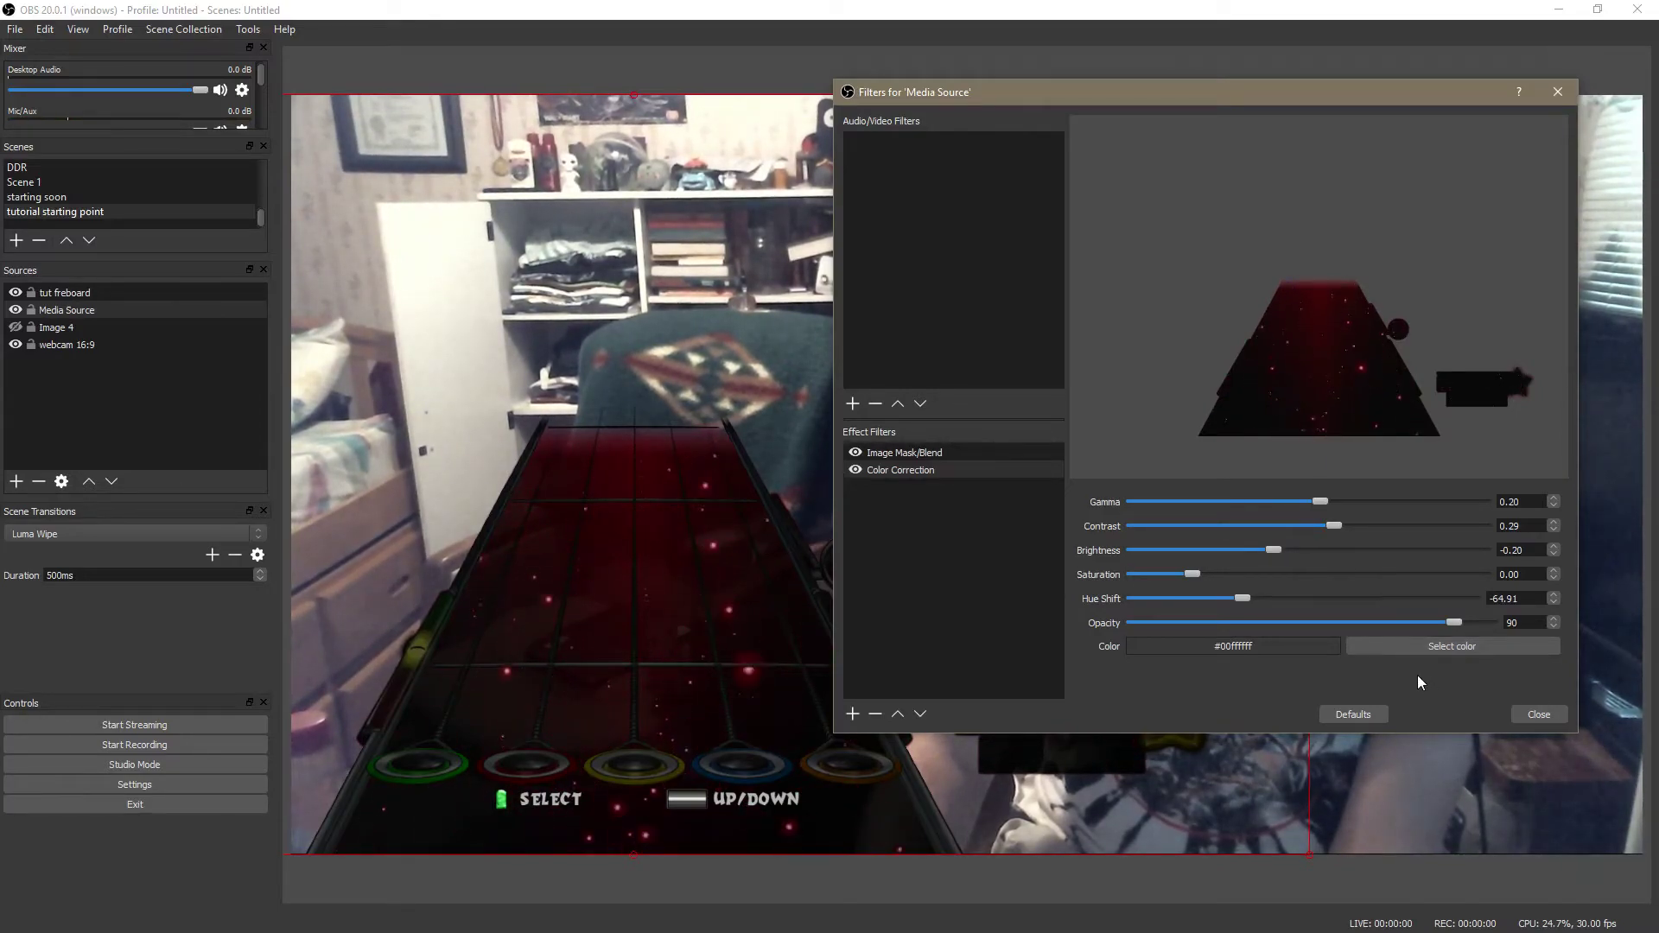
{"action": "left_click_drag", "start_coordinate": [1254, 596], "coordinate": [1444, 596]}
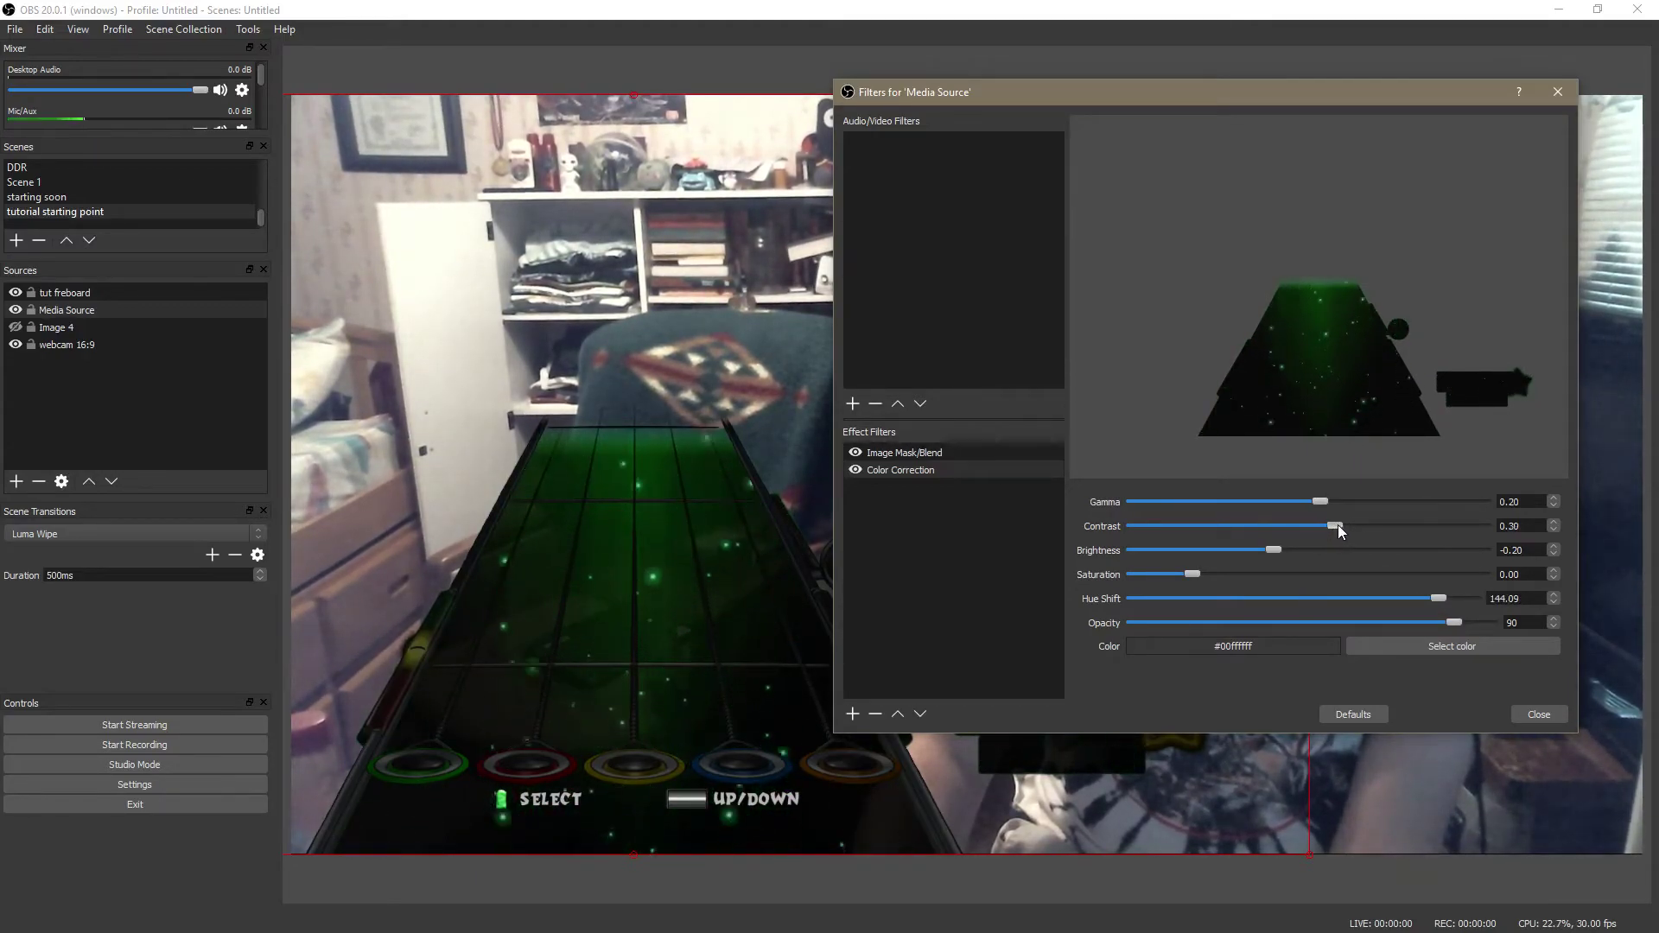
{"action": "left_click_drag", "start_coordinate": [1337, 526], "coordinate": [1335, 525]}
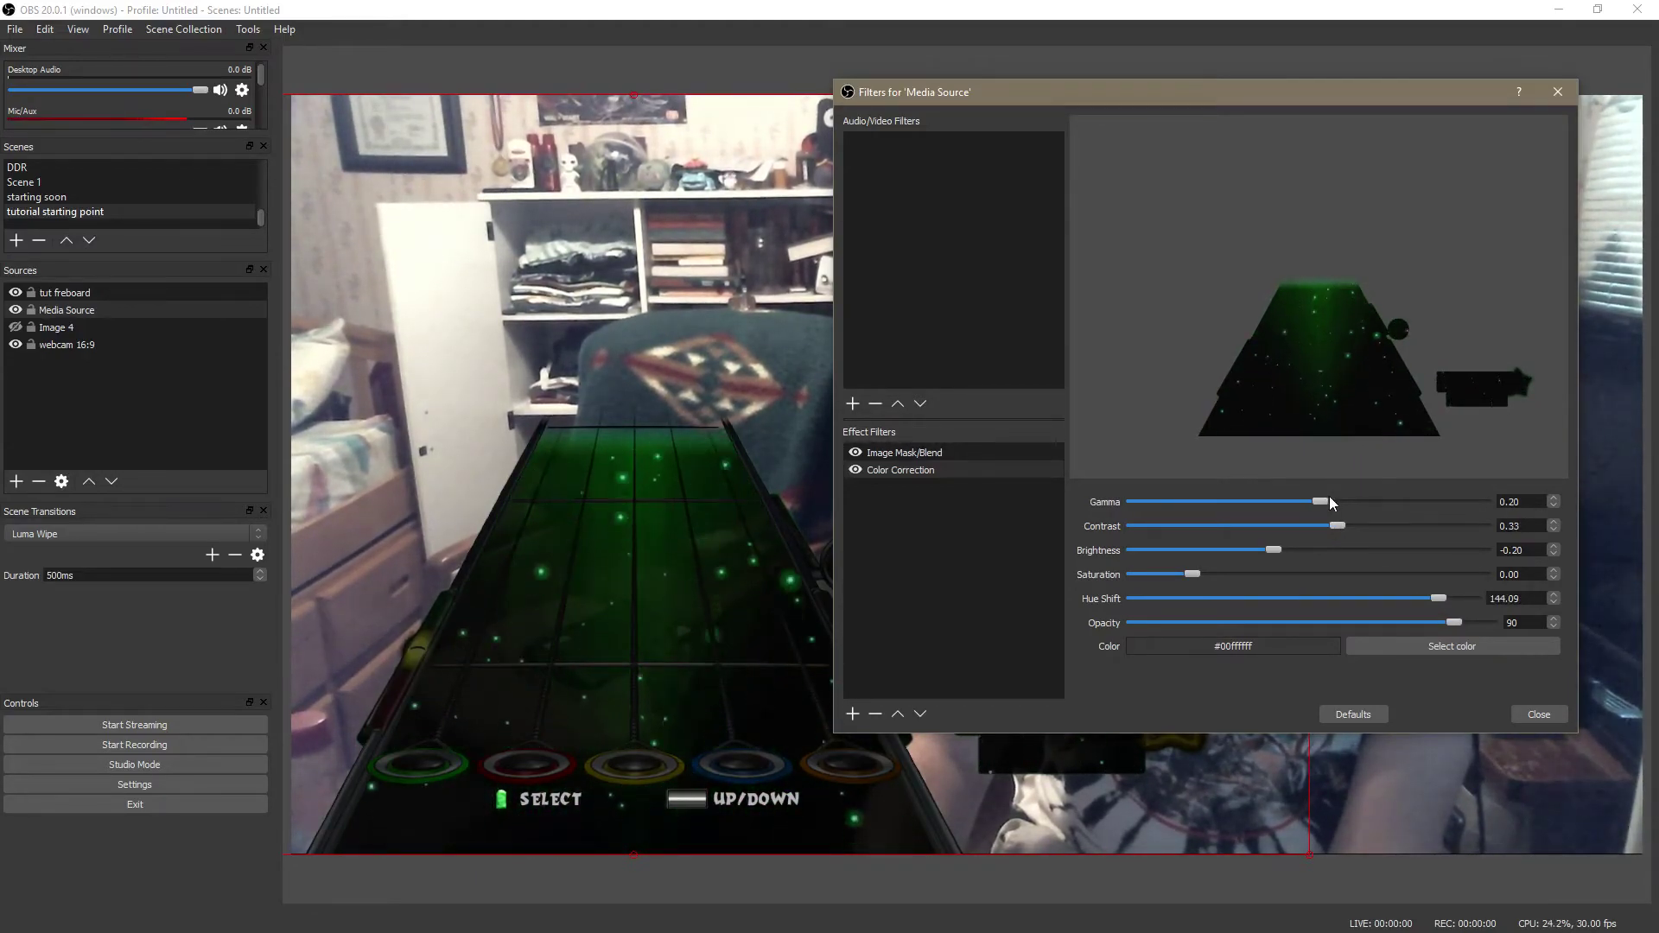
{"action": "left_click_drag", "start_coordinate": [1275, 551], "coordinate": [977, 574]}
{"action": "left_click_drag", "start_coordinate": [1211, 568], "coordinate": [1216, 573]}
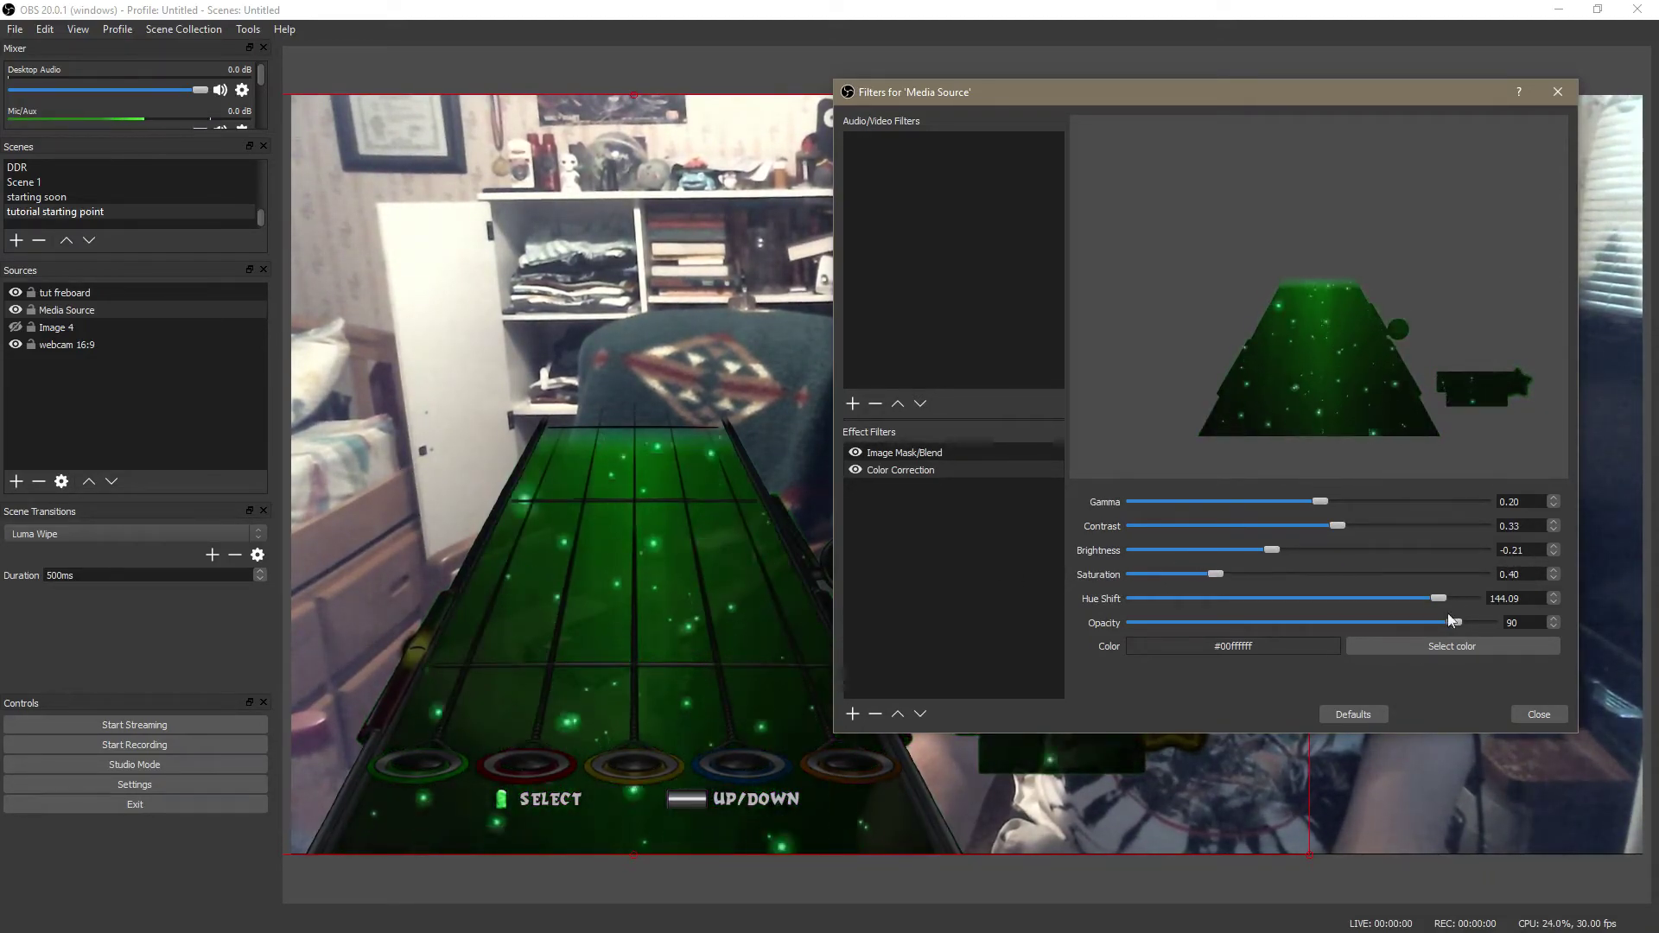
Step: Reset Color Correction to defaults, then set brightness -0.14 and hue shift about 66 for dark blue
{"action": "left_click", "coordinate": [1361, 713]}
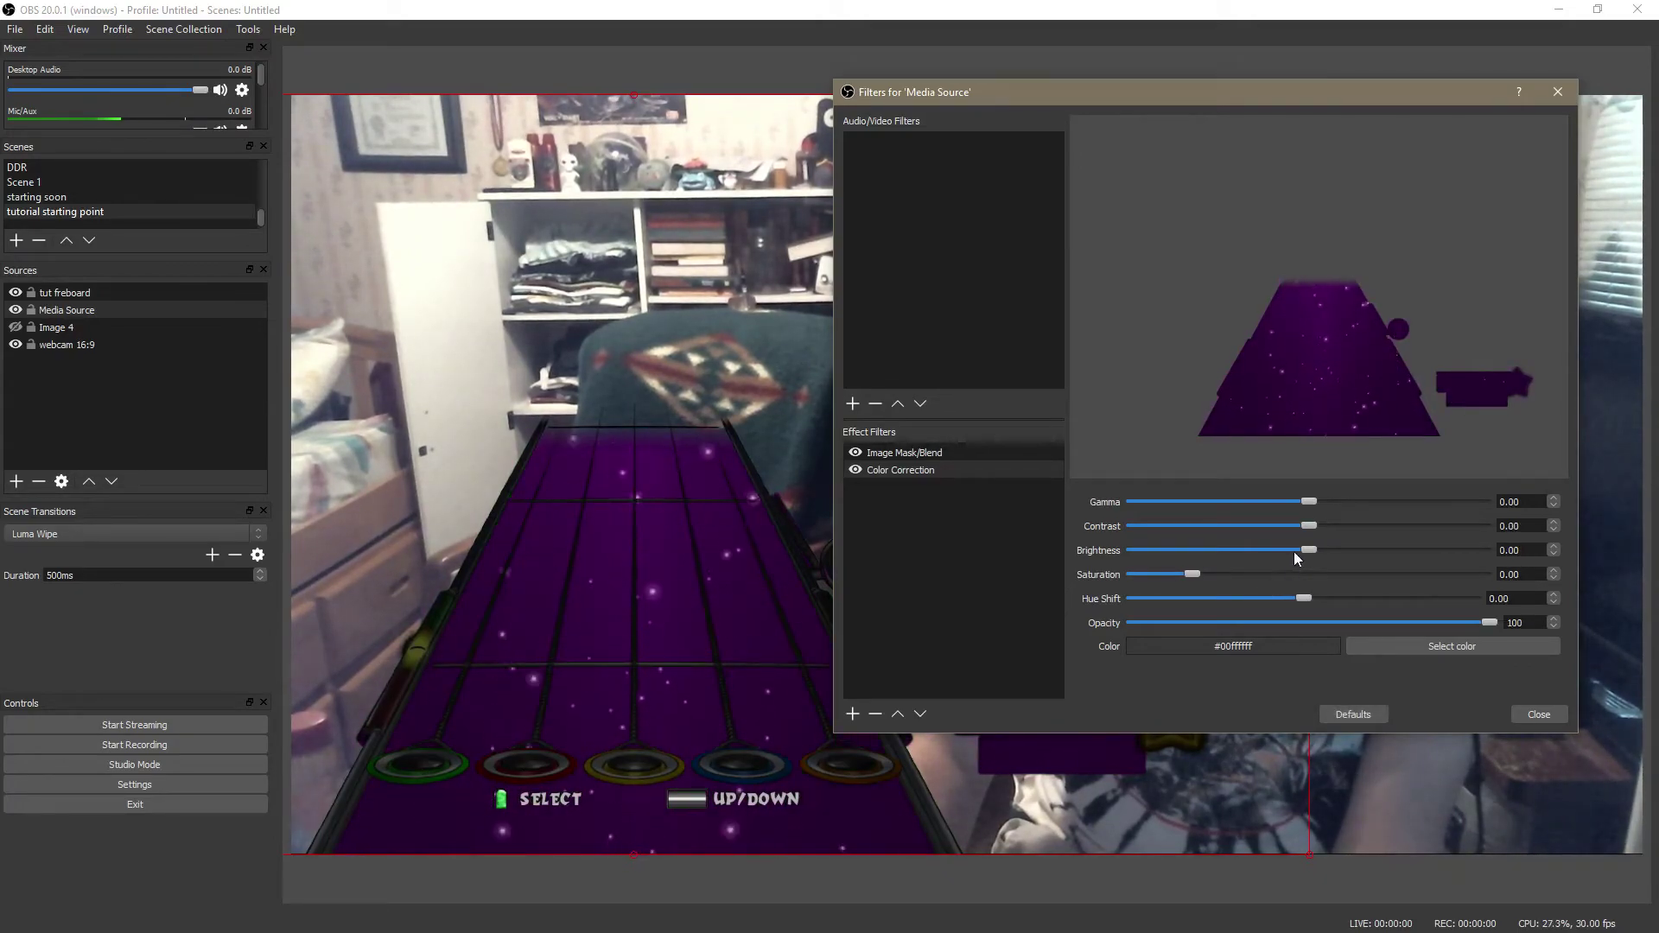
{"action": "mouse_move", "coordinate": [1313, 553]}
{"action": "left_mouse_down"}
{"action": "mouse_move", "coordinate": [1285, 554]}
{"action": "mouse_move", "coordinate": [1331, 529]}
{"action": "mouse_move", "coordinate": [1283, 553]}
{"action": "mouse_move", "coordinate": [1313, 525]}
{"action": "left_mouse_up"}
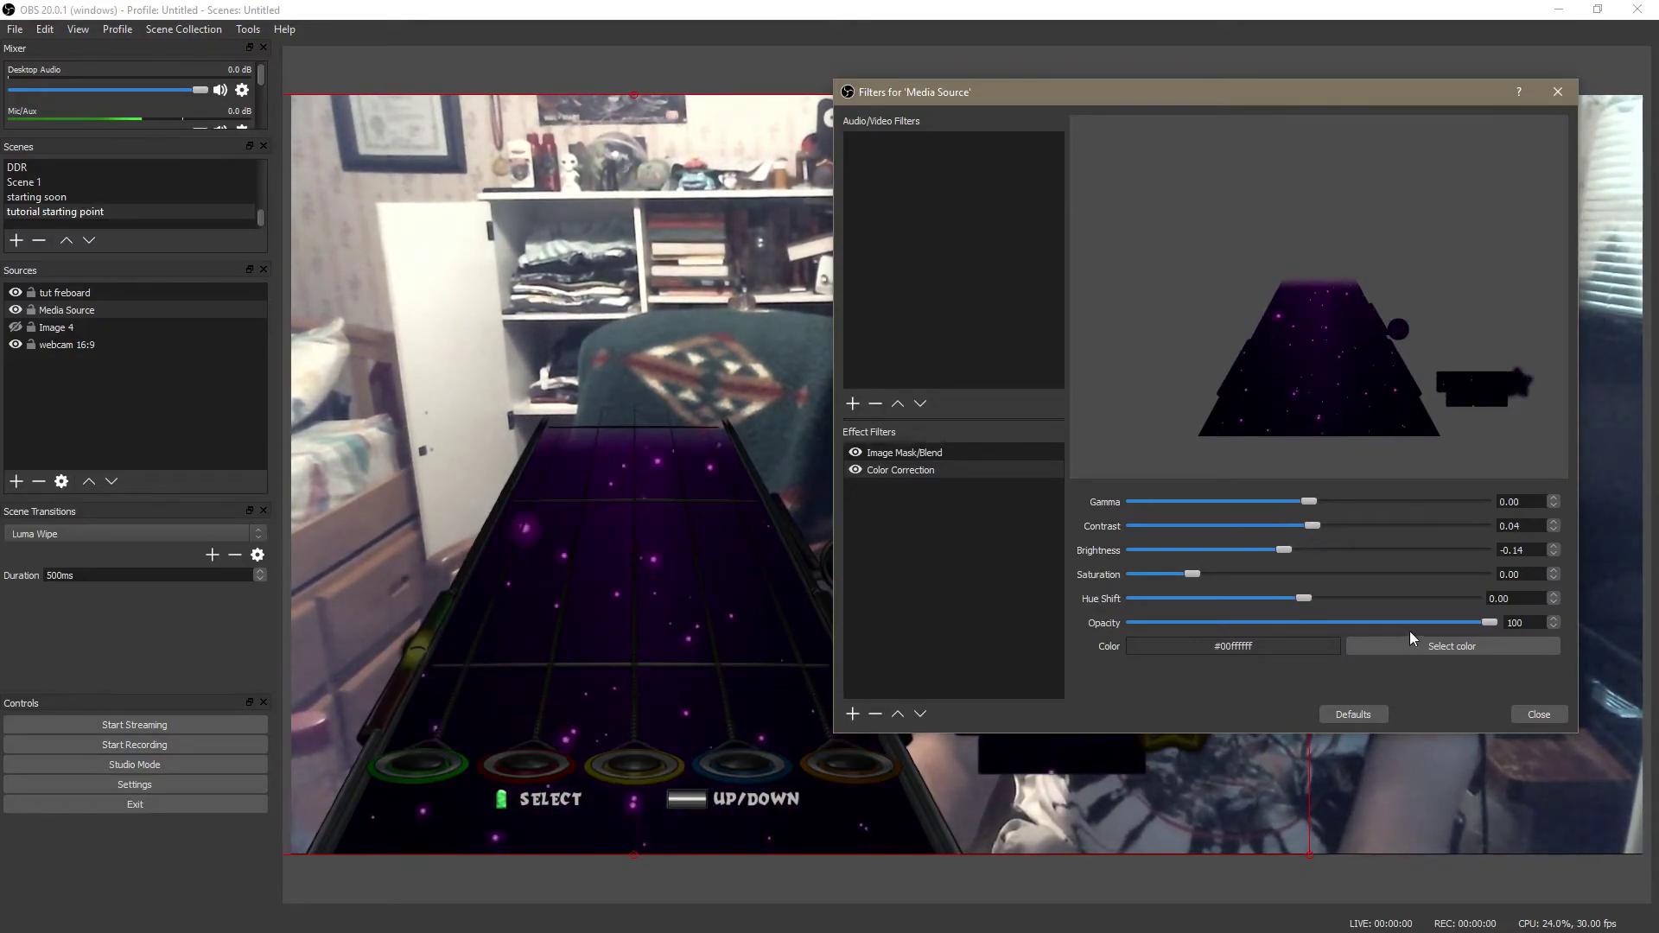
{"action": "left_click_drag", "start_coordinate": [1304, 598], "coordinate": [1366, 596]}
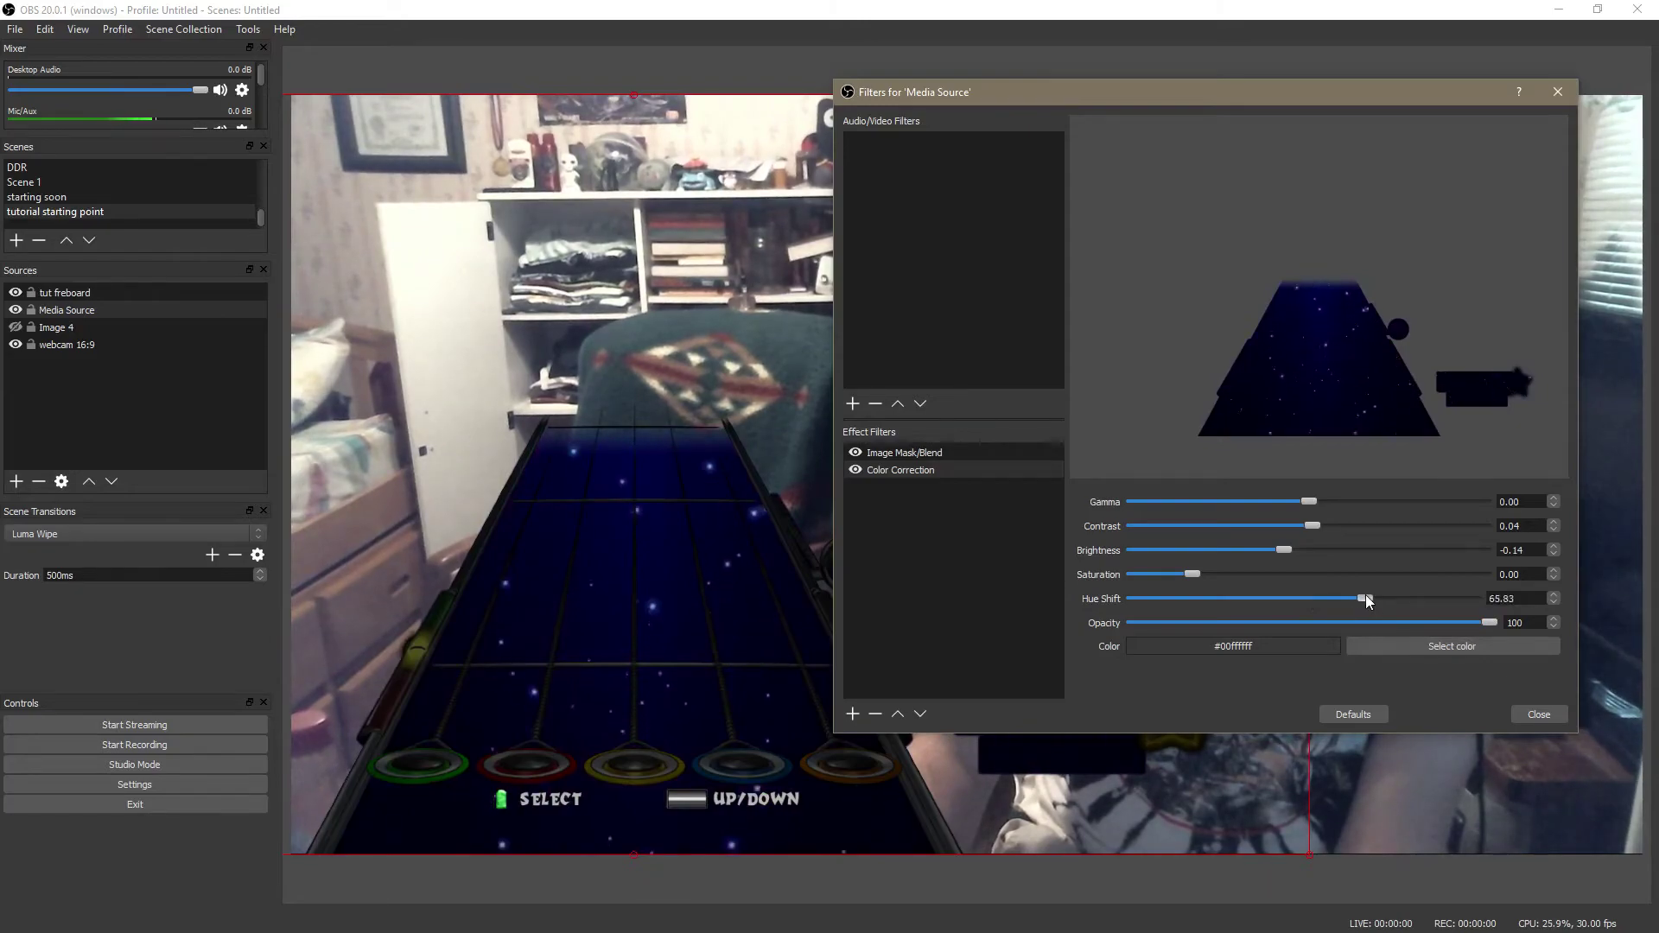
{"action": "left_click", "coordinate": [1536, 713]}
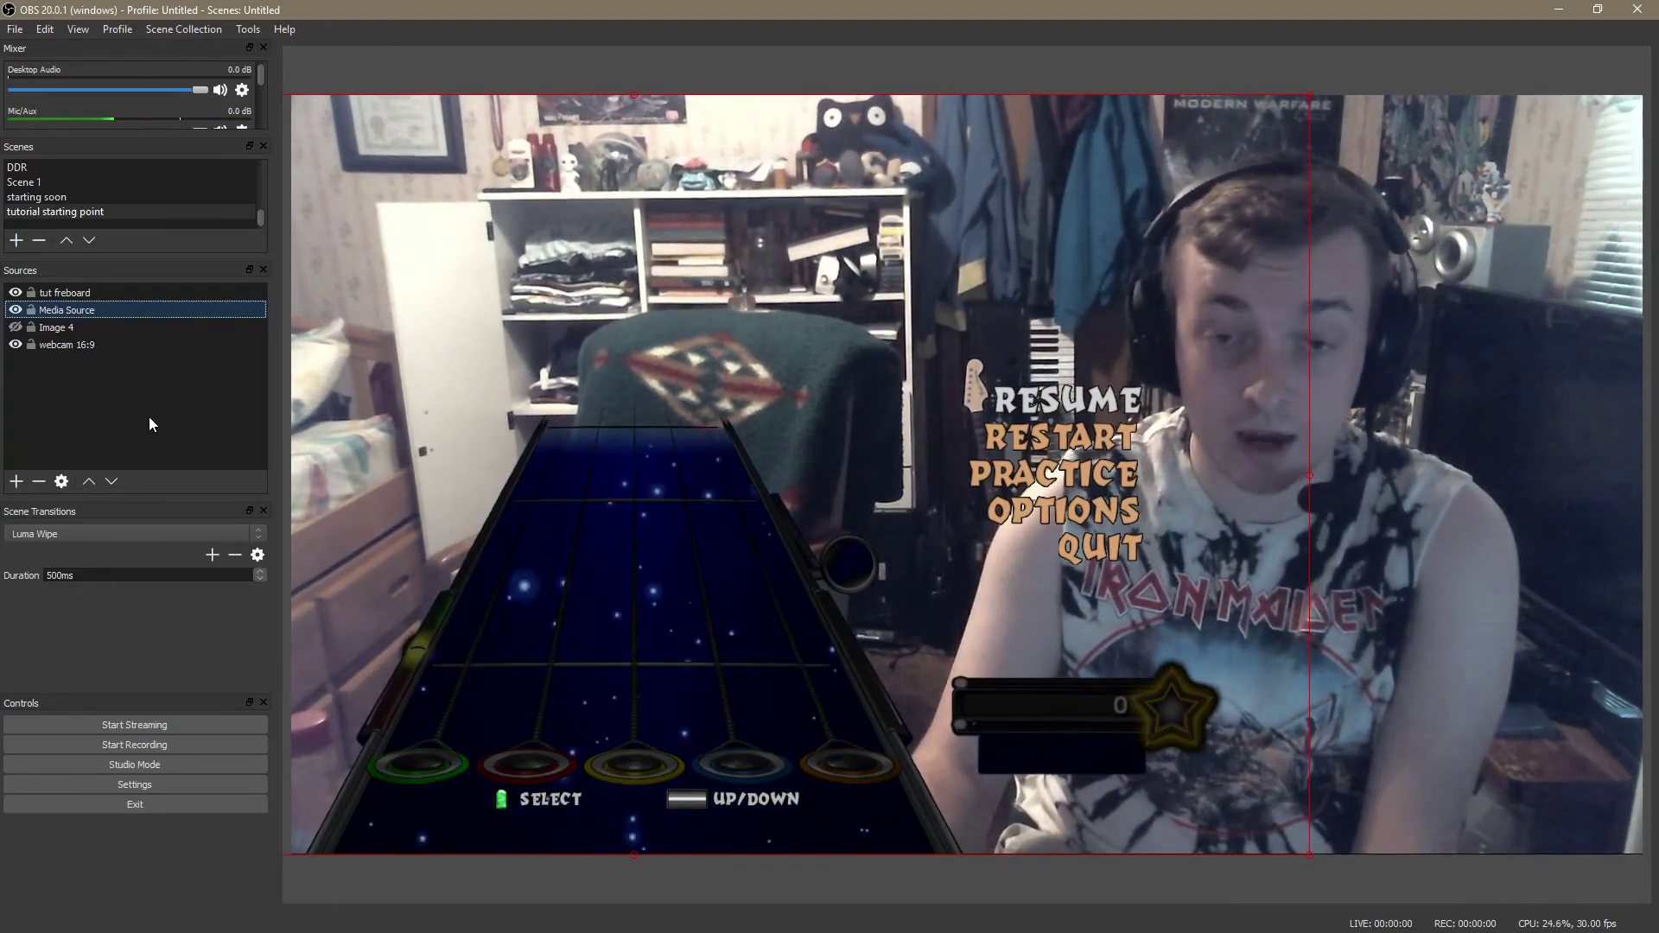
{"action": "left_click", "coordinate": [17, 311]}
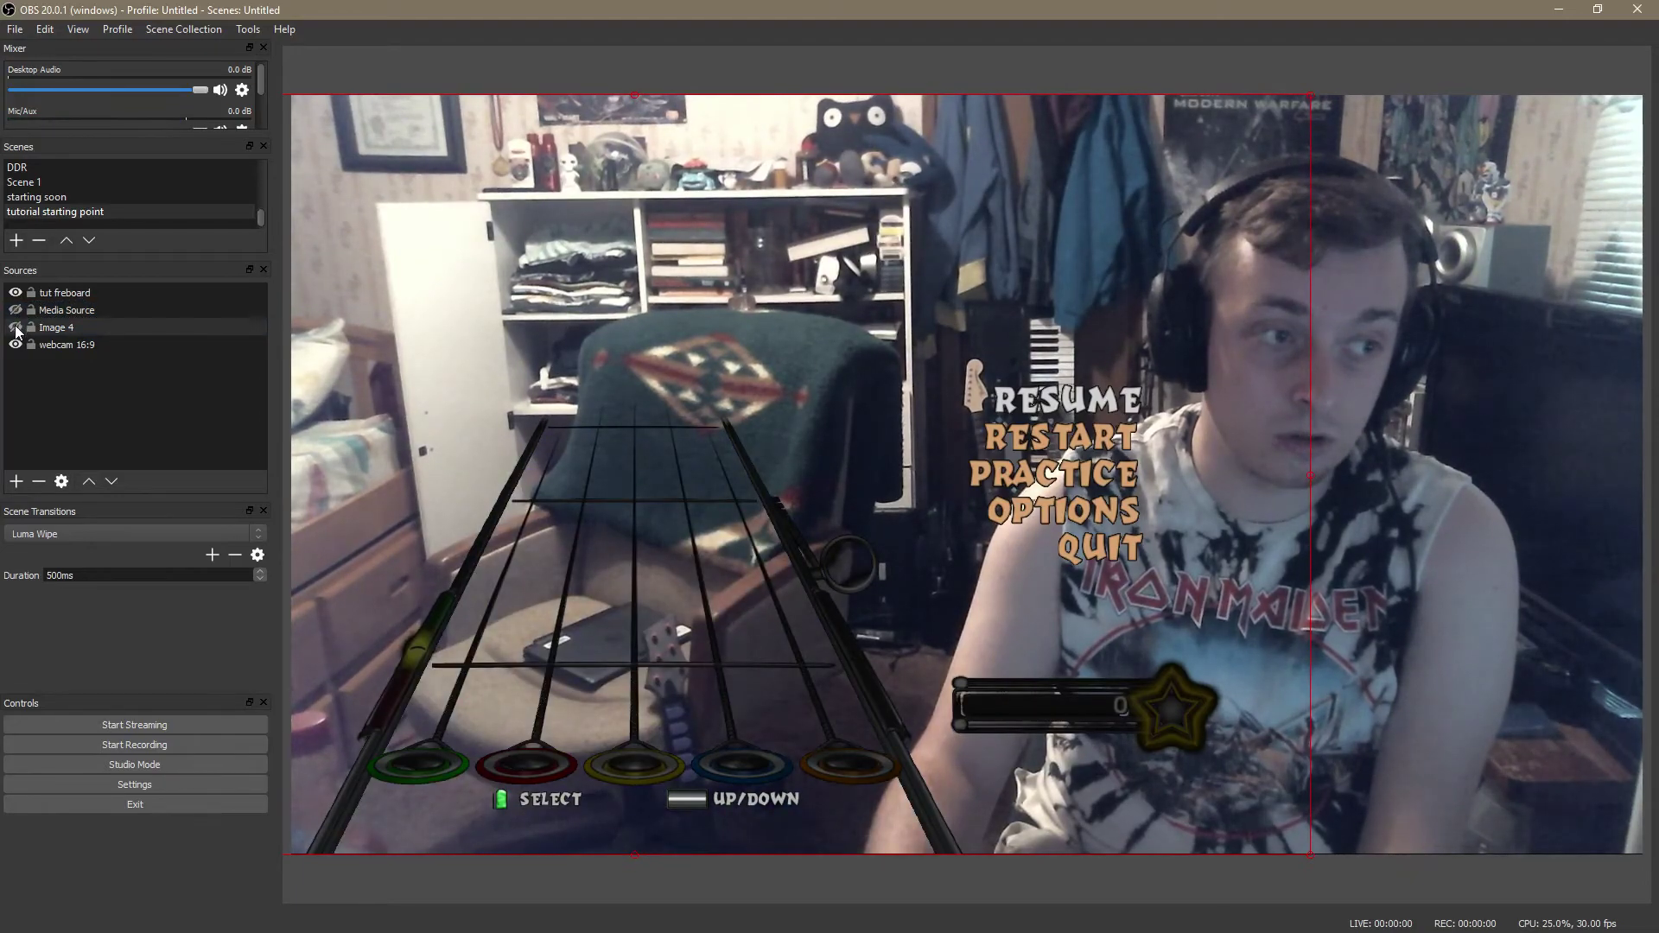
{"action": "left_click", "coordinate": [17, 328]}
{"action": "left_click", "coordinate": [15, 311]}
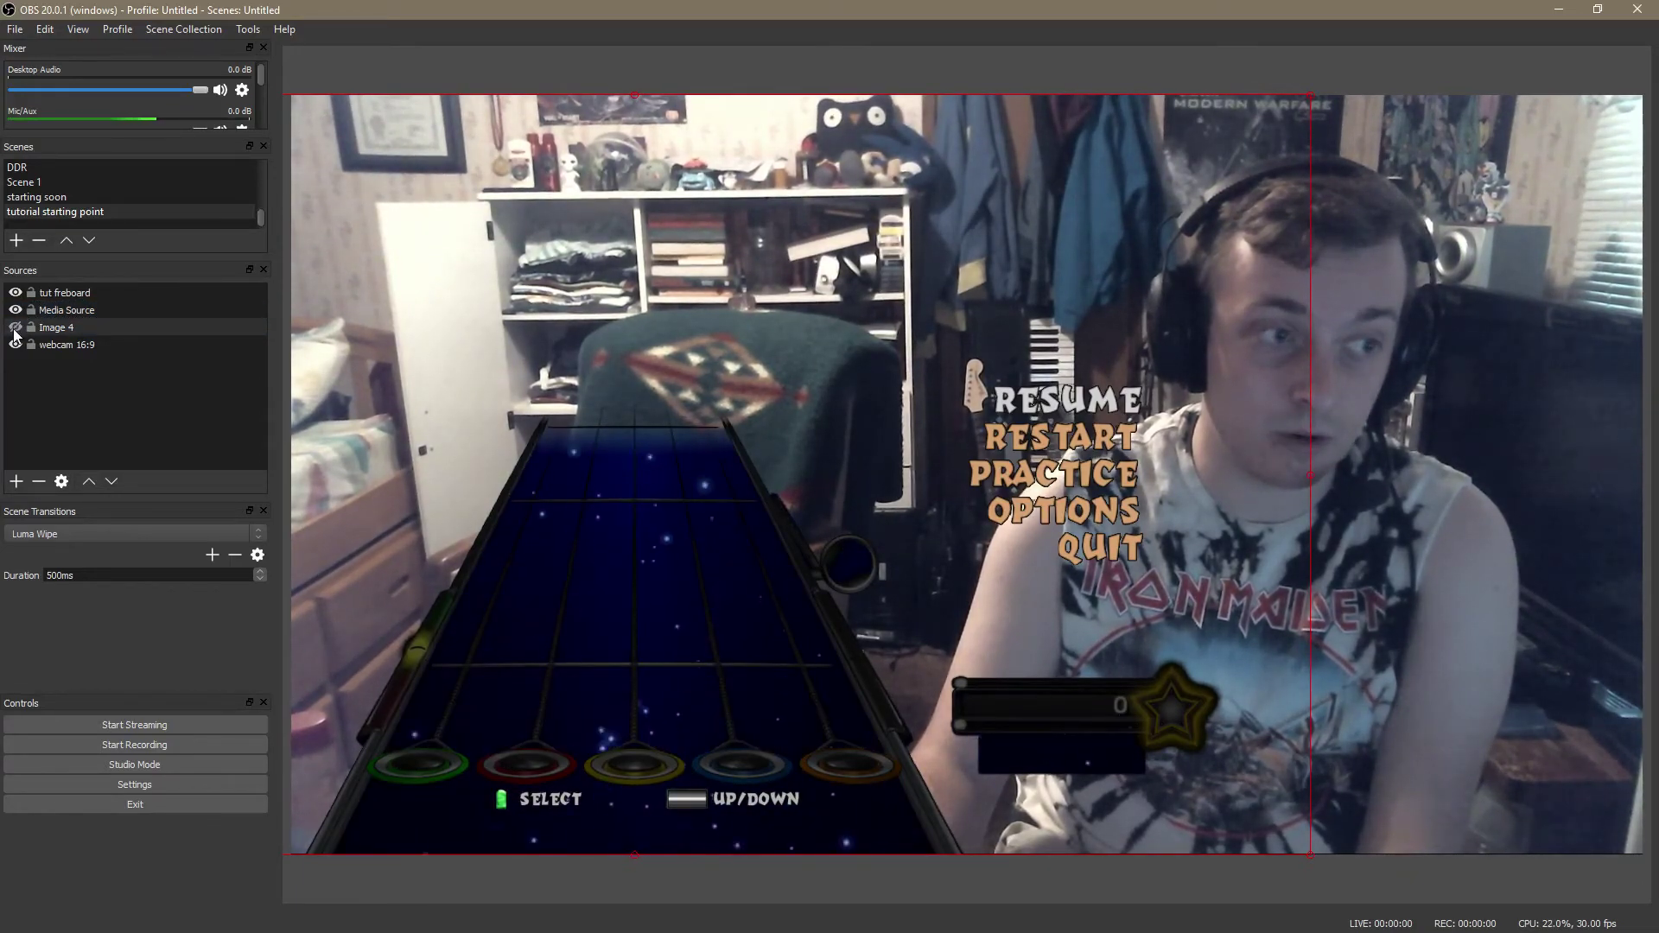
{"action": "left_click", "coordinate": [15, 313]}
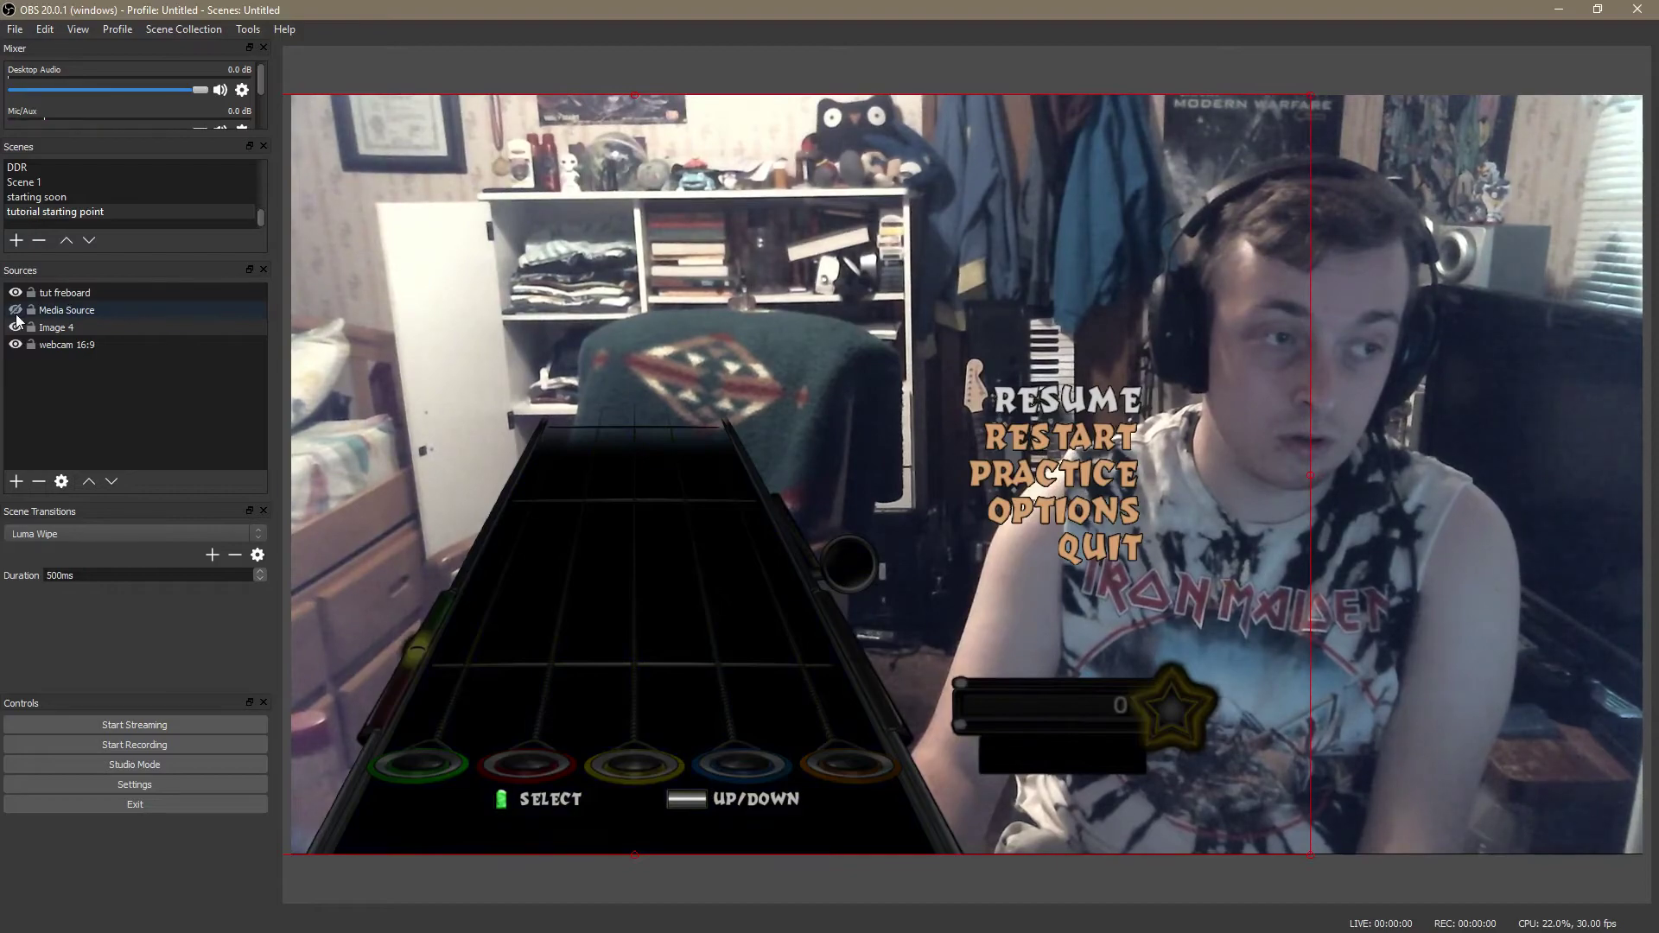
{"action": "left_click", "coordinate": [16, 311]}
{"action": "left_click", "coordinate": [16, 311]}
{"action": "left_click", "coordinate": [15, 327]}
{"action": "left_click", "coordinate": [14, 344]}
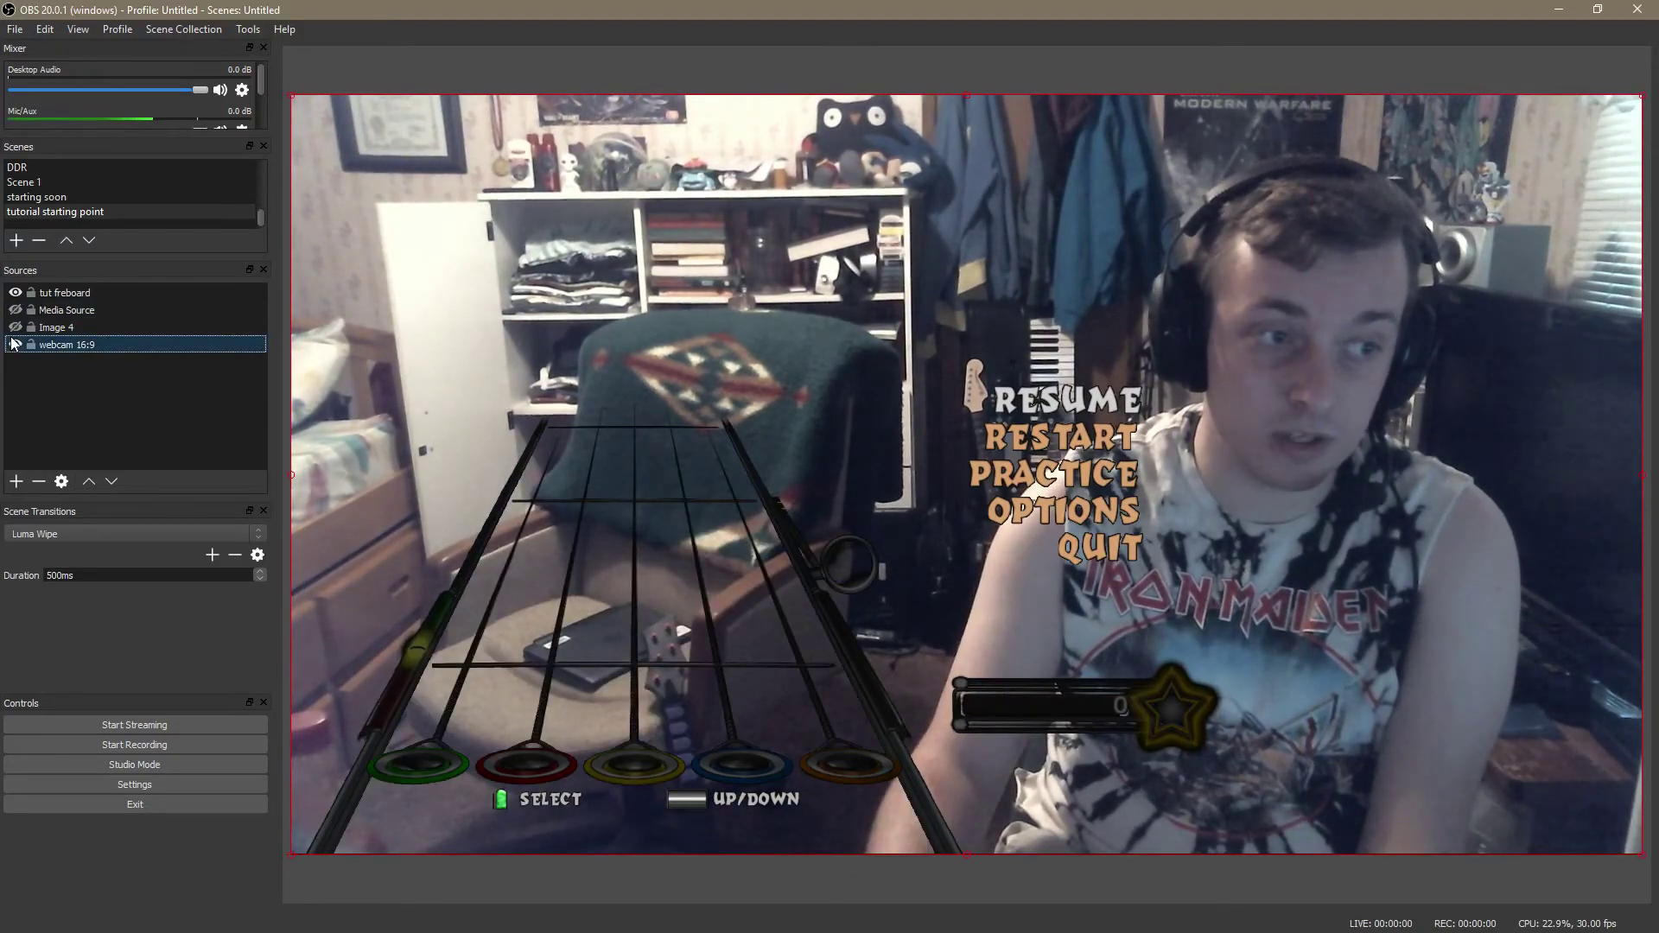
{"action": "left_click", "coordinate": [16, 328]}
{"action": "left_click", "coordinate": [16, 328]}
{"action": "left_click", "coordinate": [15, 311]}
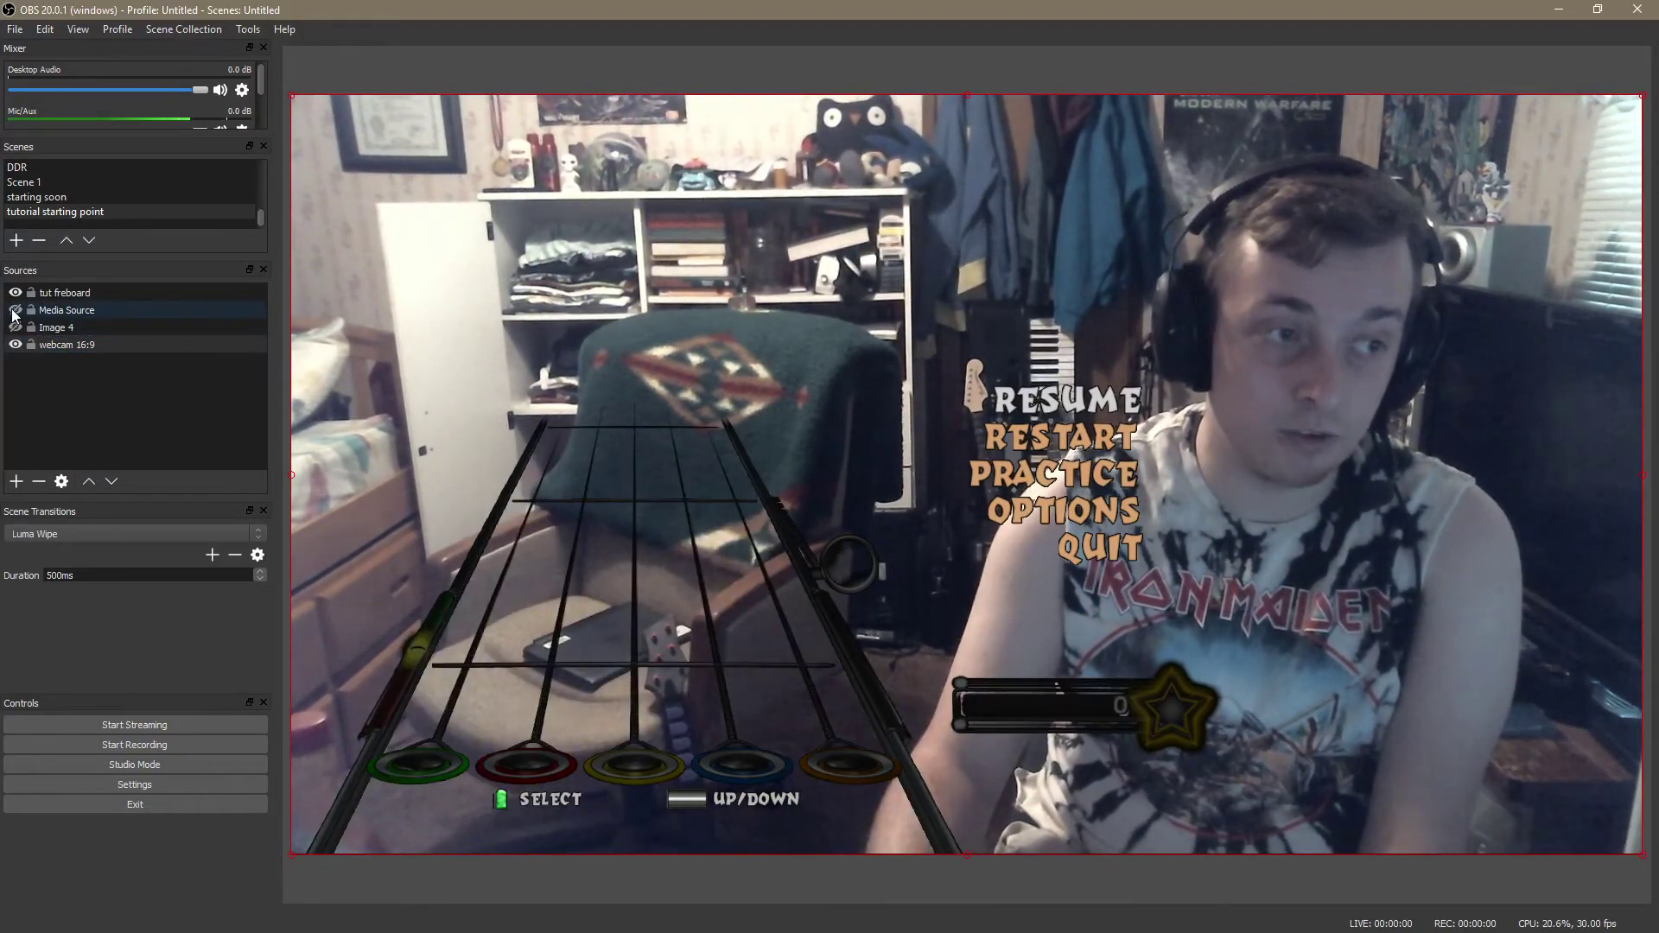
{"action": "left_click", "coordinate": [65, 345]}
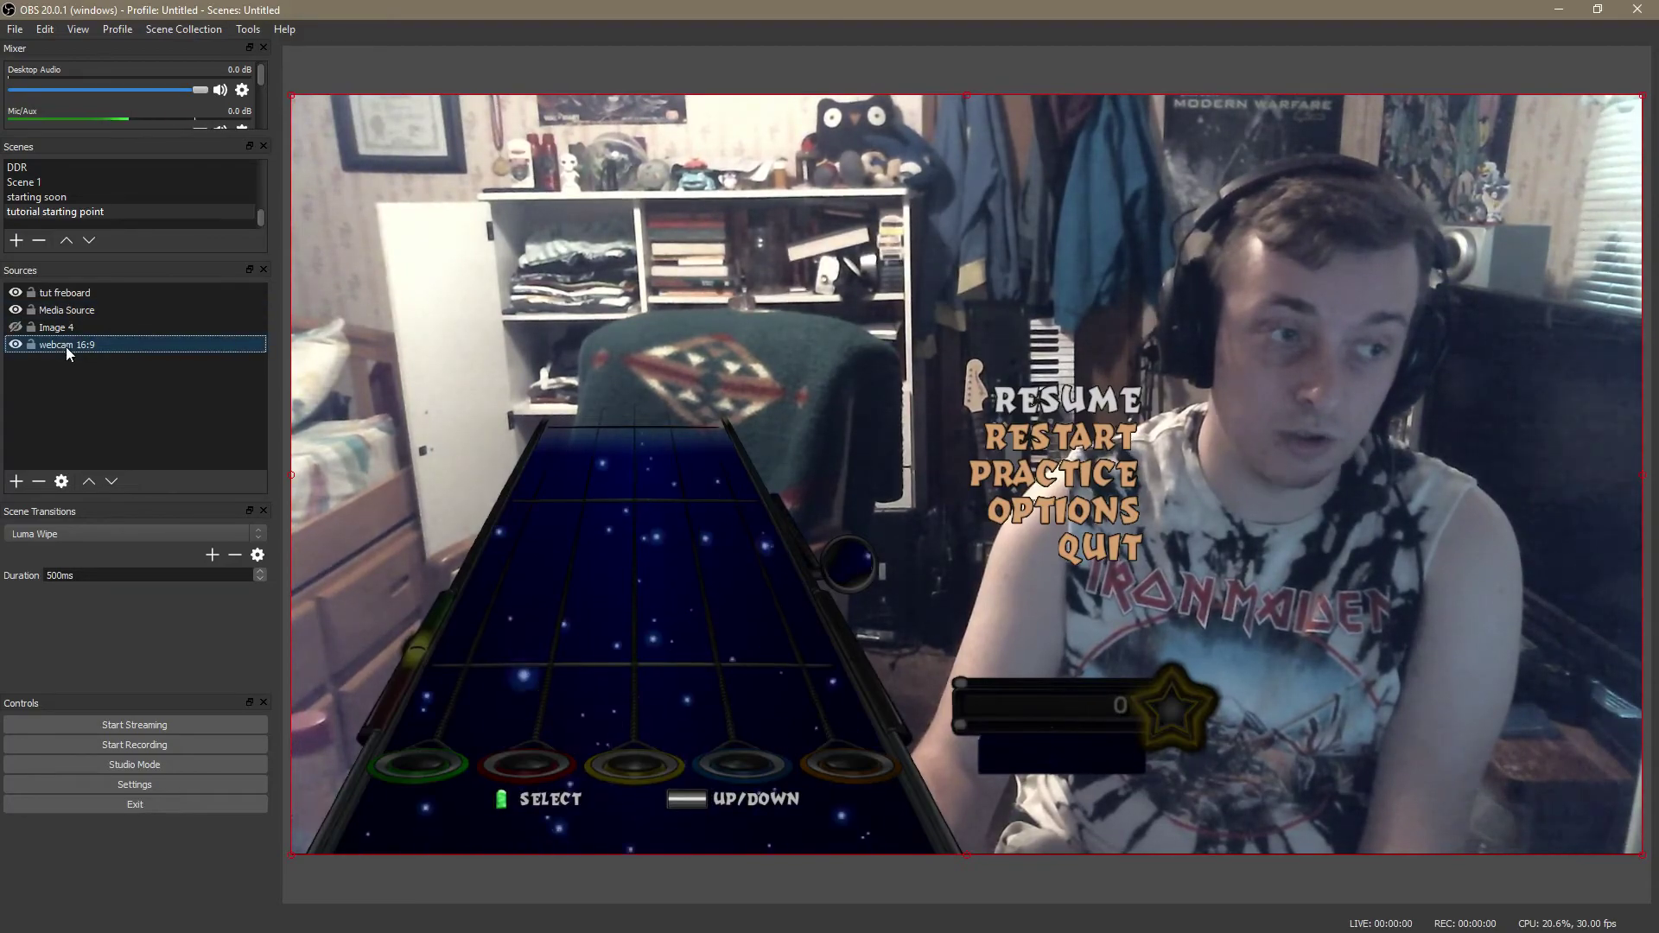
{"action": "right_click", "coordinate": [75, 293]}
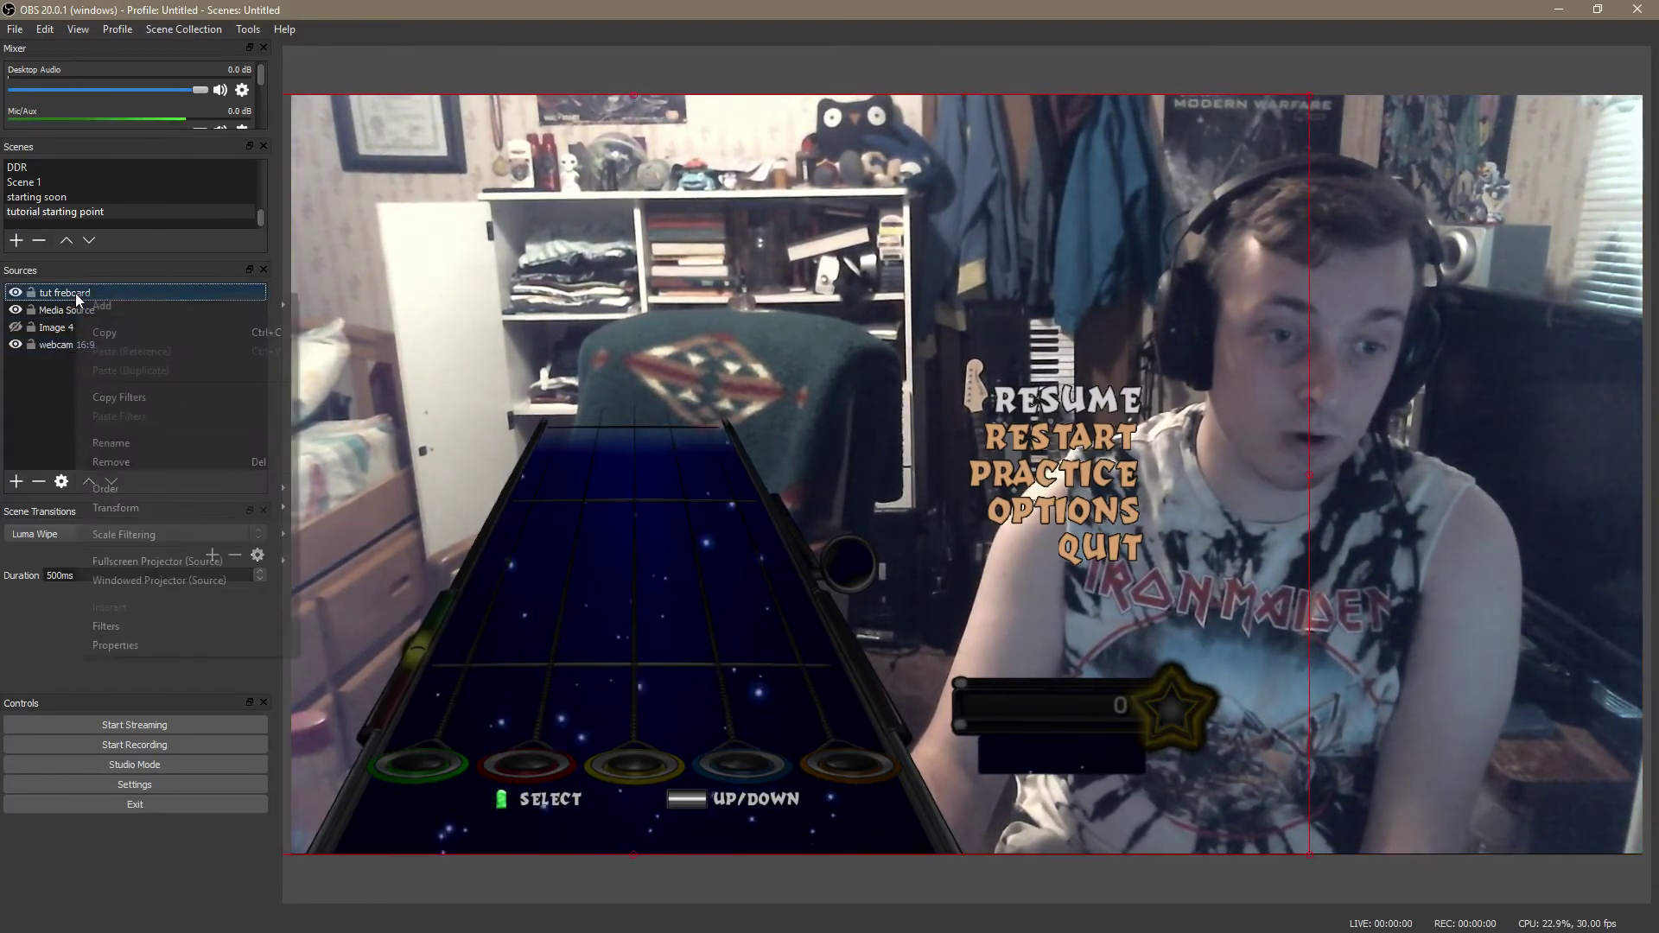
{"action": "left_click", "coordinate": [138, 625]}
{"action": "left_click", "coordinate": [480, 216]}
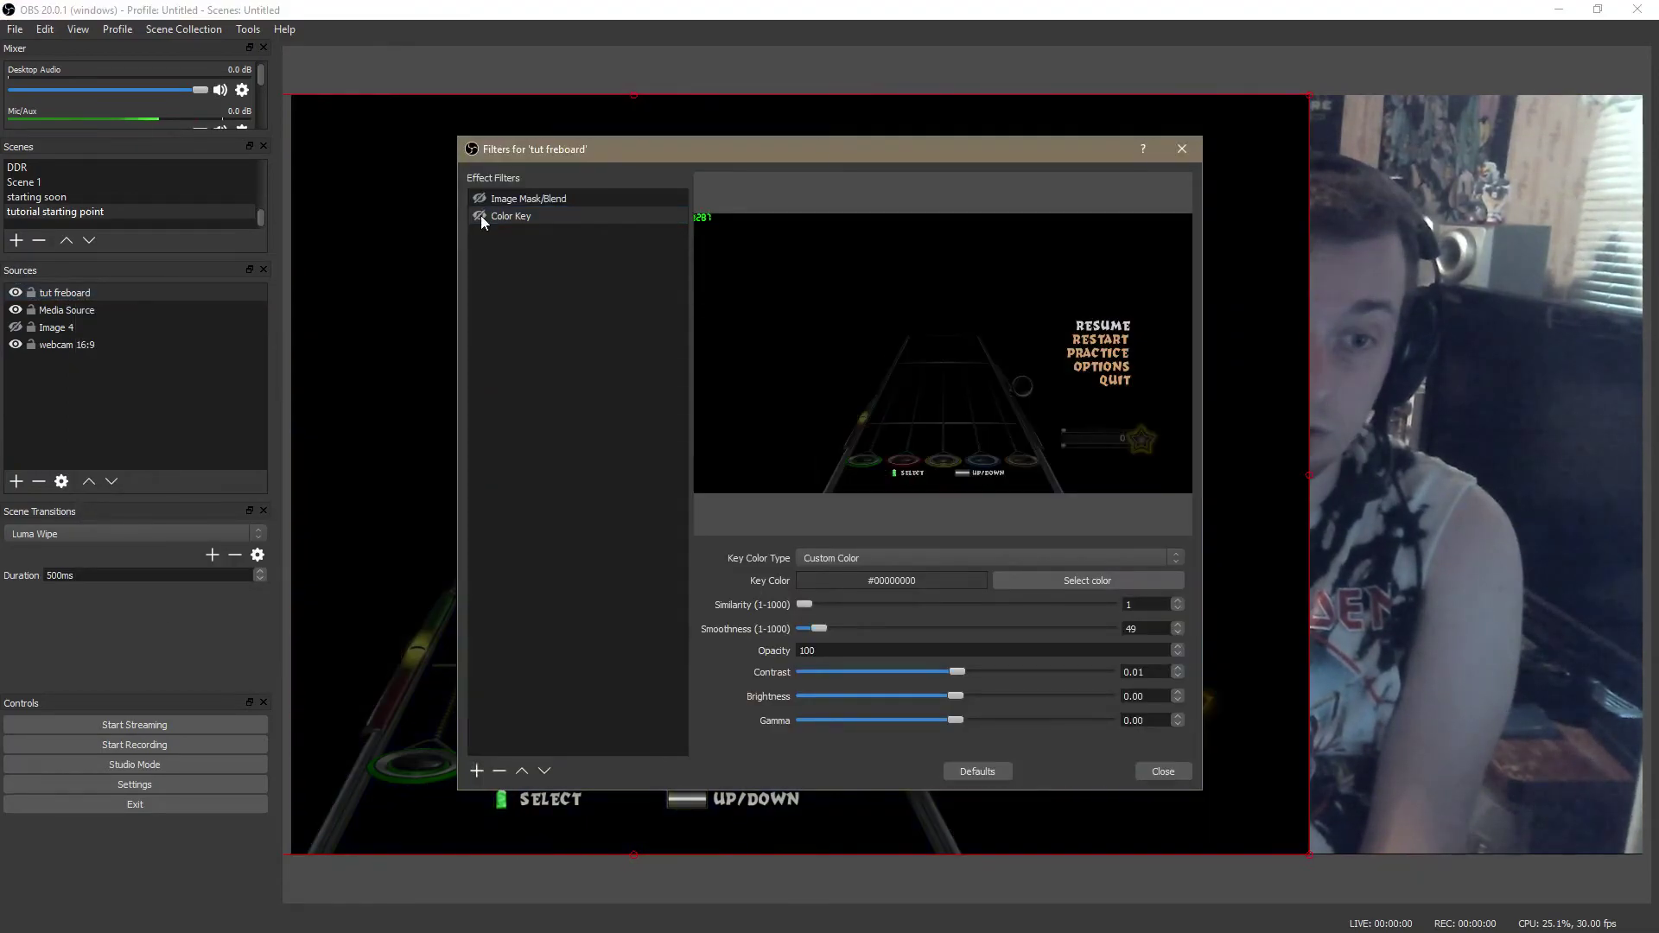
{"action": "left_click", "coordinate": [479, 199]}
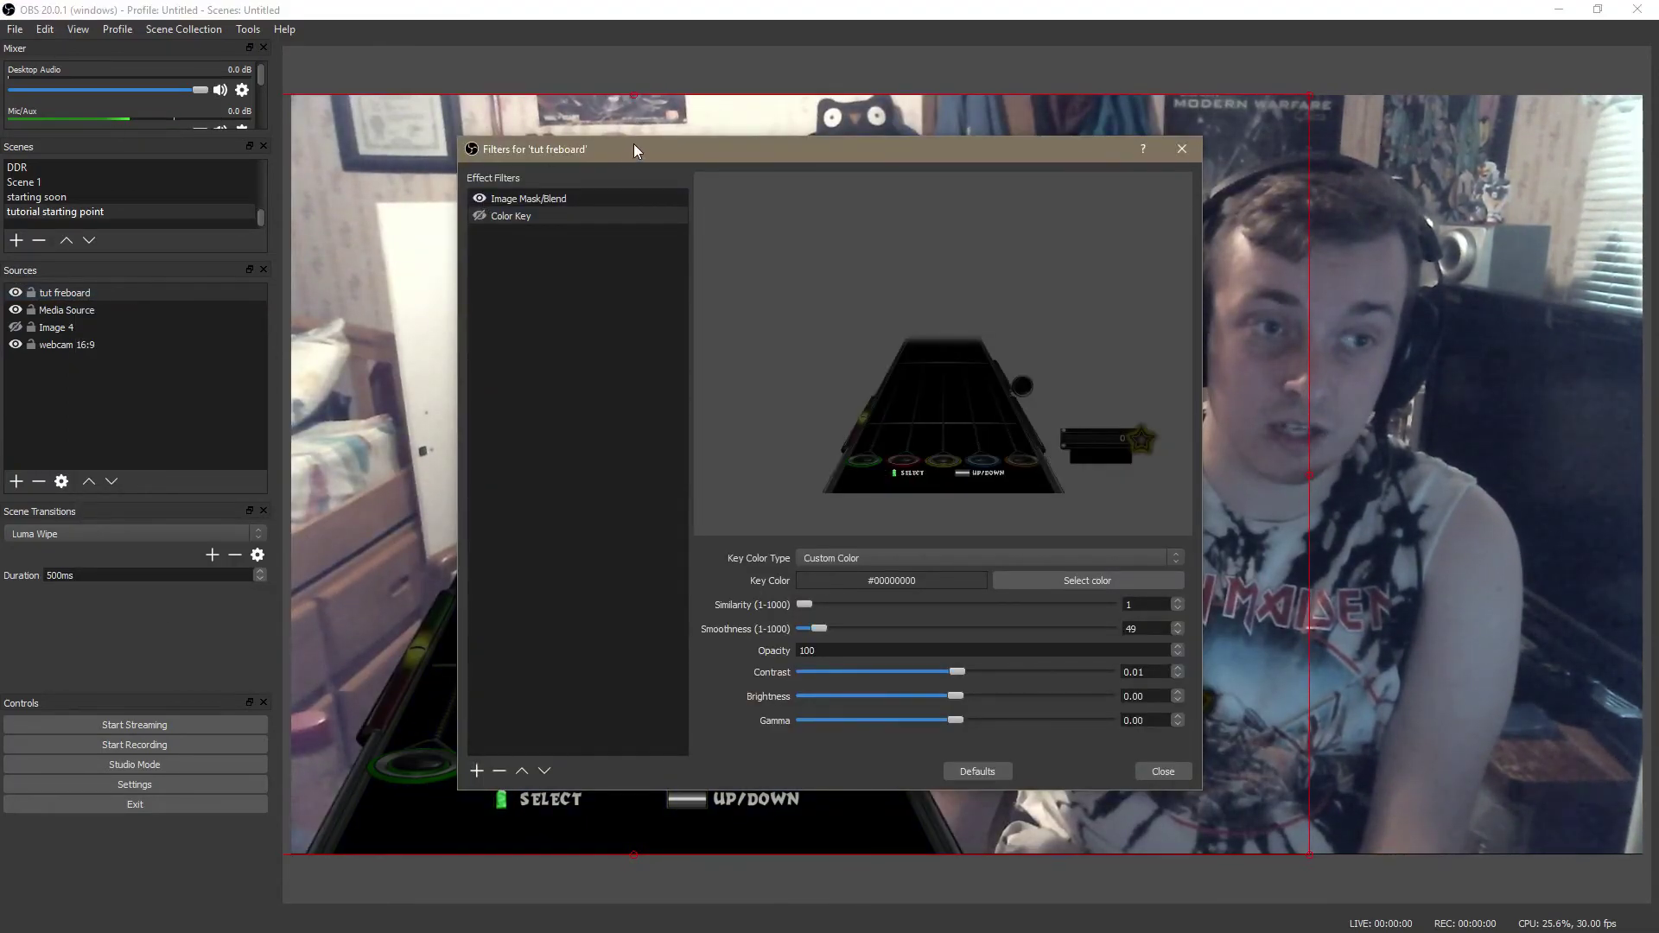
{"action": "left_click_drag", "start_coordinate": [633, 149], "coordinate": [679, 544]}
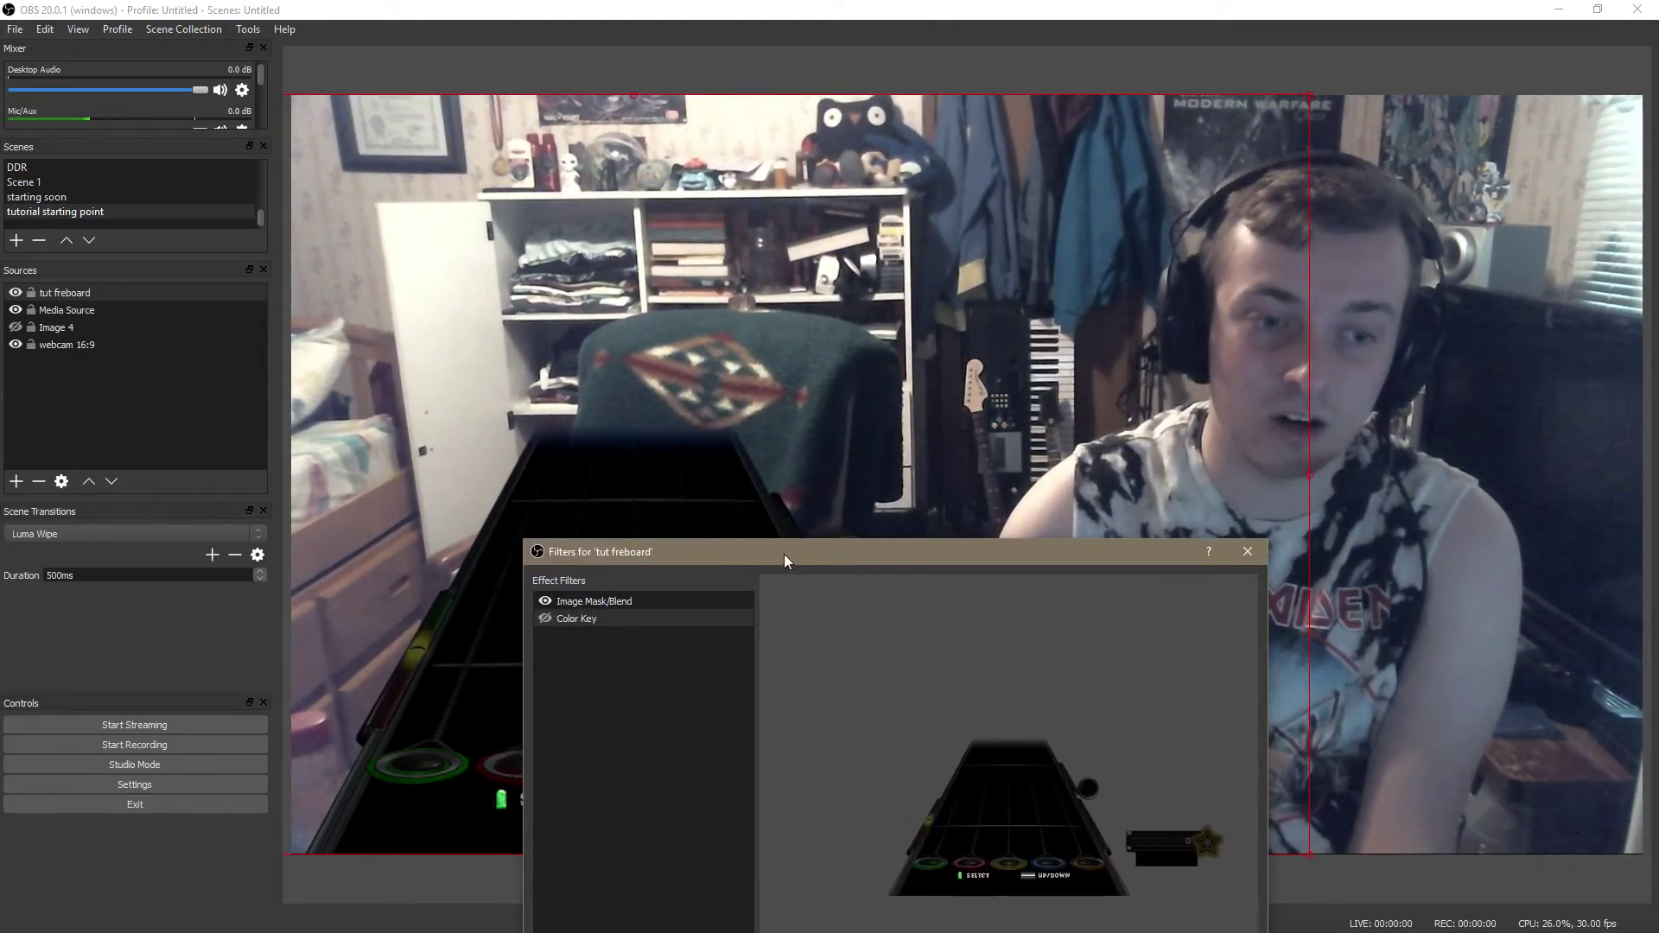
{"action": "left_click_drag", "start_coordinate": [784, 553], "coordinate": [897, 236]}
{"action": "left_click", "coordinate": [638, 300]}
{"action": "left_click", "coordinate": [639, 283]}
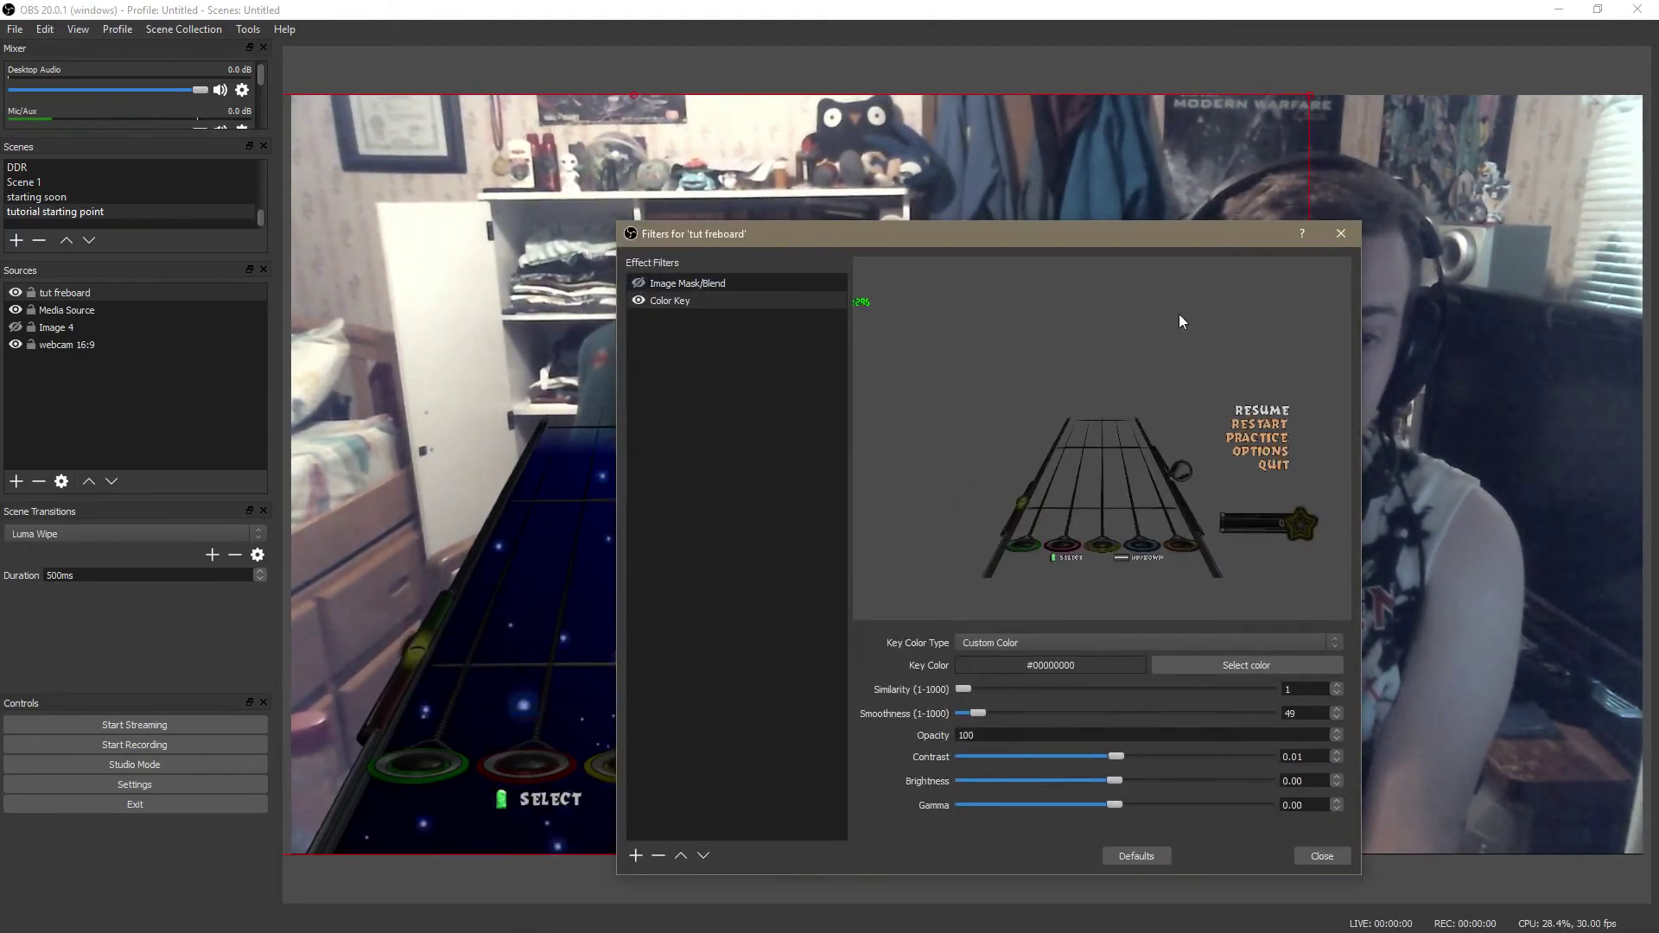
{"action": "left_click", "coordinate": [638, 300]}
{"action": "left_click", "coordinate": [638, 300]}
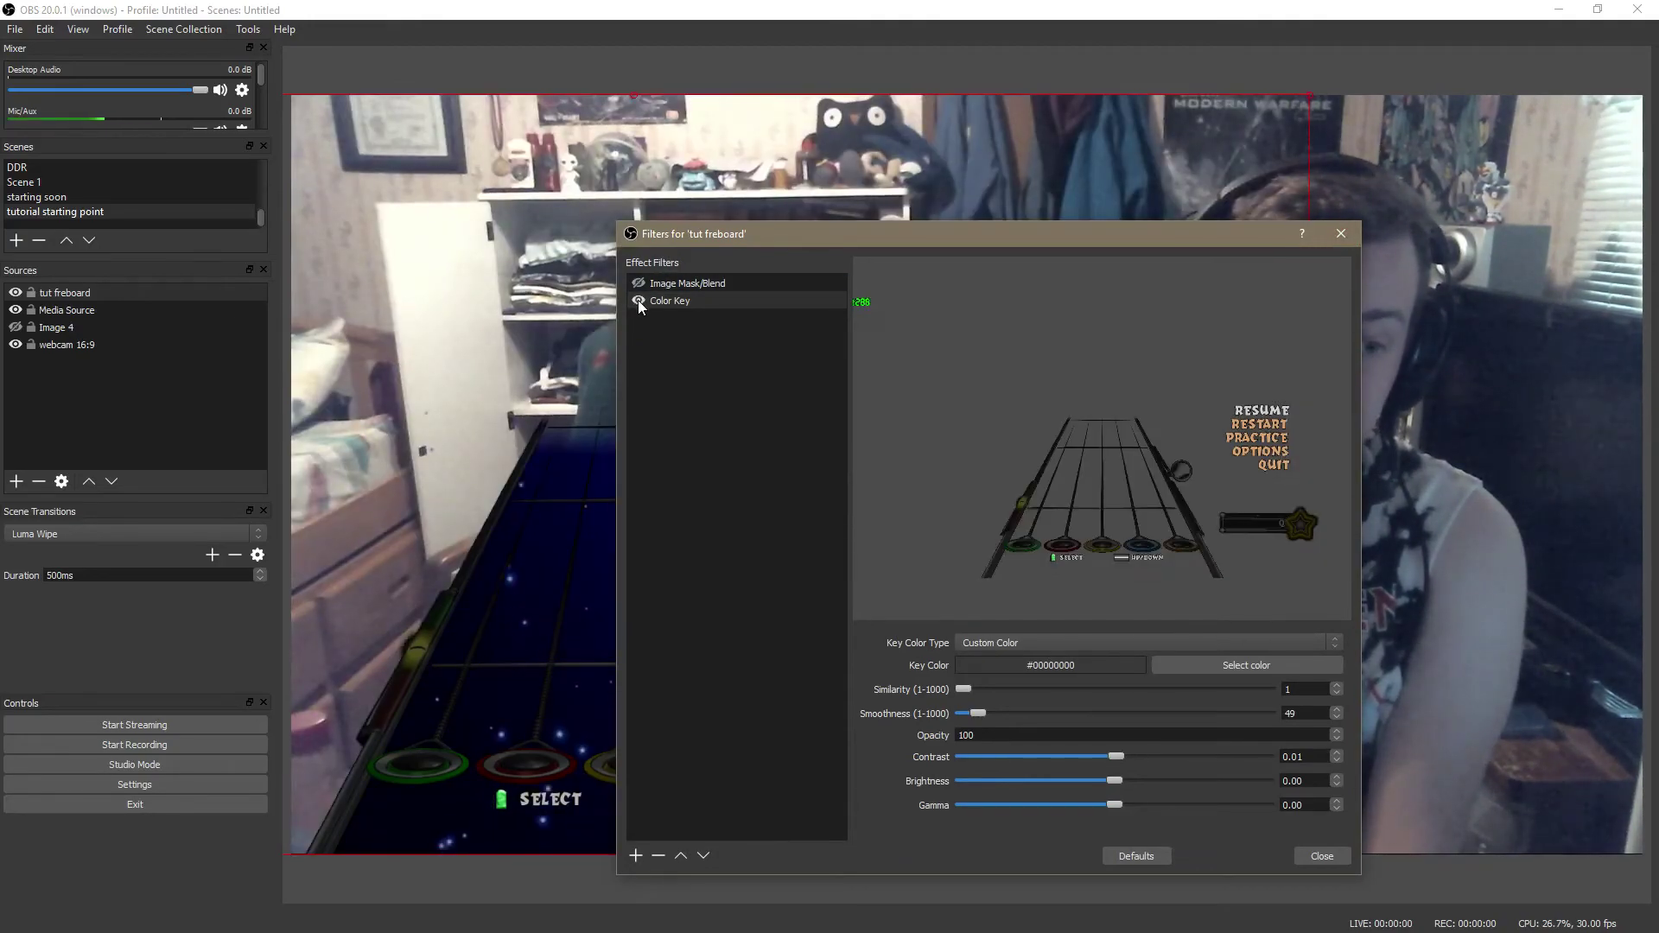
{"action": "left_click", "coordinate": [1340, 234]}
{"action": "left_click", "coordinate": [1388, 73]}
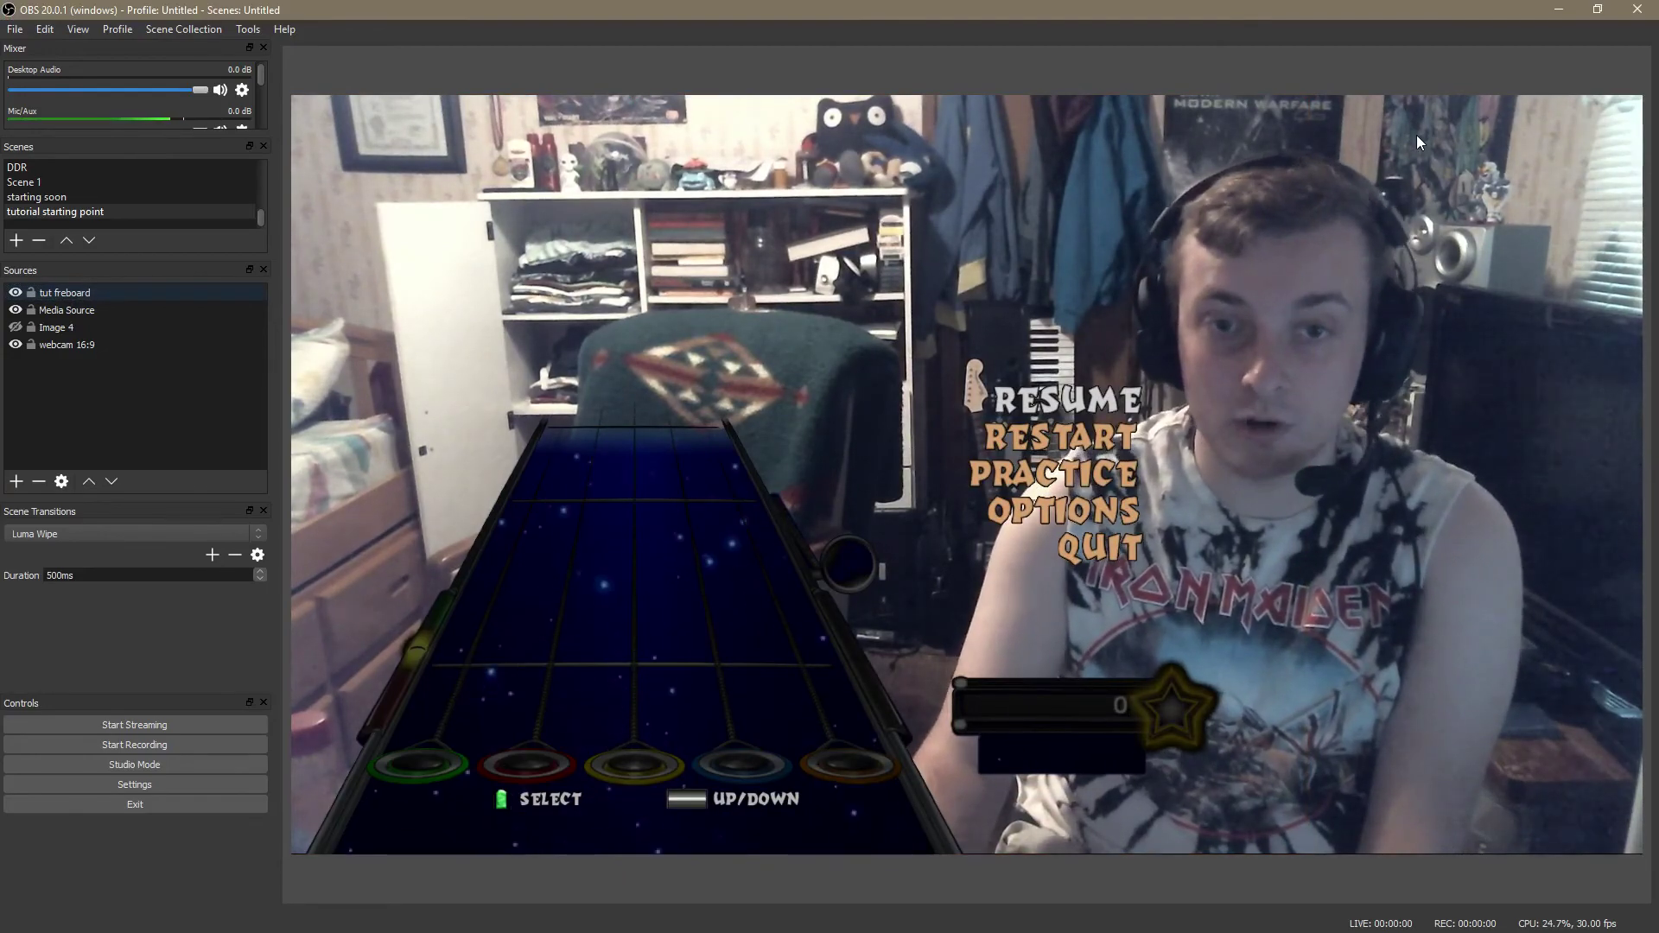